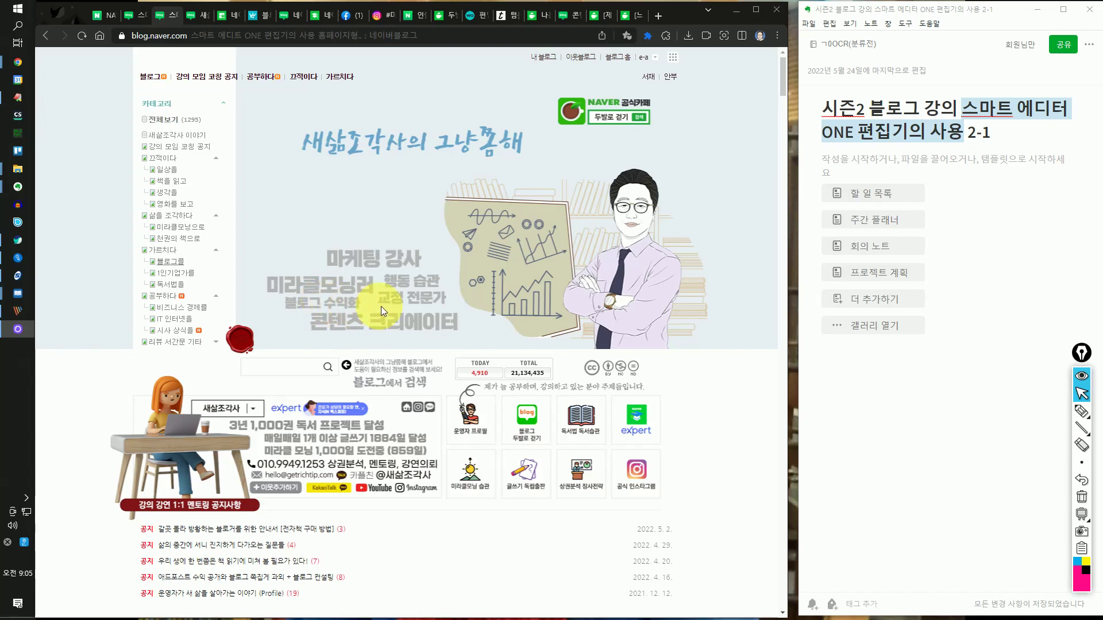
Skim the published lecture post on using Smart Editor ONE and return to its beginning.
{"action": "scroll", "coordinate": [381, 305], "scroll_direction": "down", "scroll_amount": 15}
{"action": "scroll", "coordinate": [412, 305], "scroll_direction": "up", "scroll_amount": 20}
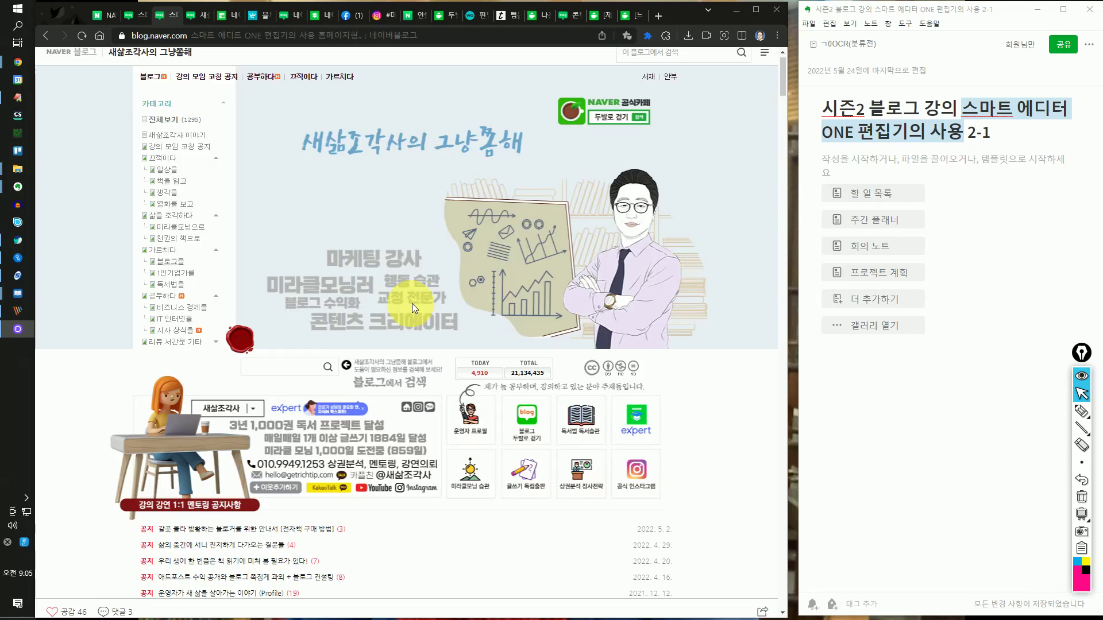
{"action": "scroll", "coordinate": [364, 361], "scroll_direction": "down", "scroll_amount": 8}
{"action": "scroll", "coordinate": [370, 351], "scroll_direction": "down", "scroll_amount": 20}
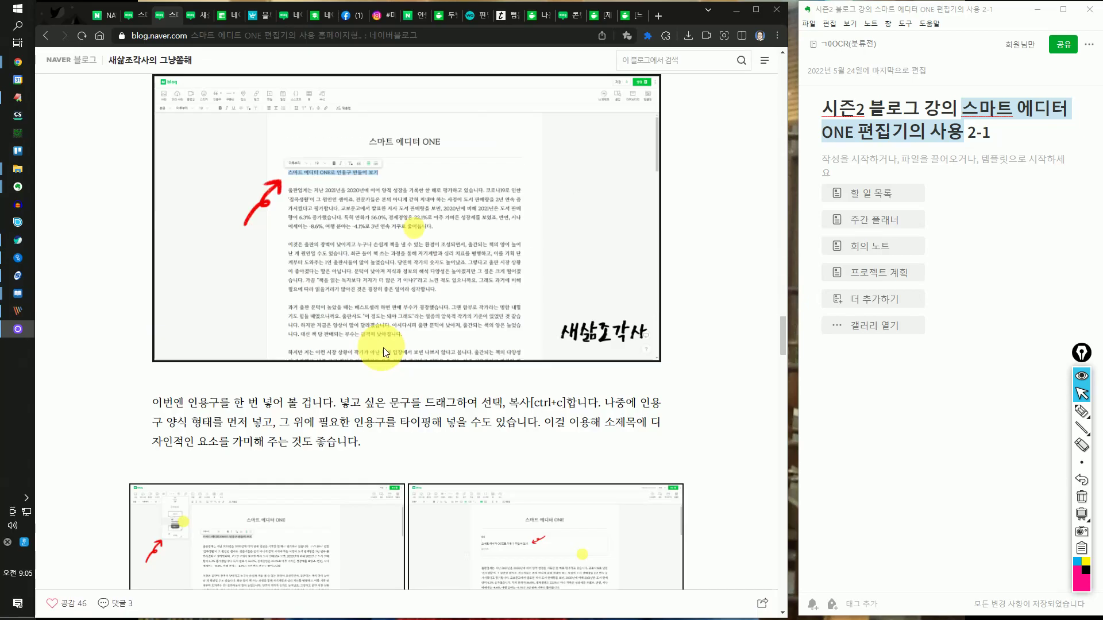
{"action": "scroll", "coordinate": [395, 348], "scroll_direction": "up", "scroll_amount": 20}
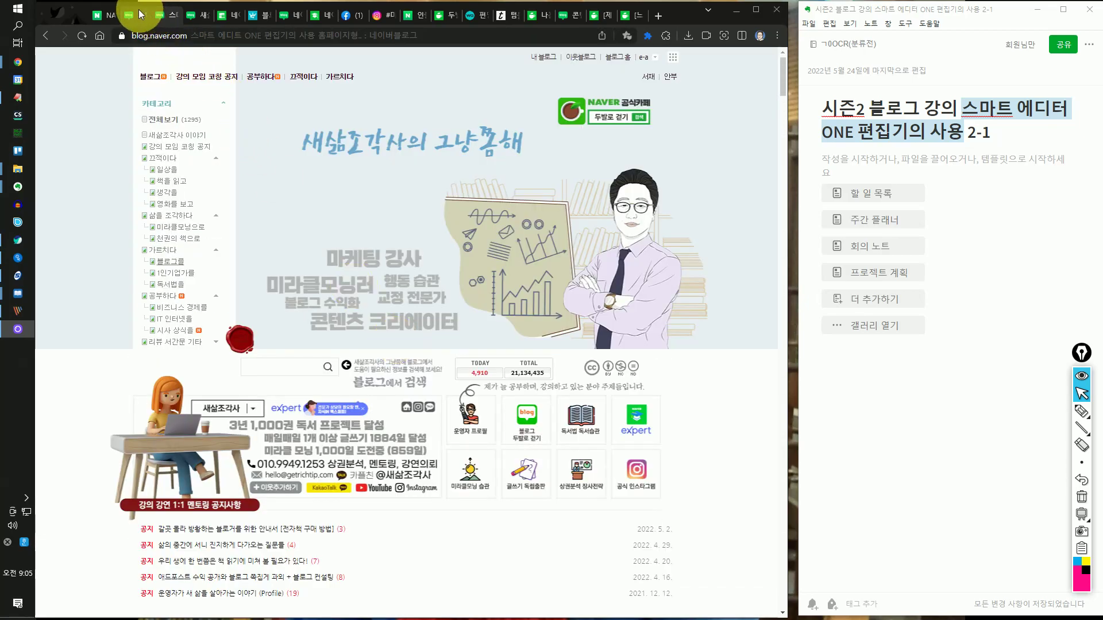
Open the personal blog from the Naver home page and dismiss the Smart Editor 2.0 notice.
{"action": "left_click", "coordinate": [136, 15]}
{"action": "left_click", "coordinate": [106, 15]}
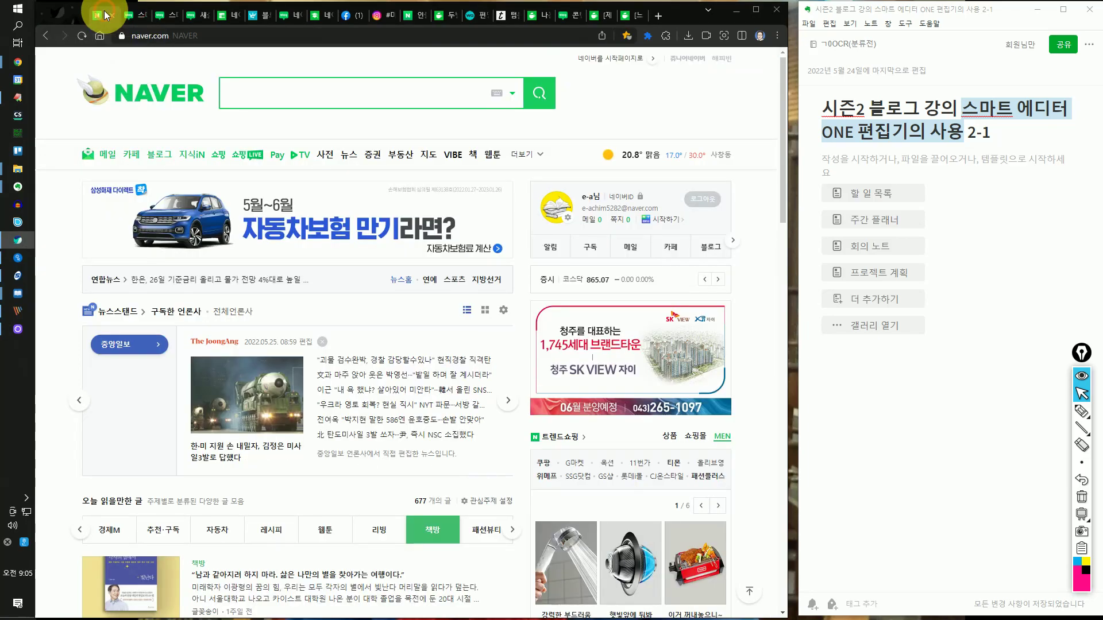
{"action": "left_click", "coordinate": [709, 253]}
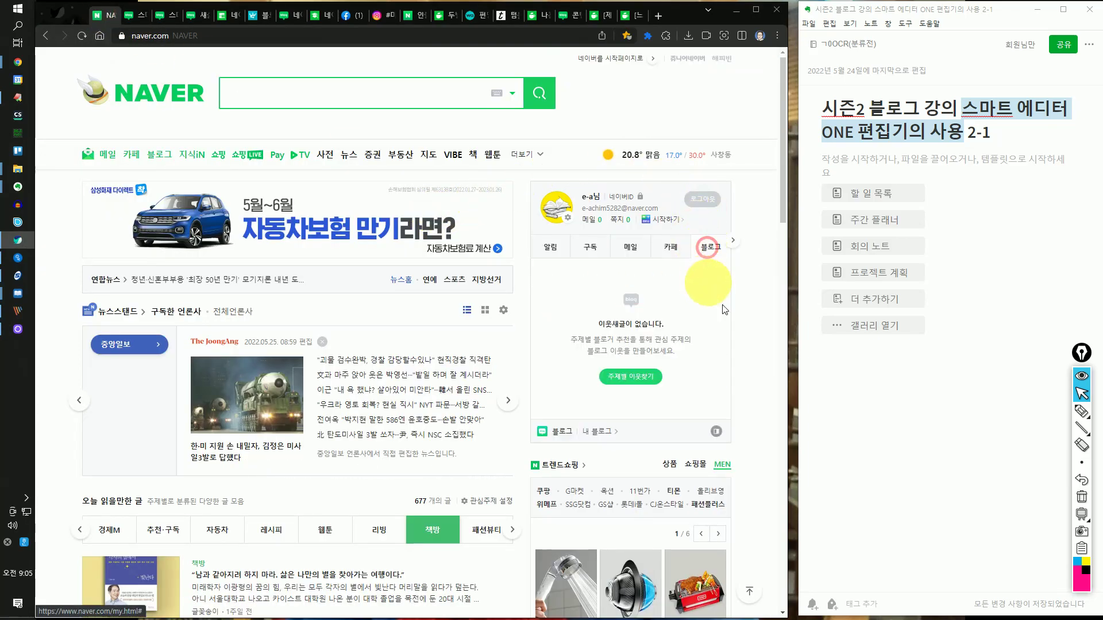
{"action": "left_click", "coordinate": [605, 435]}
{"action": "scroll", "coordinate": [690, 255], "scroll_direction": "down", "scroll_amount": 10}
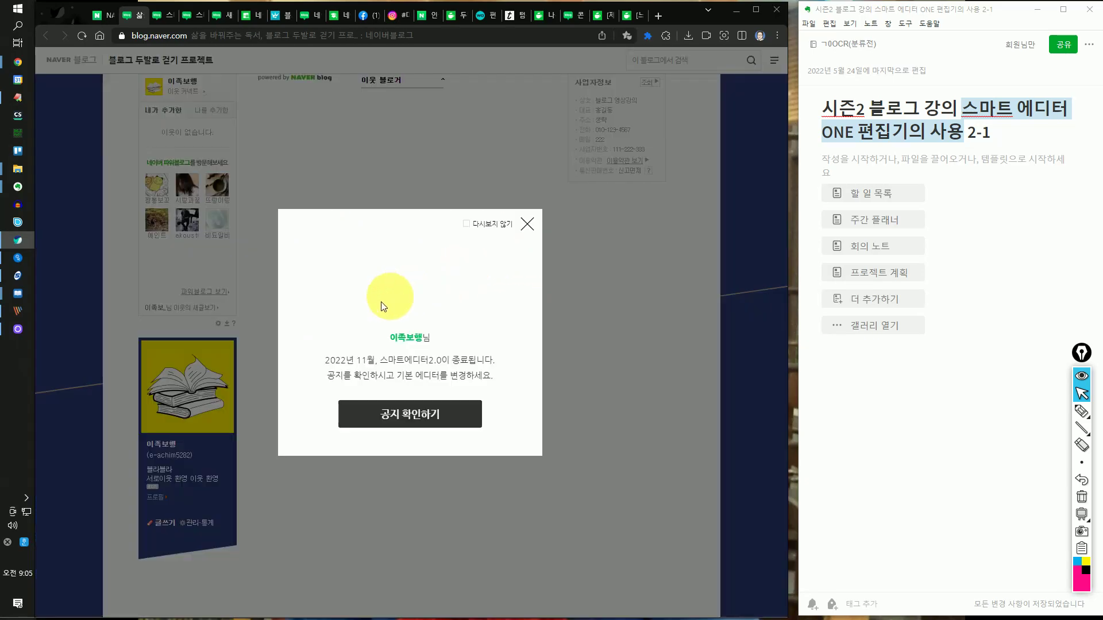
{"action": "left_click", "coordinate": [527, 225]}
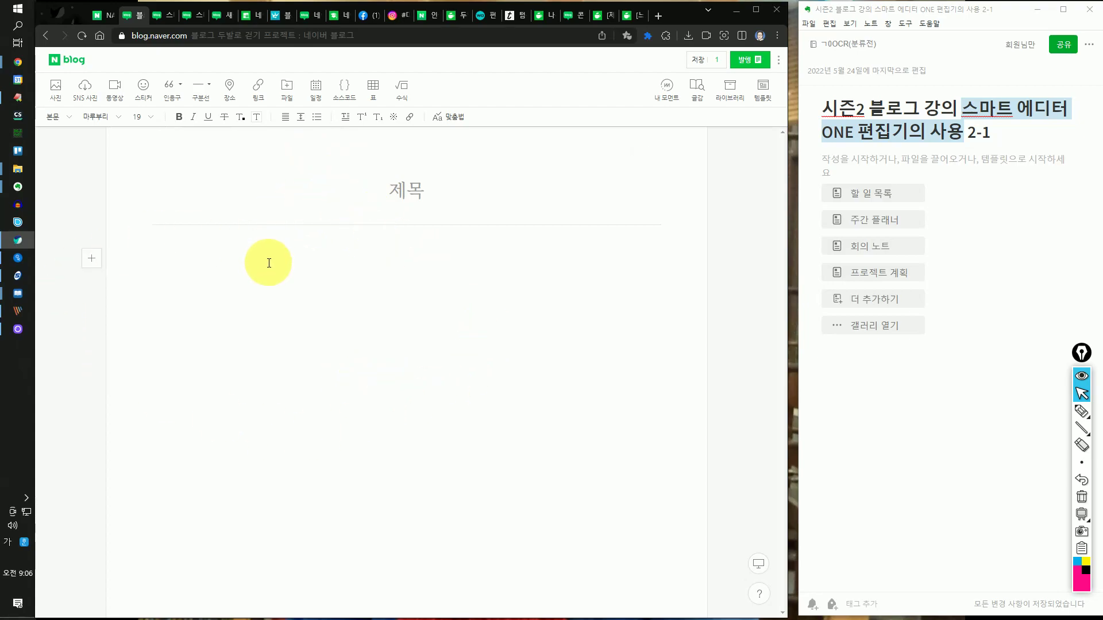
Mark the border of the blank post's writing area with freehand pen lines and clear all the drawings.
{"action": "left_click", "coordinate": [1082, 412]}
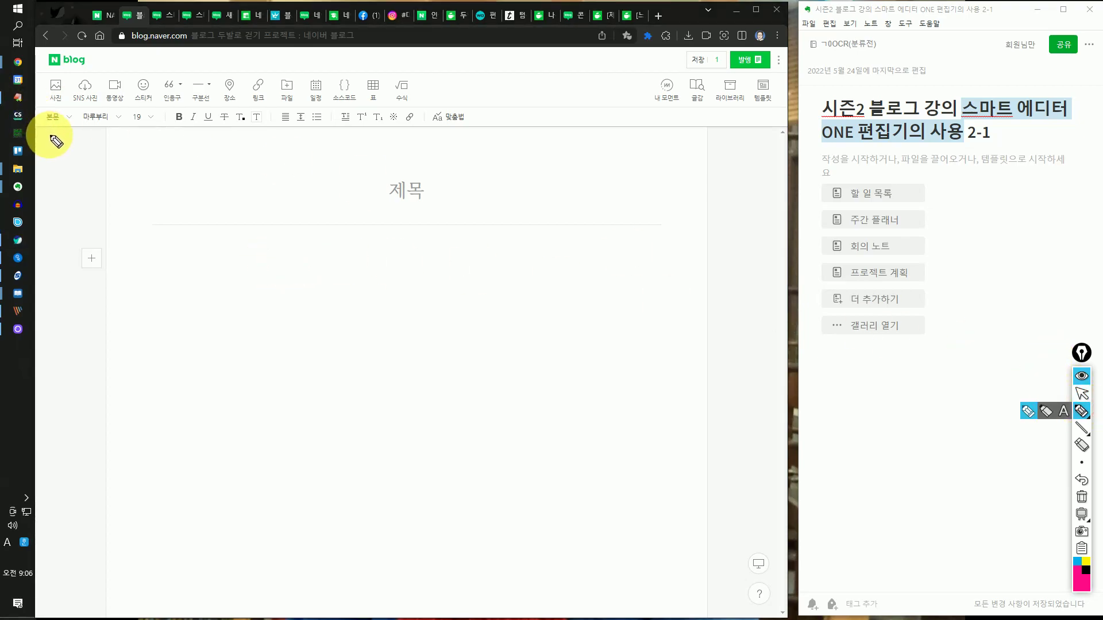
{"action": "mouse_move", "coordinate": [50, 136]}
{"action": "left_mouse_down"}
{"action": "mouse_move", "coordinate": [691, 147]}
{"action": "mouse_move", "coordinate": [736, 236]}
{"action": "mouse_move", "coordinate": [736, 538]}
{"action": "left_mouse_up"}
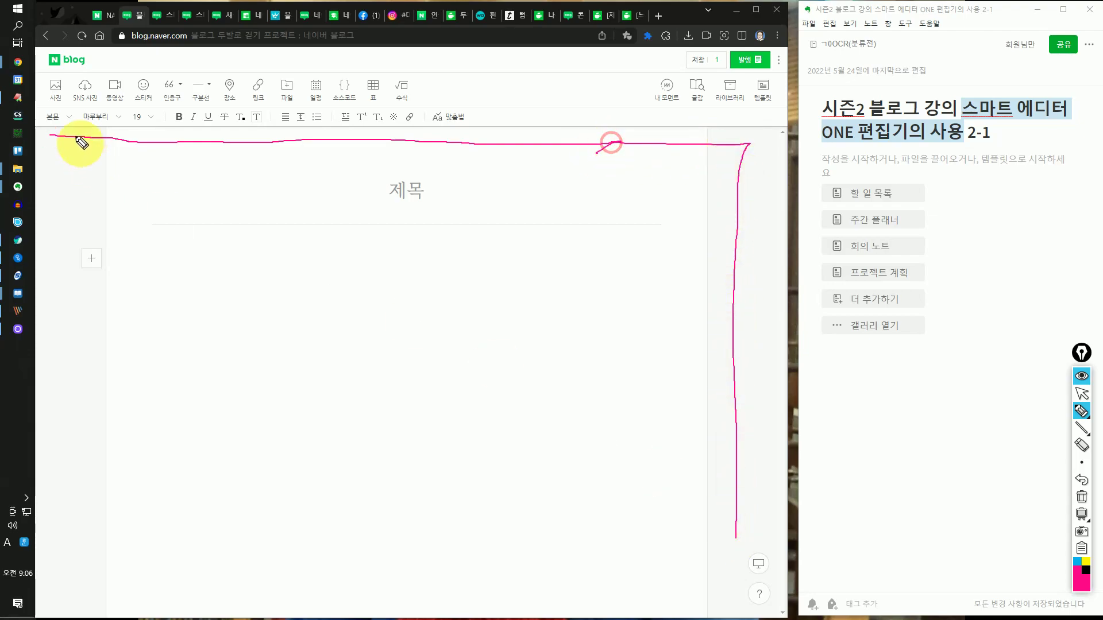
{"action": "left_click_drag", "start_coordinate": [180, 117], "coordinate": [270, 214]}
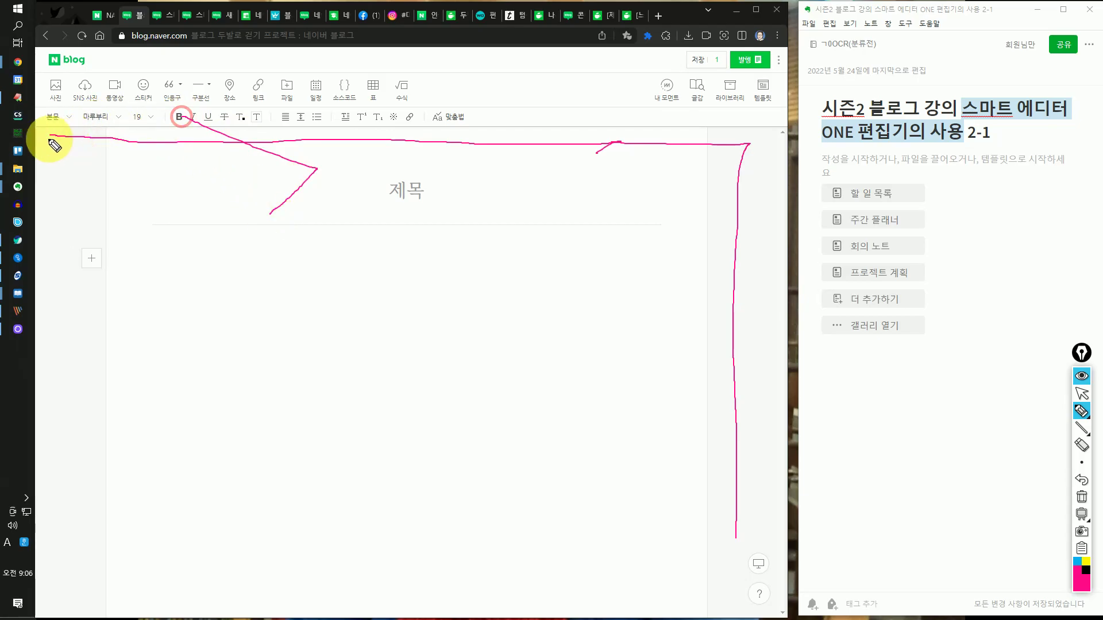
{"action": "mouse_move", "coordinate": [51, 138]}
{"action": "left_mouse_down"}
{"action": "mouse_move", "coordinate": [525, 118]}
{"action": "mouse_move", "coordinate": [747, 127]}
{"action": "mouse_move", "coordinate": [729, 295]}
{"action": "mouse_move", "coordinate": [761, 539]}
{"action": "left_mouse_up"}
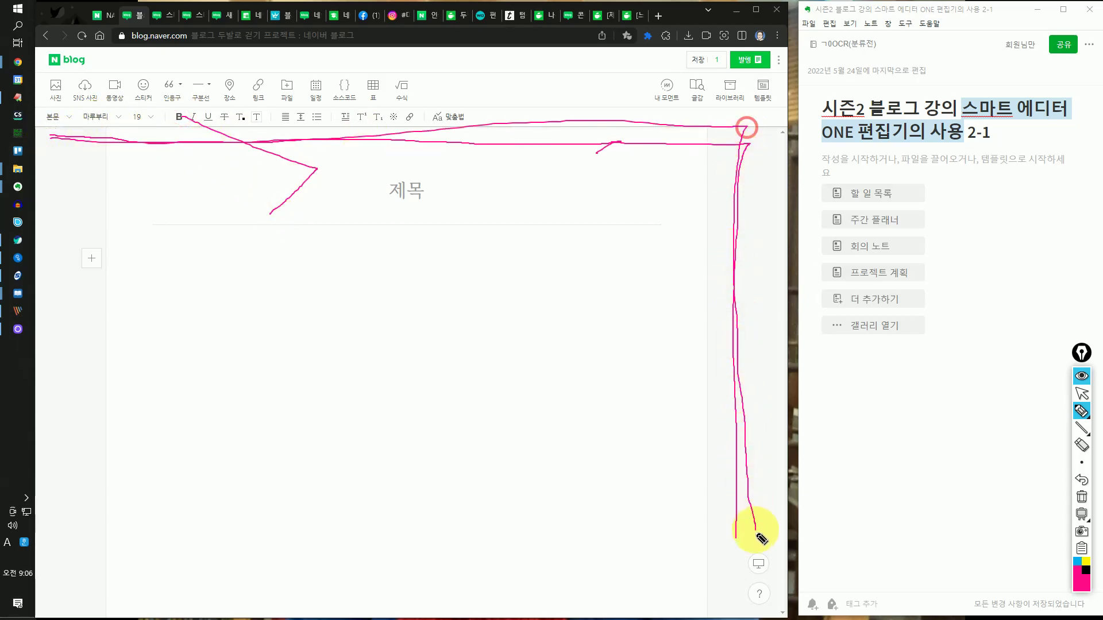
{"action": "left_click", "coordinate": [1082, 497]}
{"action": "mouse_move", "coordinate": [1082, 411]}
{"action": "left_click", "coordinate": [1030, 410]}
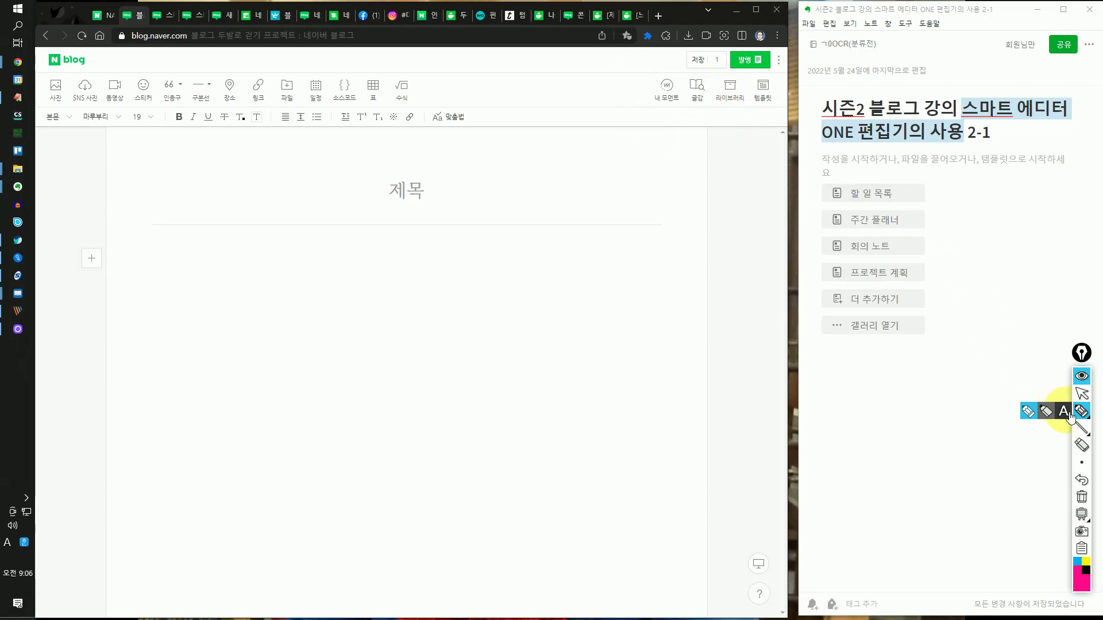
{"action": "left_click", "coordinate": [1080, 394]}
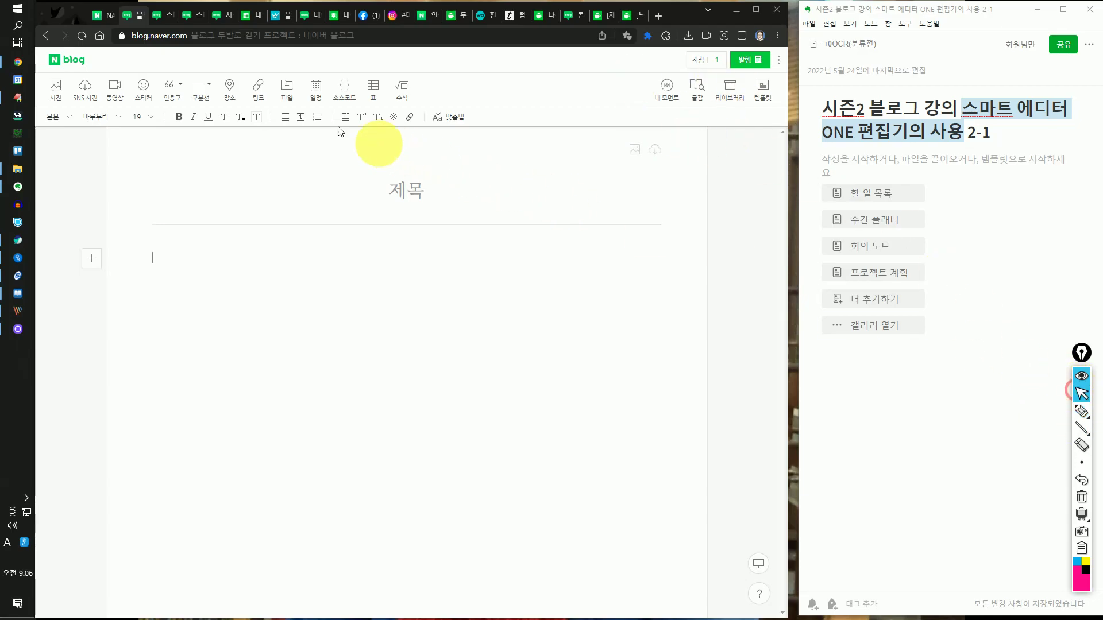
Look through the Smart Editor ONE lecture post down to its numbered list of editor functions.
{"action": "left_click", "coordinate": [107, 16]}
{"action": "left_click", "coordinate": [188, 16]}
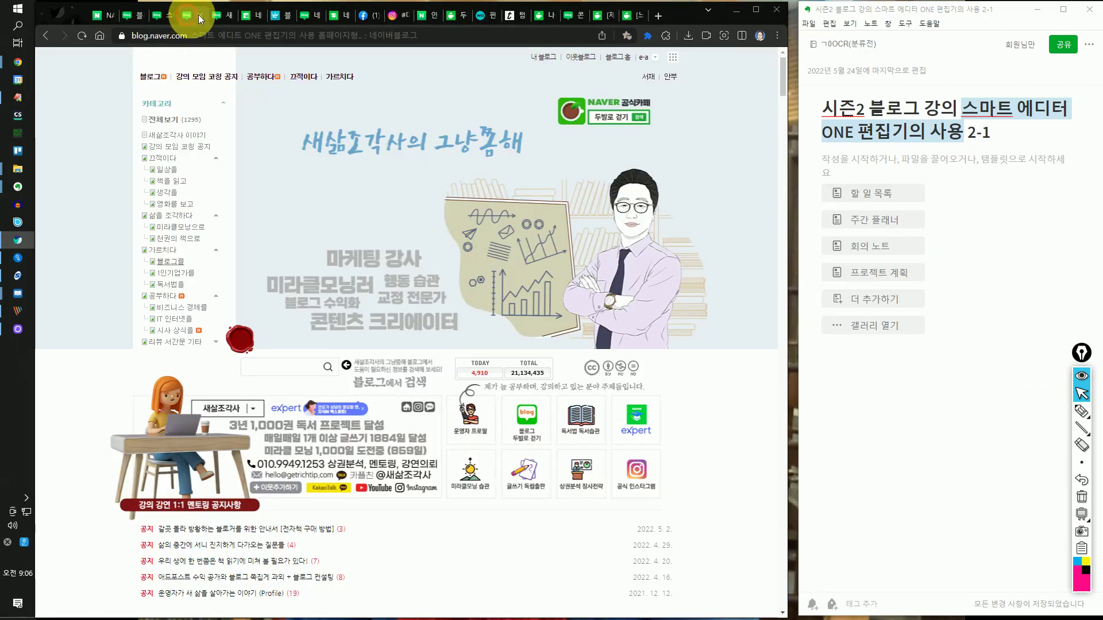
{"action": "left_click", "coordinate": [218, 16]}
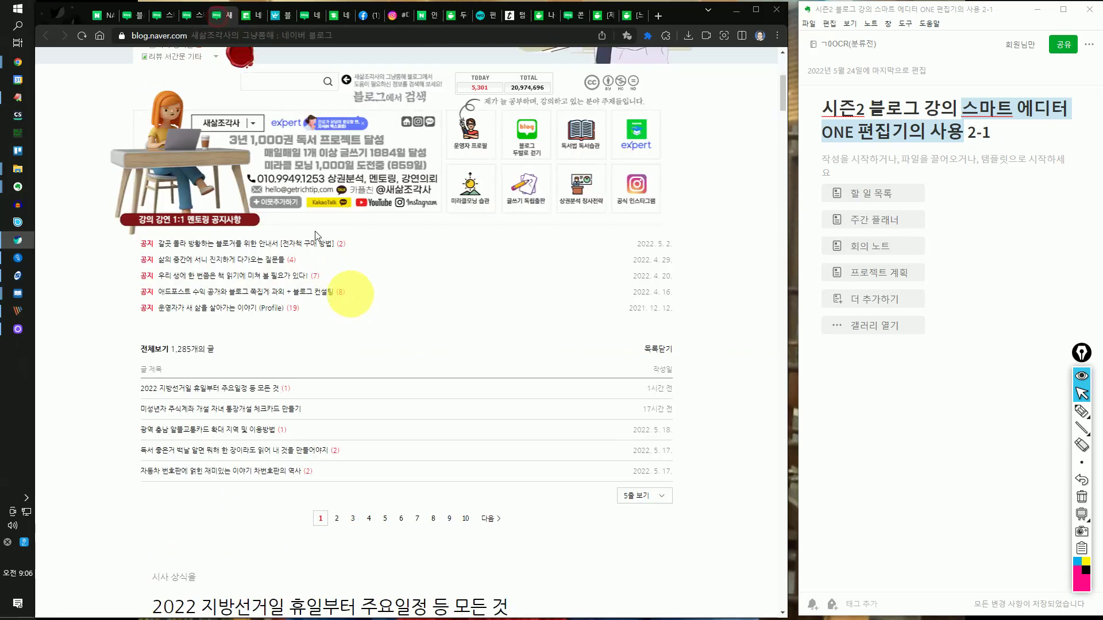
{"action": "left_click", "coordinate": [203, 13]}
{"action": "scroll", "coordinate": [315, 405], "scroll_direction": "down", "scroll_amount": 15}
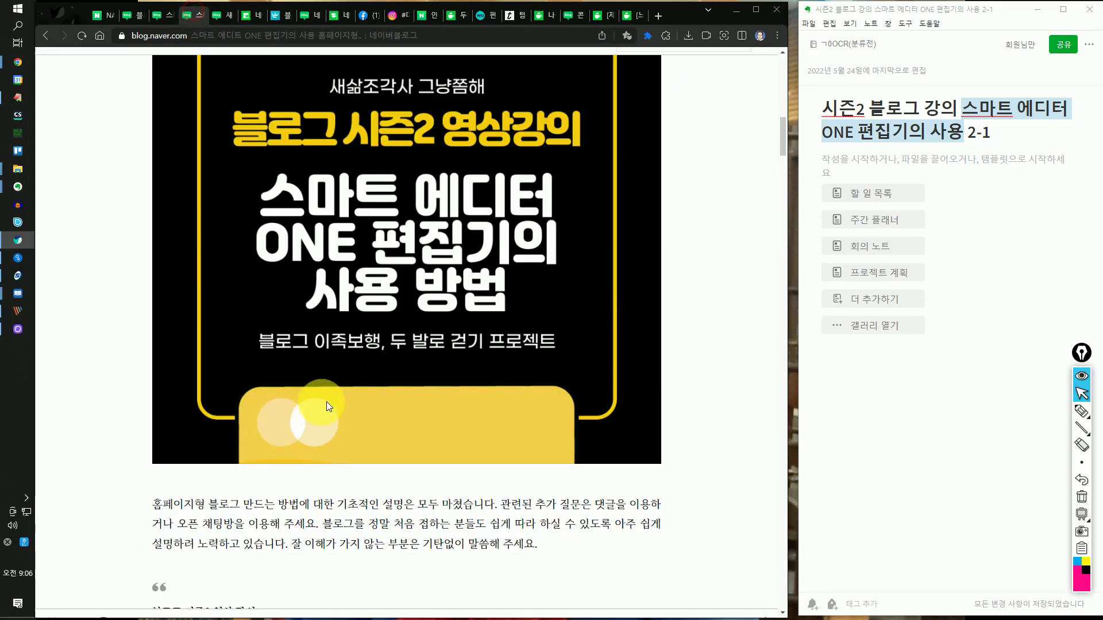
{"action": "scroll", "coordinate": [327, 401], "scroll_direction": "down", "scroll_amount": 10}
{"action": "scroll", "coordinate": [361, 453], "scroll_direction": "up", "scroll_amount": 3}
{"action": "scroll", "coordinate": [388, 373], "scroll_direction": "down", "scroll_amount": 5}
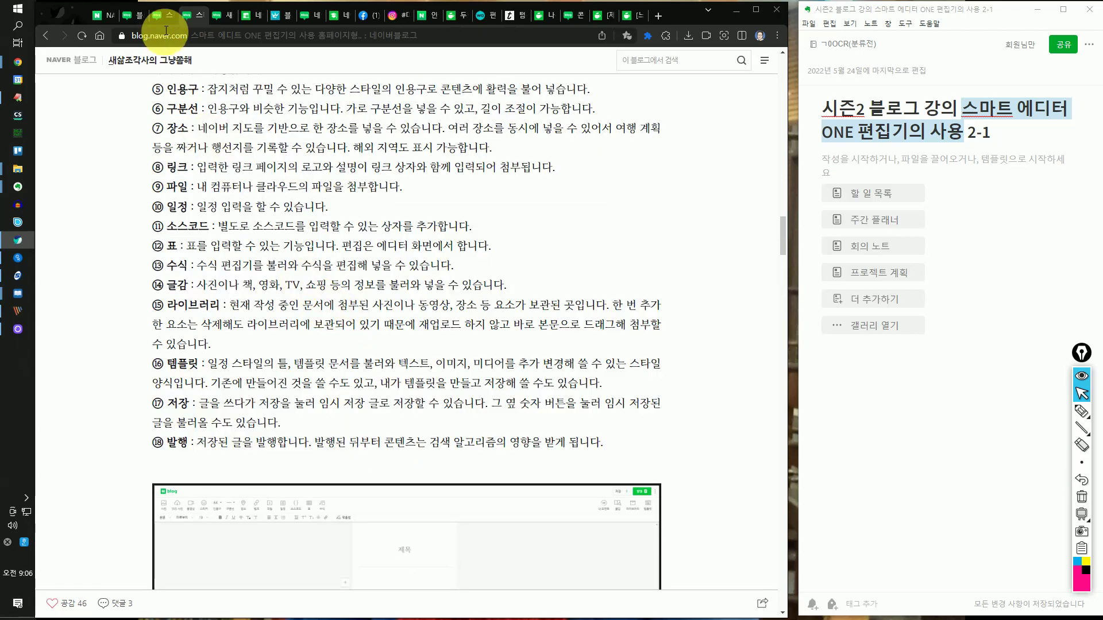
Open the personal blog from the Naver home page again and start editing its published post 스마트 에디터 ONE.
{"action": "left_click", "coordinate": [127, 16]}
{"action": "left_click", "coordinate": [240, 259]}
{"action": "left_click", "coordinate": [97, 15]}
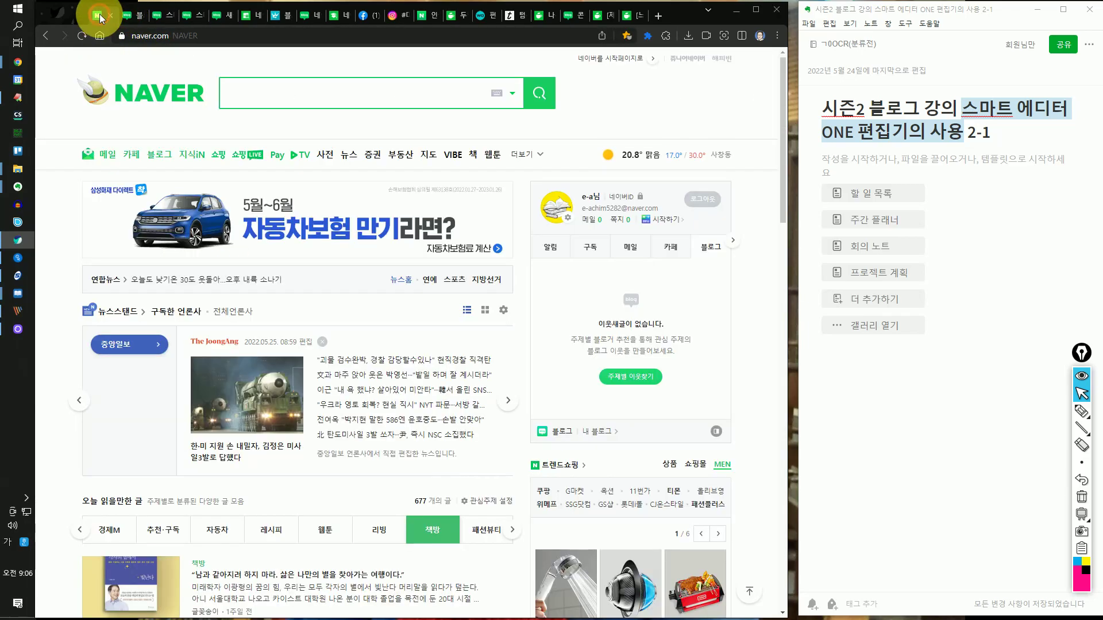
{"action": "left_click", "coordinate": [597, 432]}
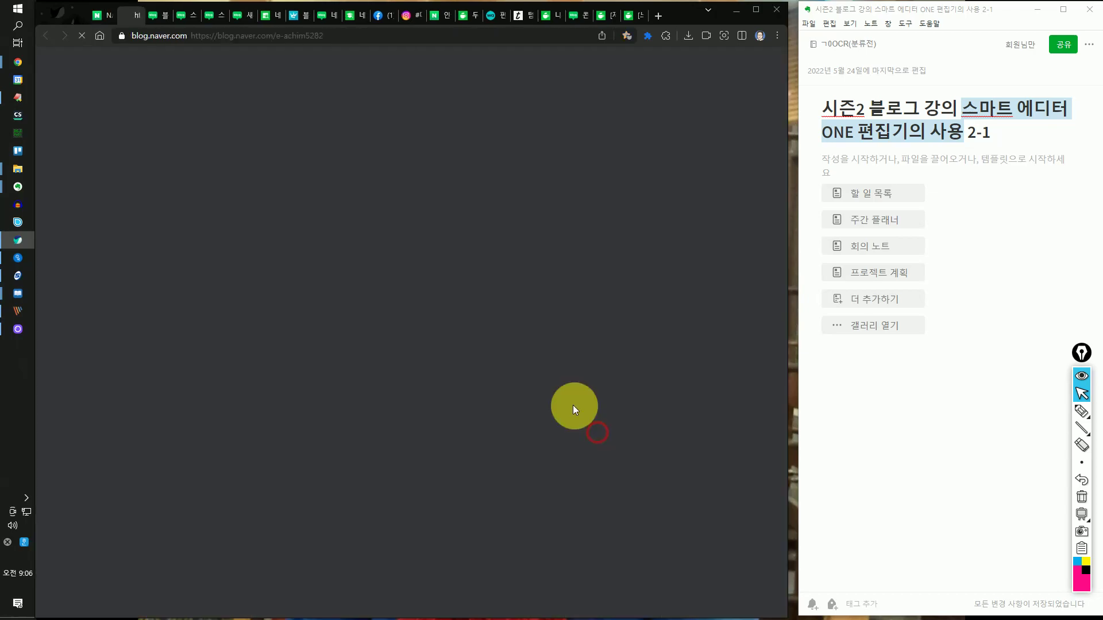
{"action": "scroll", "coordinate": [585, 407], "scroll_direction": "down", "scroll_amount": 5}
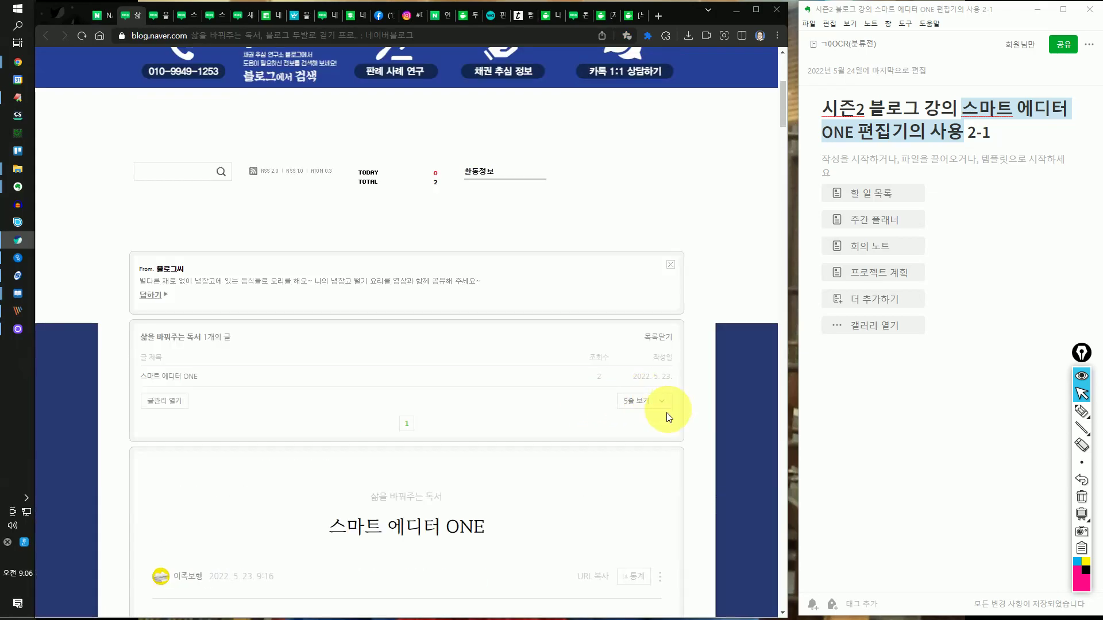
{"action": "scroll", "coordinate": [660, 412], "scroll_direction": "down", "scroll_amount": 10}
{"action": "left_click", "coordinate": [529, 230]}
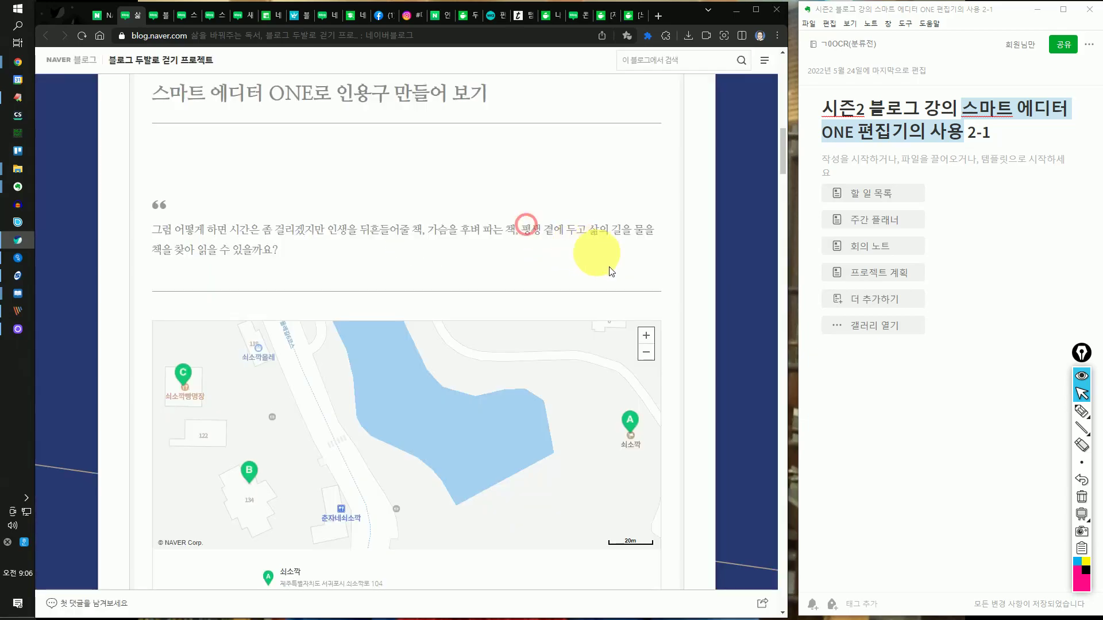
{"action": "scroll", "coordinate": [645, 323], "scroll_direction": "up", "scroll_amount": 5}
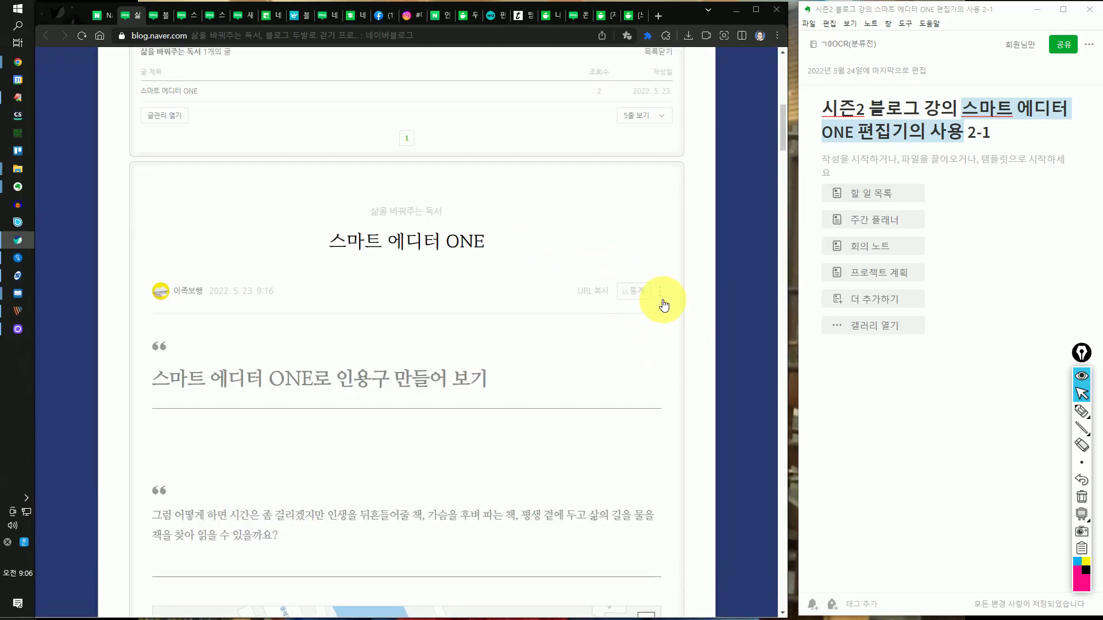
{"action": "left_click", "coordinate": [661, 294]}
{"action": "left_click", "coordinate": [619, 316]}
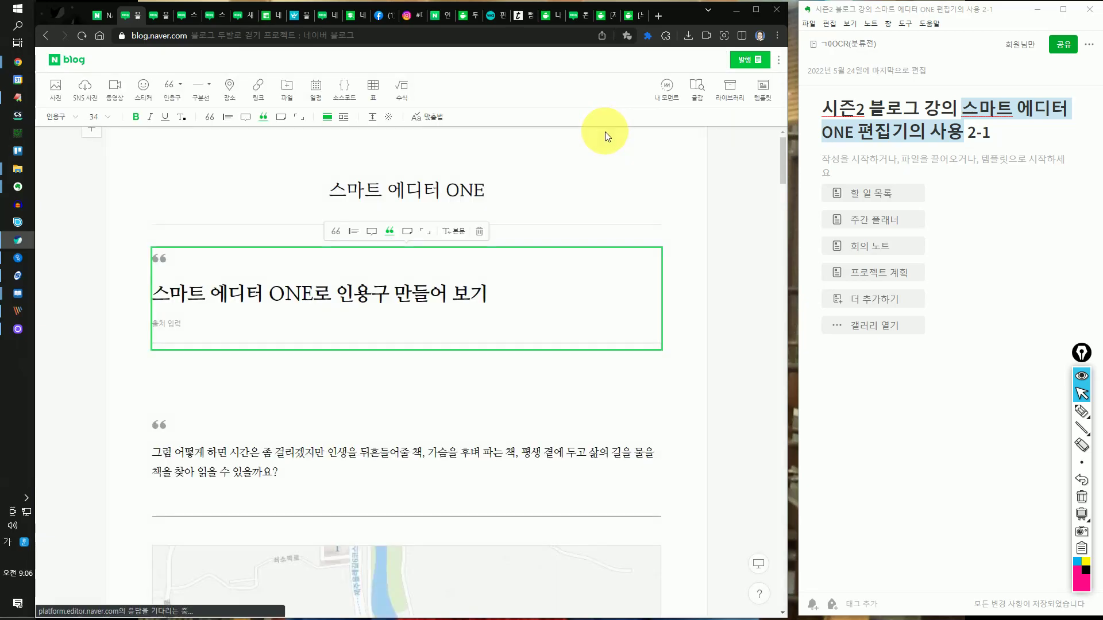
Circle the save control of the blank new post with the pen and clear the mark.
{"action": "left_click", "coordinate": [162, 22]}
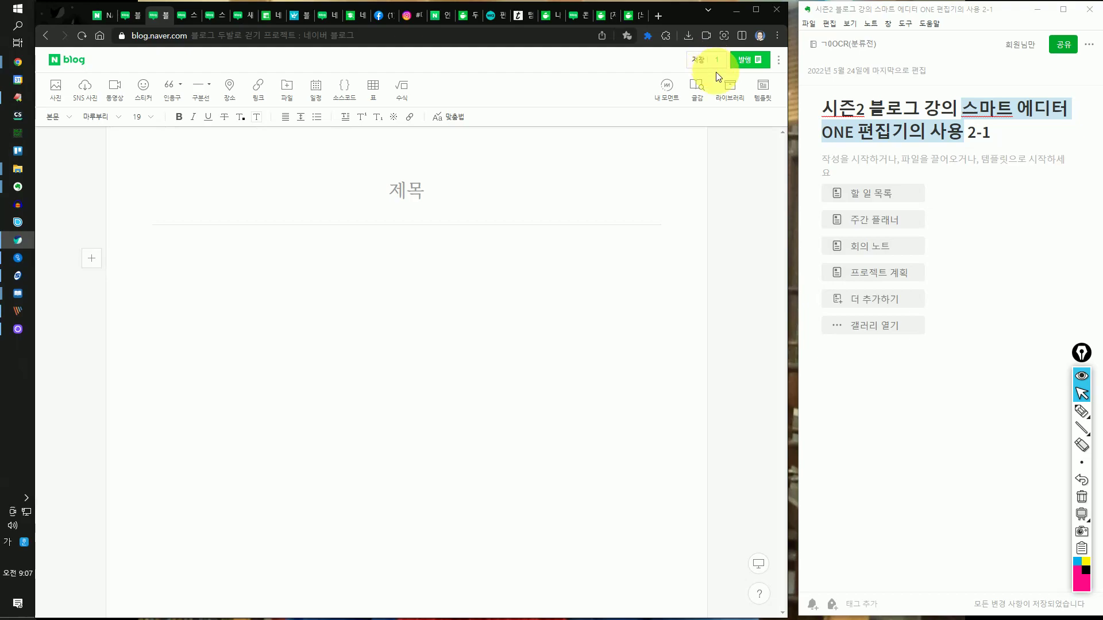
{"action": "left_click", "coordinate": [1087, 418]}
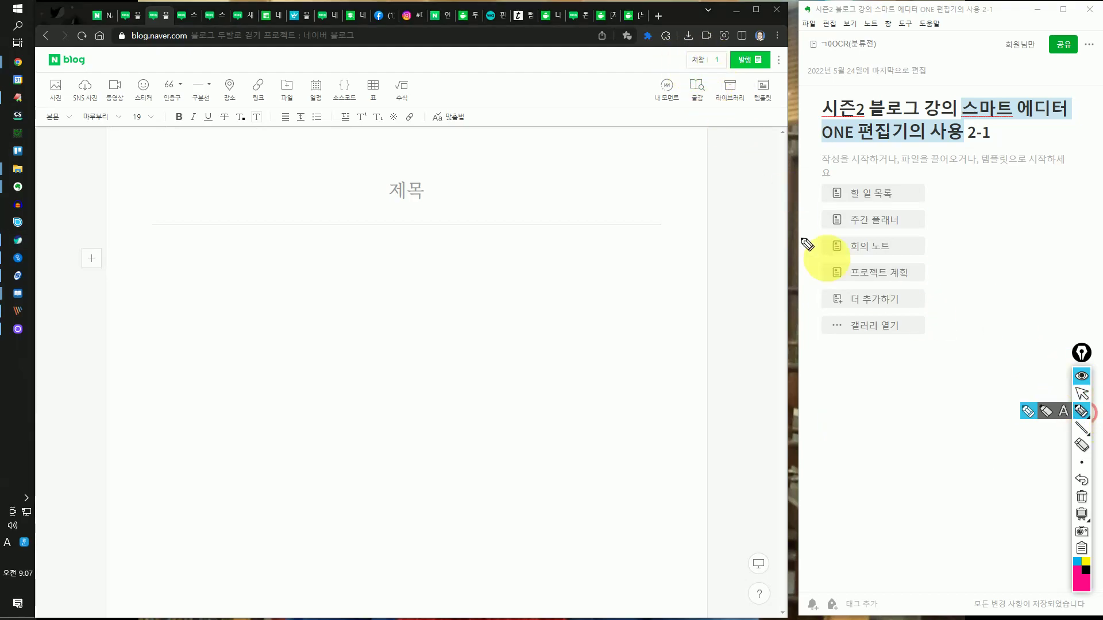
{"action": "mouse_move", "coordinate": [721, 86]}
{"action": "left_mouse_down"}
{"action": "mouse_move", "coordinate": [678, 77]}
{"action": "mouse_move", "coordinate": [721, 45]}
{"action": "mouse_move", "coordinate": [722, 85]}
{"action": "left_mouse_up"}
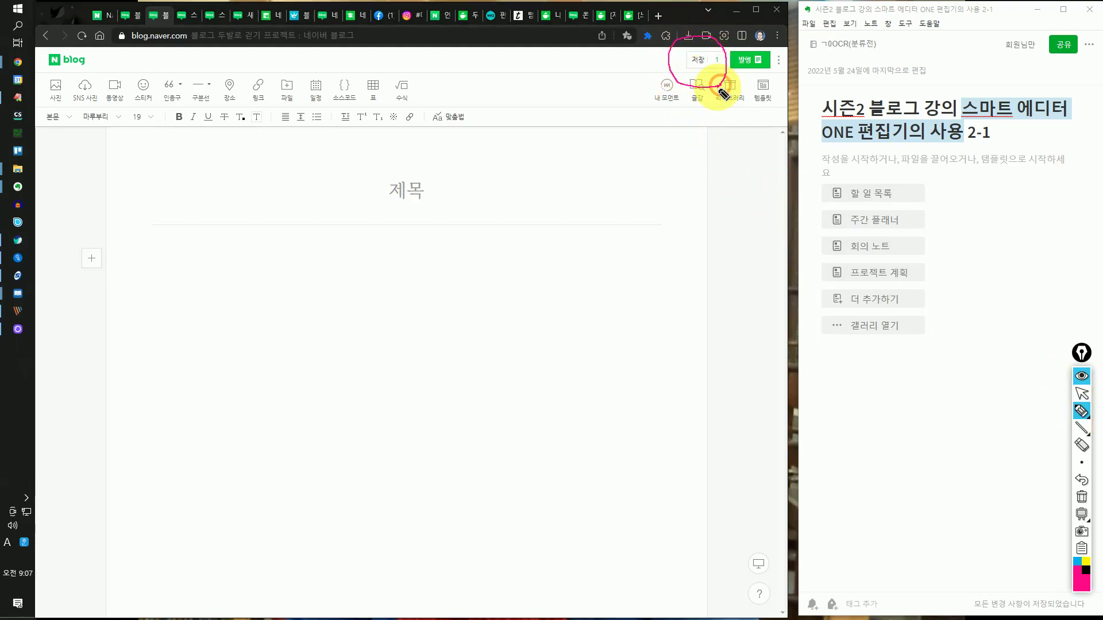
{"action": "left_click", "coordinate": [1082, 498]}
View the list of temporarily saved posts, mark its heading and list area with the pen, and close it with the marks cleared.
{"action": "left_click", "coordinate": [719, 61]}
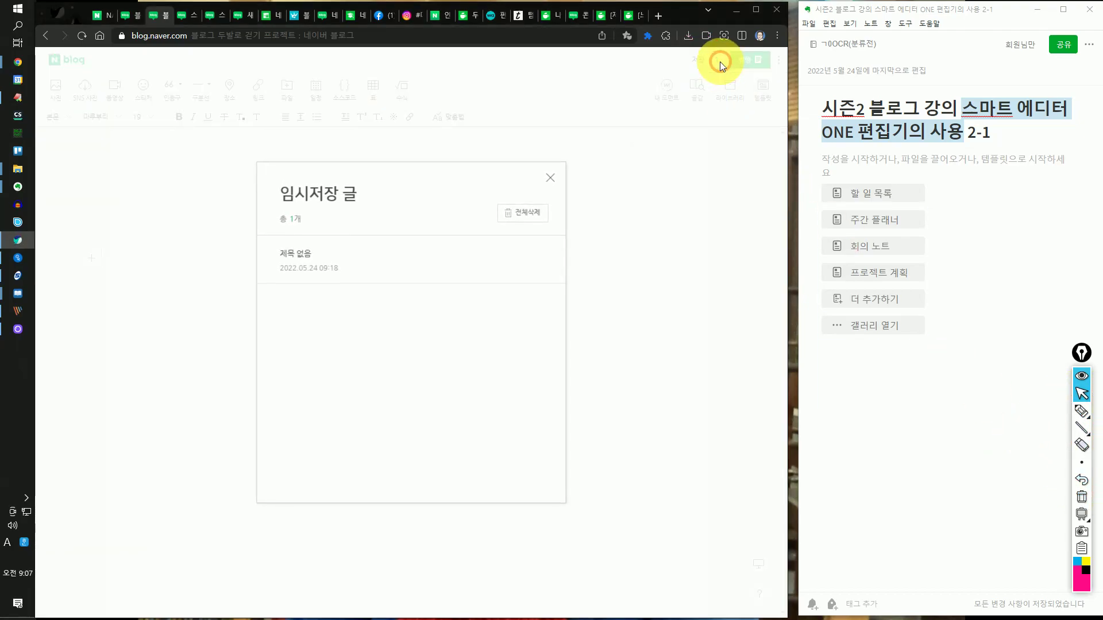
{"action": "mouse_move", "coordinate": [1090, 434]}
{"action": "left_click", "coordinate": [1082, 411]}
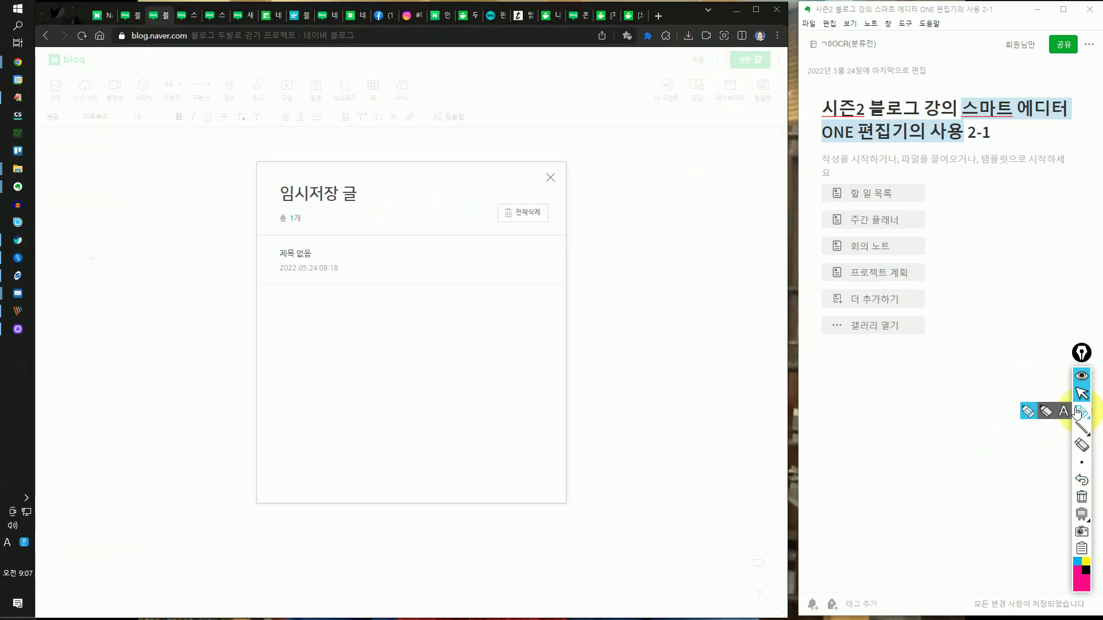
{"action": "mouse_move", "coordinate": [360, 172]}
{"action": "left_mouse_down"}
{"action": "mouse_move", "coordinate": [246, 189]}
{"action": "mouse_move", "coordinate": [377, 190]}
{"action": "left_mouse_up"}
{"action": "mouse_move", "coordinate": [393, 252]}
{"action": "left_mouse_down"}
{"action": "mouse_move", "coordinate": [393, 434]}
{"action": "mouse_move", "coordinate": [382, 438]}
{"action": "left_mouse_up"}
{"action": "left_click", "coordinate": [1083, 393]}
{"action": "left_click", "coordinate": [546, 181]}
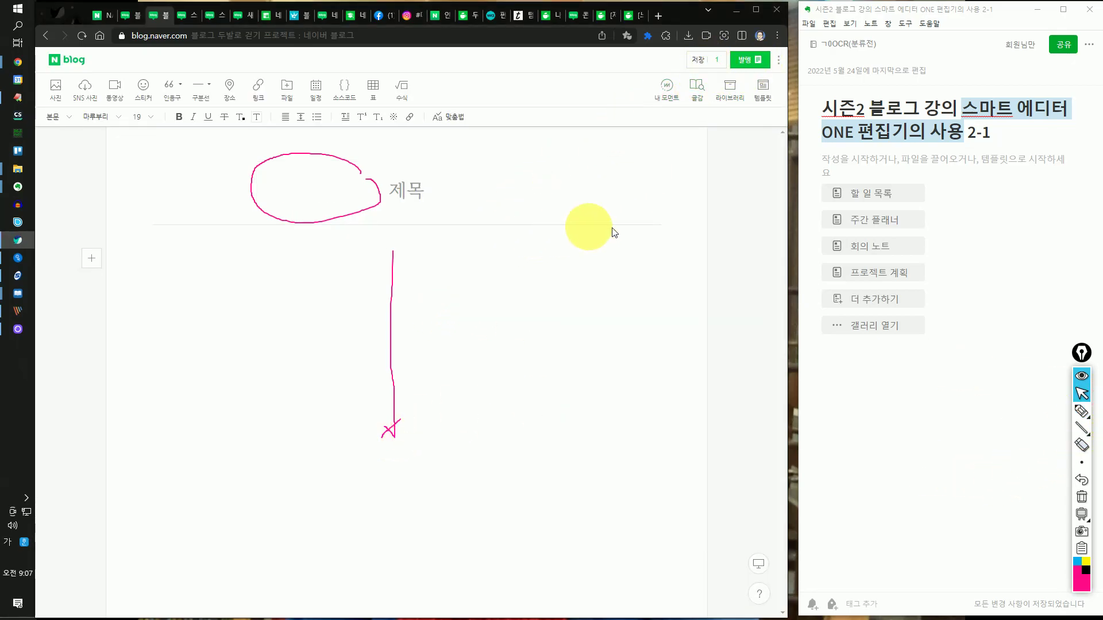
{"action": "left_click", "coordinate": [1083, 500]}
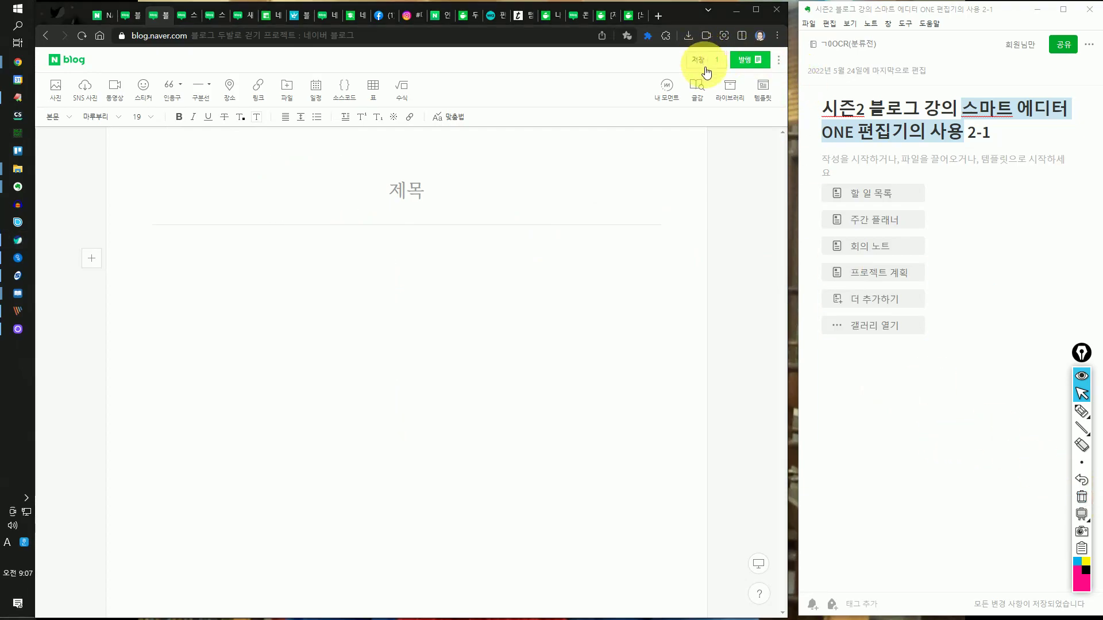
Circle the save and publish controls, sketch freehand lines and arrows around them, and clear the drawings.
{"action": "left_click", "coordinate": [1082, 412]}
{"action": "mouse_move", "coordinate": [615, 123]}
{"action": "left_mouse_down"}
{"action": "mouse_move", "coordinate": [632, 135]}
{"action": "mouse_move", "coordinate": [632, 162]}
{"action": "left_mouse_up"}
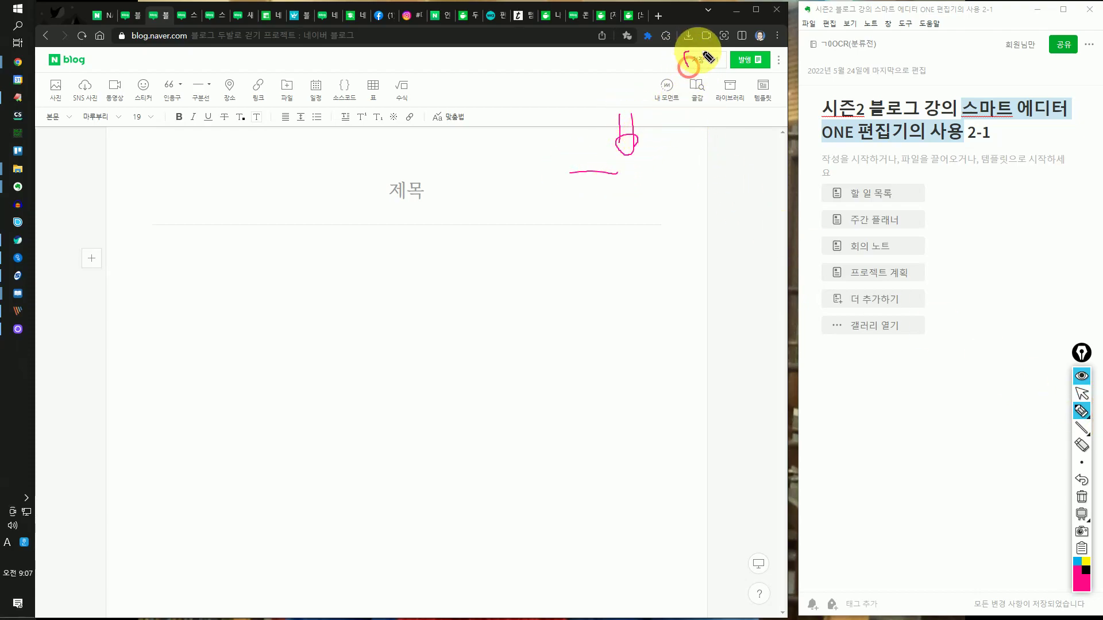
{"action": "mouse_move", "coordinate": [686, 69]}
{"action": "left_mouse_down"}
{"action": "mouse_move", "coordinate": [635, 84]}
{"action": "mouse_move", "coordinate": [589, 130]}
{"action": "left_mouse_up"}
{"action": "mouse_move", "coordinate": [777, 69]}
{"action": "left_mouse_down"}
{"action": "mouse_move", "coordinate": [752, 75]}
{"action": "mouse_move", "coordinate": [773, 60]}
{"action": "left_mouse_up"}
{"action": "mouse_move", "coordinate": [582, 349]}
{"action": "left_mouse_down"}
{"action": "mouse_move", "coordinate": [720, 148]}
{"action": "mouse_move", "coordinate": [693, 195]}
{"action": "mouse_move", "coordinate": [691, 151]}
{"action": "left_mouse_up"}
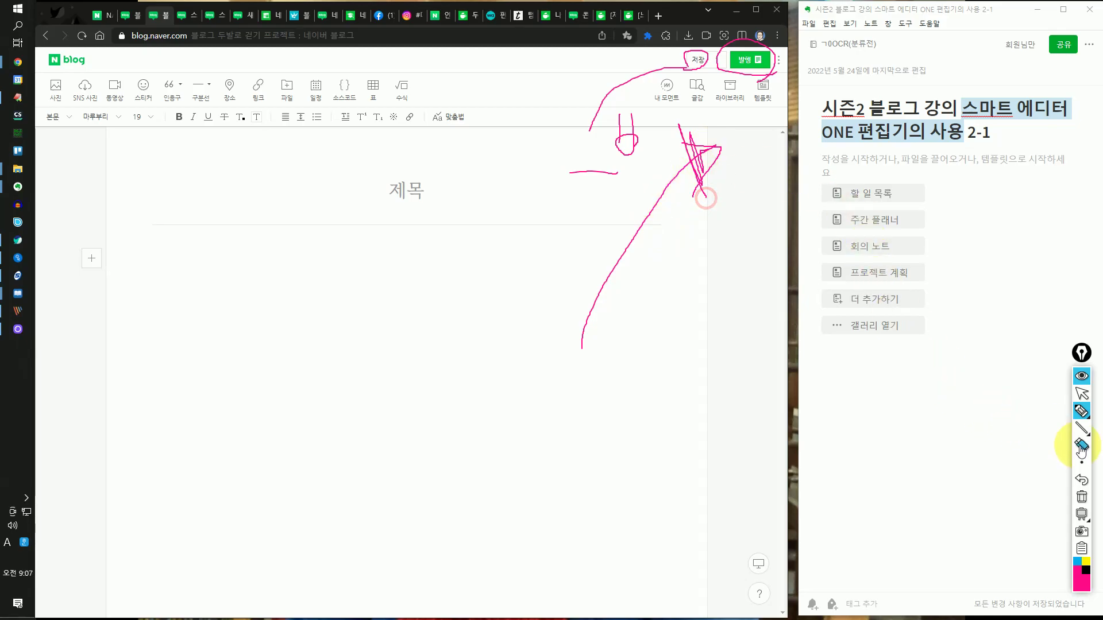
{"action": "left_click", "coordinate": [1083, 497]}
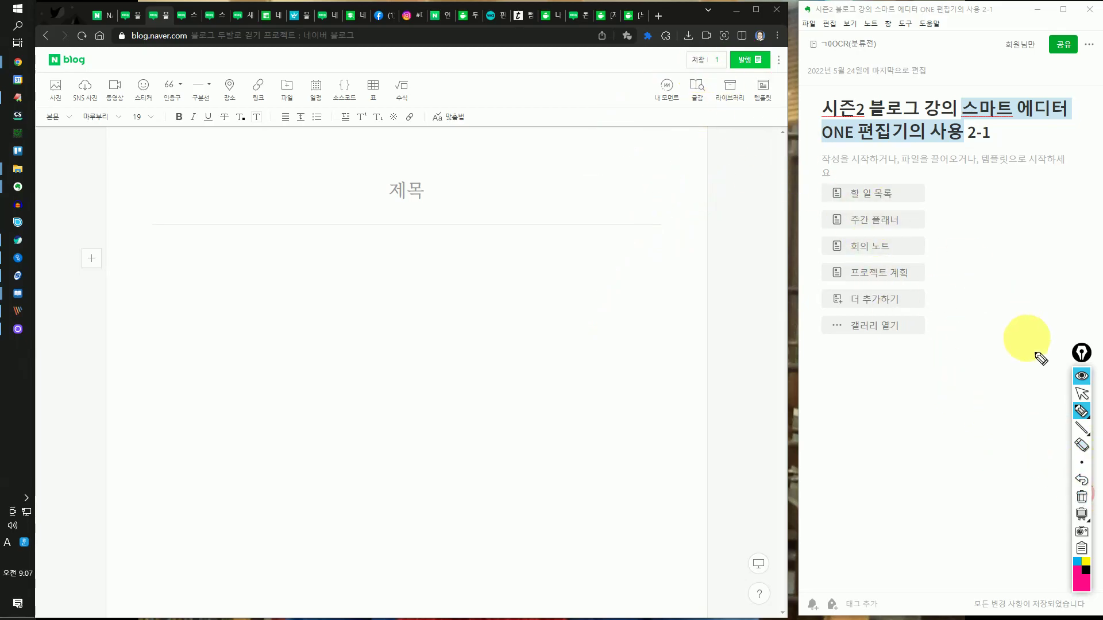
Switch to the published post 스마트 에디터 ONE open for editing, circle the spot beside its publish control, and clear the mark.
{"action": "left_click", "coordinate": [131, 17]}
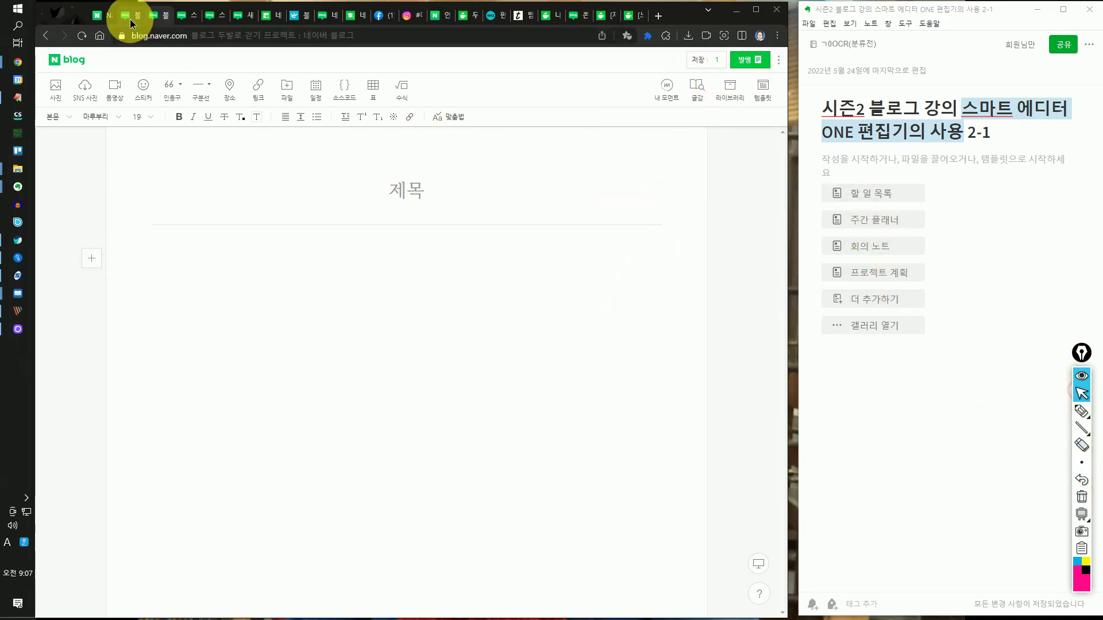
{"action": "scroll", "coordinate": [497, 270], "scroll_direction": "up", "scroll_amount": 20}
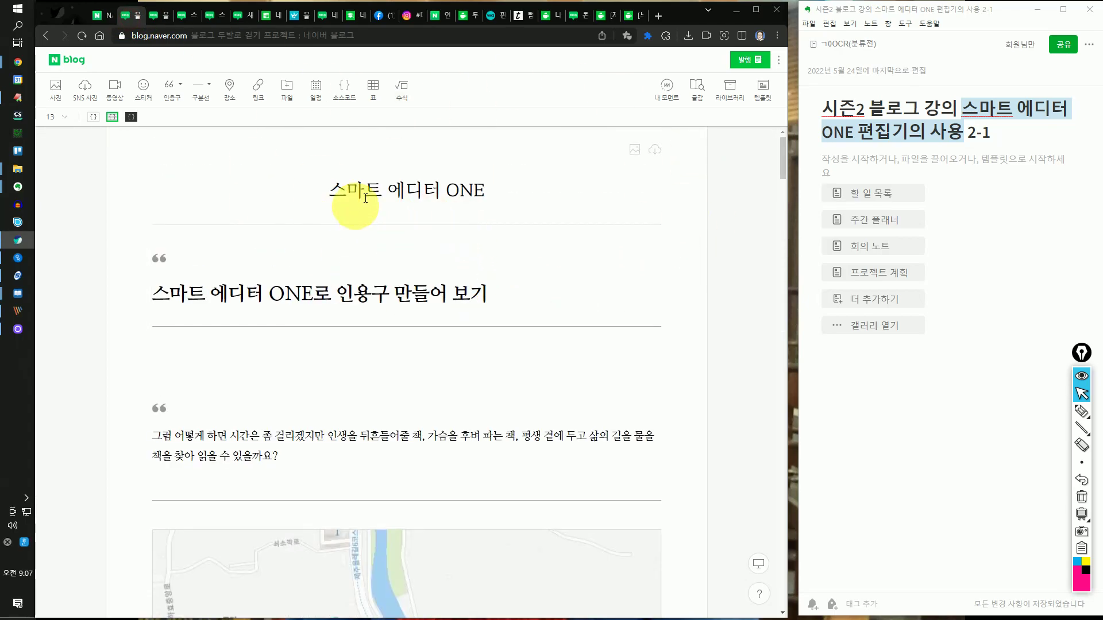
{"action": "left_click", "coordinate": [1081, 411]}
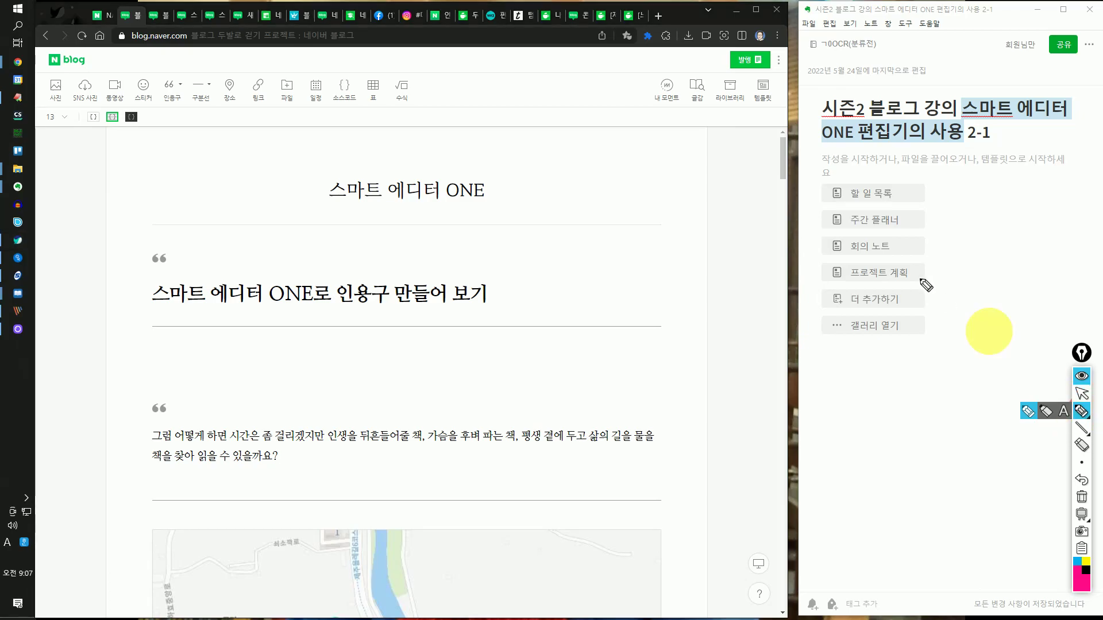
{"action": "mouse_move", "coordinate": [721, 69]}
{"action": "left_mouse_down"}
{"action": "mouse_move", "coordinate": [697, 75]}
{"action": "mouse_move", "coordinate": [728, 66]}
{"action": "left_mouse_up"}
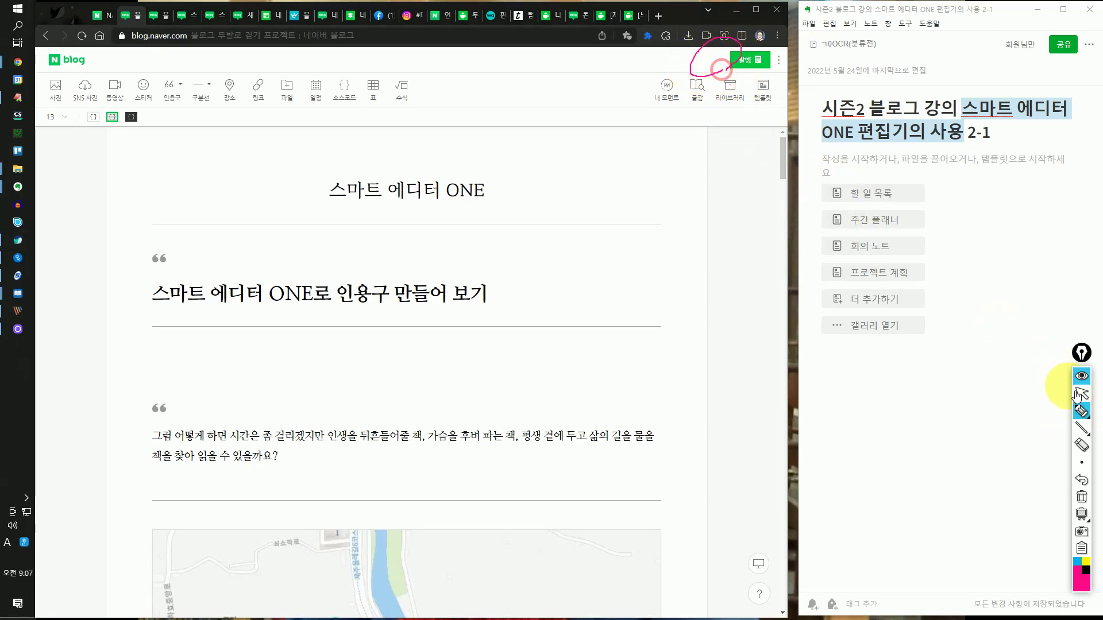
{"action": "left_click", "coordinate": [1082, 497]}
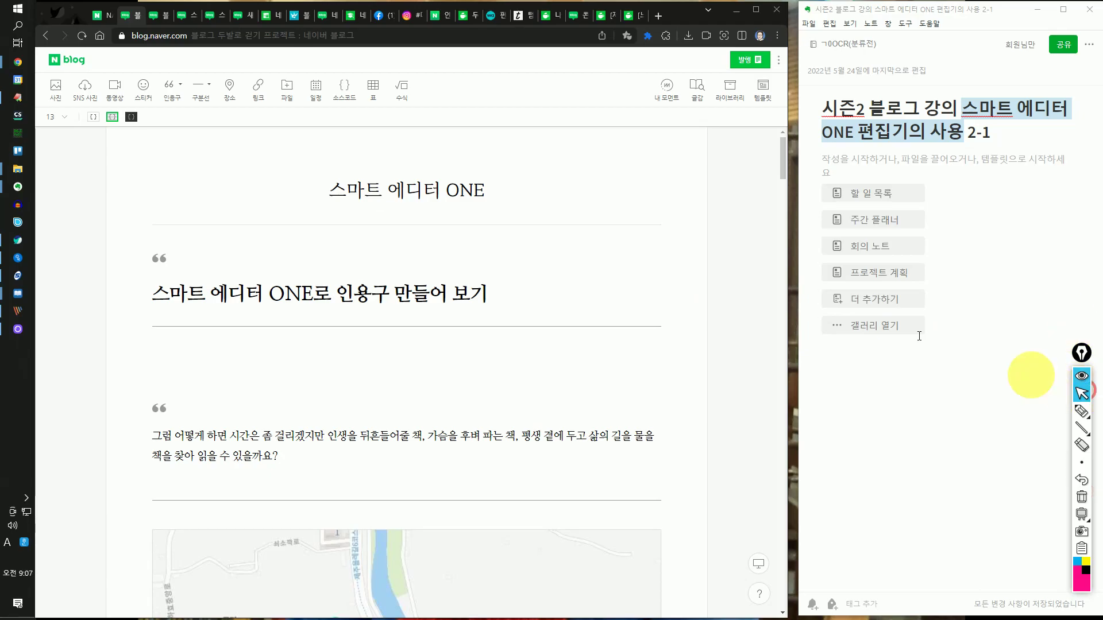
{"action": "left_click", "coordinate": [321, 246]}
{"action": "left_click", "coordinate": [394, 374]}
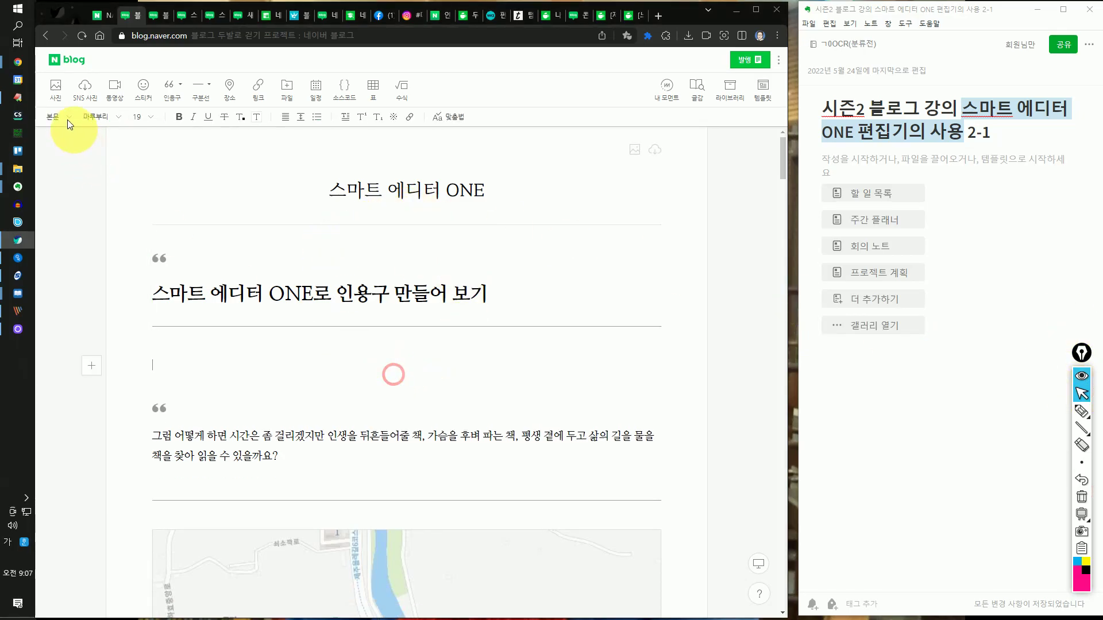
{"action": "left_click", "coordinate": [56, 87]}
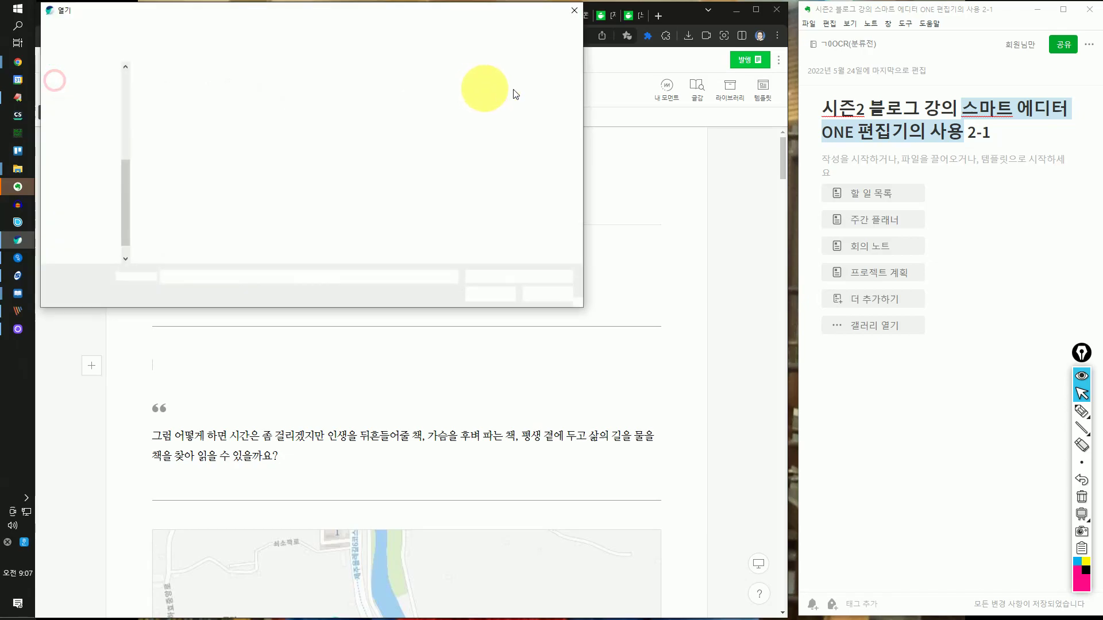
{"action": "scroll", "coordinate": [537, 314], "scroll_direction": "down", "scroll_amount": 15}
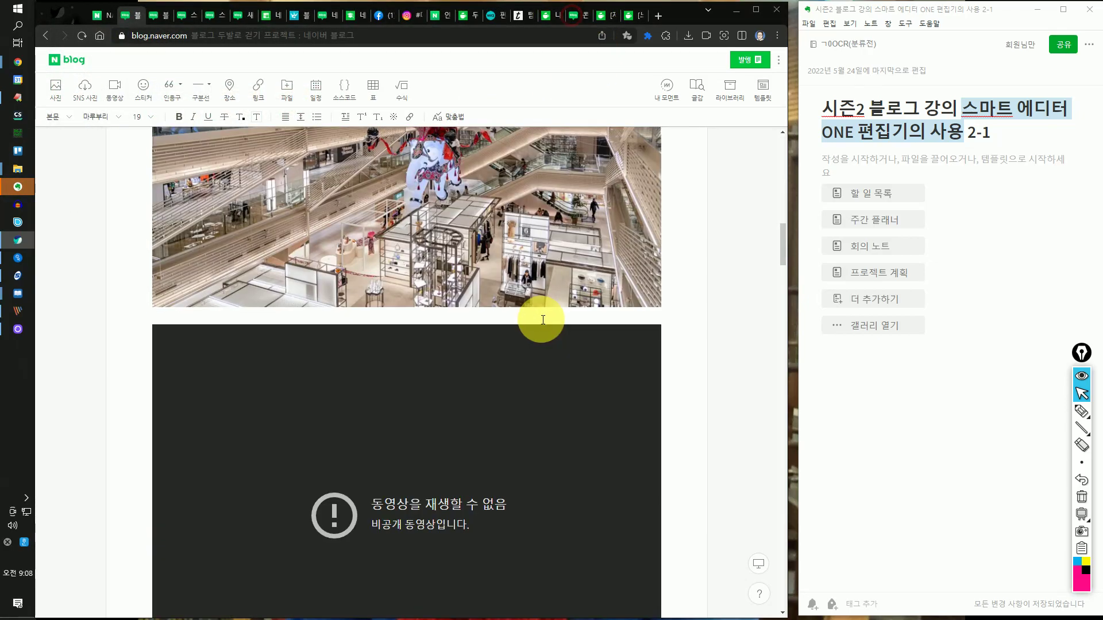
{"action": "scroll", "coordinate": [536, 315], "scroll_direction": "up", "scroll_amount": 15}
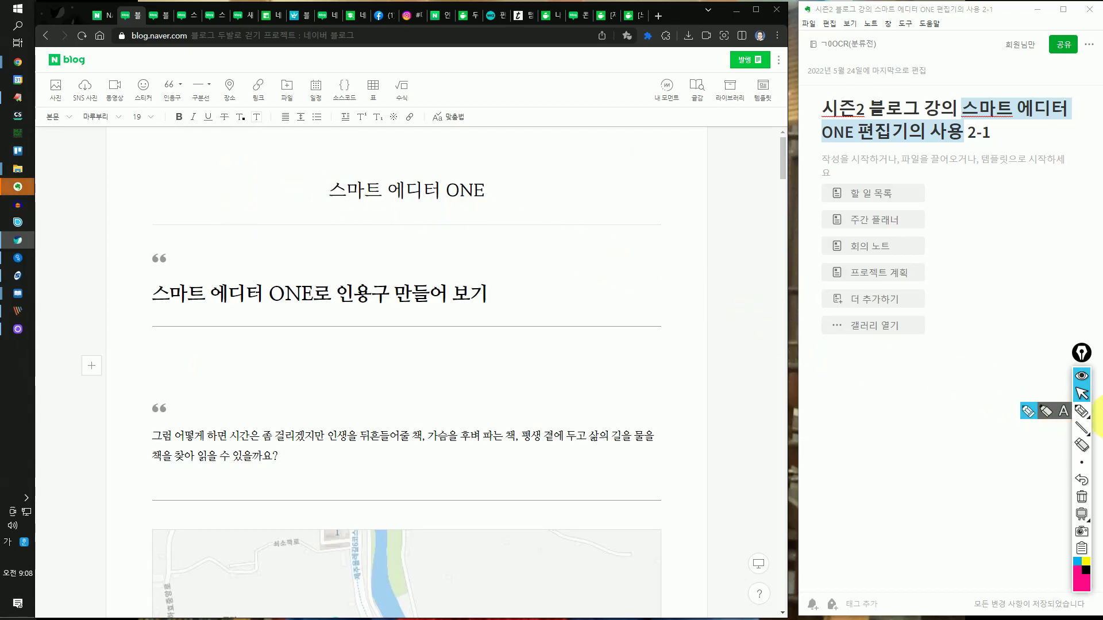
Circle the post title with the pen, write 본문 over the body text, and separate the two areas with a horizontal line.
{"action": "left_click", "coordinate": [1082, 414]}
{"action": "mouse_move", "coordinate": [500, 217]}
{"action": "left_mouse_down"}
{"action": "mouse_move", "coordinate": [345, 197]}
{"action": "mouse_move", "coordinate": [369, 153]}
{"action": "mouse_move", "coordinate": [460, 227]}
{"action": "left_mouse_up"}
{"action": "mouse_move", "coordinate": [209, 254]}
{"action": "left_mouse_down"}
{"action": "mouse_move", "coordinate": [241, 247]}
{"action": "mouse_move", "coordinate": [283, 291]}
{"action": "mouse_move", "coordinate": [274, 281]}
{"action": "mouse_move", "coordinate": [351, 328]}
{"action": "left_mouse_up"}
{"action": "left_click_drag", "start_coordinate": [116, 230], "coordinate": [743, 249]}
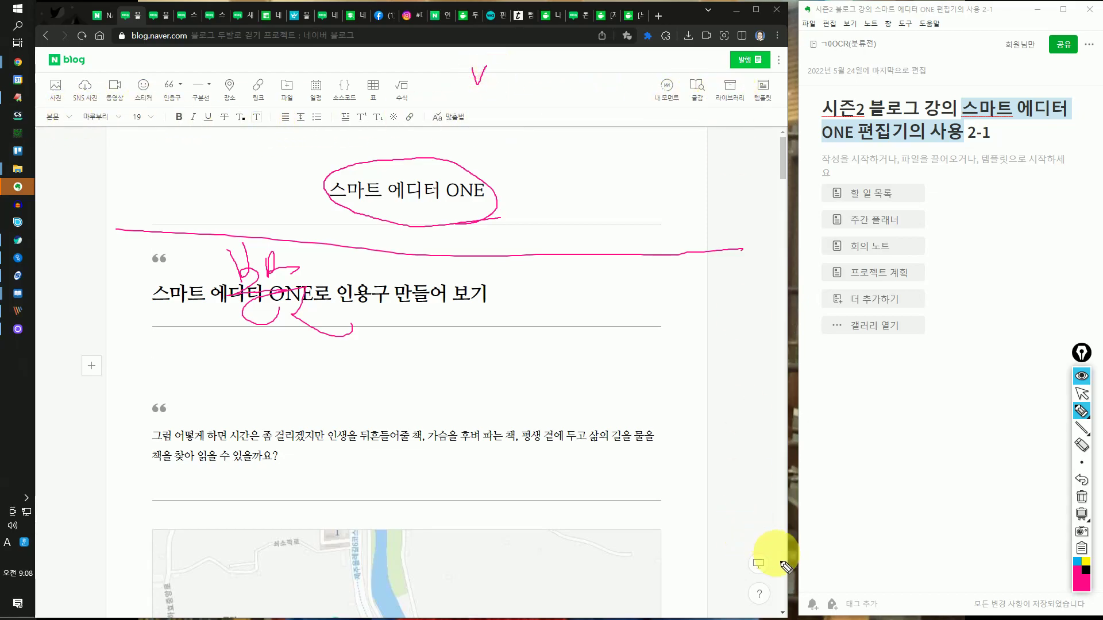
Circle the floating controls, cross out both margins, circle the title and body areas, and clear all pen marks.
{"action": "left_click_drag", "start_coordinate": [776, 602], "coordinate": [770, 614]}
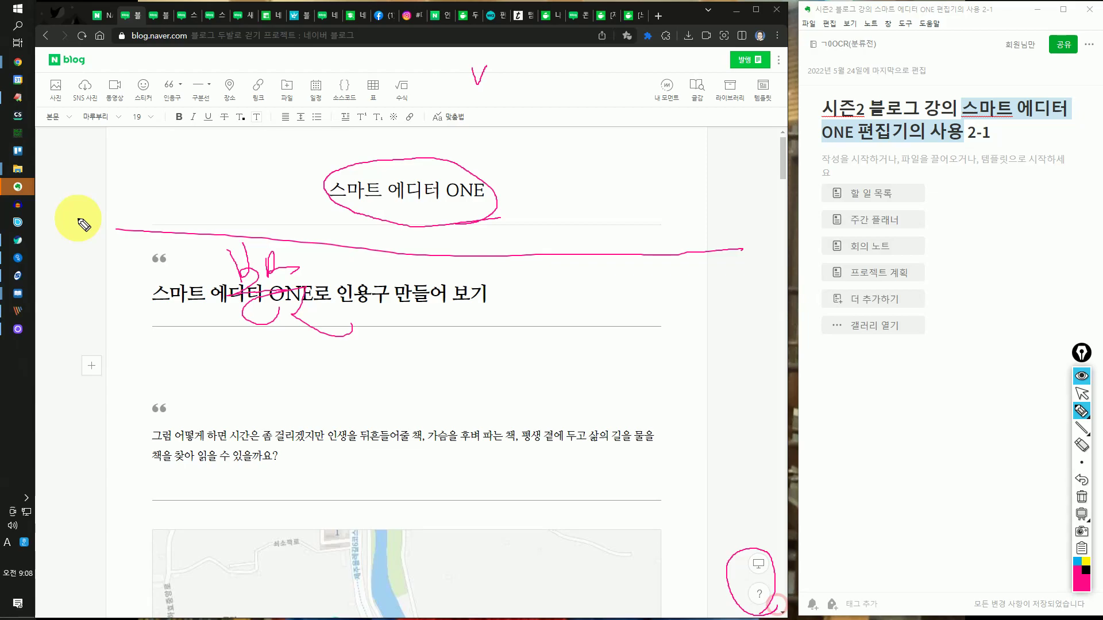
{"action": "left_click_drag", "start_coordinate": [63, 219], "coordinate": [82, 236]}
{"action": "mouse_move", "coordinate": [769, 246]}
{"action": "left_mouse_down"}
{"action": "mouse_move", "coordinate": [744, 289]}
{"action": "mouse_move", "coordinate": [767, 282]}
{"action": "left_mouse_up"}
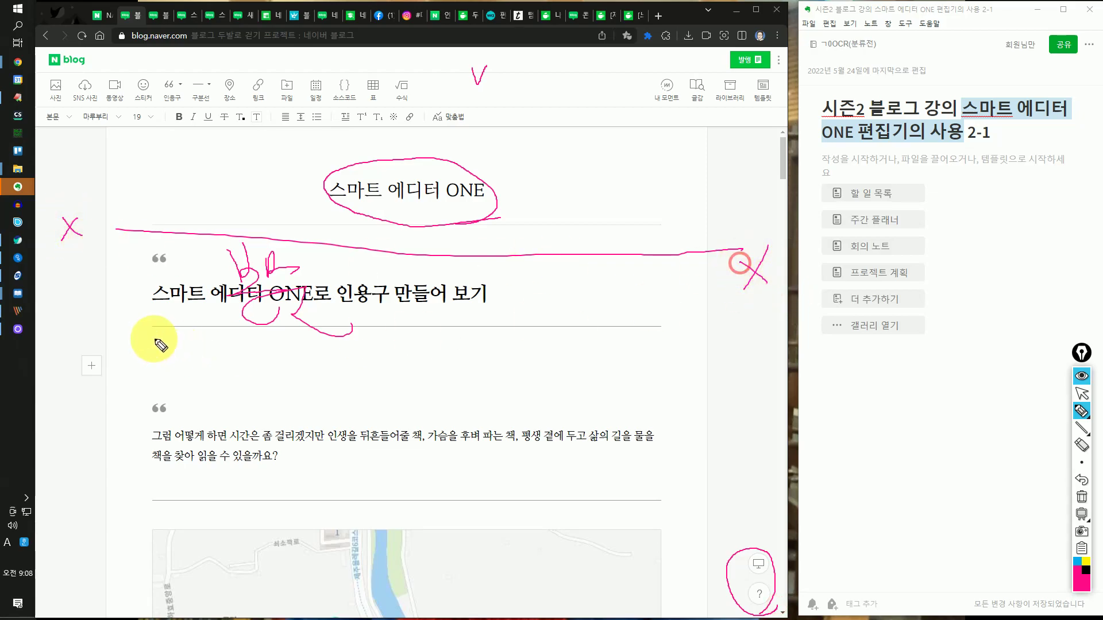
{"action": "mouse_move", "coordinate": [113, 378]}
{"action": "left_mouse_down"}
{"action": "mouse_move", "coordinate": [86, 357]}
{"action": "mouse_move", "coordinate": [107, 372]}
{"action": "left_mouse_up"}
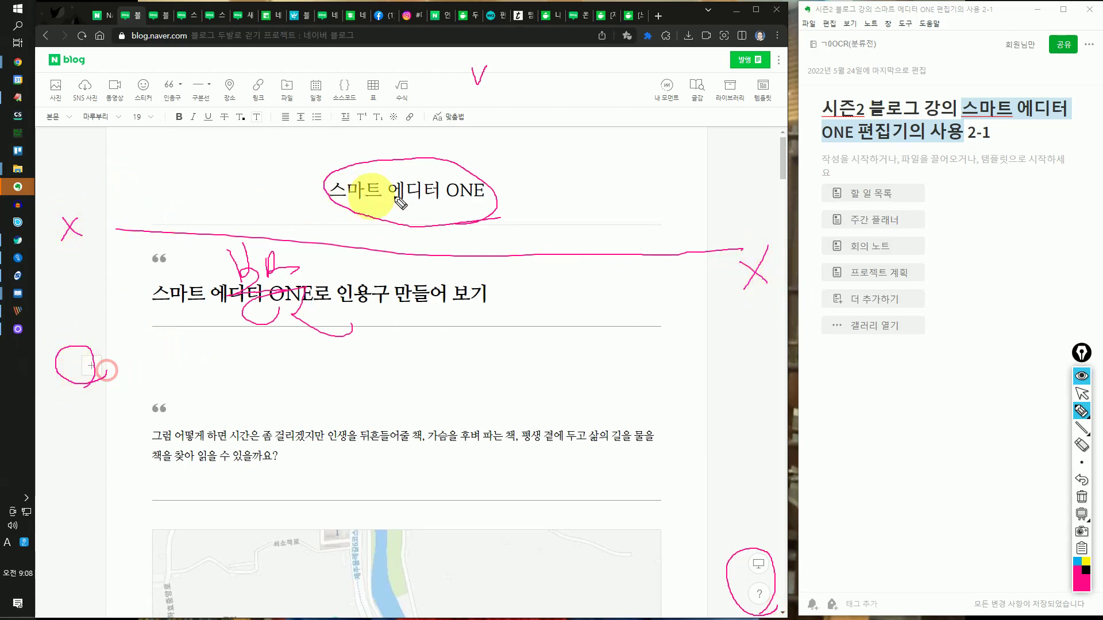
{"action": "mouse_move", "coordinate": [482, 206]}
{"action": "left_mouse_down"}
{"action": "mouse_move", "coordinate": [382, 192]}
{"action": "mouse_move", "coordinate": [448, 192]}
{"action": "left_mouse_up"}
{"action": "mouse_move", "coordinate": [441, 445]}
{"action": "left_mouse_down"}
{"action": "mouse_move", "coordinate": [406, 450]}
{"action": "mouse_move", "coordinate": [454, 359]}
{"action": "mouse_move", "coordinate": [417, 408]}
{"action": "left_mouse_up"}
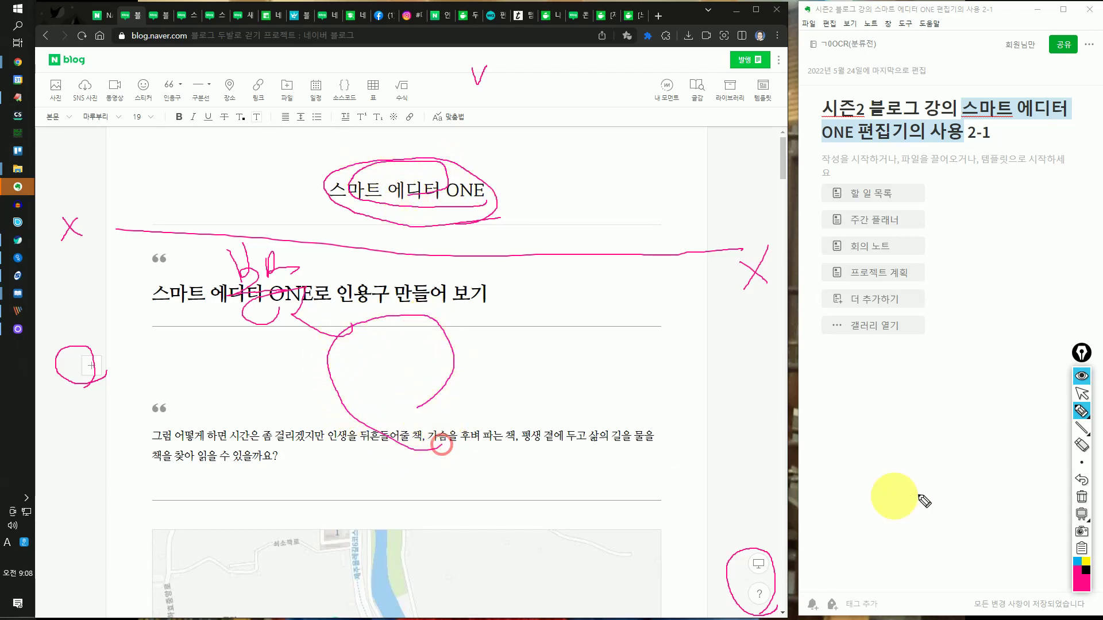
{"action": "left_click", "coordinate": [1082, 496]}
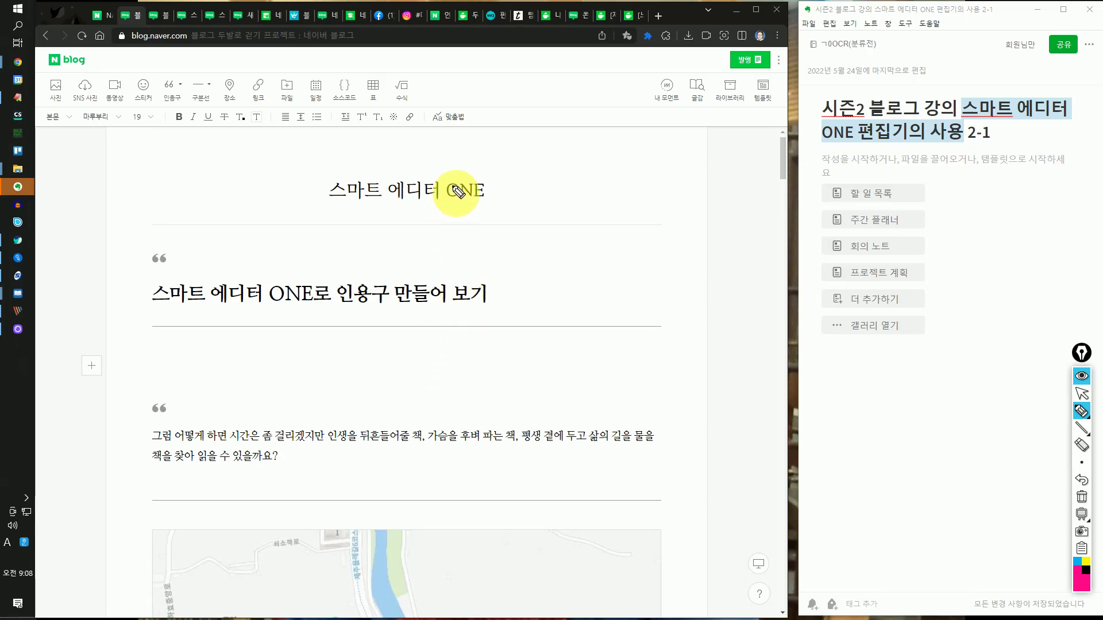
Outline the title with the pen, write 100 beside it, add a line beneath and a check mark, and clear the drawings.
{"action": "mouse_move", "coordinate": [307, 211]}
{"action": "left_mouse_down"}
{"action": "mouse_move", "coordinate": [525, 214]}
{"action": "mouse_move", "coordinate": [293, 218]}
{"action": "left_mouse_up"}
{"action": "left_click_drag", "start_coordinate": [531, 135], "coordinate": [582, 166]}
{"action": "left_click_drag", "start_coordinate": [521, 179], "coordinate": [596, 178]}
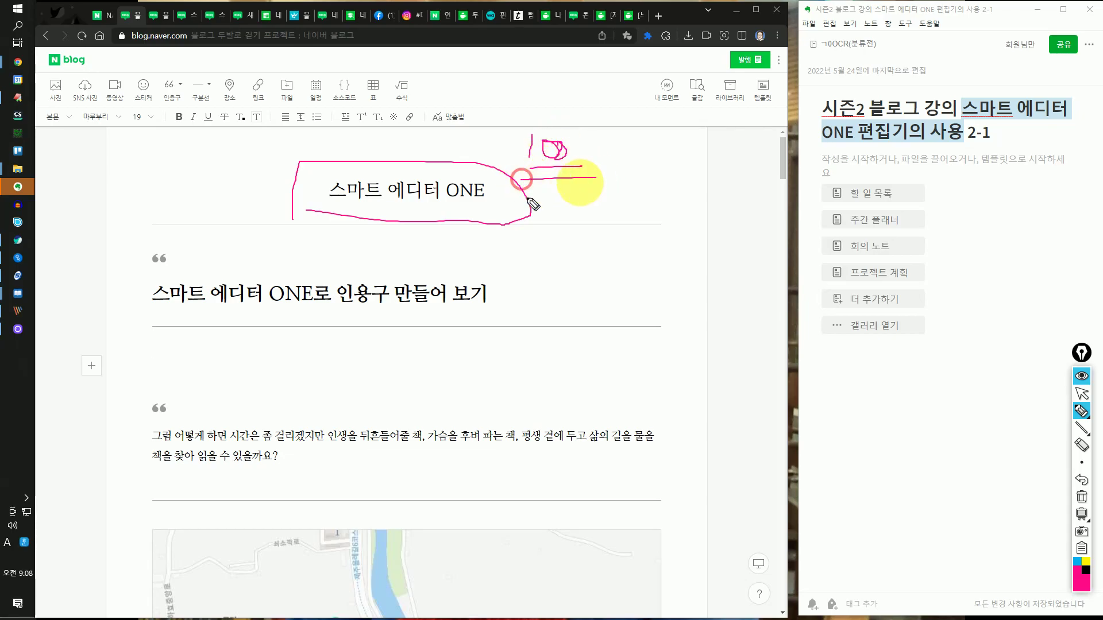
{"action": "left_click_drag", "start_coordinate": [158, 227], "coordinate": [648, 230]}
{"action": "left_click_drag", "start_coordinate": [637, 164], "coordinate": [664, 146]}
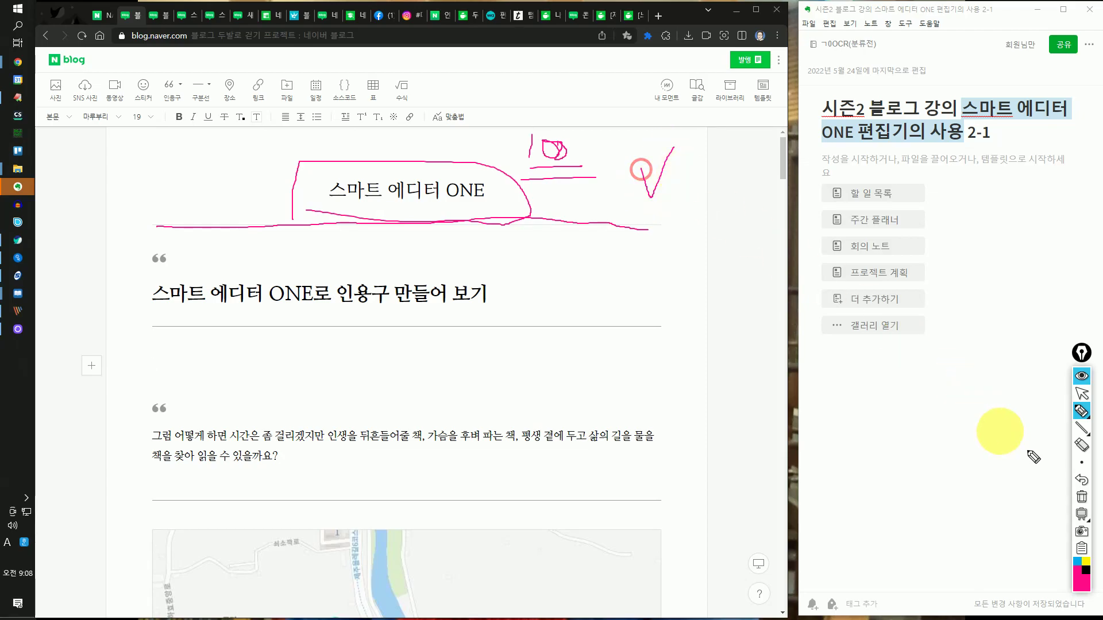
{"action": "left_click", "coordinate": [1080, 481]}
{"action": "mouse_move", "coordinate": [1086, 419]}
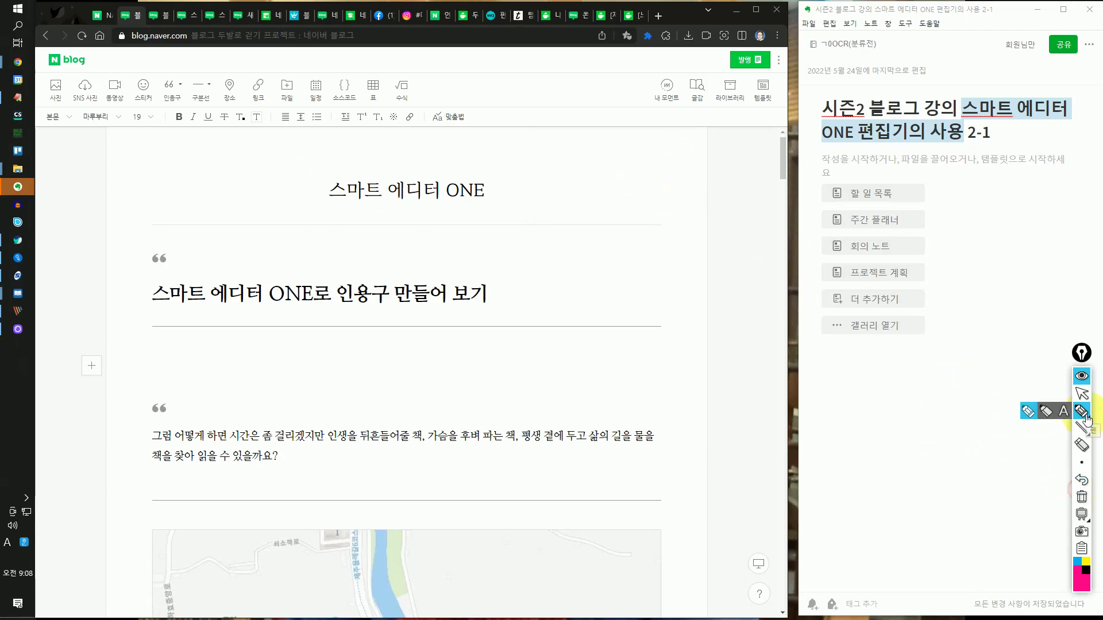
{"action": "left_click", "coordinate": [1081, 395]}
Insert the photo 일본여행_(29) in the empty paragraph below the first quotation and show the post's library.
{"action": "left_click", "coordinate": [167, 361]}
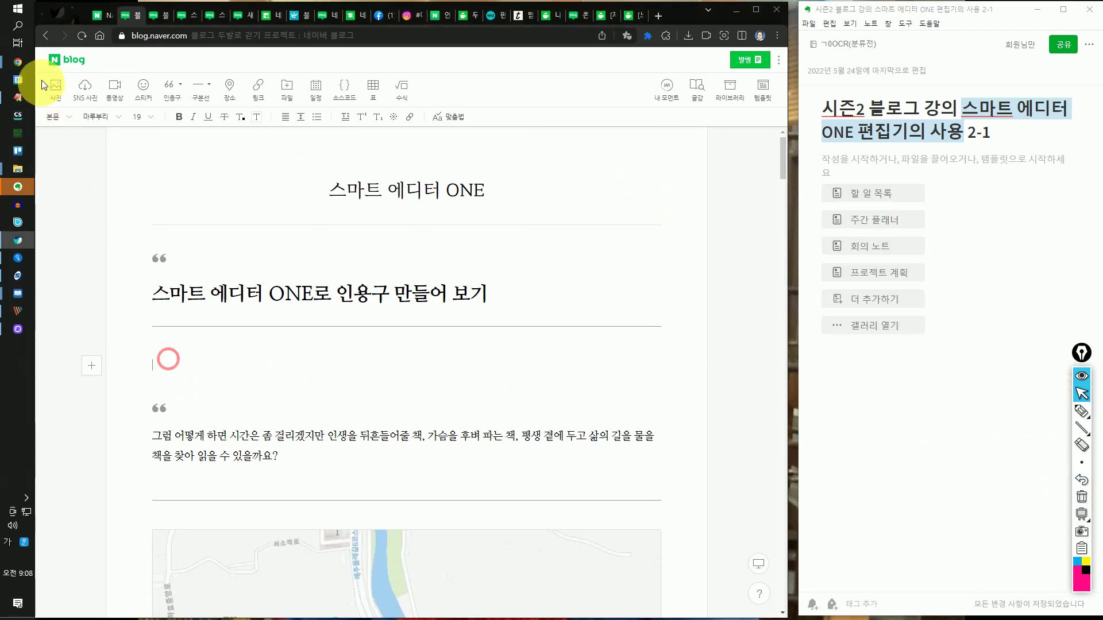
{"action": "left_click", "coordinate": [54, 89]}
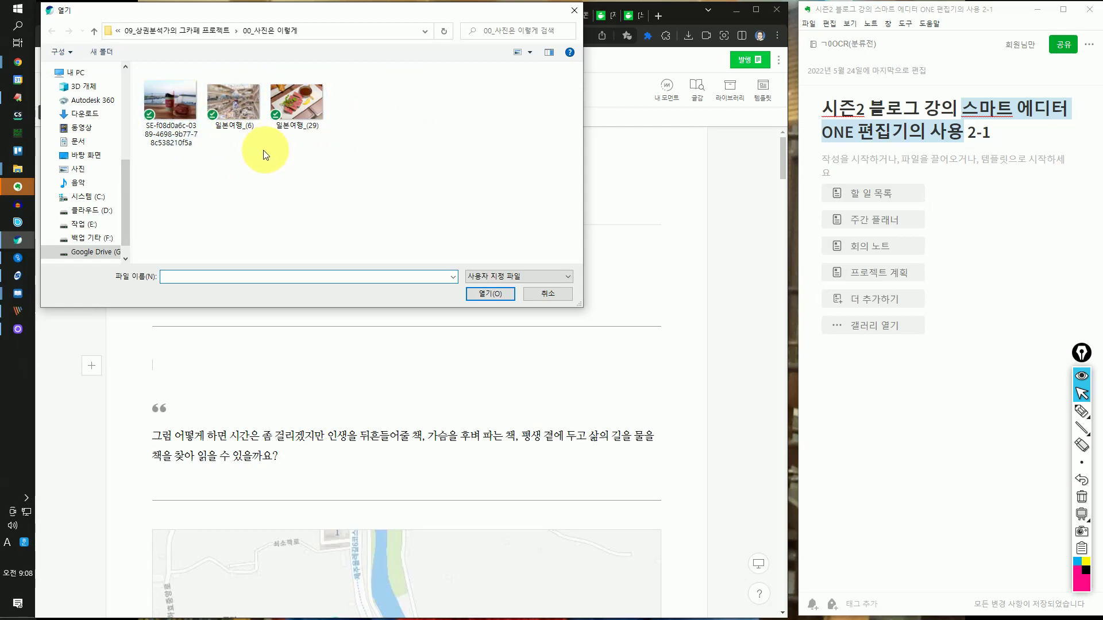
{"action": "left_click", "coordinate": [293, 132]}
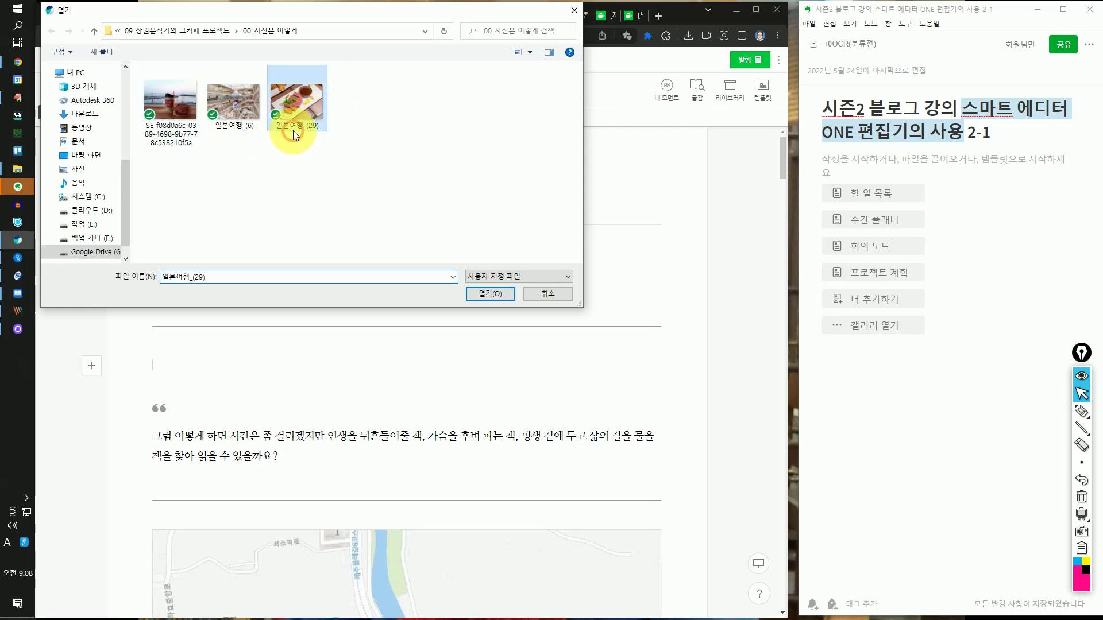
{"action": "left_click", "coordinate": [492, 294]}
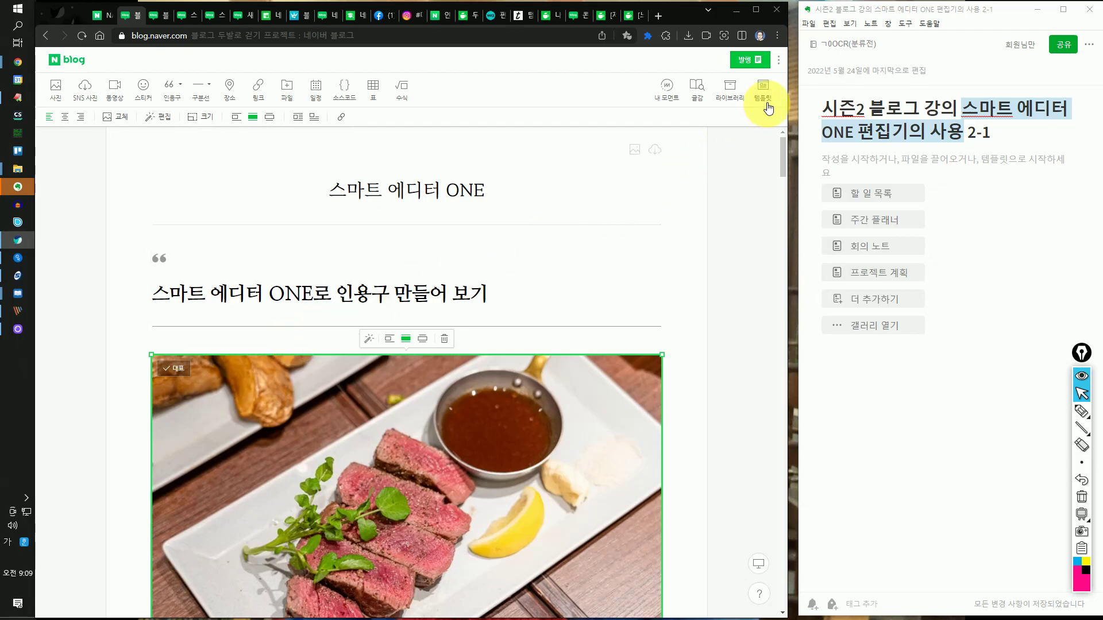
{"action": "left_click", "coordinate": [731, 89]}
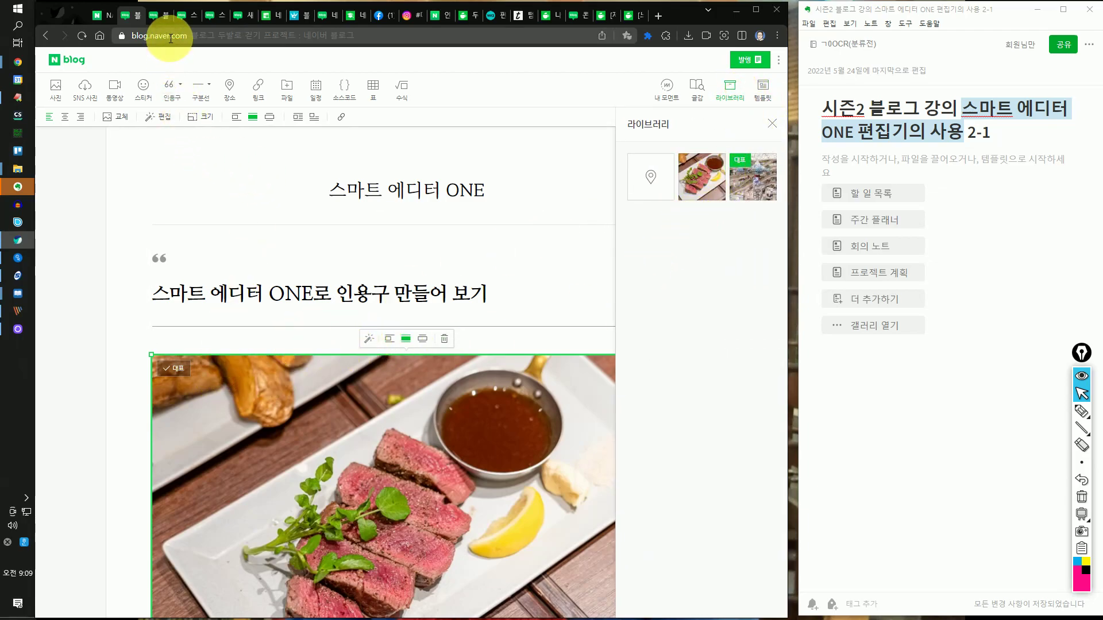
Switch to the blank new post, insert the photo 일본여행_(29) in its body, and show its library.
{"action": "left_click", "coordinate": [153, 15]}
{"action": "left_click", "coordinate": [342, 274]}
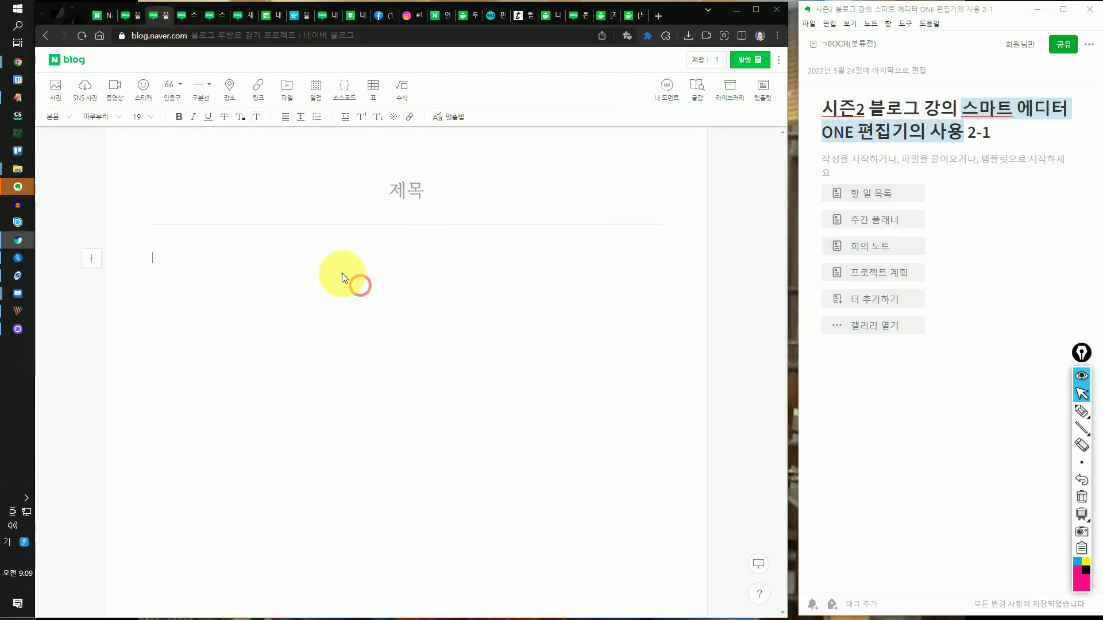
{"action": "left_click", "coordinate": [56, 82]}
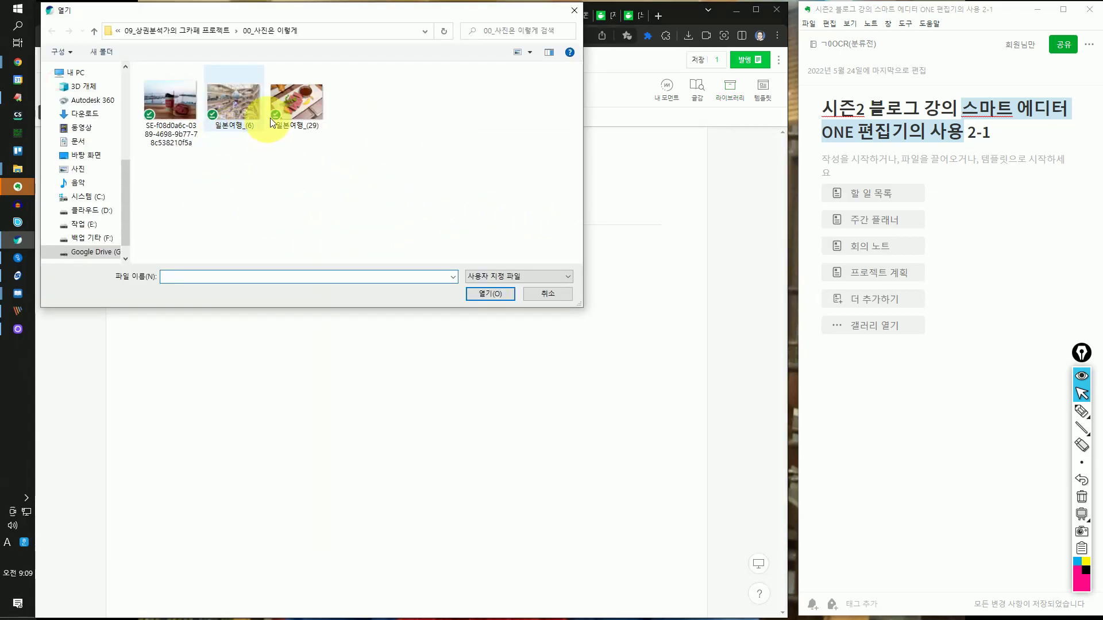
{"action": "left_click", "coordinate": [273, 112]}
{"action": "left_click", "coordinate": [506, 296]}
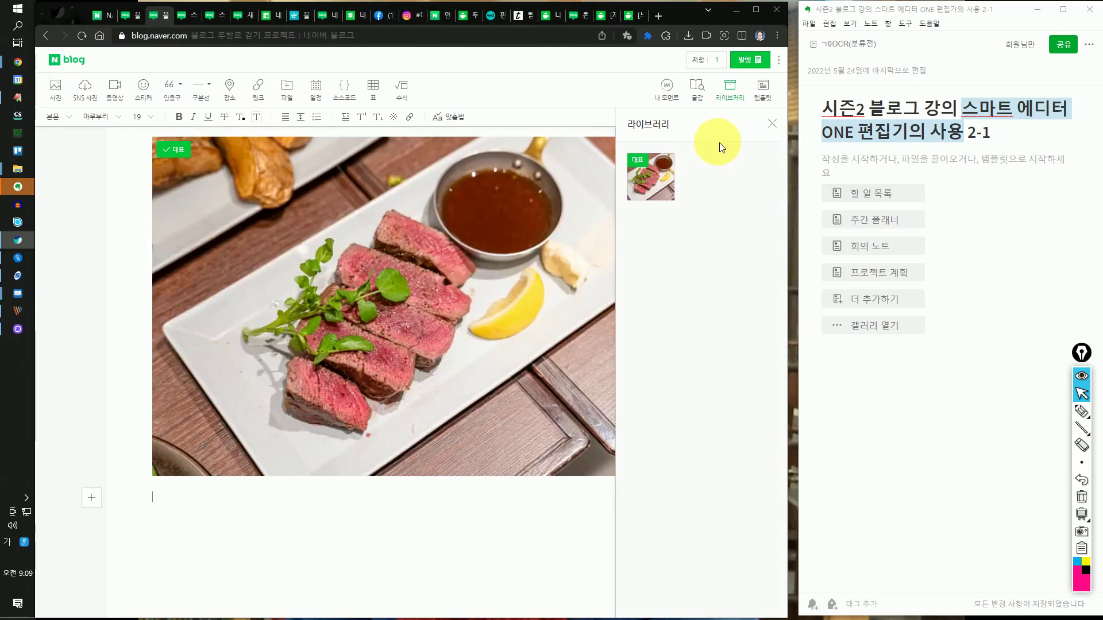
Mark the photo, circle the photo, video and place tools, draw a vertical line in the library area, and clear the marks.
{"action": "left_click", "coordinate": [1081, 412]}
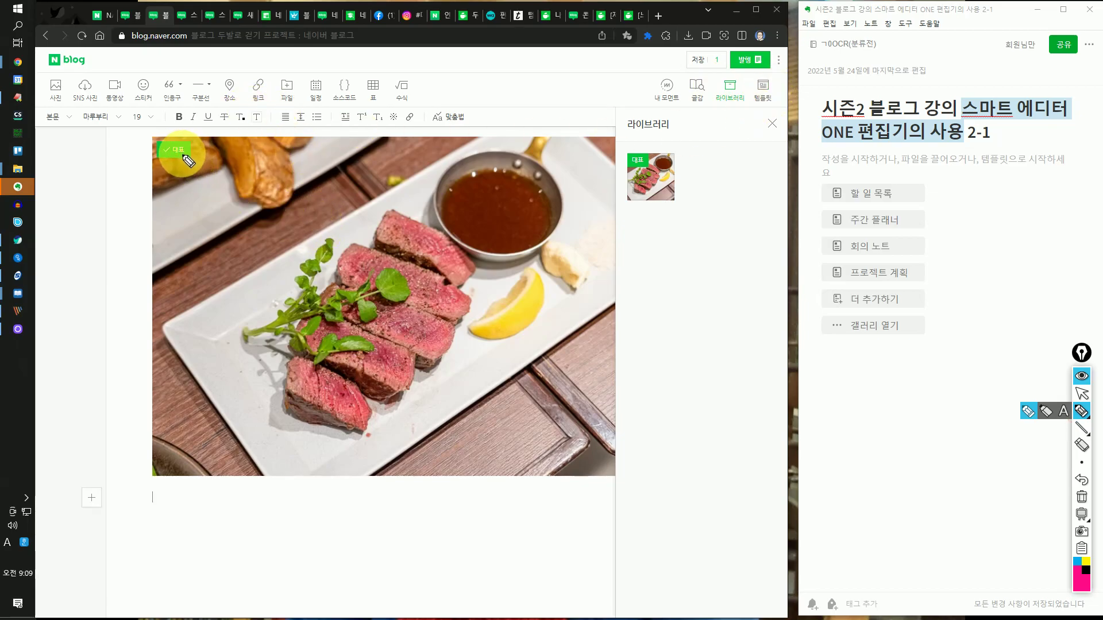
{"action": "left_click_drag", "start_coordinate": [285, 166], "coordinate": [313, 155]}
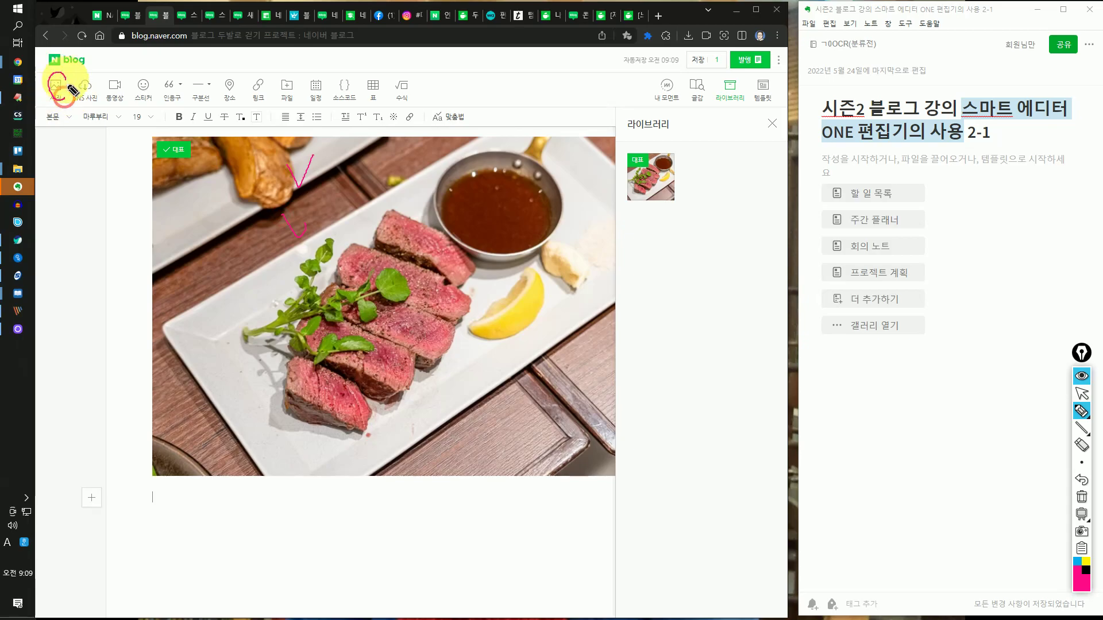
{"action": "mouse_move", "coordinate": [135, 92]}
{"action": "left_mouse_down"}
{"action": "mouse_move", "coordinate": [111, 86]}
{"action": "mouse_move", "coordinate": [133, 96]}
{"action": "left_mouse_up"}
{"action": "mouse_move", "coordinate": [228, 103]}
{"action": "left_mouse_down"}
{"action": "mouse_move", "coordinate": [222, 86]}
{"action": "mouse_move", "coordinate": [227, 99]}
{"action": "left_mouse_up"}
{"action": "mouse_move", "coordinate": [682, 181]}
{"action": "left_mouse_down"}
{"action": "mouse_move", "coordinate": [730, 183]}
{"action": "mouse_move", "coordinate": [701, 237]}
{"action": "mouse_move", "coordinate": [698, 380]}
{"action": "mouse_move", "coordinate": [726, 382]}
{"action": "left_mouse_up"}
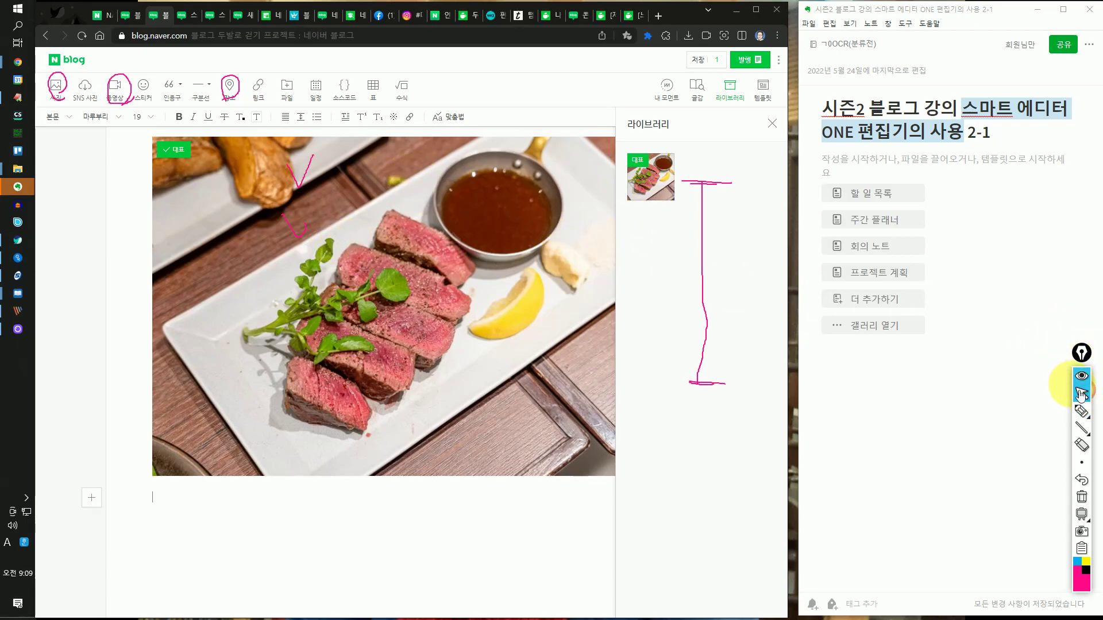
{"action": "left_click", "coordinate": [1082, 411]}
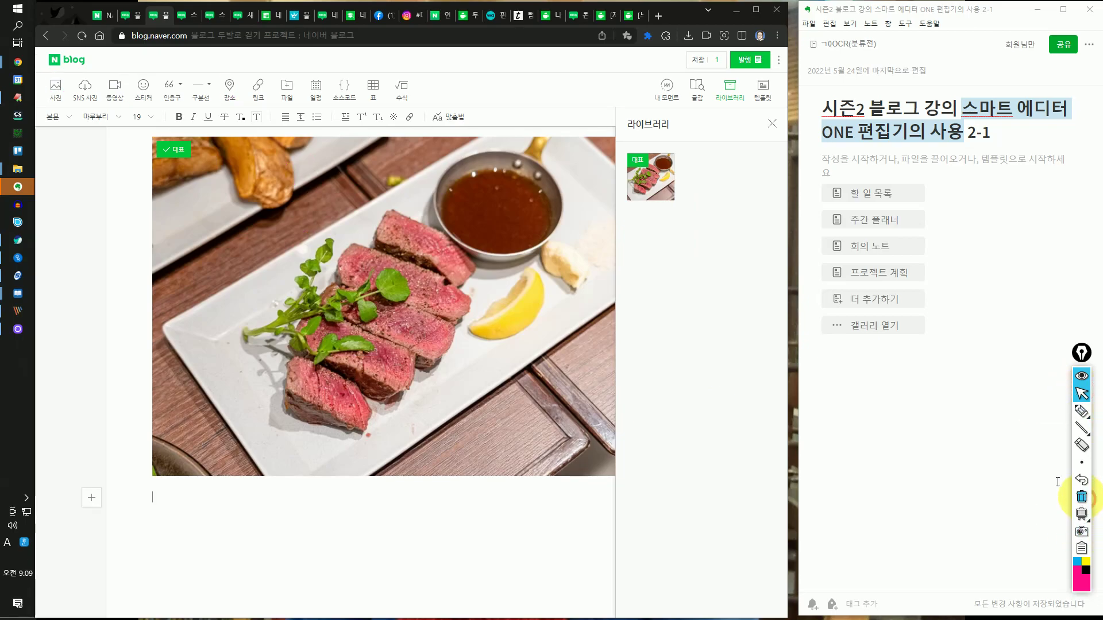
Delete the inserted photo from the new post's body, leaving it in the library.
{"action": "left_click", "coordinate": [265, 198]}
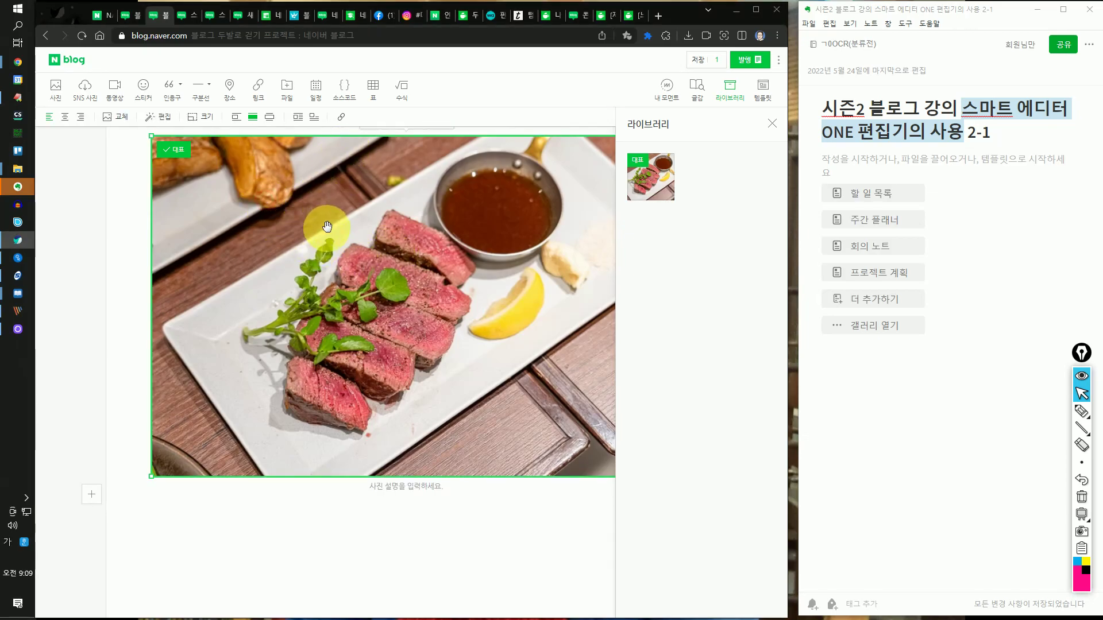
{"action": "scroll", "coordinate": [368, 236], "scroll_direction": "up", "scroll_amount": 2}
{"action": "left_click", "coordinate": [445, 232]}
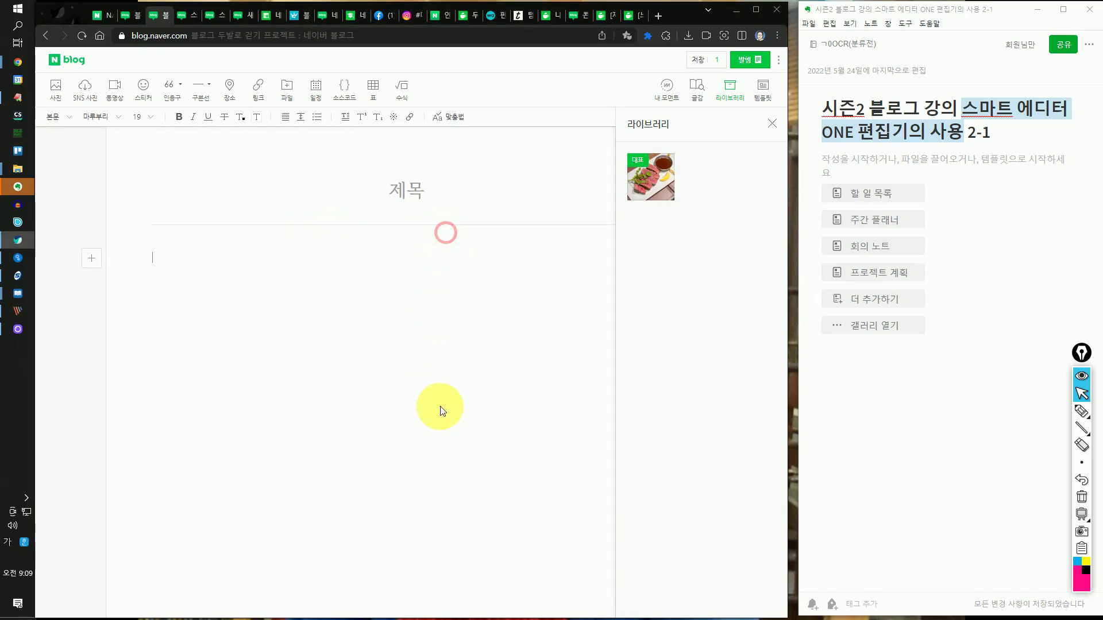
Circle the library photo, draw a cross in the empty body and strokes below the photo, and clear all marks.
{"action": "left_click", "coordinate": [1082, 412]}
{"action": "mouse_move", "coordinate": [673, 221]}
{"action": "left_mouse_down"}
{"action": "mouse_move", "coordinate": [632, 217]}
{"action": "mouse_move", "coordinate": [614, 164]}
{"action": "mouse_move", "coordinate": [678, 147]}
{"action": "mouse_move", "coordinate": [683, 221]}
{"action": "left_mouse_up"}
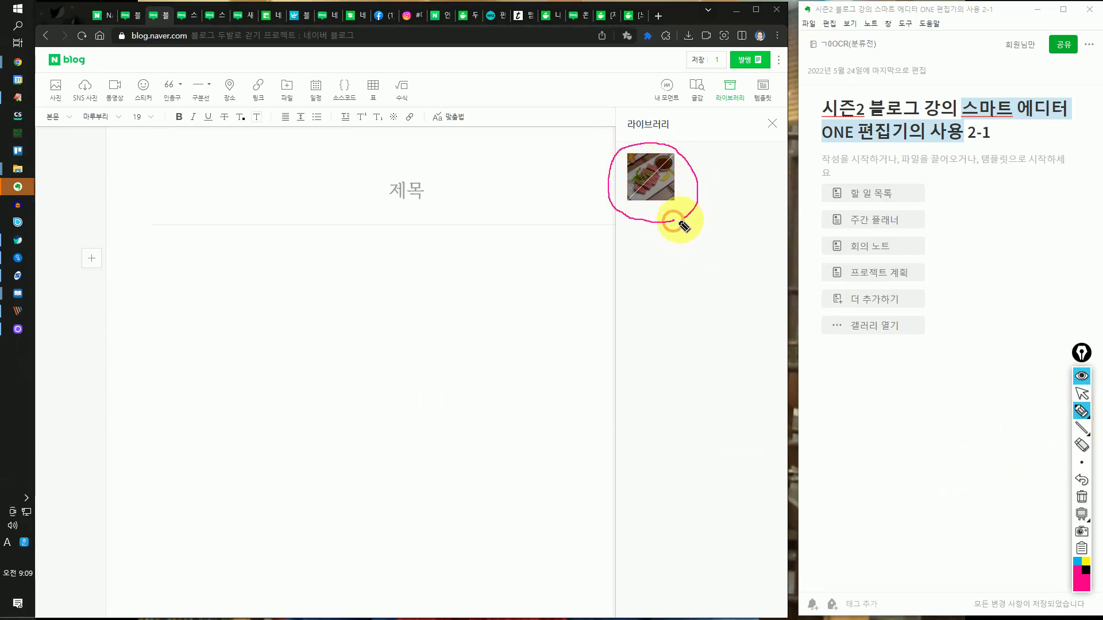
{"action": "mouse_move", "coordinate": [266, 274]}
{"action": "left_mouse_down"}
{"action": "mouse_move", "coordinate": [227, 320]}
{"action": "mouse_move", "coordinate": [250, 316]}
{"action": "left_mouse_up"}
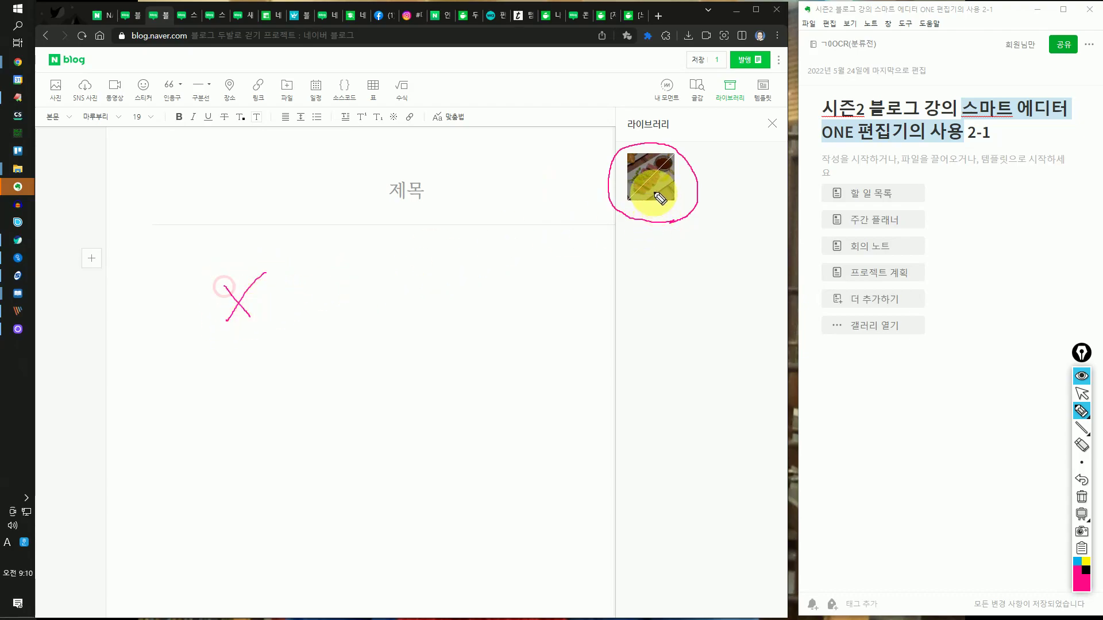
{"action": "left_click_drag", "start_coordinate": [669, 249], "coordinate": [626, 319]}
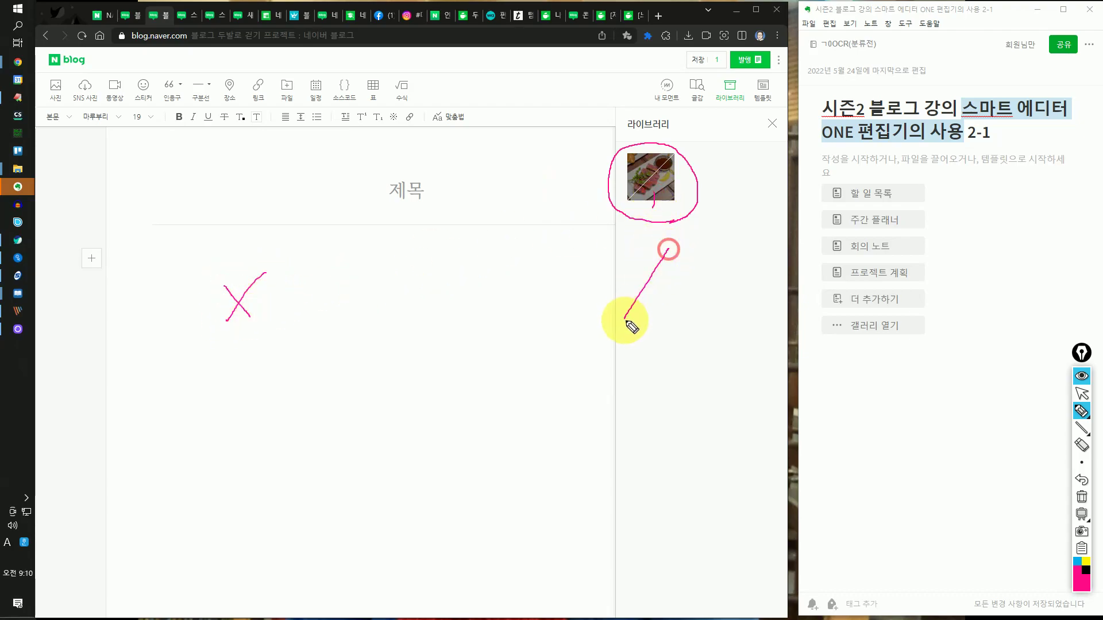
{"action": "left_click", "coordinate": [1082, 497]}
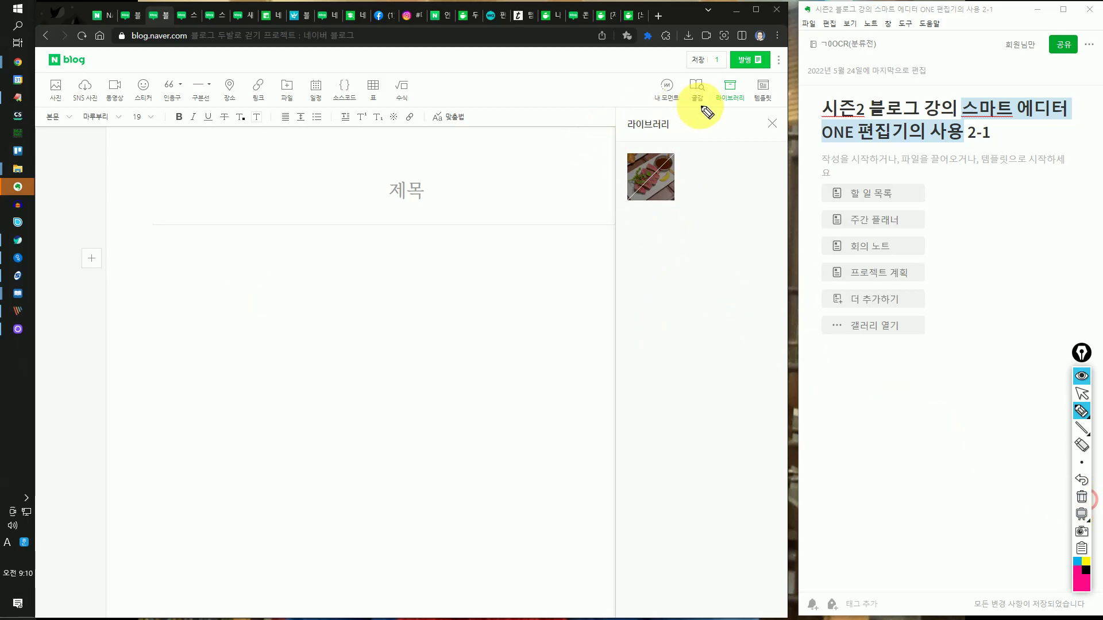
Place the library photo back in the post's body and permanently delete it from the library.
{"action": "left_click", "coordinate": [1086, 396]}
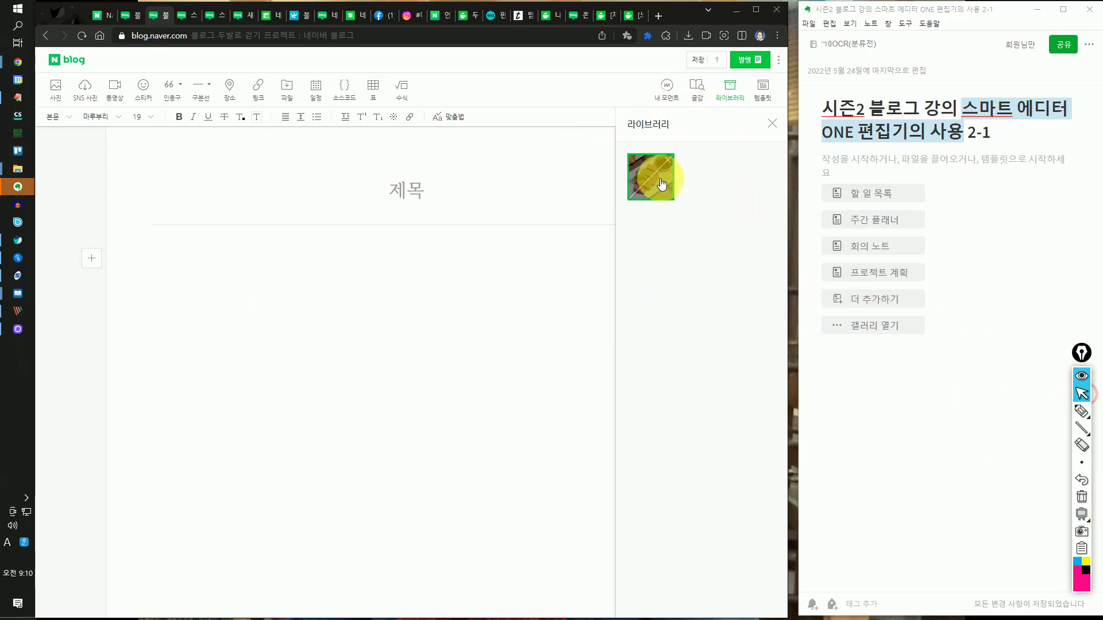
{"action": "left_click_drag", "start_coordinate": [662, 184], "coordinate": [379, 278]}
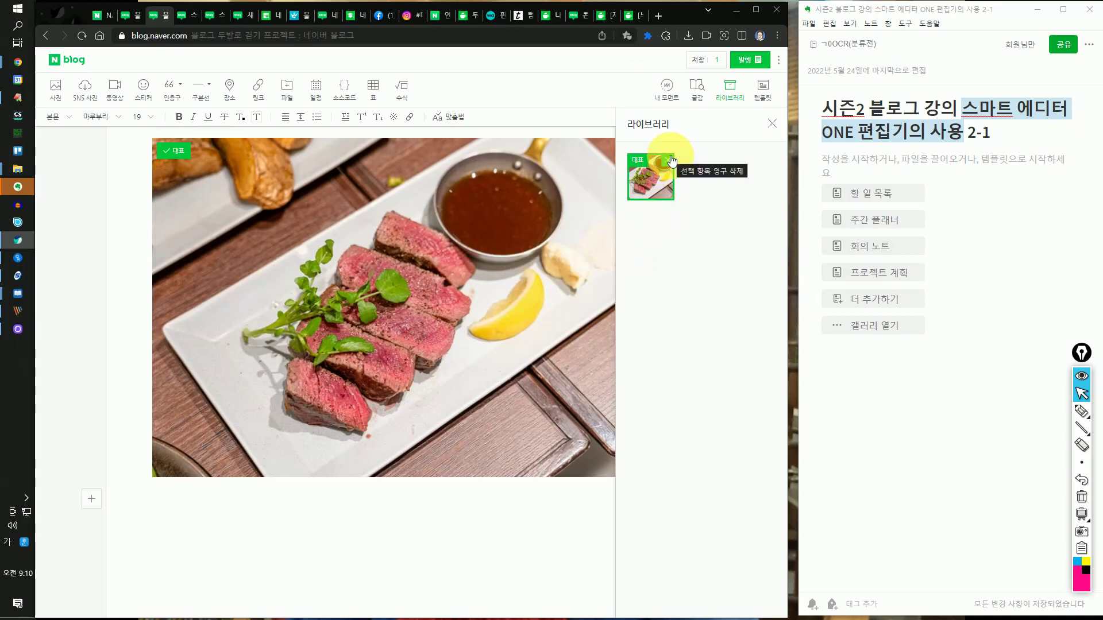
{"action": "left_click", "coordinate": [670, 160]}
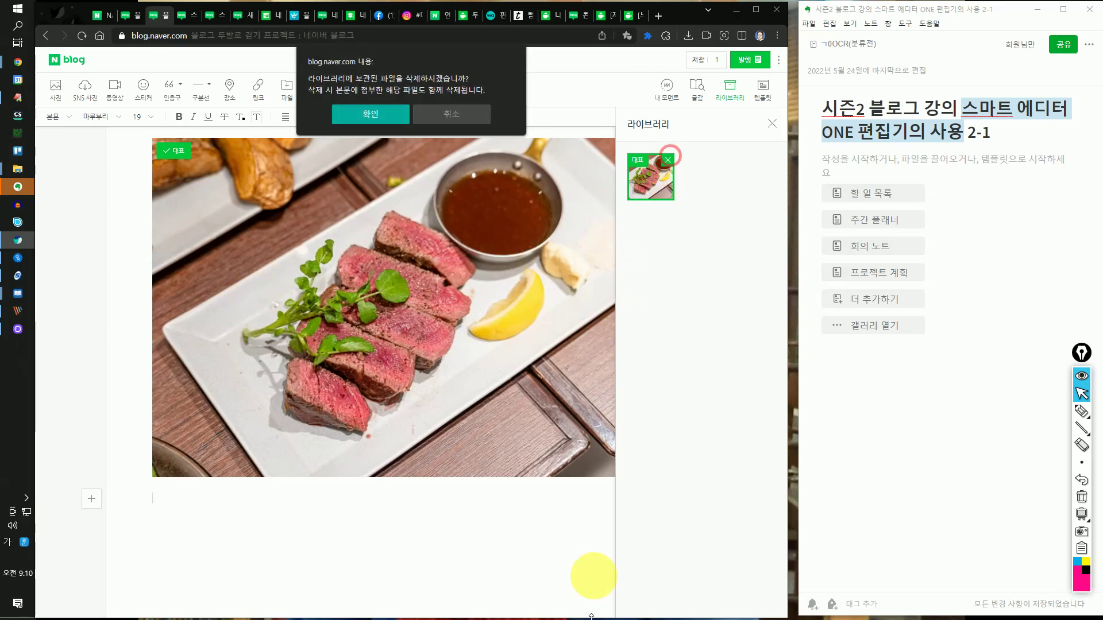
{"action": "left_click", "coordinate": [371, 124]}
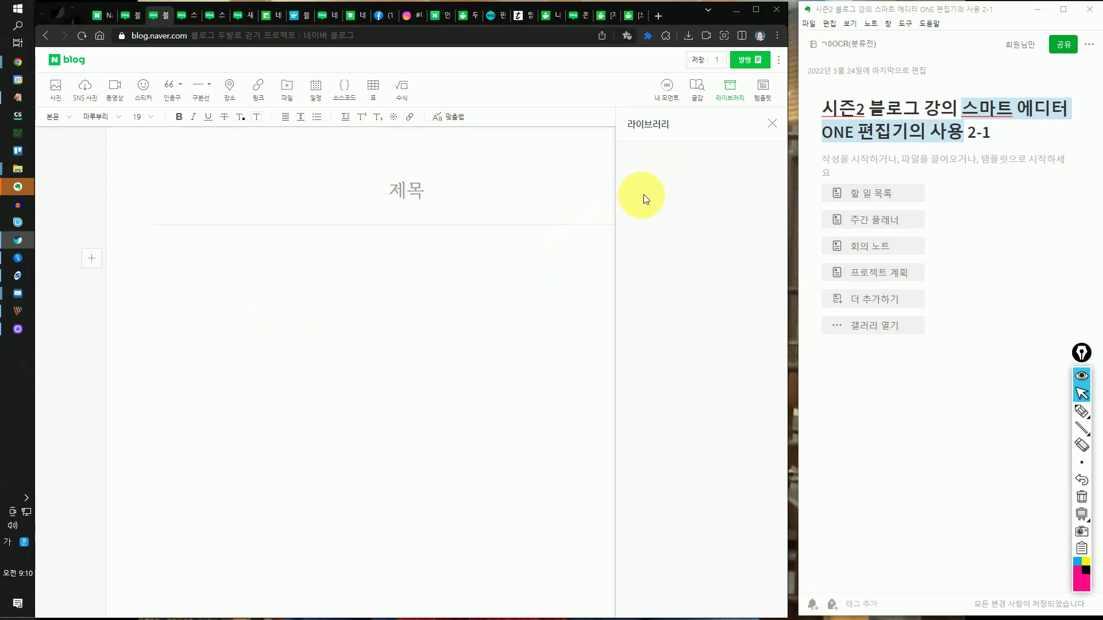
Draw a two-way arrow between the body and the library, outline the library area, add a zigzag across its edge, and clear the marks.
{"action": "left_click", "coordinate": [1082, 414]}
{"action": "left_click_drag", "start_coordinate": [692, 195], "coordinate": [356, 364]}
{"action": "mouse_move", "coordinate": [399, 305]}
{"action": "left_mouse_down"}
{"action": "mouse_move", "coordinate": [364, 352]}
{"action": "mouse_move", "coordinate": [432, 365]}
{"action": "left_mouse_up"}
{"action": "mouse_move", "coordinate": [672, 188]}
{"action": "left_mouse_down"}
{"action": "mouse_move", "coordinate": [689, 191]}
{"action": "mouse_move", "coordinate": [676, 230]}
{"action": "left_mouse_up"}
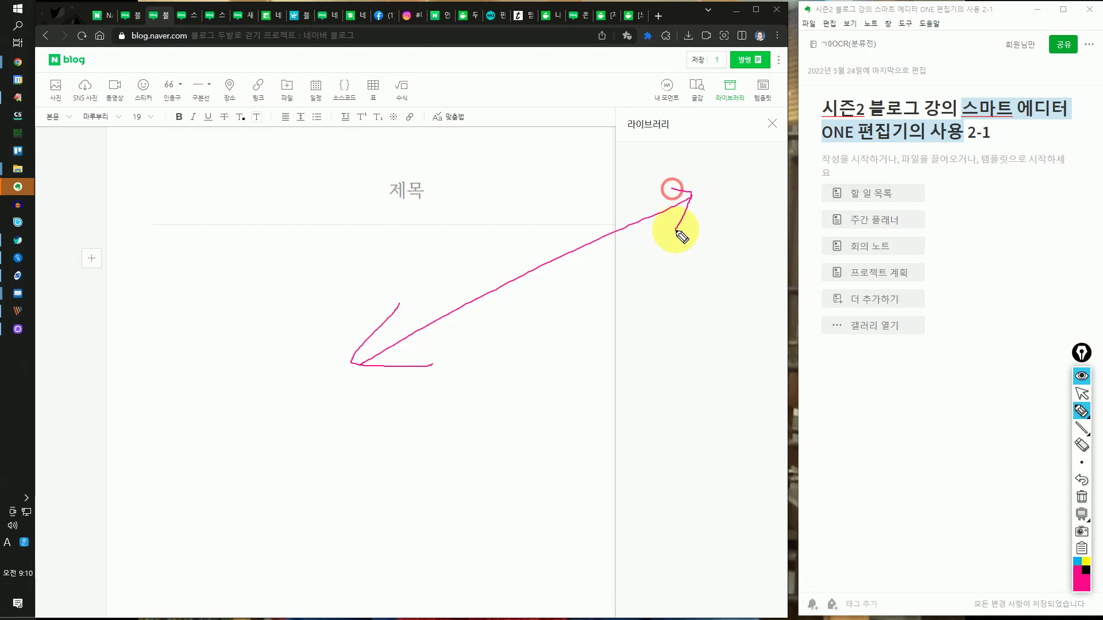
{"action": "mouse_move", "coordinate": [673, 560]}
{"action": "left_mouse_down"}
{"action": "mouse_move", "coordinate": [602, 435]}
{"action": "mouse_move", "coordinate": [752, 514]}
{"action": "mouse_move", "coordinate": [717, 556]}
{"action": "left_mouse_up"}
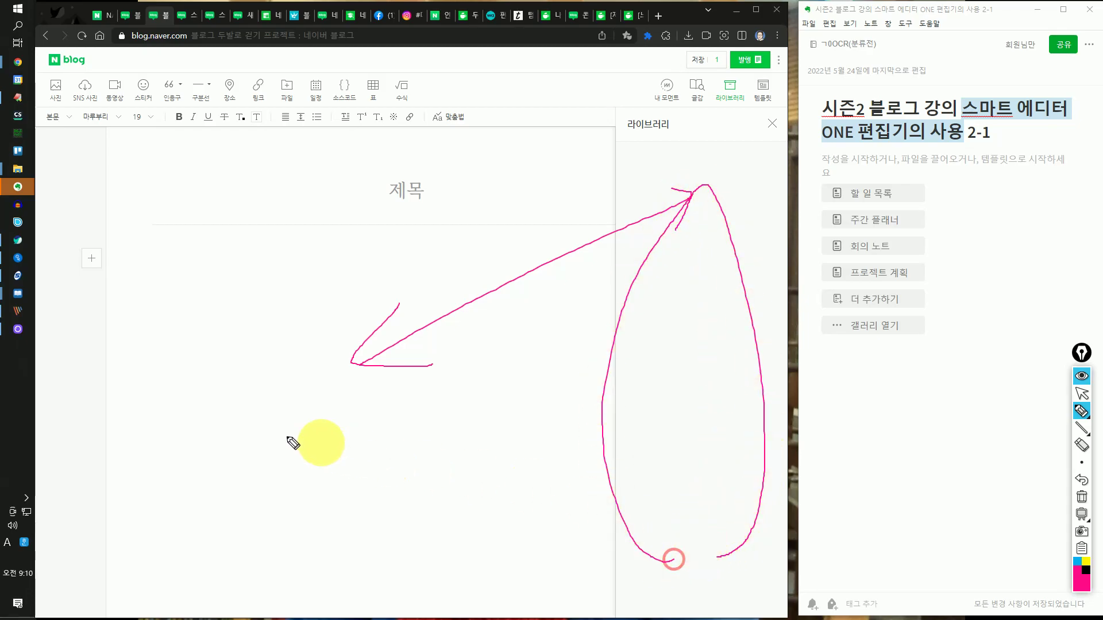
{"action": "mouse_move", "coordinate": [642, 341]}
{"action": "left_mouse_down"}
{"action": "mouse_move", "coordinate": [536, 307]}
{"action": "mouse_move", "coordinate": [660, 377]}
{"action": "mouse_move", "coordinate": [581, 413]}
{"action": "mouse_move", "coordinate": [607, 452]}
{"action": "left_mouse_up"}
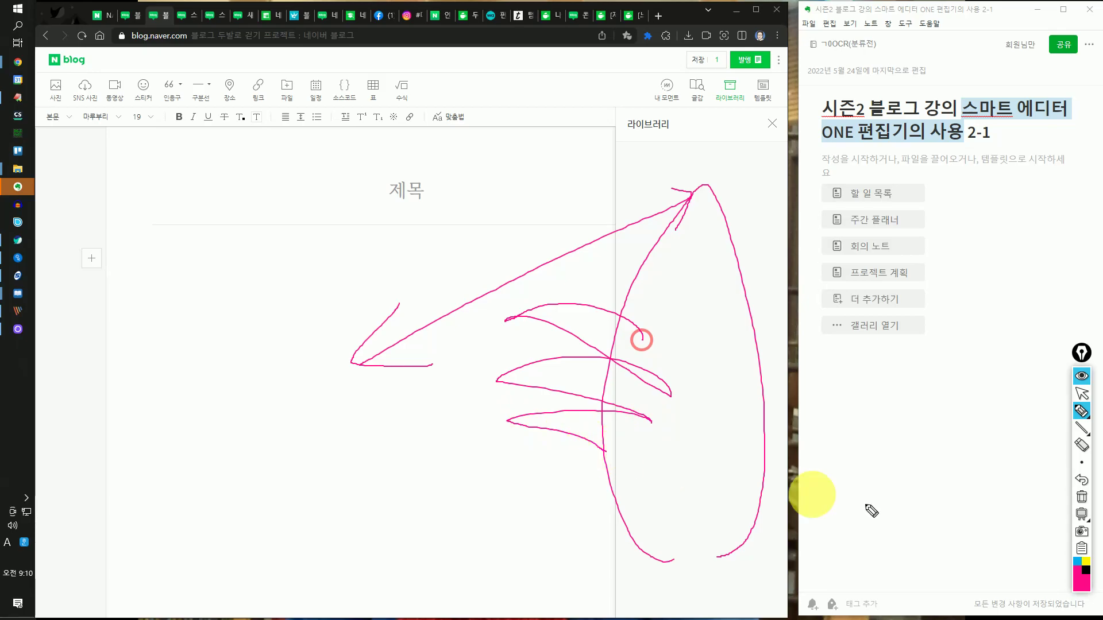
{"action": "left_click", "coordinate": [1082, 497]}
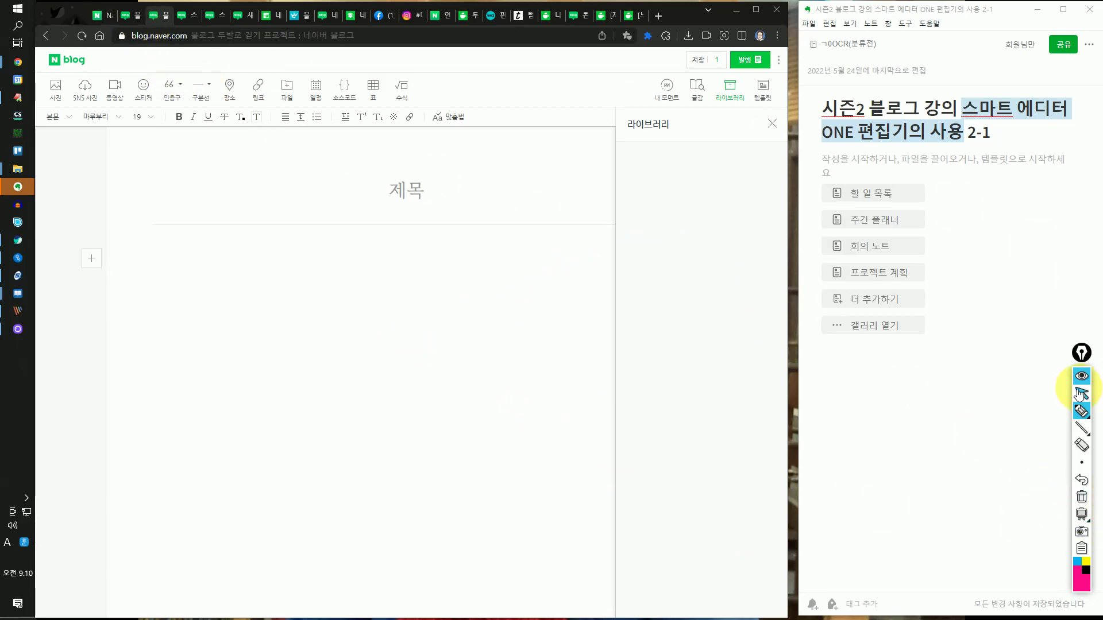
In the 스마트 에디터 ONE post, show the SNS photo sources, circle MYBOX, Facebook and Instagram, and dismiss the marks and dialog.
{"action": "left_click", "coordinate": [130, 16]}
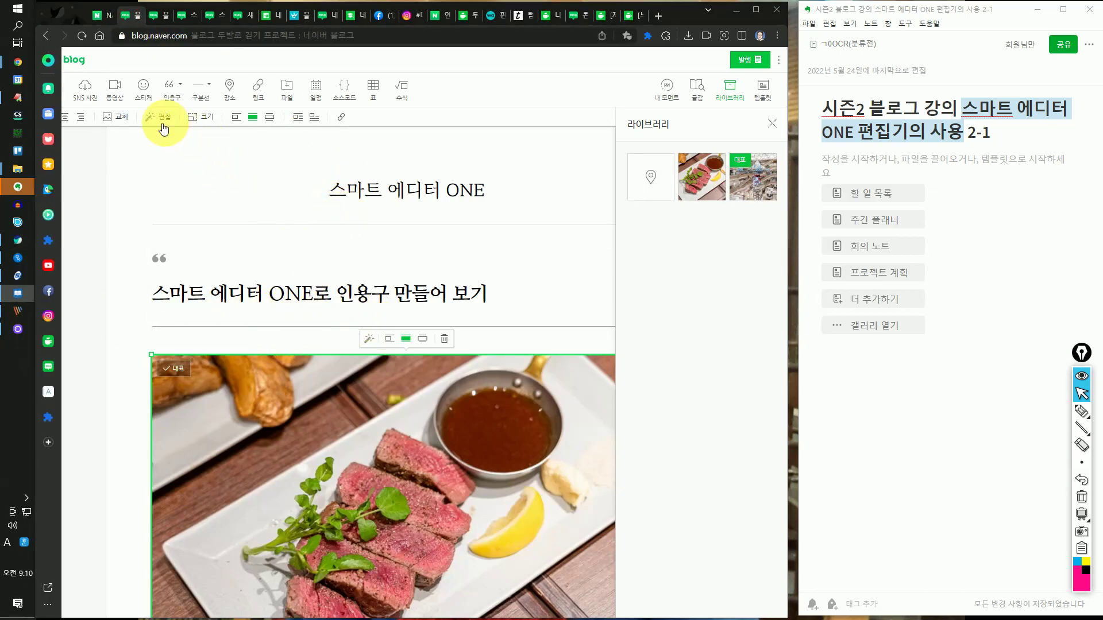
{"action": "left_click", "coordinate": [87, 85]}
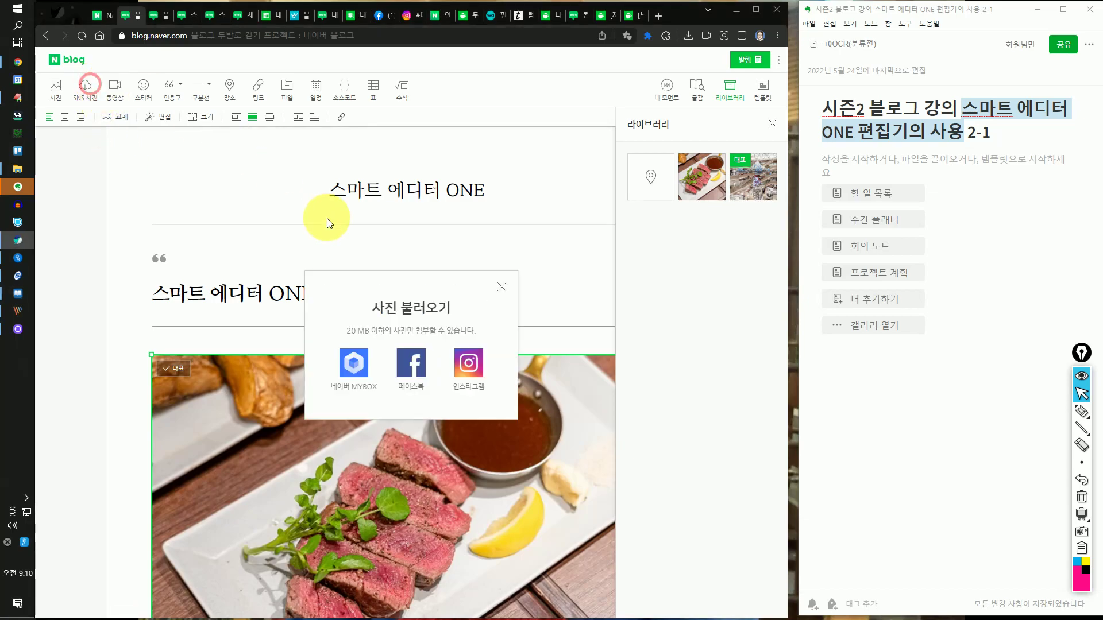
{"action": "left_click", "coordinate": [1082, 411]}
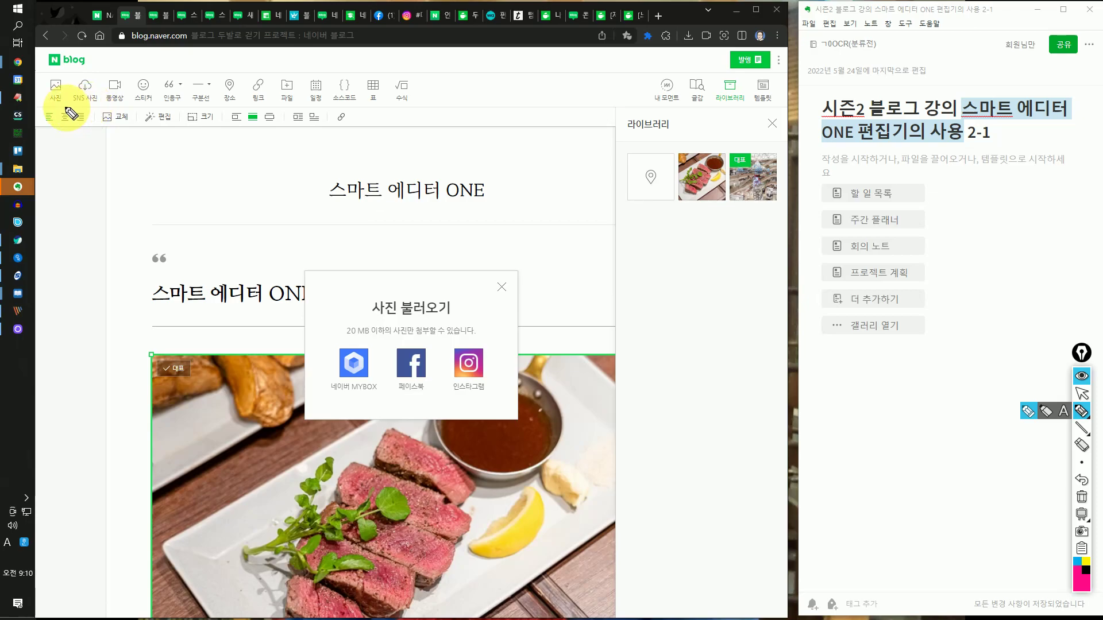
{"action": "mouse_move", "coordinate": [380, 397]}
{"action": "left_mouse_down"}
{"action": "mouse_move", "coordinate": [365, 401]}
{"action": "mouse_move", "coordinate": [315, 351]}
{"action": "mouse_move", "coordinate": [390, 368]}
{"action": "mouse_move", "coordinate": [375, 395]}
{"action": "mouse_move", "coordinate": [418, 343]}
{"action": "mouse_move", "coordinate": [440, 393]}
{"action": "mouse_move", "coordinate": [463, 343]}
{"action": "mouse_move", "coordinate": [468, 402]}
{"action": "left_mouse_up"}
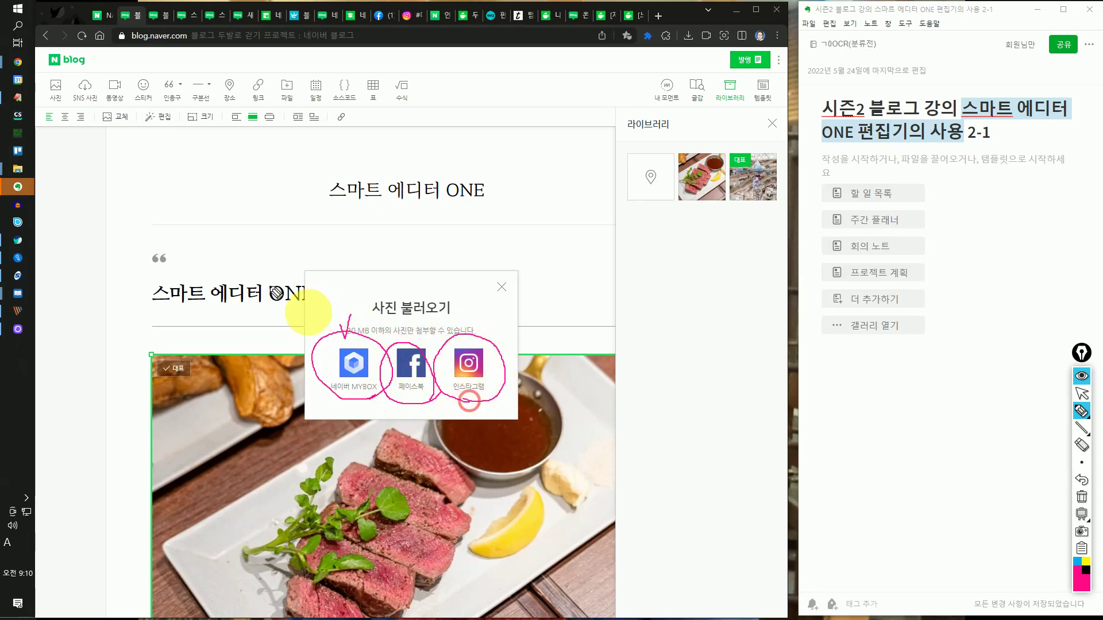
{"action": "left_click", "coordinate": [1082, 497]}
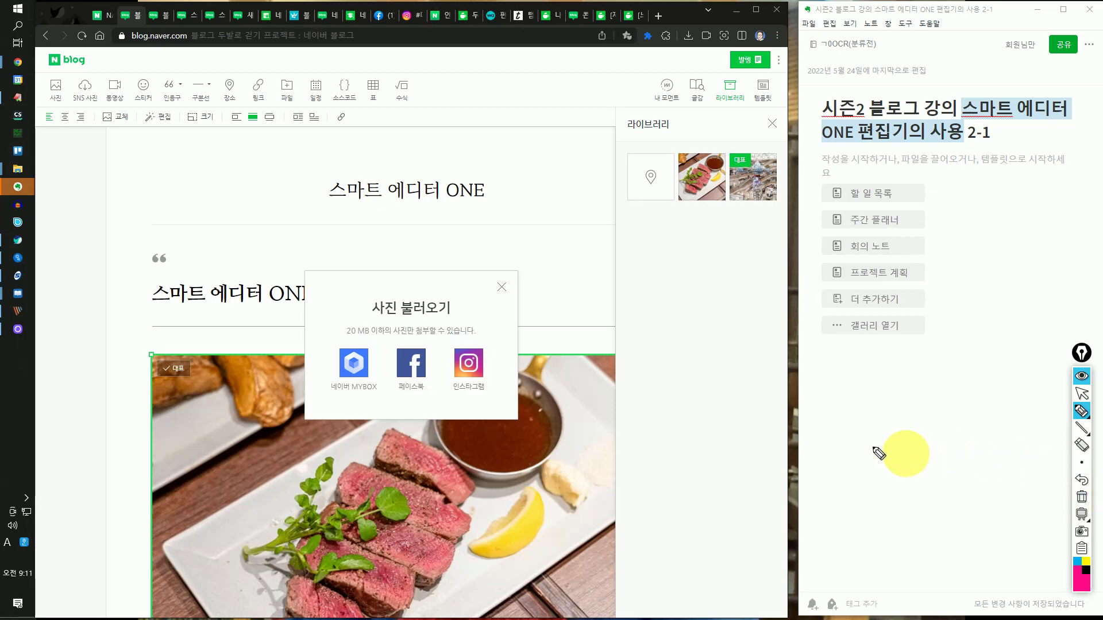
{"action": "left_click", "coordinate": [1081, 394]}
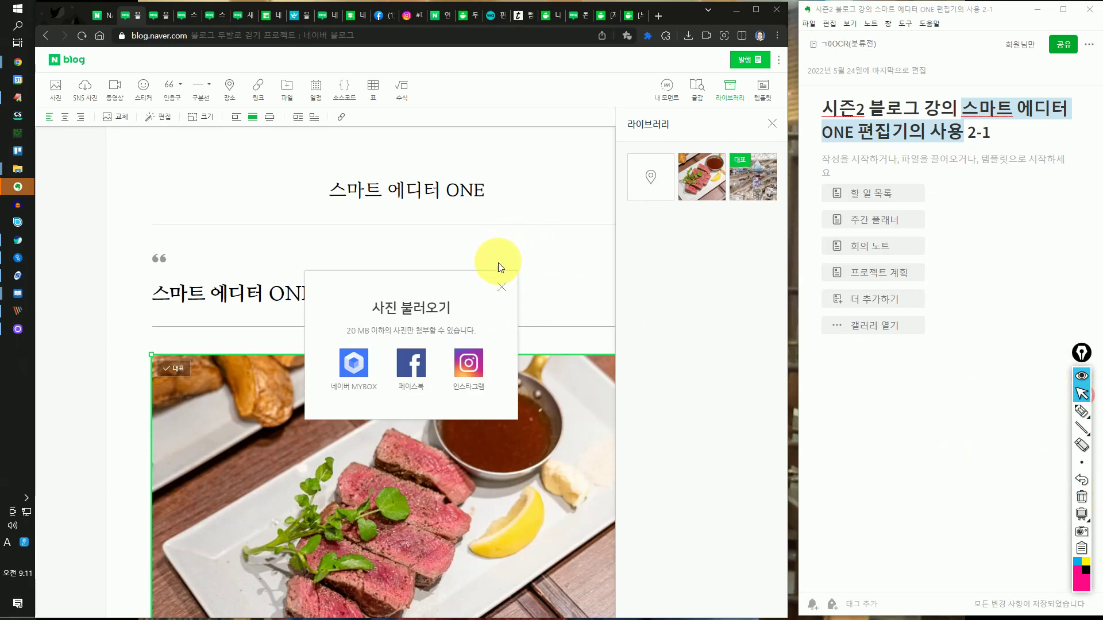
{"action": "left_click", "coordinate": [501, 287]}
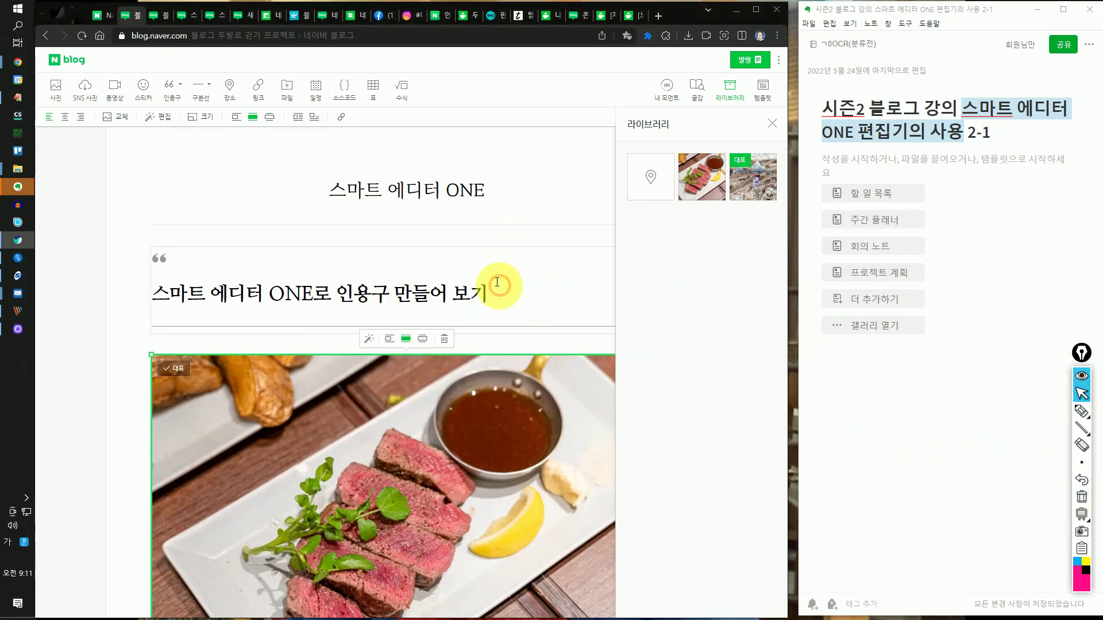
Show the local file and Naver MYBOX sources for adding a video, and return to the 스마트 에디터 ONE post.
{"action": "left_click", "coordinate": [113, 92]}
{"action": "left_click", "coordinate": [357, 322]}
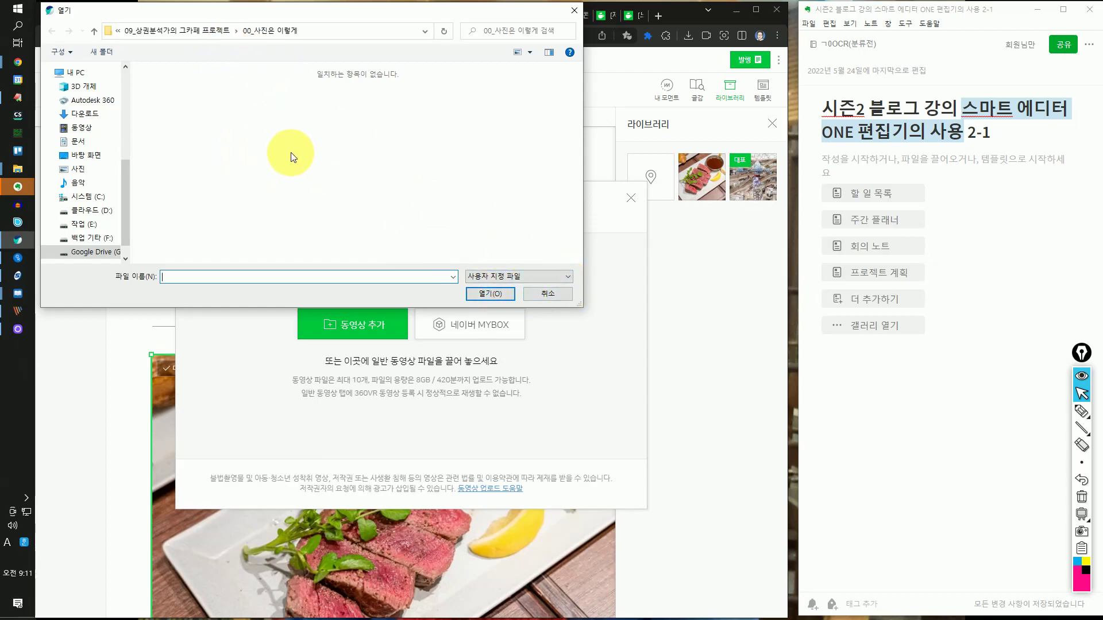
{"action": "left_click", "coordinate": [559, 298]}
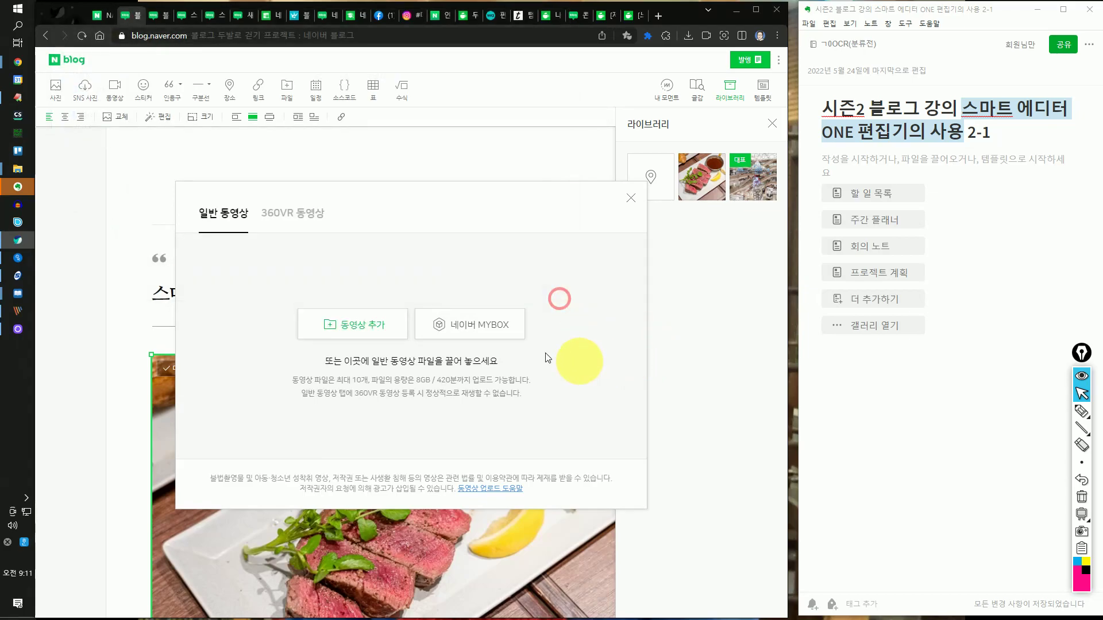
{"action": "left_click", "coordinate": [482, 322]}
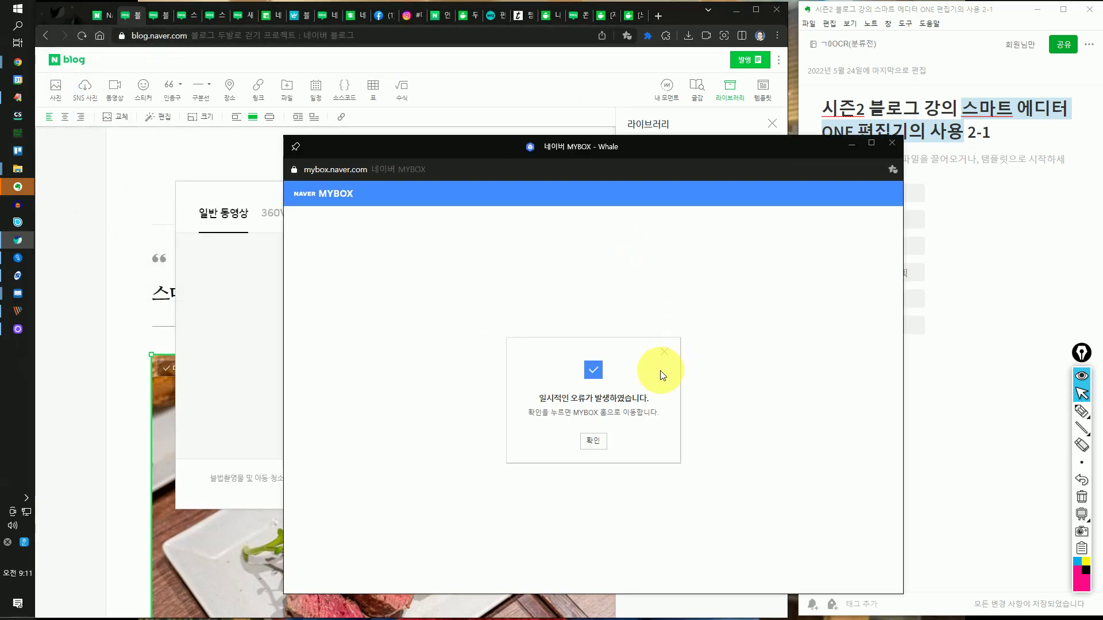
{"action": "left_click", "coordinate": [665, 353]}
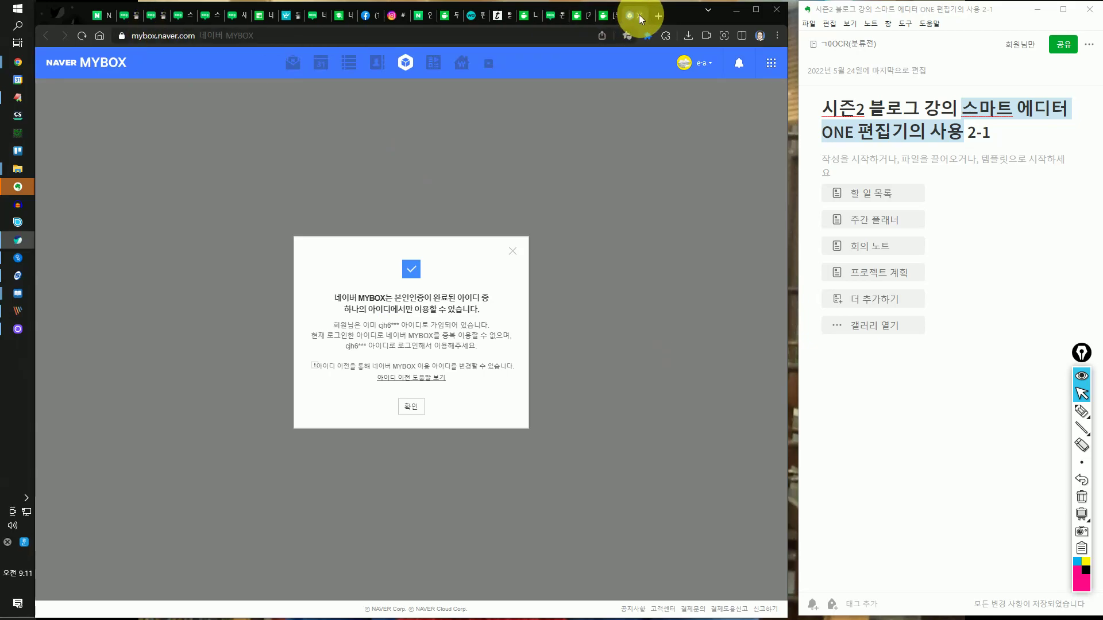
{"action": "left_click", "coordinate": [639, 15]}
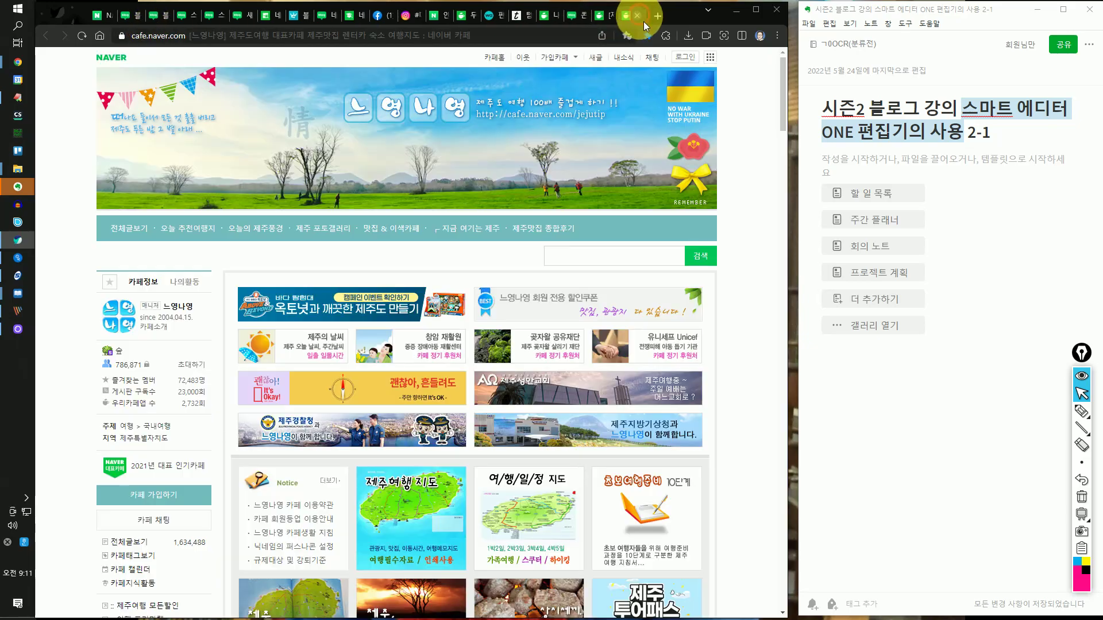
{"action": "left_click", "coordinate": [127, 17]}
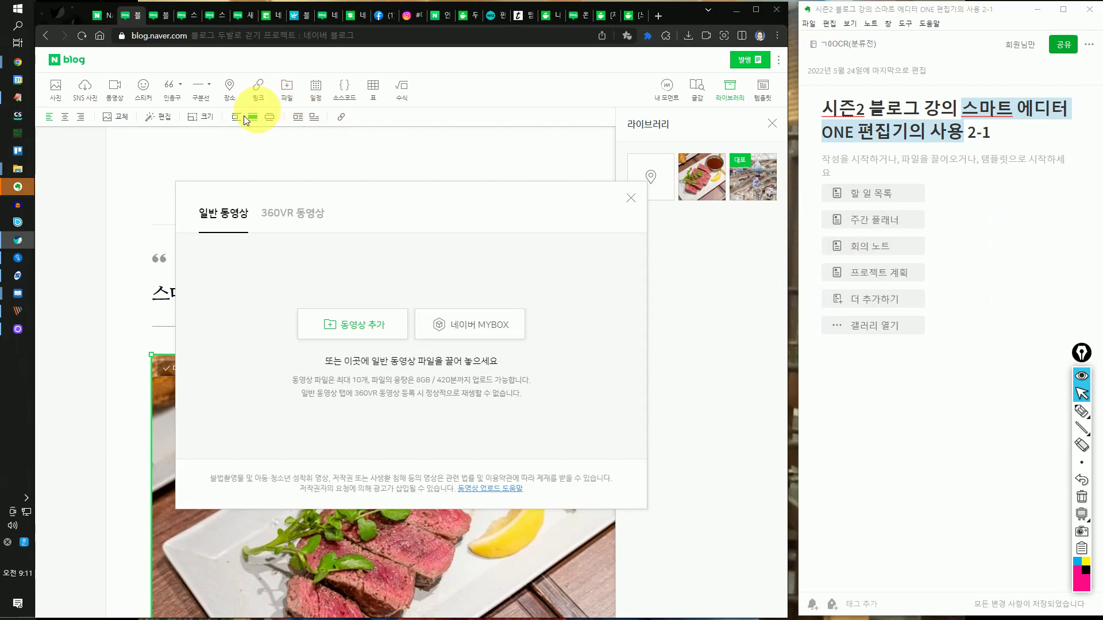
Upload the local video file Chapter 2-1 스마트 에디터 ONE 편집기의 사용 to the post.
{"action": "mouse_move", "coordinate": [36, 115]}
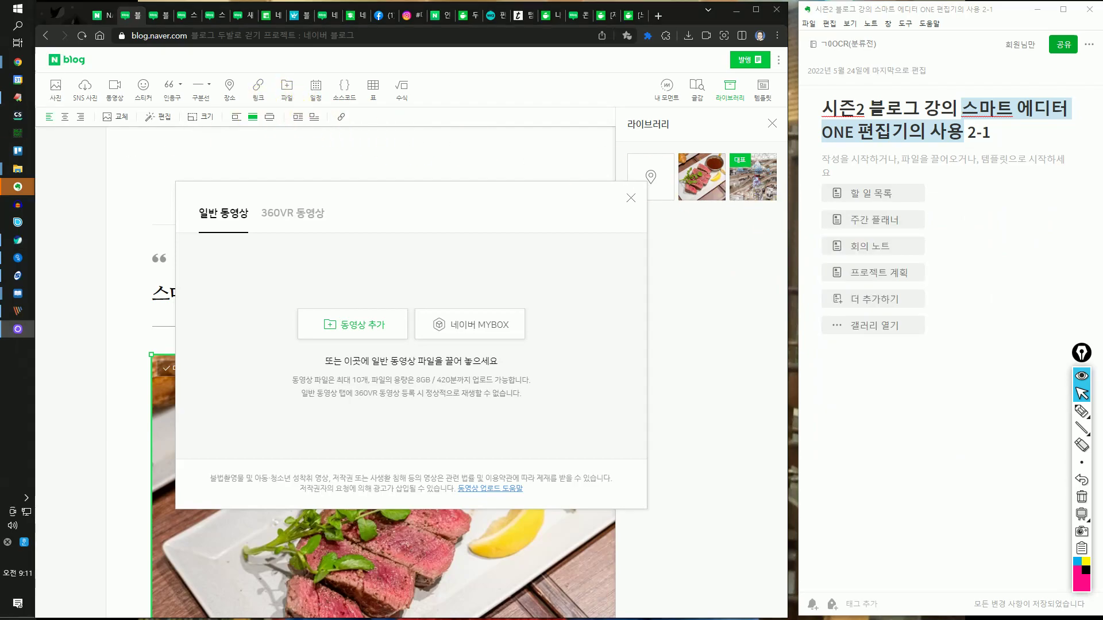
{"action": "left_click", "coordinate": [383, 329]}
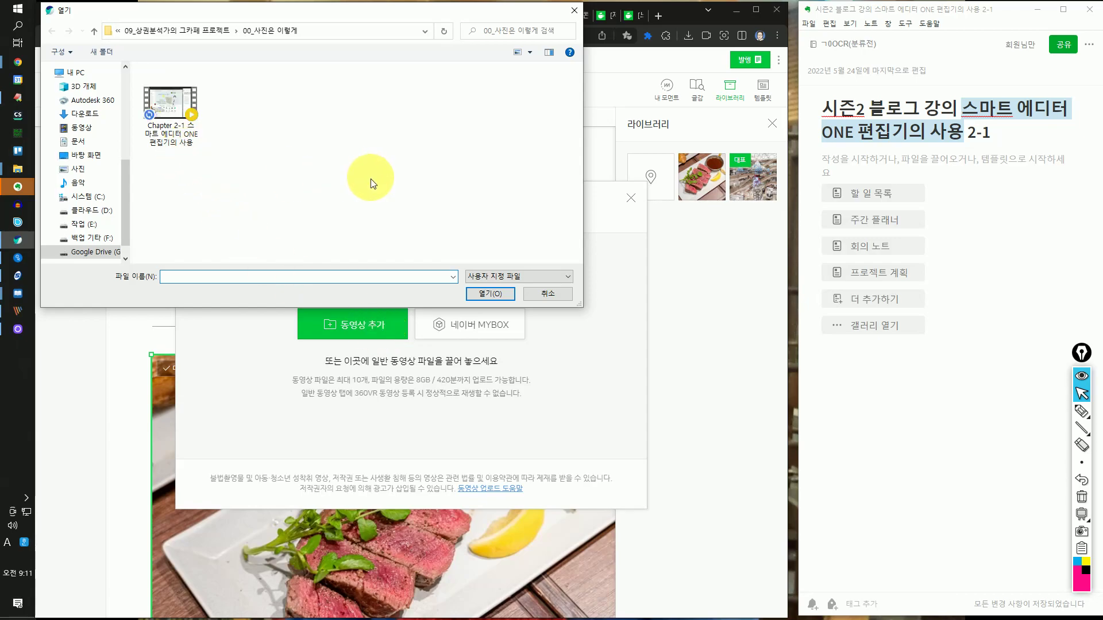
{"action": "left_click", "coordinate": [167, 129]}
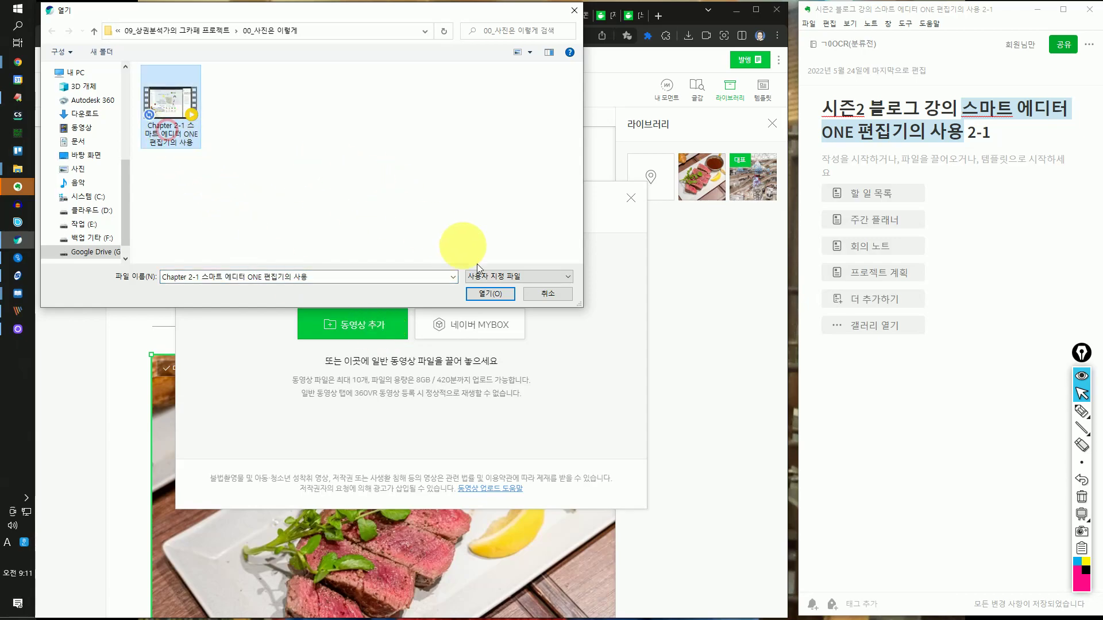
{"action": "left_click", "coordinate": [488, 294]}
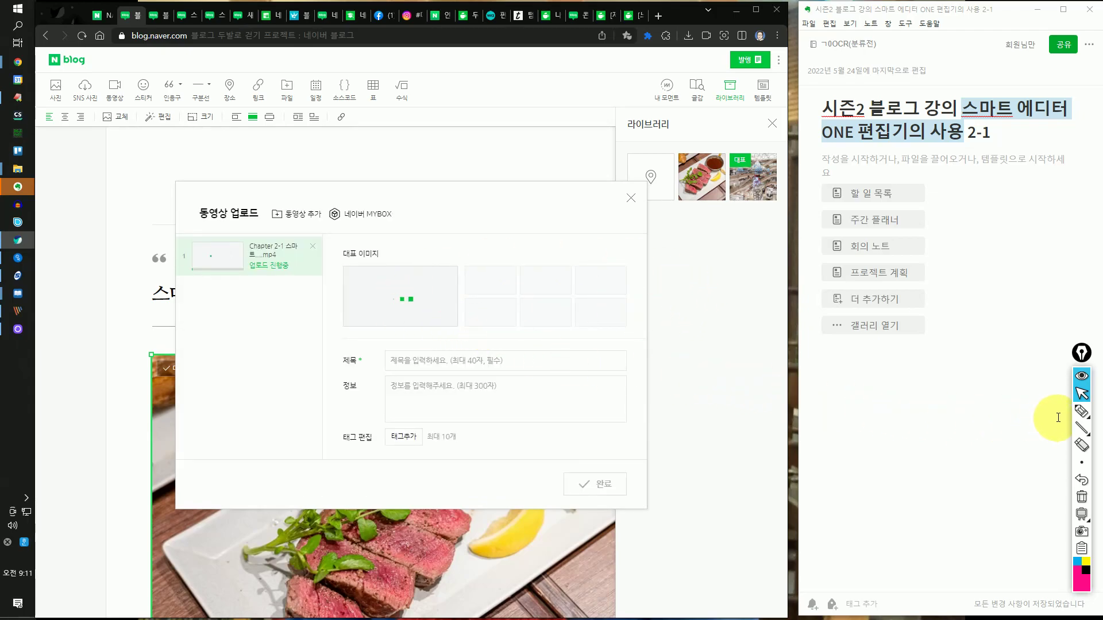
Mark the video upload's representative images, title, information and tag fields, and circle the add-video and Naver MYBOX options.
{"action": "left_click", "coordinate": [1080, 412]}
{"action": "mouse_move", "coordinate": [632, 333]}
{"action": "left_mouse_down"}
{"action": "mouse_move", "coordinate": [322, 328]}
{"action": "mouse_move", "coordinate": [325, 259]}
{"action": "mouse_move", "coordinate": [632, 262]}
{"action": "mouse_move", "coordinate": [639, 334]}
{"action": "left_mouse_up"}
{"action": "left_click_drag", "start_coordinate": [488, 276], "coordinate": [587, 275]}
{"action": "left_click_drag", "start_coordinate": [509, 314], "coordinate": [582, 314]}
{"action": "mouse_move", "coordinate": [357, 365]}
{"action": "left_mouse_down"}
{"action": "mouse_move", "coordinate": [337, 364]}
{"action": "mouse_move", "coordinate": [368, 356]}
{"action": "left_mouse_up"}
{"action": "mouse_move", "coordinate": [370, 395]}
{"action": "left_mouse_down"}
{"action": "mouse_move", "coordinate": [384, 394]}
{"action": "mouse_move", "coordinate": [381, 380]}
{"action": "left_mouse_up"}
{"action": "mouse_move", "coordinate": [380, 446]}
{"action": "left_mouse_down"}
{"action": "mouse_move", "coordinate": [308, 424]}
{"action": "mouse_move", "coordinate": [336, 443]}
{"action": "left_mouse_up"}
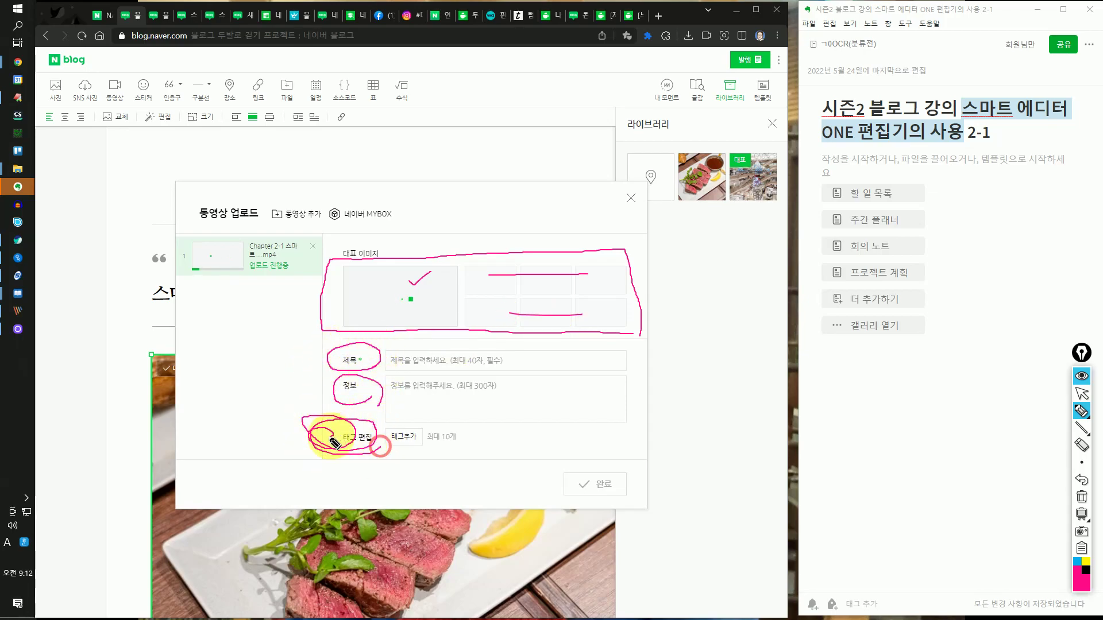
{"action": "mouse_move", "coordinate": [319, 205]}
{"action": "left_mouse_down"}
{"action": "mouse_move", "coordinate": [275, 217]}
{"action": "mouse_move", "coordinate": [321, 222]}
{"action": "mouse_move", "coordinate": [399, 201]}
{"action": "mouse_move", "coordinate": [385, 221]}
{"action": "left_mouse_up"}
Cancel the video upload and clear all pen marks from the screen.
{"action": "left_click", "coordinate": [1082, 397]}
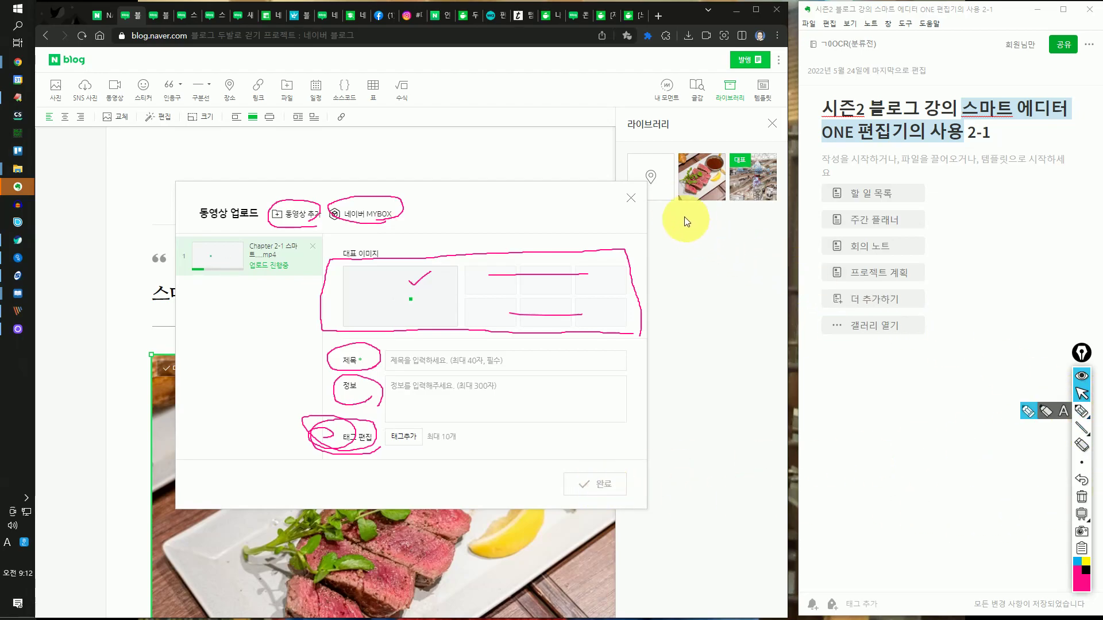
{"action": "left_click", "coordinate": [631, 200]}
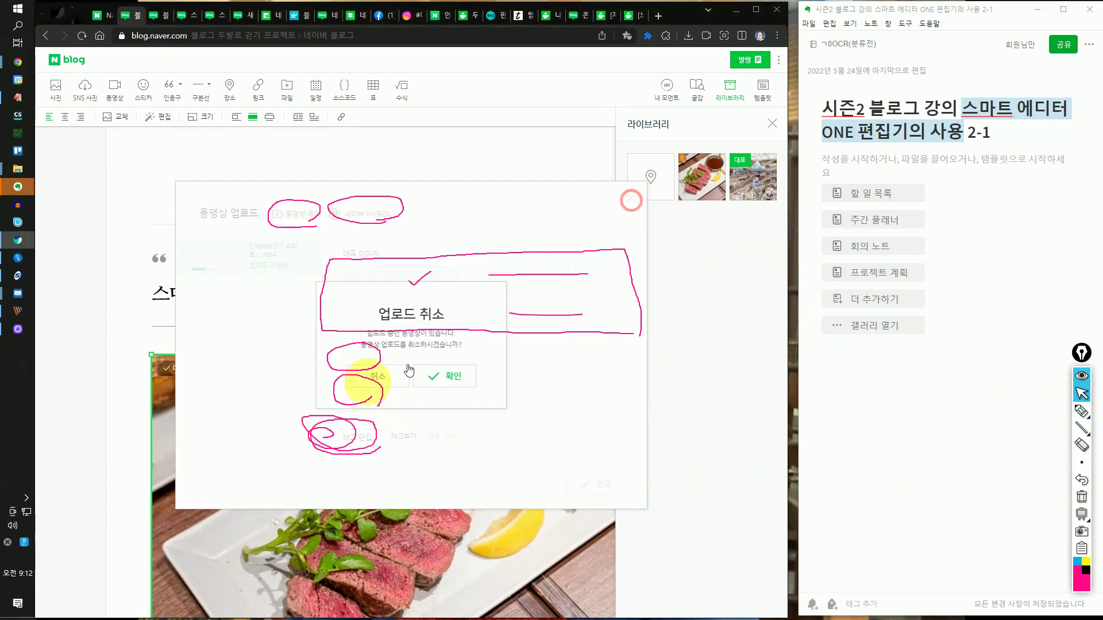
{"action": "left_click", "coordinate": [447, 379]}
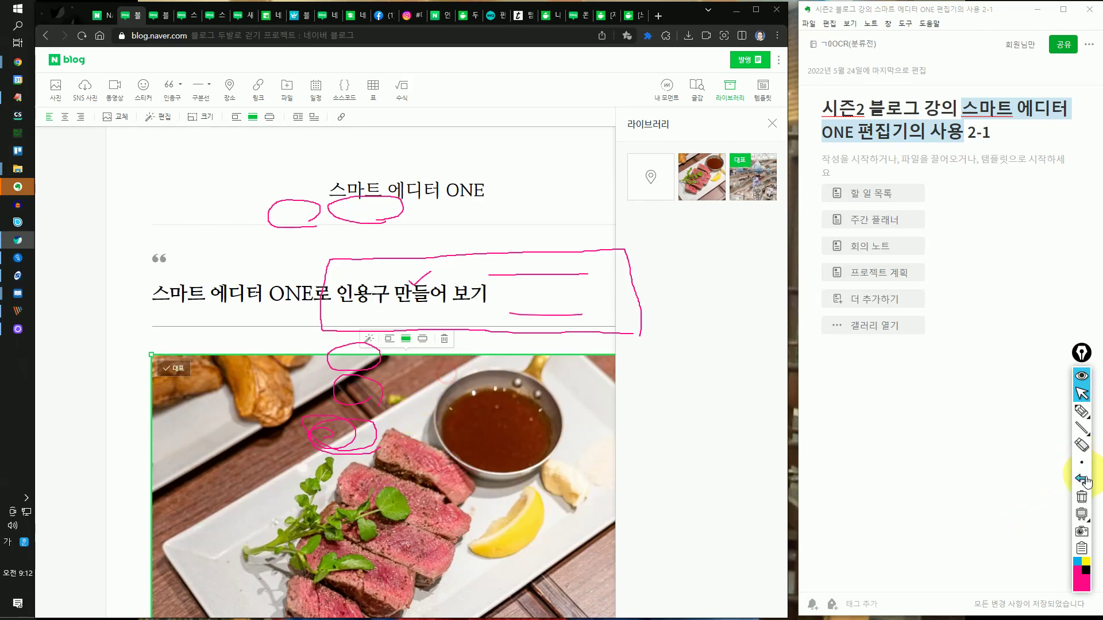
{"action": "left_click", "coordinate": [1082, 500]}
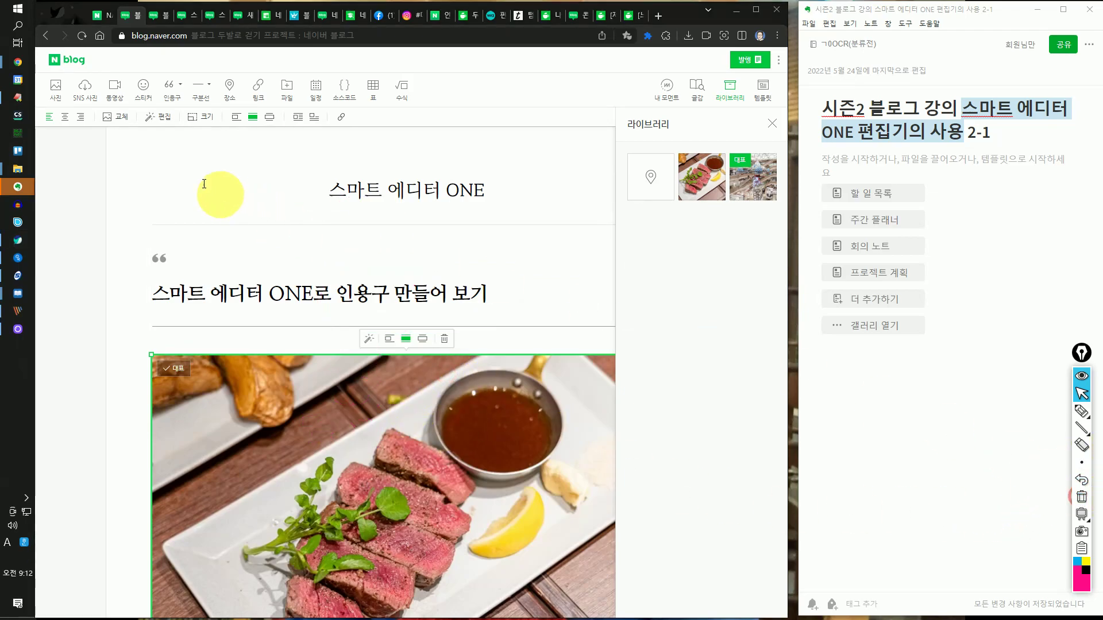
Show the sticker collection in the editor, and mark the sticker sets and the sticker grid with the pen.
{"action": "left_click", "coordinate": [142, 97]}
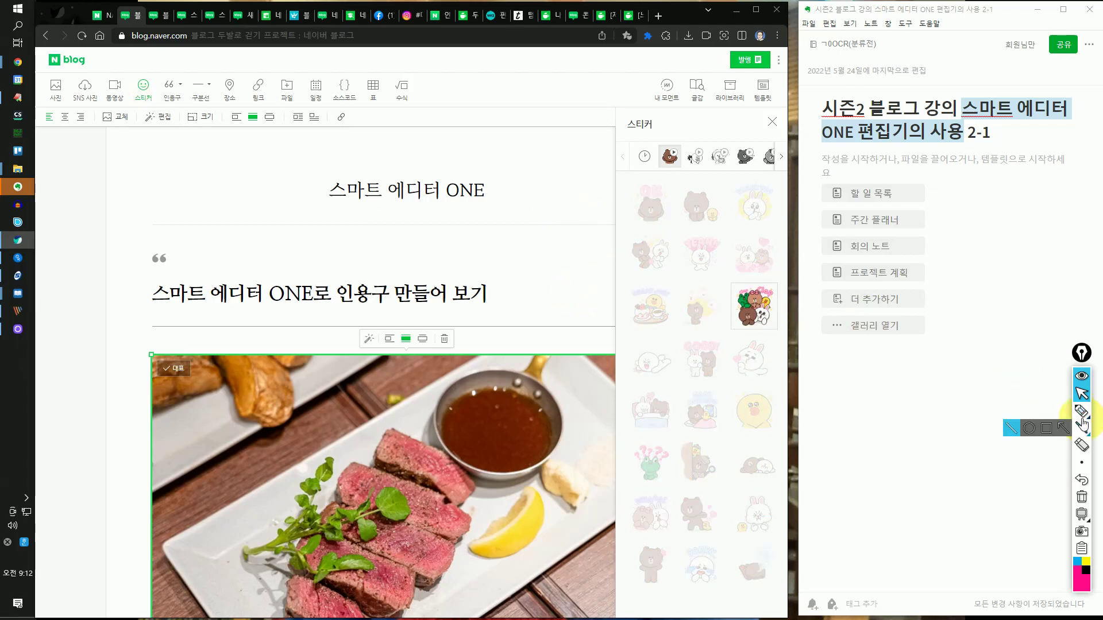
{"action": "left_click", "coordinate": [1082, 411]}
{"action": "left_click_drag", "start_coordinate": [664, 119], "coordinate": [699, 126]}
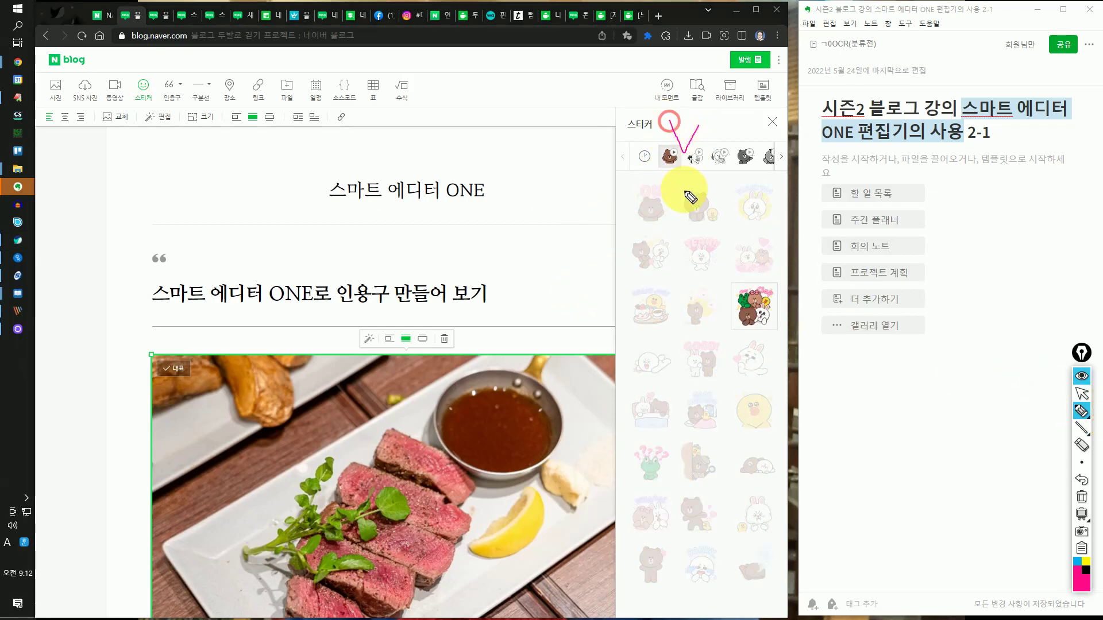
{"action": "left_click_drag", "start_coordinate": [650, 332], "coordinate": [727, 322]}
Insert the YEAH!! rabbit sticker between the quotation and the steak photo, and clear the pen marks.
{"action": "left_click", "coordinate": [1082, 396]}
{"action": "left_click", "coordinate": [312, 334]}
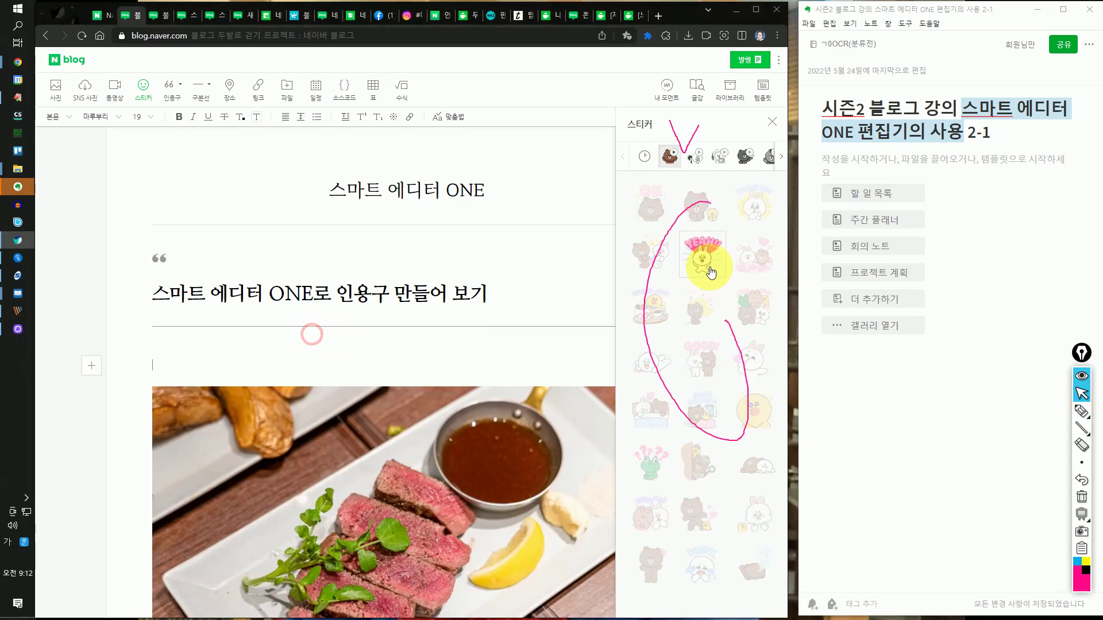
{"action": "left_click", "coordinate": [712, 273]}
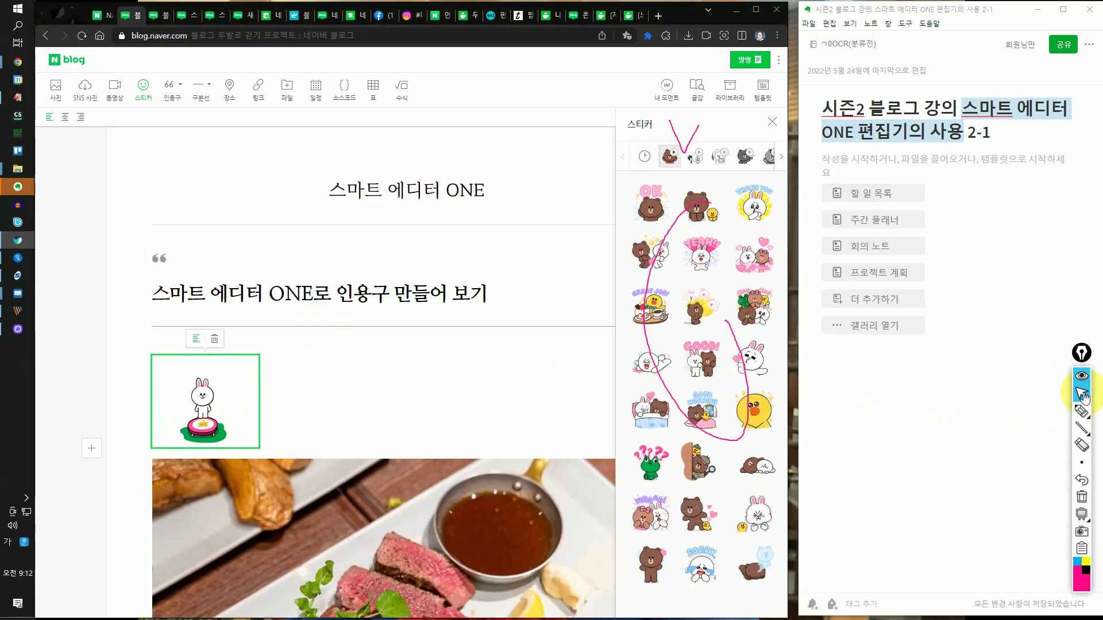
{"action": "left_click", "coordinate": [1082, 497]}
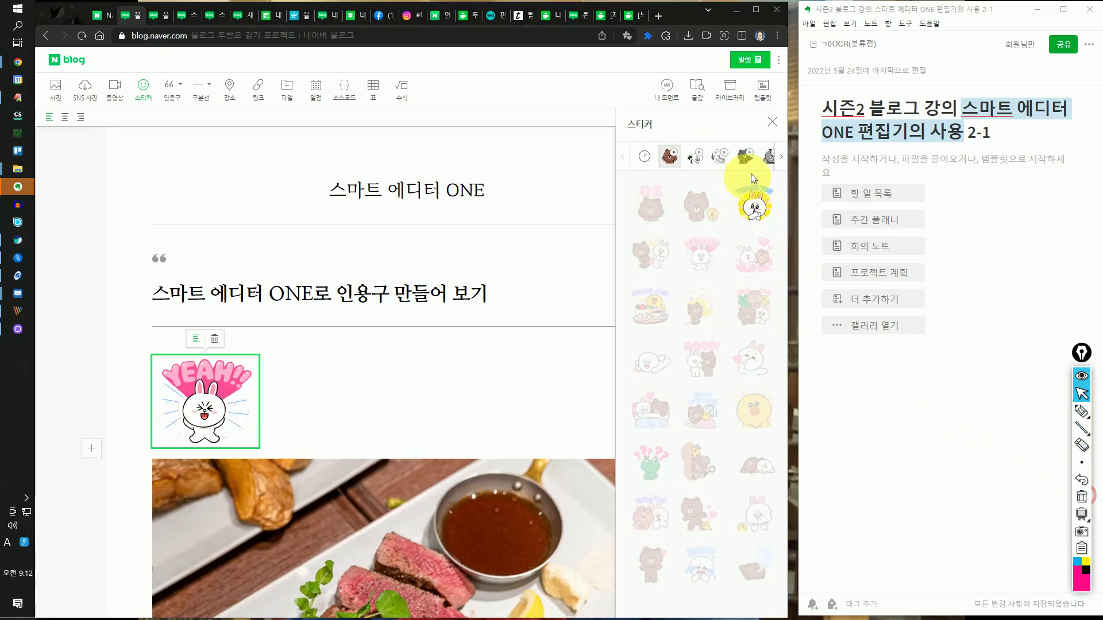
Try to open the OGQ market from the end of the sticker sets, and close the page.
{"action": "left_click", "coordinate": [779, 157]}
{"action": "mouse_move", "coordinate": [1078, 460]}
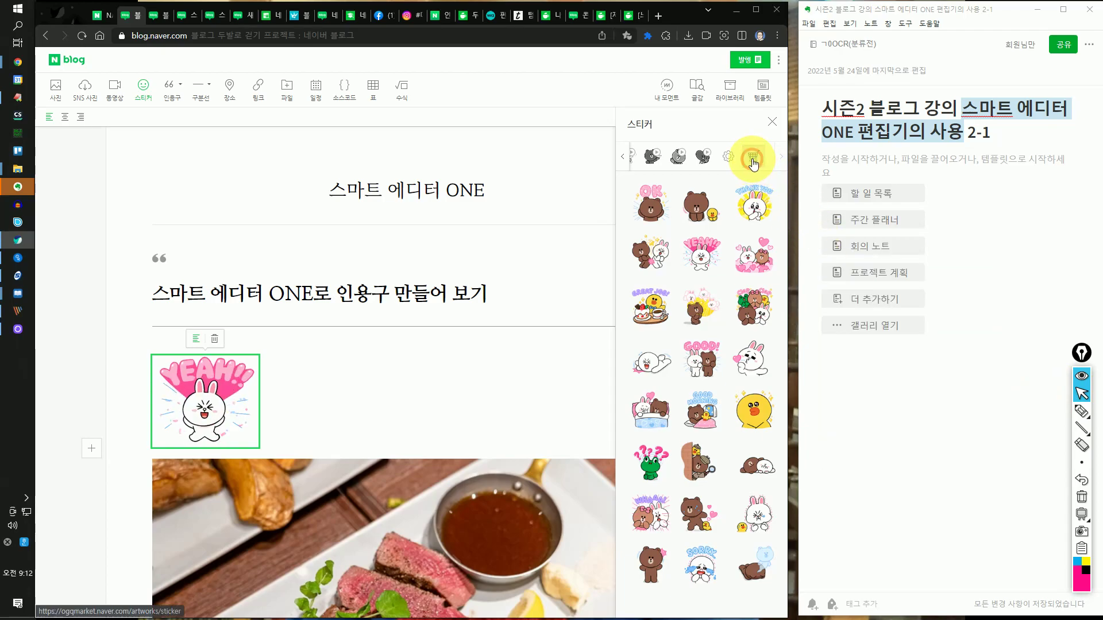
{"action": "left_click", "coordinate": [753, 163]}
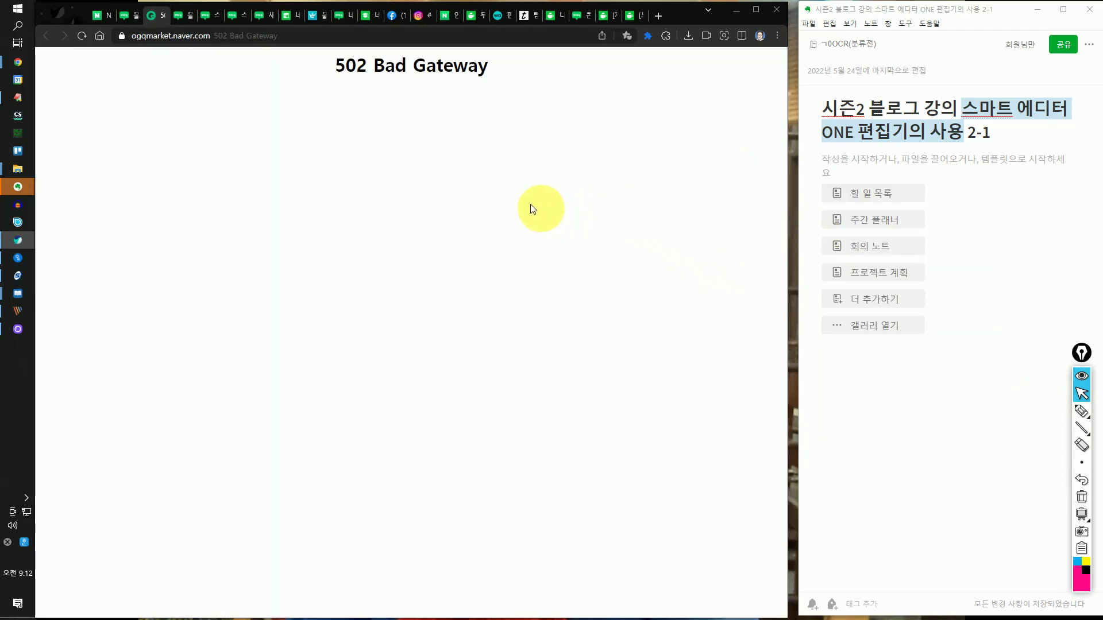
{"action": "left_click", "coordinate": [161, 17]}
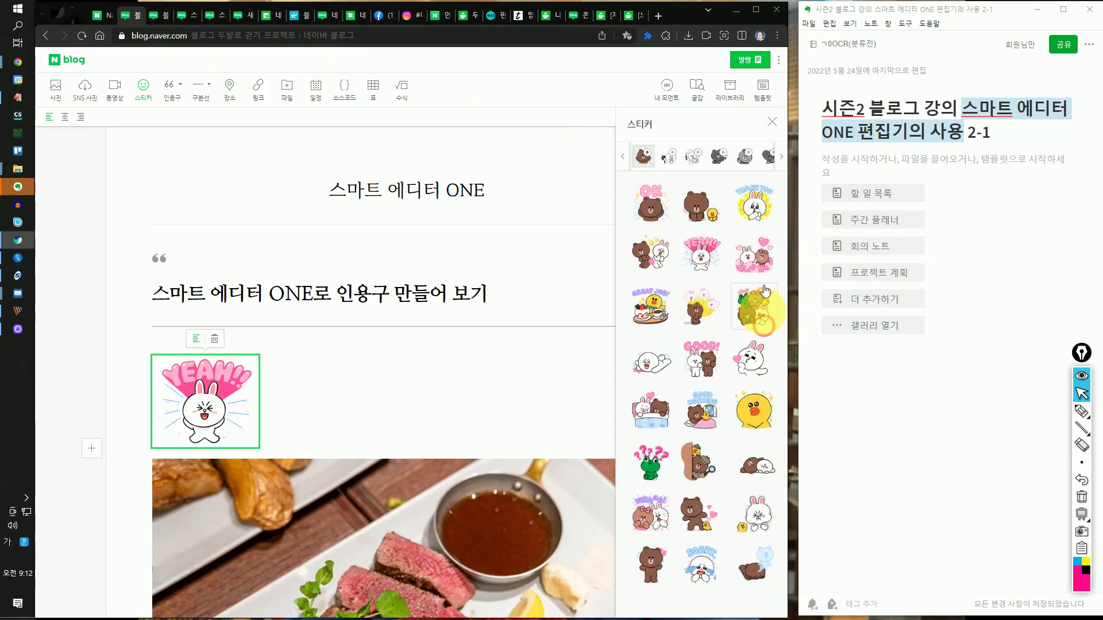
Open the Naver OGQ마켓 sticker page from the sticker sets and circle its logo with the pen.
{"action": "left_click", "coordinate": [779, 155]}
{"action": "left_click", "coordinate": [753, 161]}
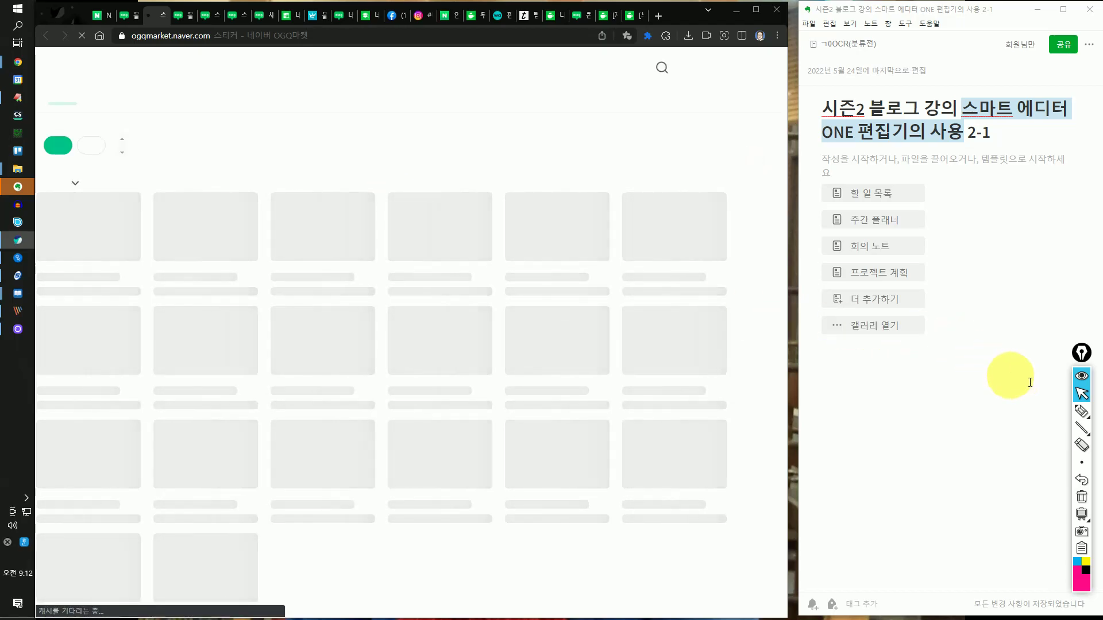
{"action": "left_click", "coordinate": [1082, 411]}
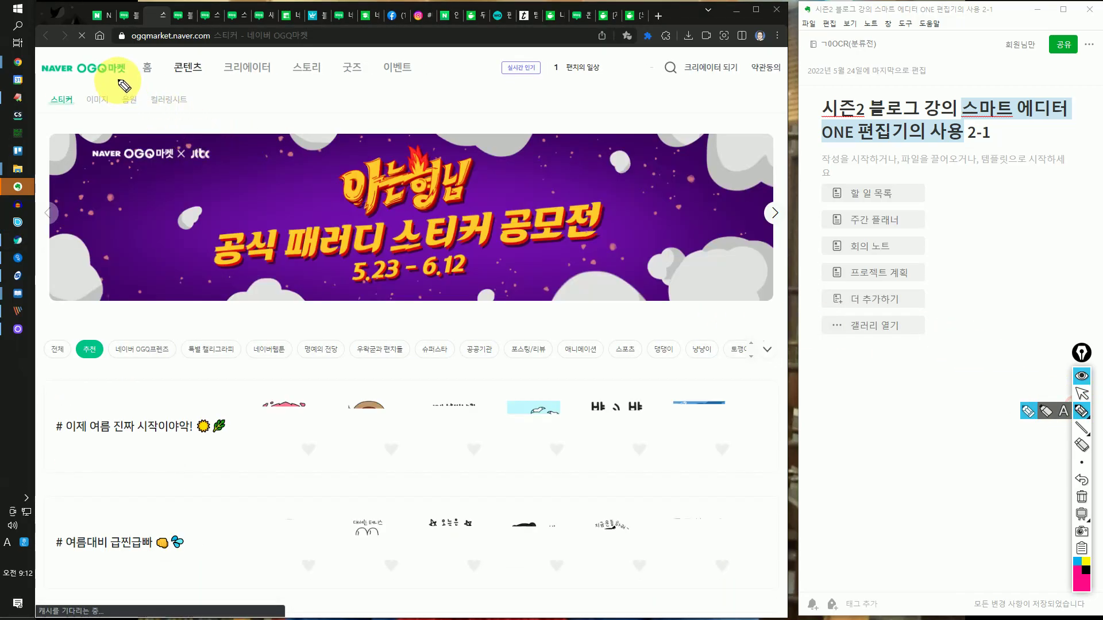
{"action": "mouse_move", "coordinate": [118, 85]}
{"action": "left_mouse_down"}
{"action": "mouse_move", "coordinate": [81, 63]}
{"action": "mouse_move", "coordinate": [122, 60]}
{"action": "left_mouse_up"}
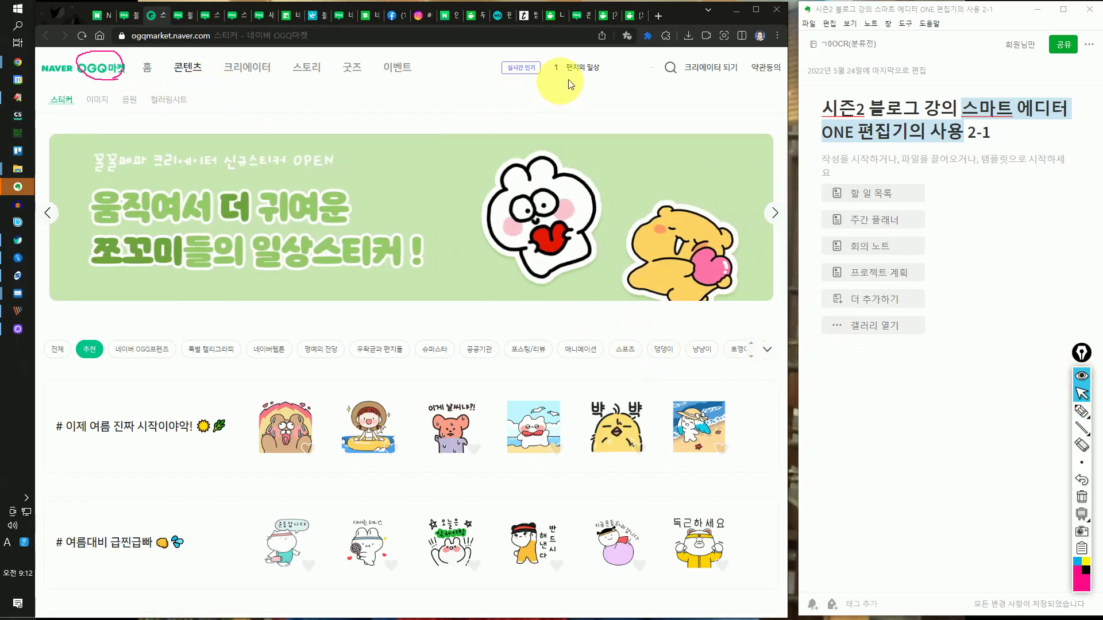
Search the OGQ마켓 for 블로그 and browse the sticker results.
{"action": "left_click", "coordinate": [668, 67]}
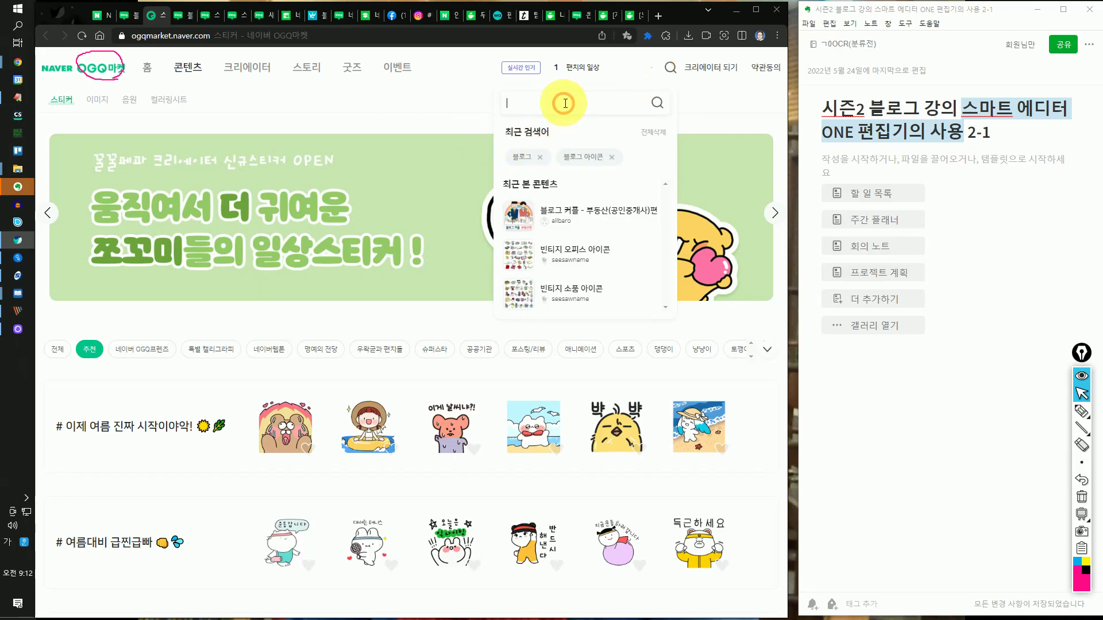
{"action": "type", "text": "블로그"}
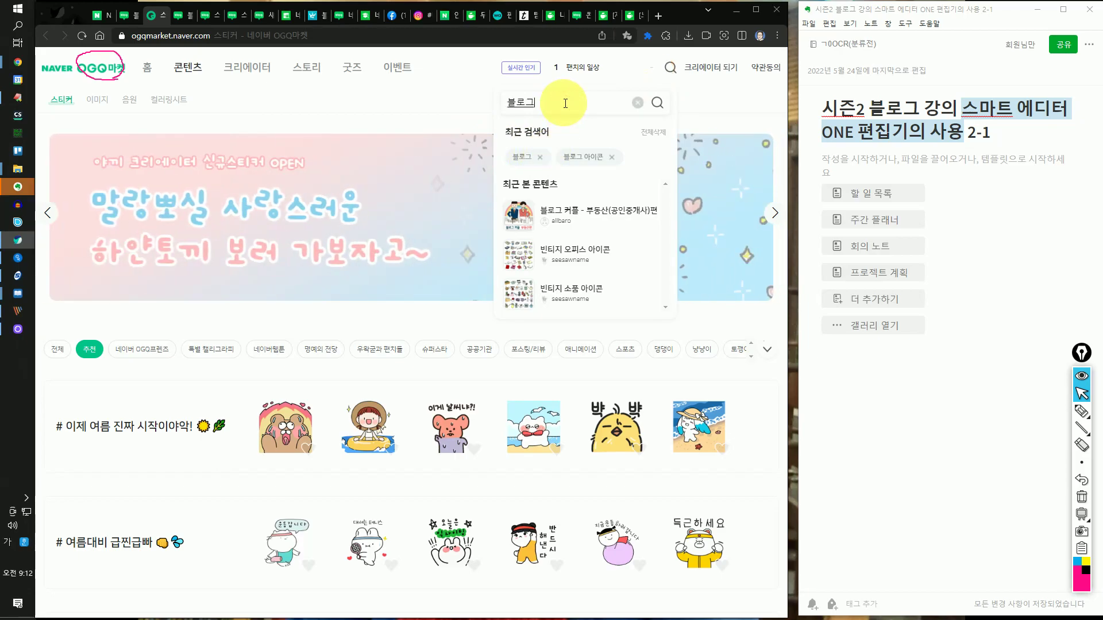
{"action": "key", "text": "Return"}
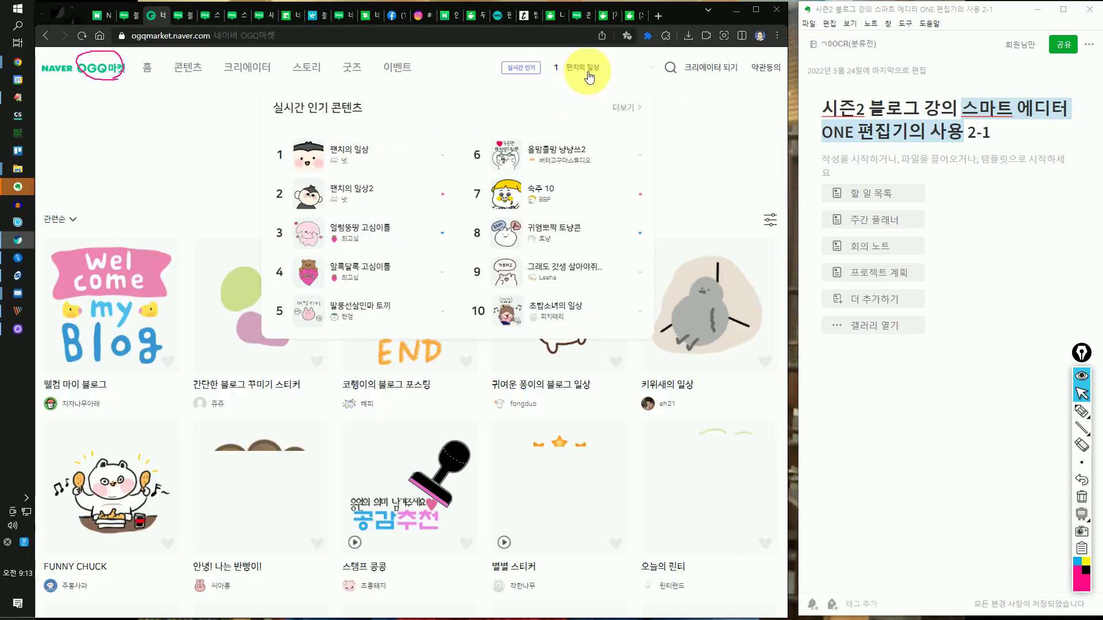
{"action": "scroll", "coordinate": [579, 211], "scroll_direction": "down", "scroll_amount": 10}
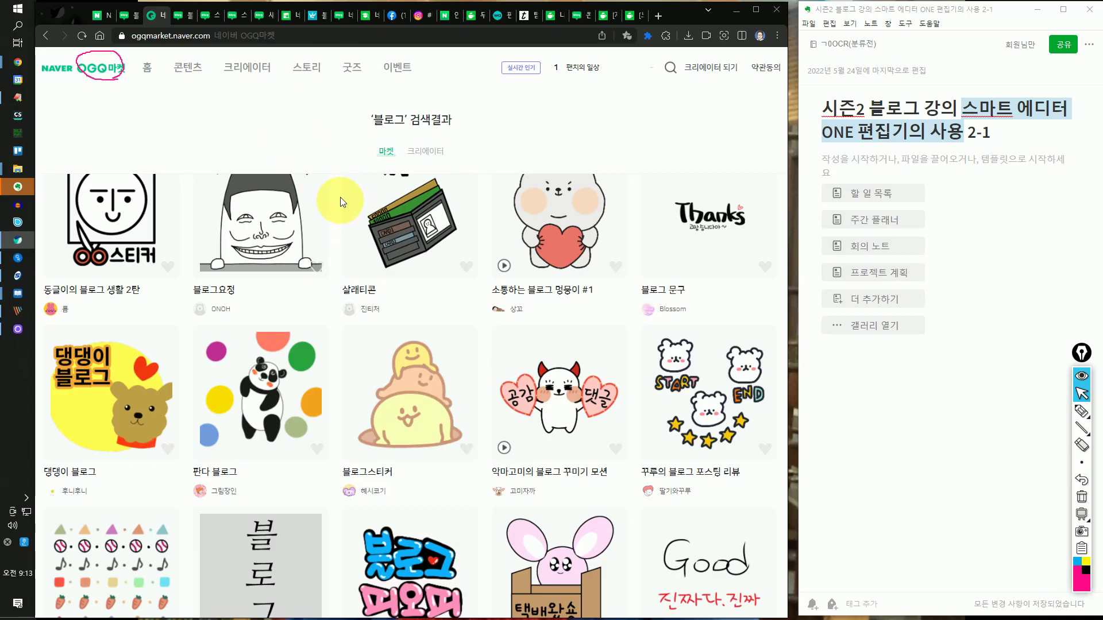
Return to the post, dismiss the sticker refresh dialog, and show the market link at the end of the sticker sets before going back to the OGQ마켓.
{"action": "left_click", "coordinate": [127, 18]}
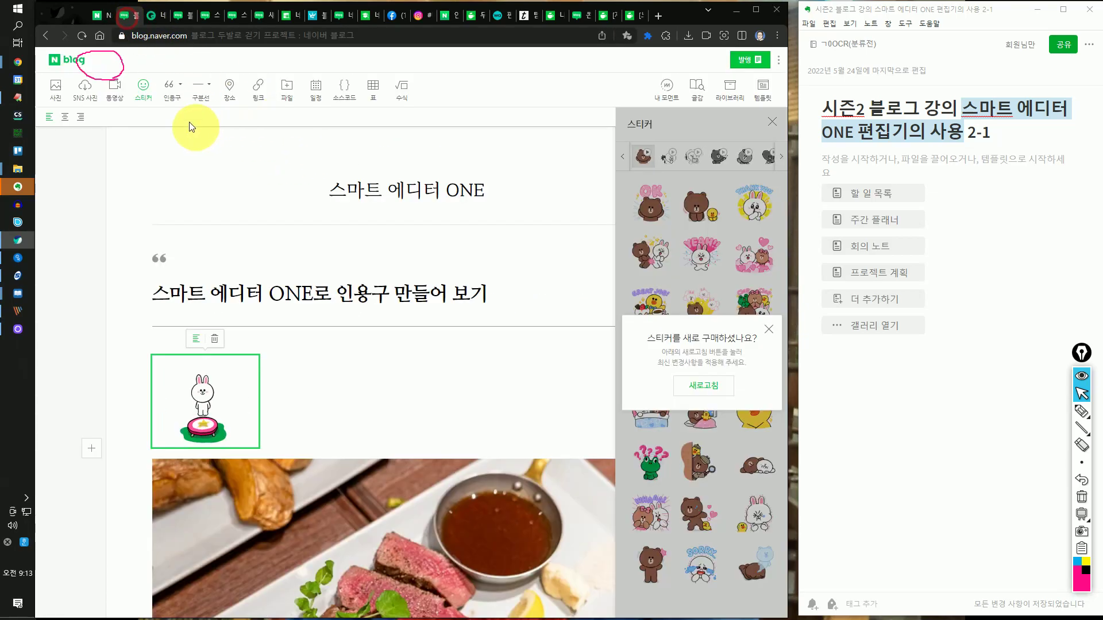
{"action": "left_click", "coordinate": [775, 328]}
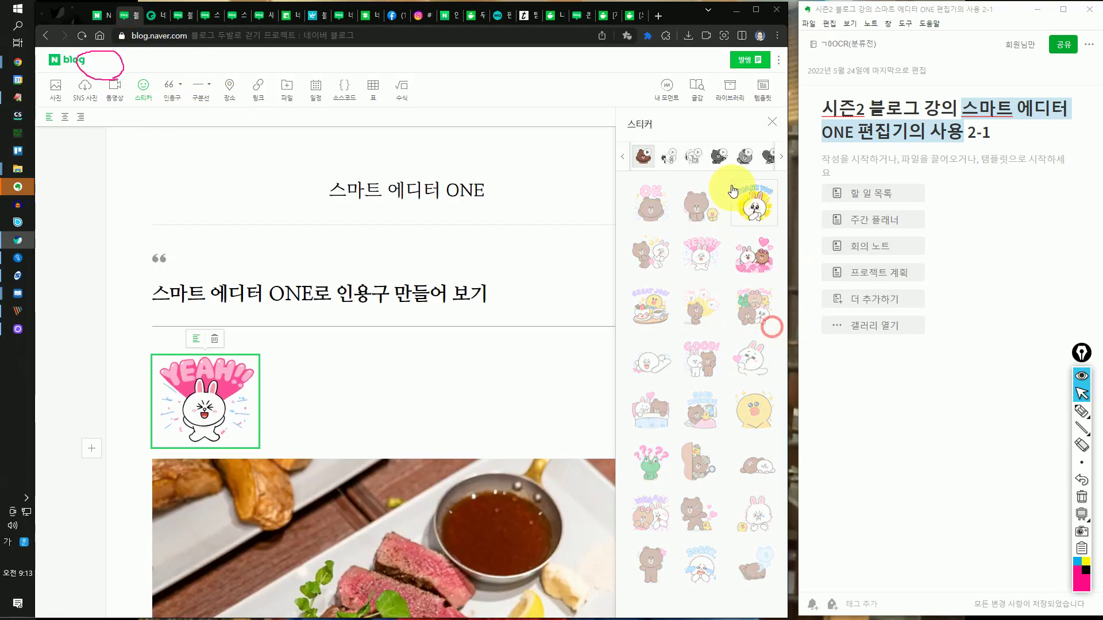
{"action": "left_click", "coordinate": [775, 157]}
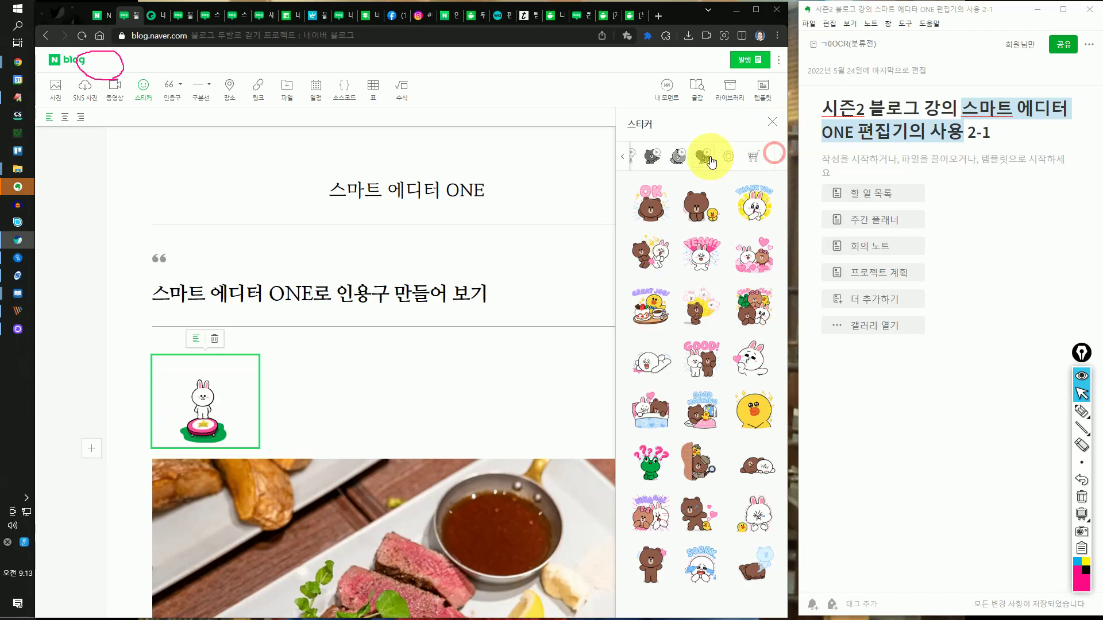
{"action": "left_click", "coordinate": [164, 22]}
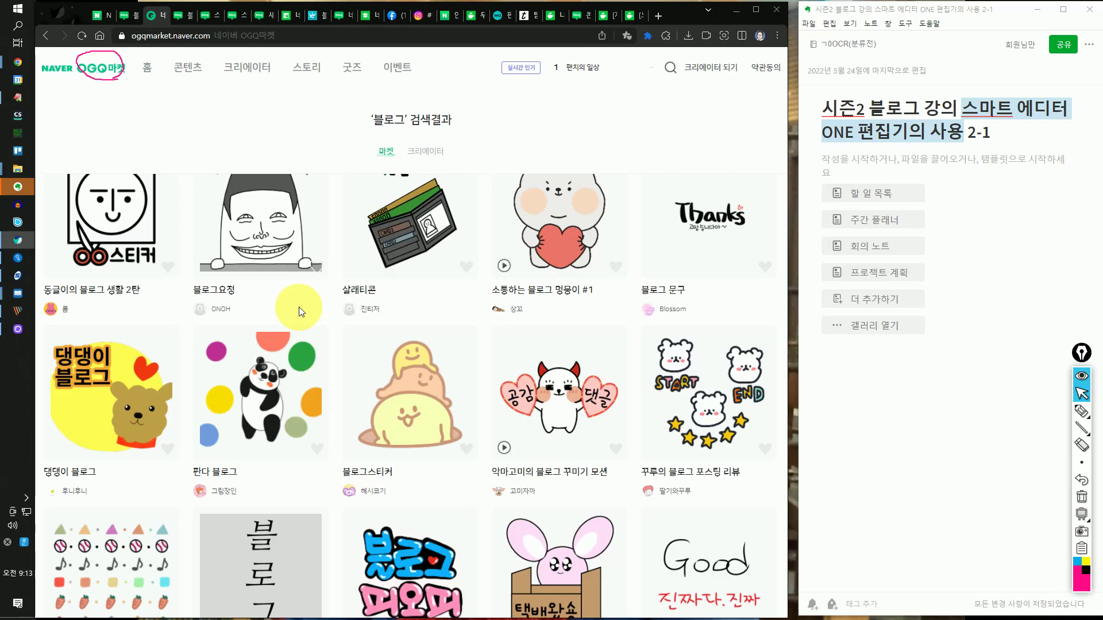
Look through the 블로그 sticker results and search the market for 블로그 심플 instead.
{"action": "scroll", "coordinate": [299, 311], "scroll_direction": "down", "scroll_amount": 8}
{"action": "scroll", "coordinate": [301, 309], "scroll_direction": "up", "scroll_amount": 5}
{"action": "scroll", "coordinate": [302, 305], "scroll_direction": "up", "scroll_amount": 4}
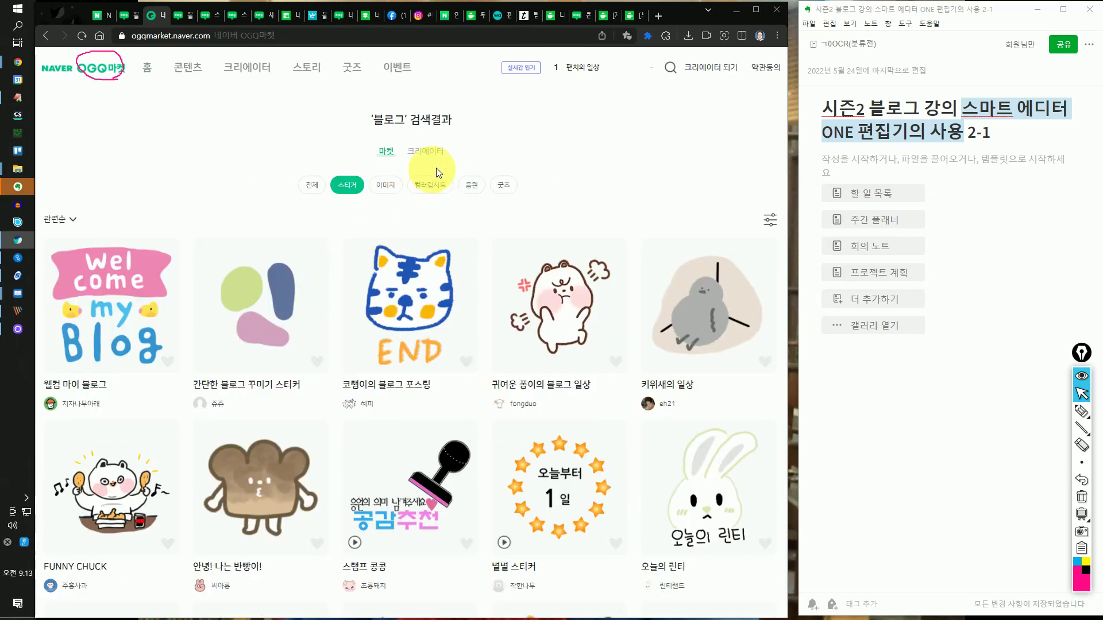
{"action": "left_click", "coordinate": [670, 69]}
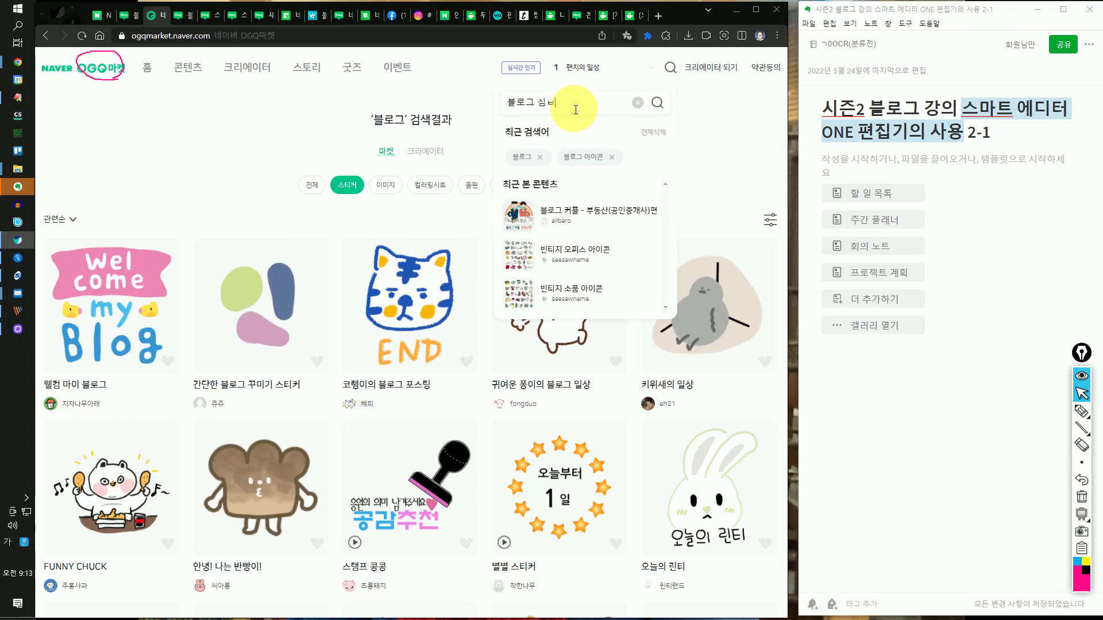
{"action": "key", "text": "Return"}
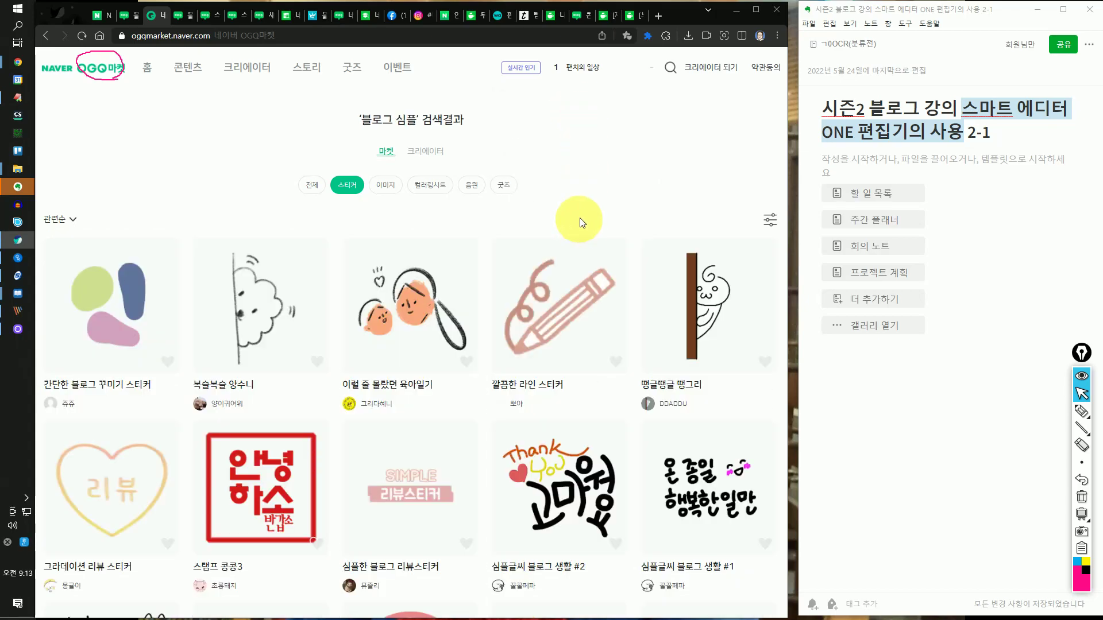
View the details of the 간단한 블로그 꾸미기 스티커 set and close them.
{"action": "left_click", "coordinate": [113, 281]}
{"action": "scroll", "coordinate": [320, 277], "scroll_direction": "down", "scroll_amount": 10}
{"action": "scroll", "coordinate": [327, 274], "scroll_direction": "up", "scroll_amount": 10}
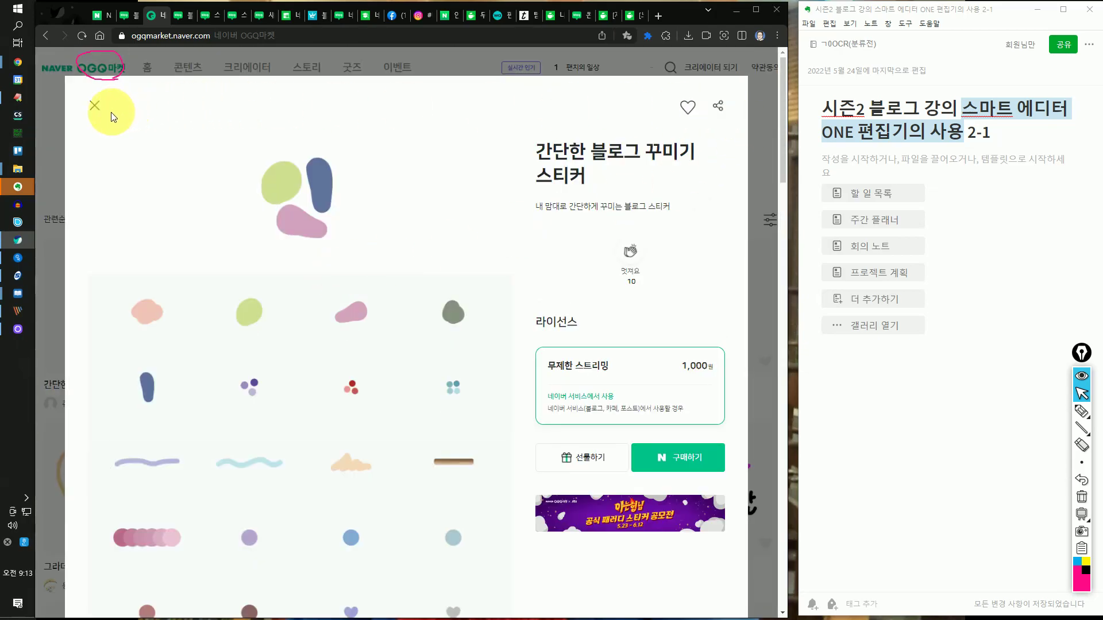
{"action": "left_click", "coordinate": [96, 107]}
View the stickers in the 심플하고 깔끔한 블로그 리뷰스티커 set and return to the search results.
{"action": "scroll", "coordinate": [409, 315], "scroll_direction": "down", "scroll_amount": 5}
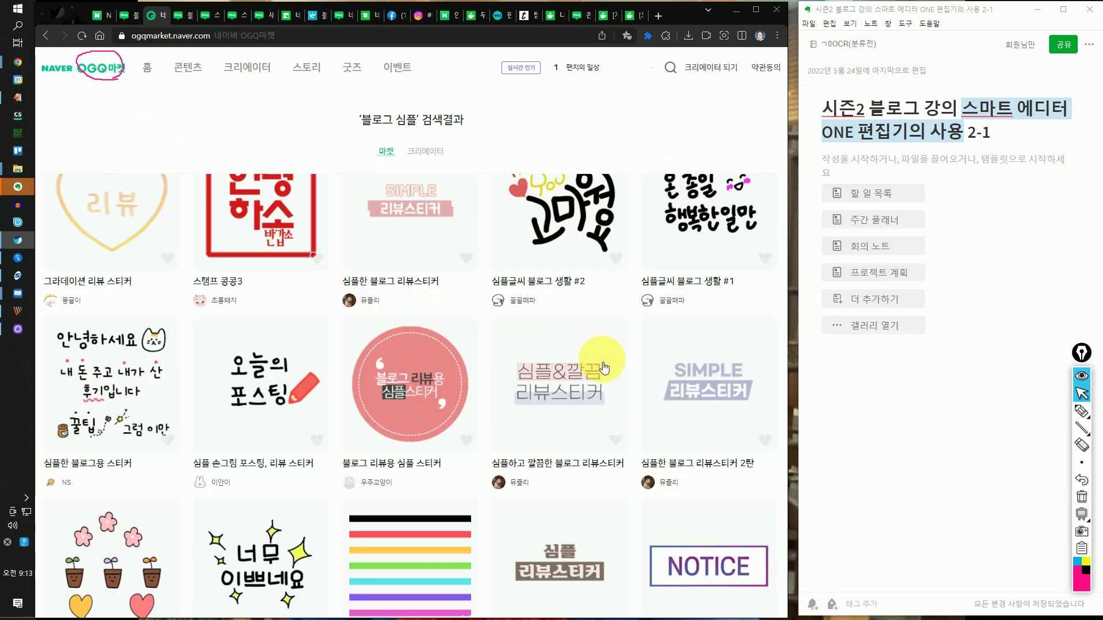
{"action": "left_click", "coordinate": [578, 372]}
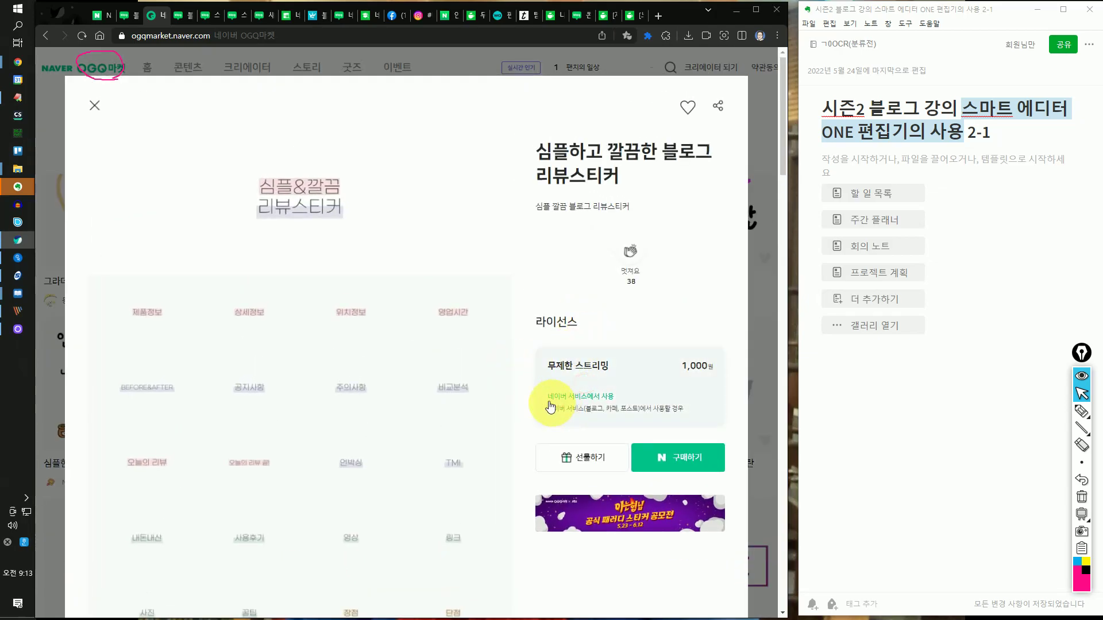
{"action": "scroll", "coordinate": [348, 342], "scroll_direction": "down", "scroll_amount": 5}
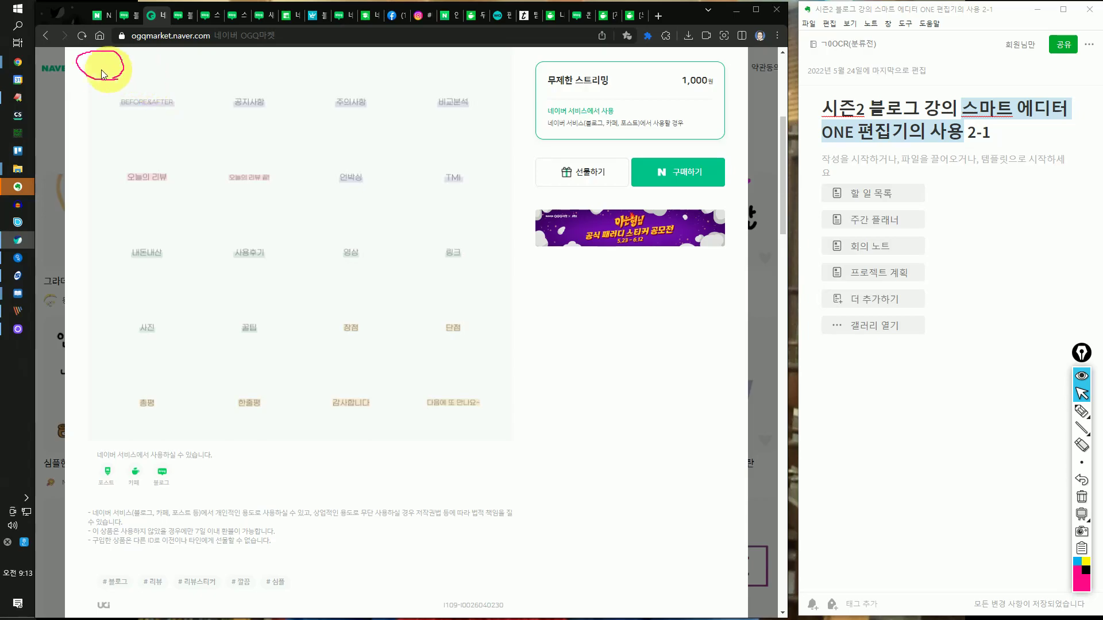
{"action": "scroll", "coordinate": [700, 171], "scroll_direction": "up", "scroll_amount": 5}
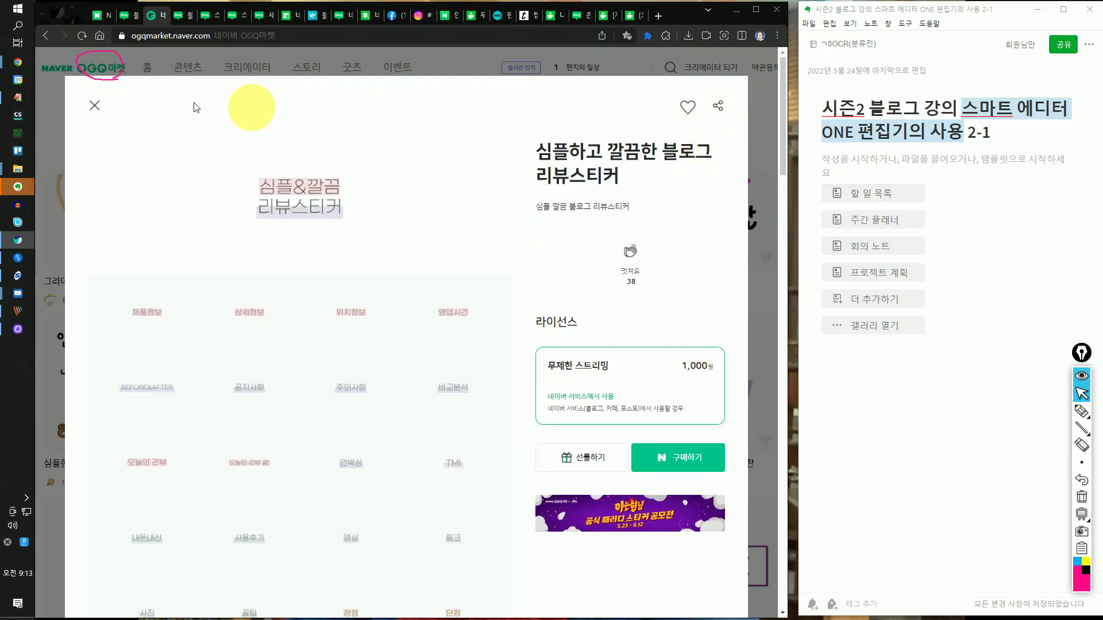
{"action": "left_click", "coordinate": [101, 110]}
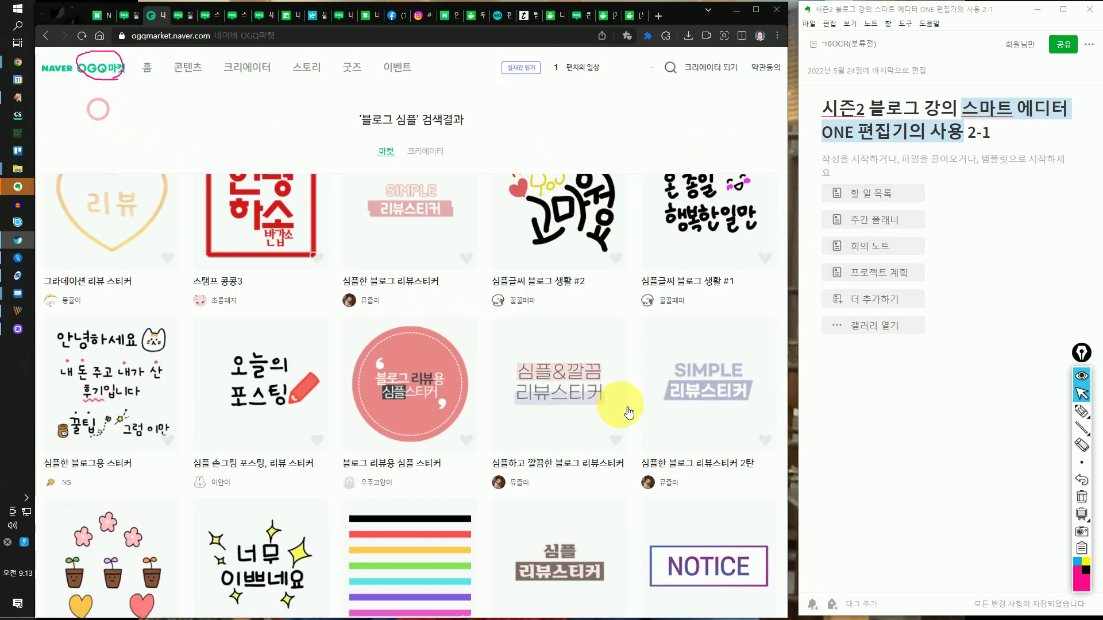
Examine the 심플한 블로그 리뷰스티커 6탄 set further down the results and close its details.
{"action": "scroll", "coordinate": [663, 402], "scroll_direction": "down", "scroll_amount": 4}
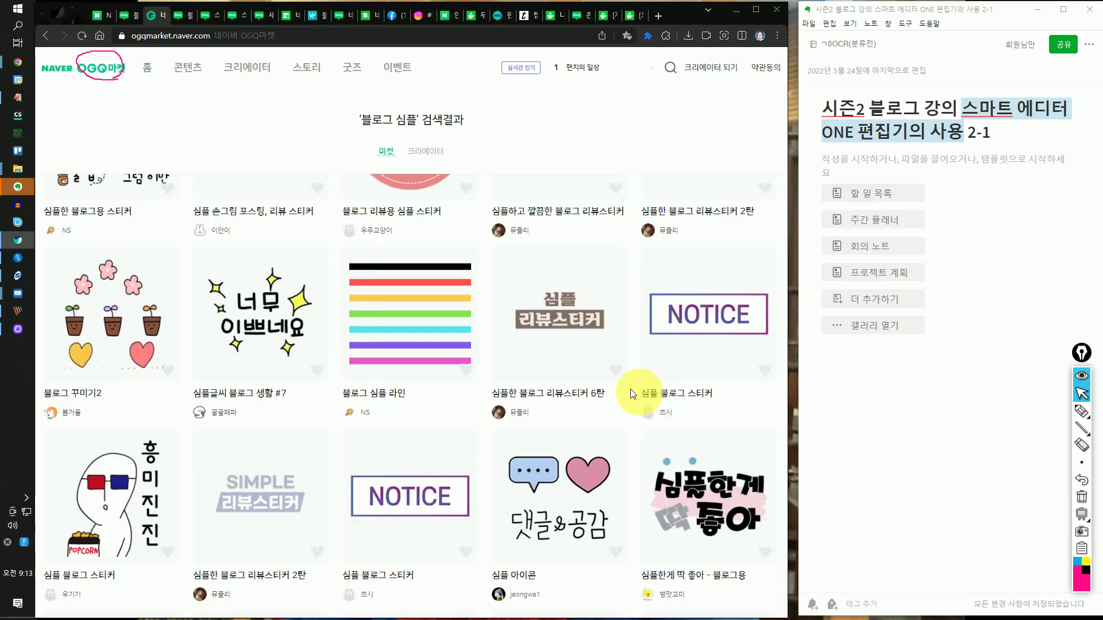
{"action": "left_click", "coordinate": [584, 368]}
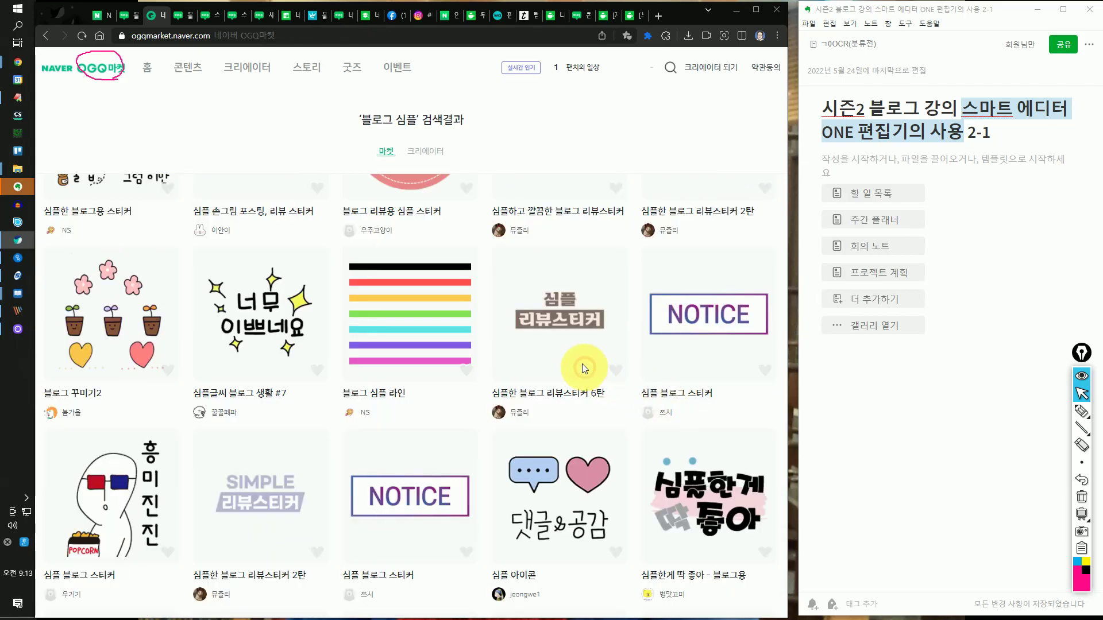
{"action": "scroll", "coordinate": [563, 326], "scroll_direction": "down", "scroll_amount": 10}
{"action": "scroll", "coordinate": [458, 325], "scroll_direction": "up", "scroll_amount": 5}
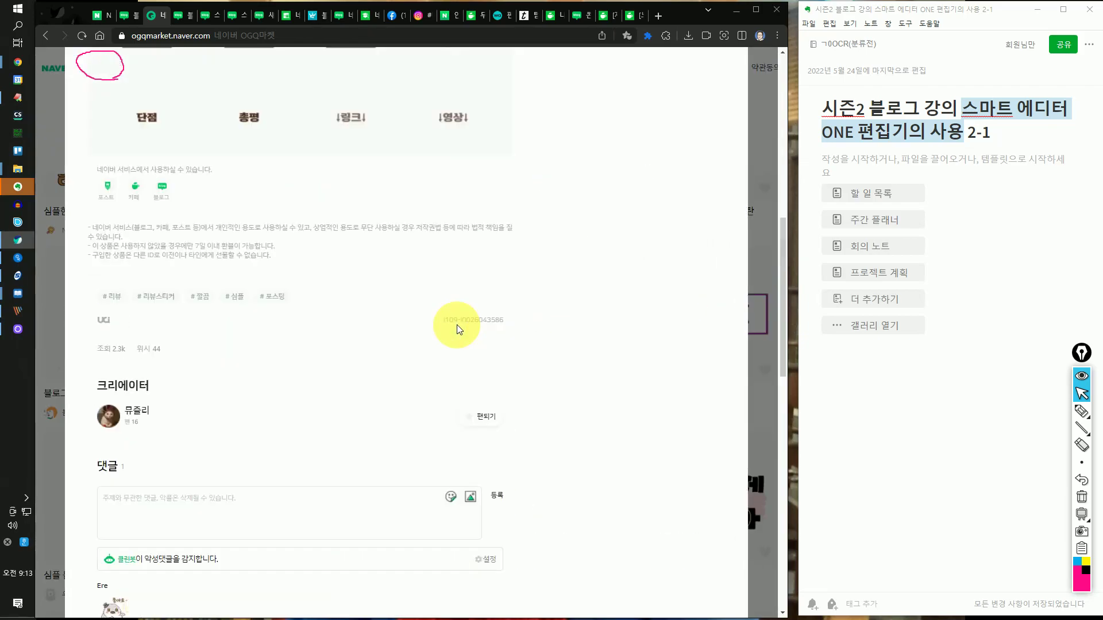
{"action": "scroll", "coordinate": [458, 324], "scroll_direction": "up", "scroll_amount": 5}
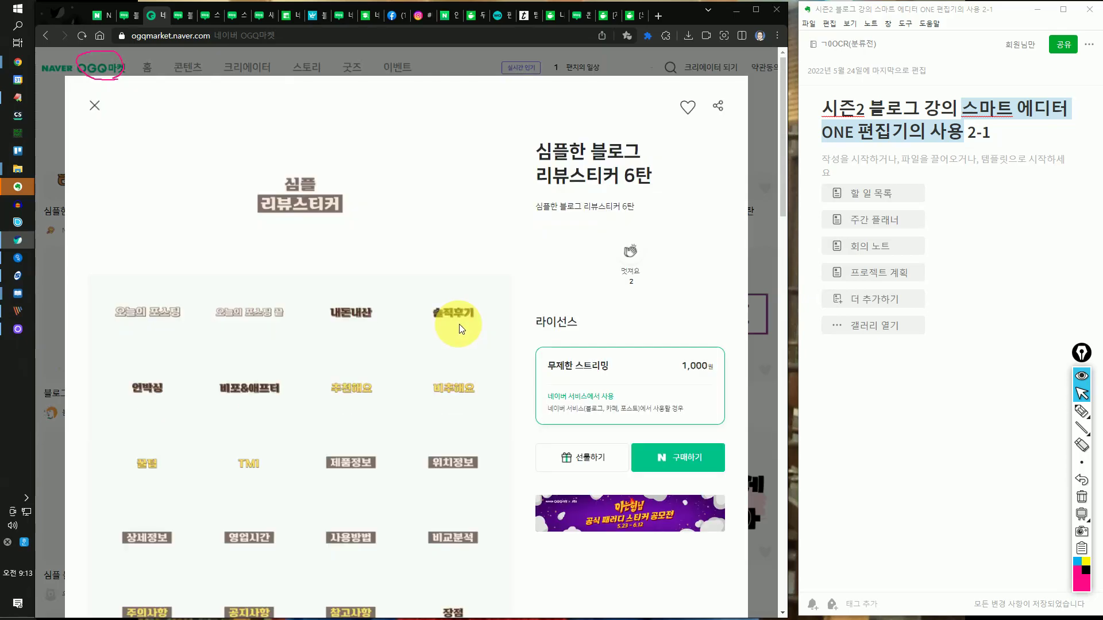
{"action": "left_click", "coordinate": [90, 110]}
View the 심플 블로그 리뷰 스티커 set and circle its 내돈내산 리뷰입니다 sticker with the pen.
{"action": "left_click", "coordinate": [527, 463]}
{"action": "scroll", "coordinate": [509, 405], "scroll_direction": "down", "scroll_amount": 10}
{"action": "scroll", "coordinate": [509, 404], "scroll_direction": "up", "scroll_amount": 10}
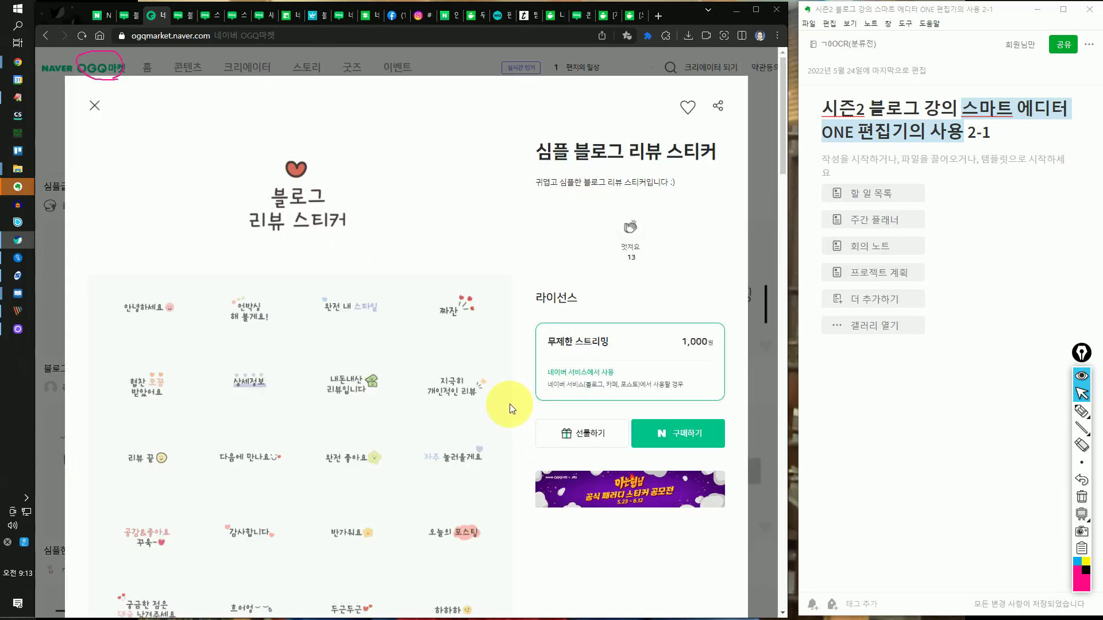
{"action": "left_click", "coordinate": [1082, 411]}
{"action": "mouse_move", "coordinate": [400, 394]}
{"action": "left_mouse_down"}
{"action": "mouse_move", "coordinate": [310, 396]}
{"action": "mouse_move", "coordinate": [381, 419]}
{"action": "left_mouse_up"}
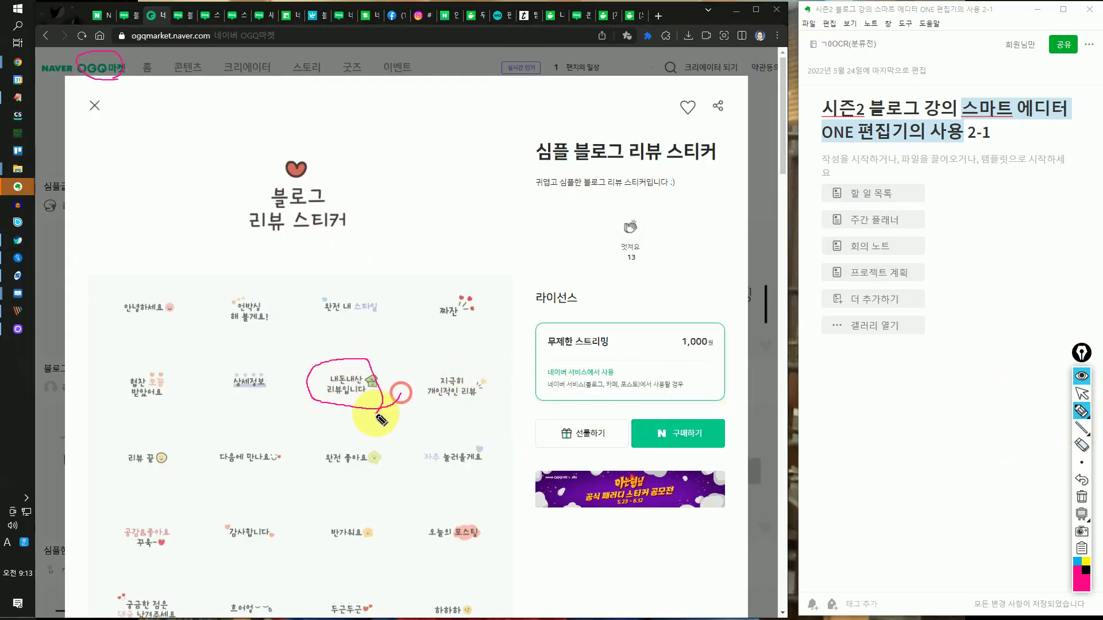
{"action": "left_click", "coordinate": [1082, 393]}
{"action": "scroll", "coordinate": [578, 394], "scroll_direction": "down", "scroll_amount": 5}
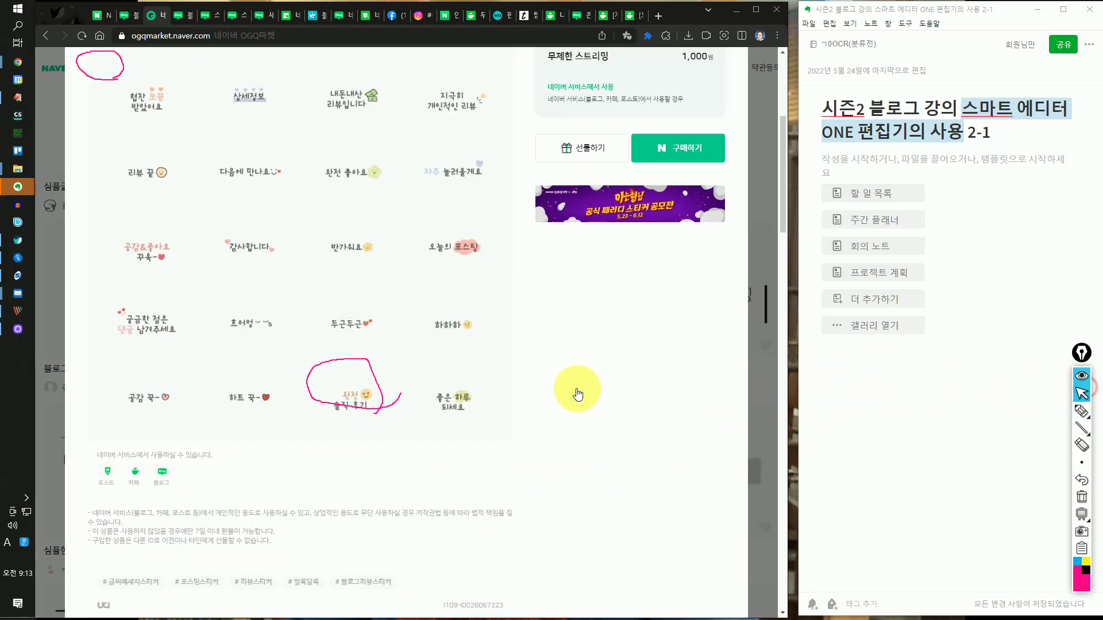
Close the 심플 블로그 리뷰 스티커 details and clear the pen marks from the screen.
{"action": "scroll", "coordinate": [605, 329], "scroll_direction": "up", "scroll_amount": 5}
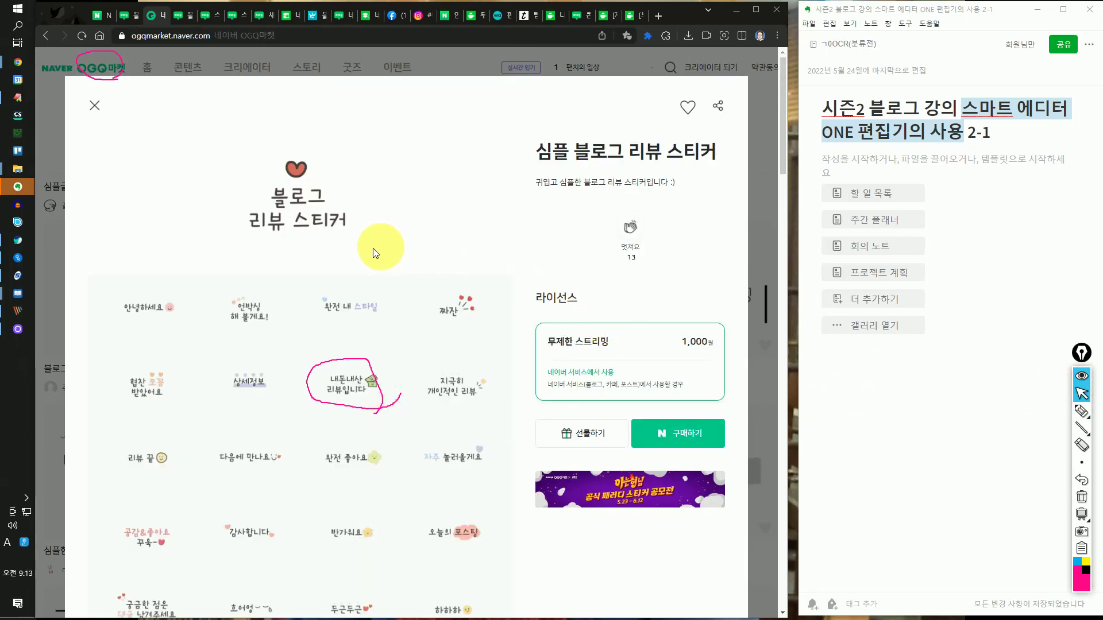
{"action": "left_click", "coordinate": [89, 106]}
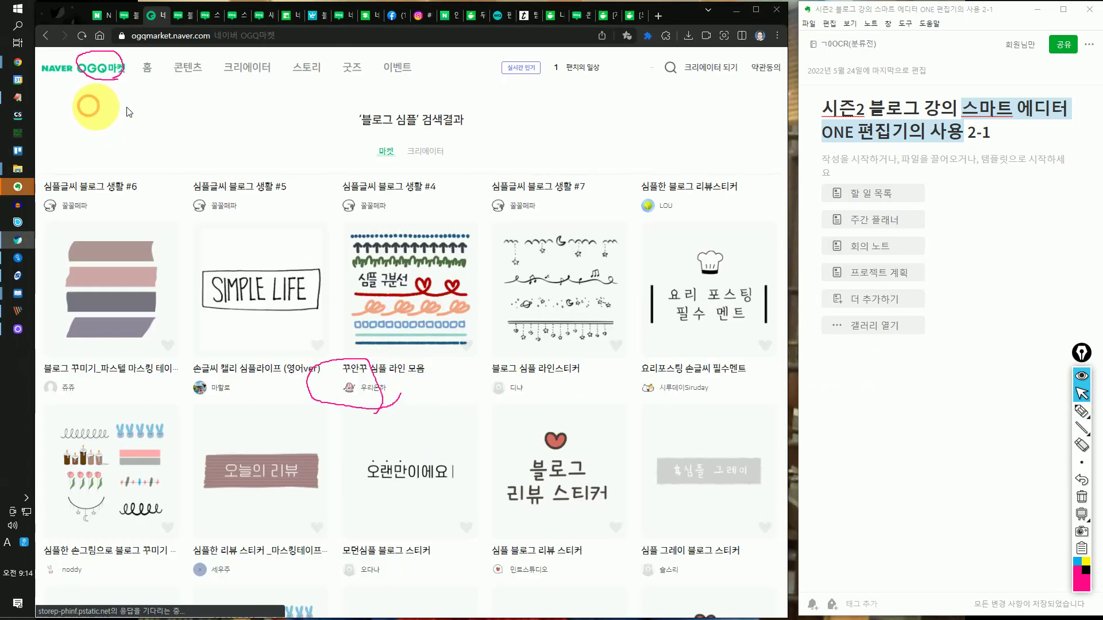
{"action": "left_click", "coordinate": [1082, 497]}
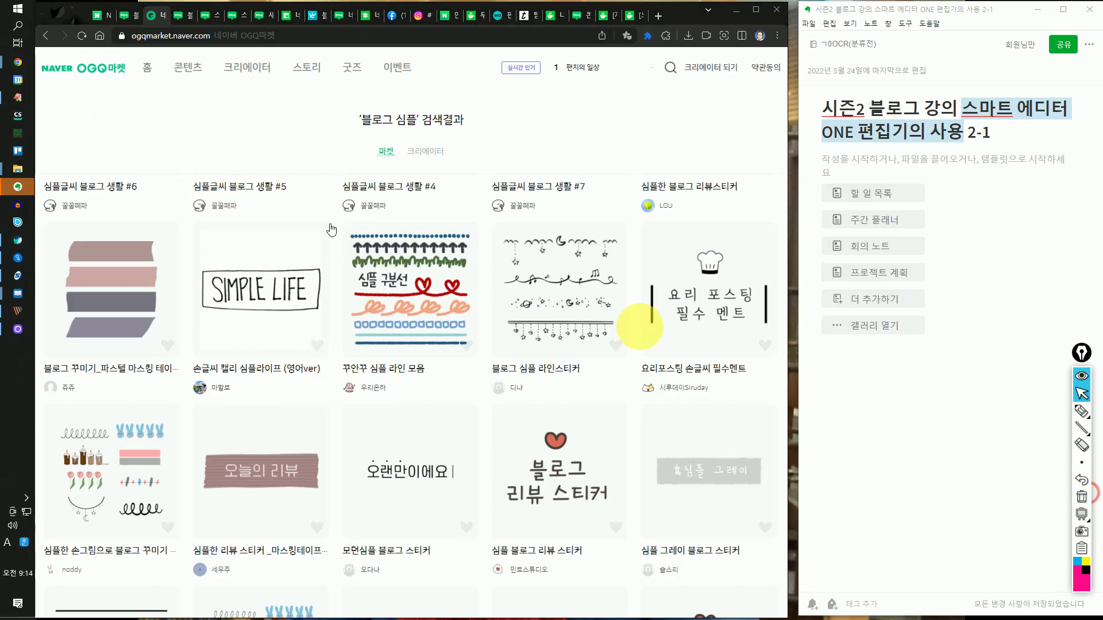
Return to the blog post, close the sticker list and insert a 포스트잇 quotation below the rabbit sticker.
{"action": "left_click", "coordinate": [126, 18]}
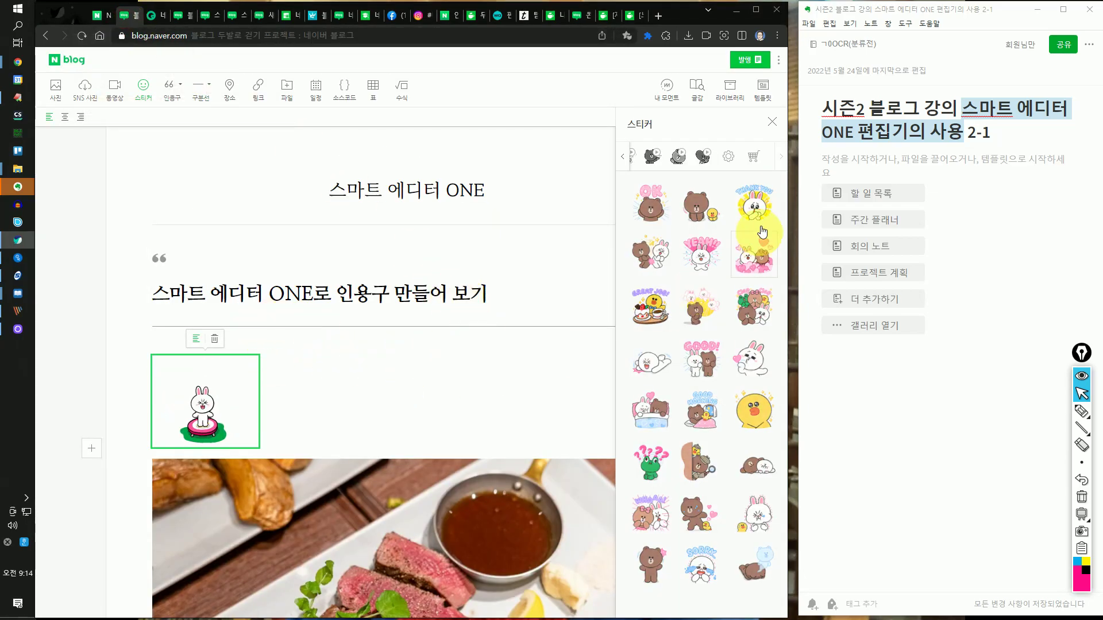
{"action": "left_click", "coordinate": [772, 122]}
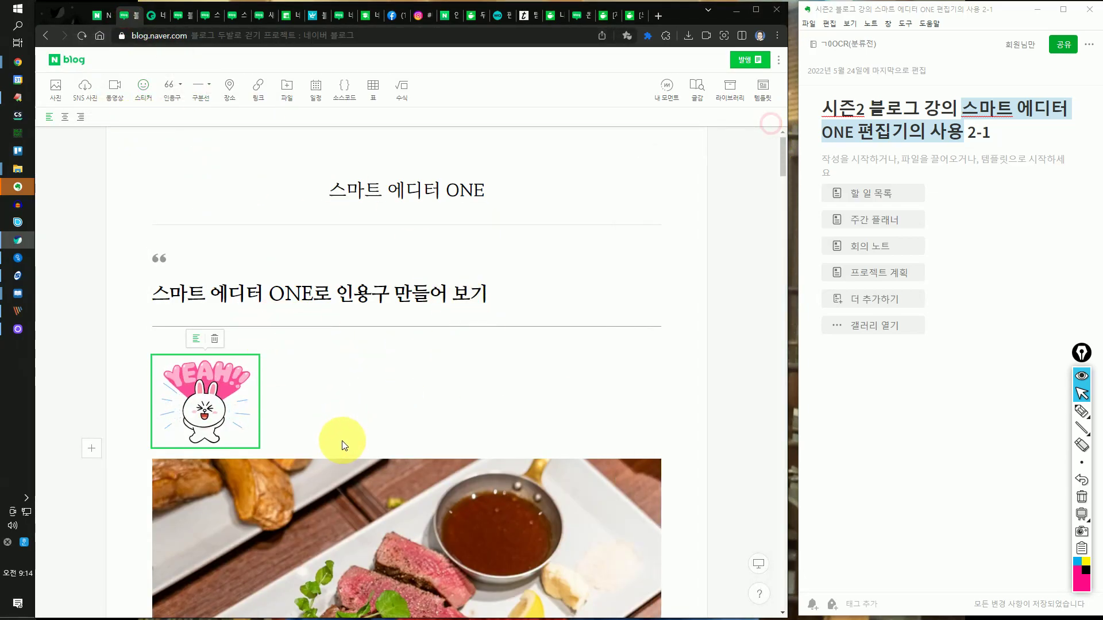
{"action": "left_click", "coordinate": [288, 448]}
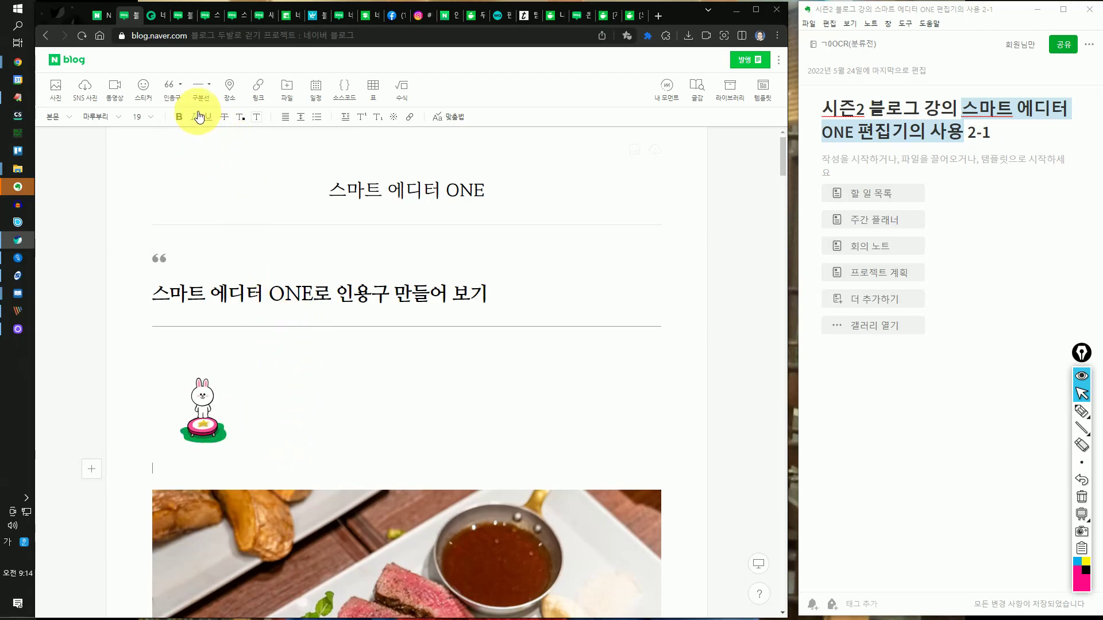
{"action": "left_click", "coordinate": [181, 86]}
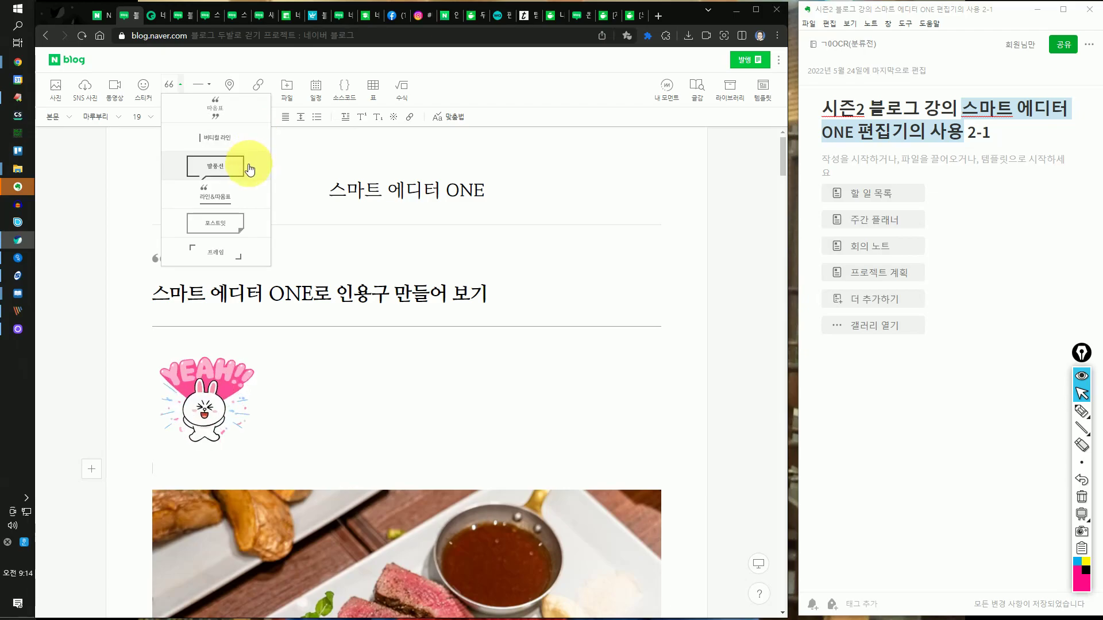
{"action": "left_click", "coordinate": [237, 229]}
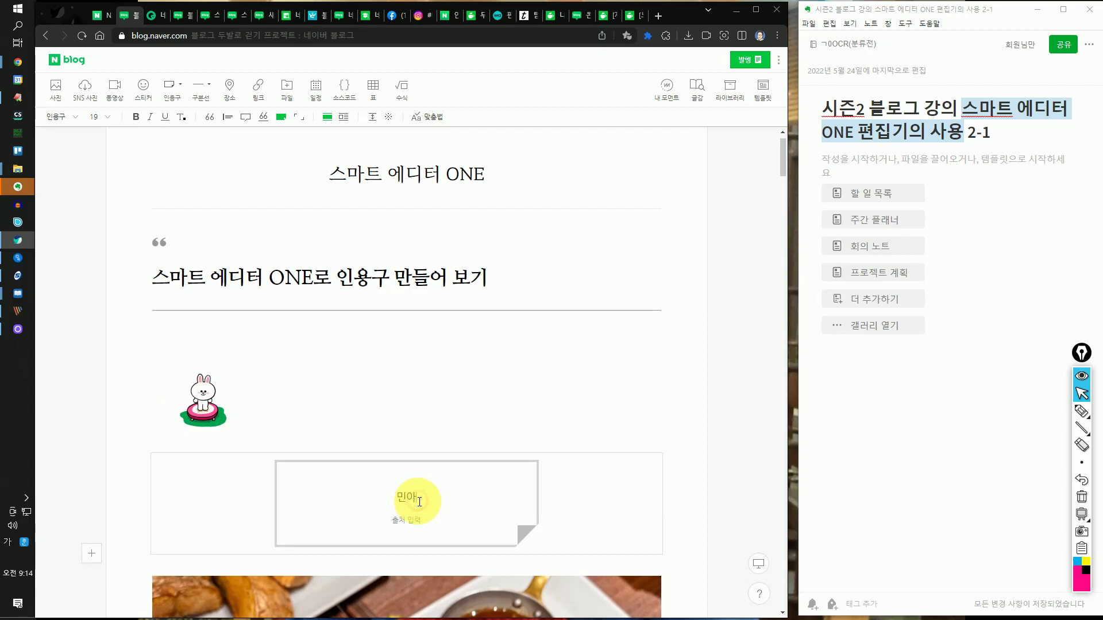
Fill the 포스트잇 quotation with "민아린아러ㅣ베스트셀러 하면 판매 부", copying the second part from the body text.
{"action": "scroll", "coordinate": [419, 501], "scroll_direction": "down", "scroll_amount": 20}
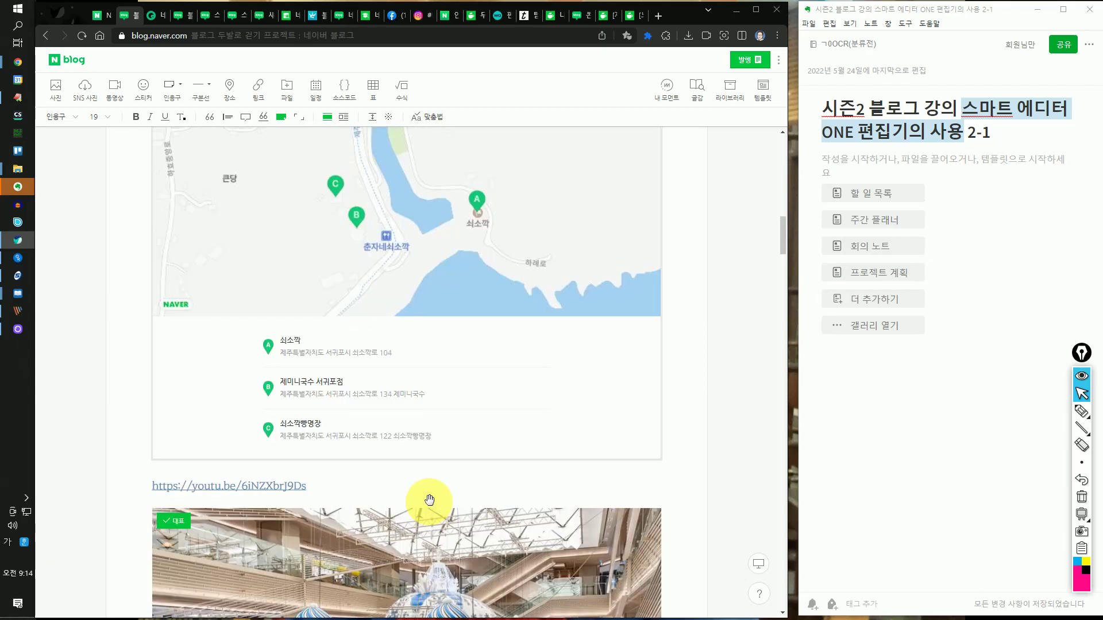
{"action": "scroll", "coordinate": [431, 499], "scroll_direction": "down", "scroll_amount": 15}
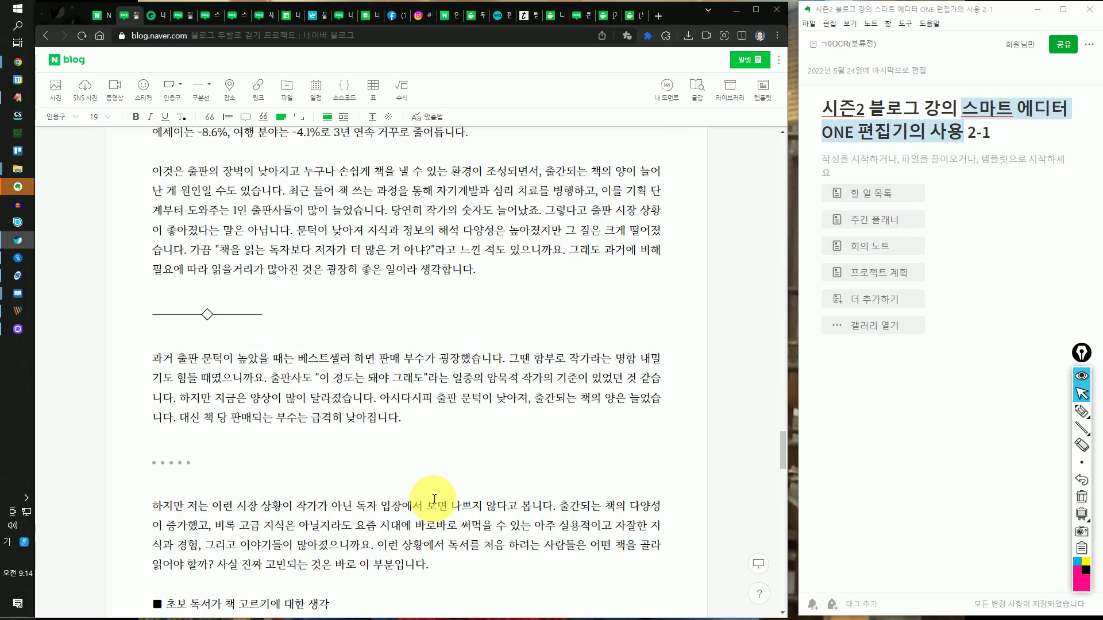
{"action": "left_click_drag", "start_coordinate": [300, 360], "coordinate": [443, 348]}
{"action": "scroll", "coordinate": [449, 352], "scroll_direction": "up", "scroll_amount": 20}
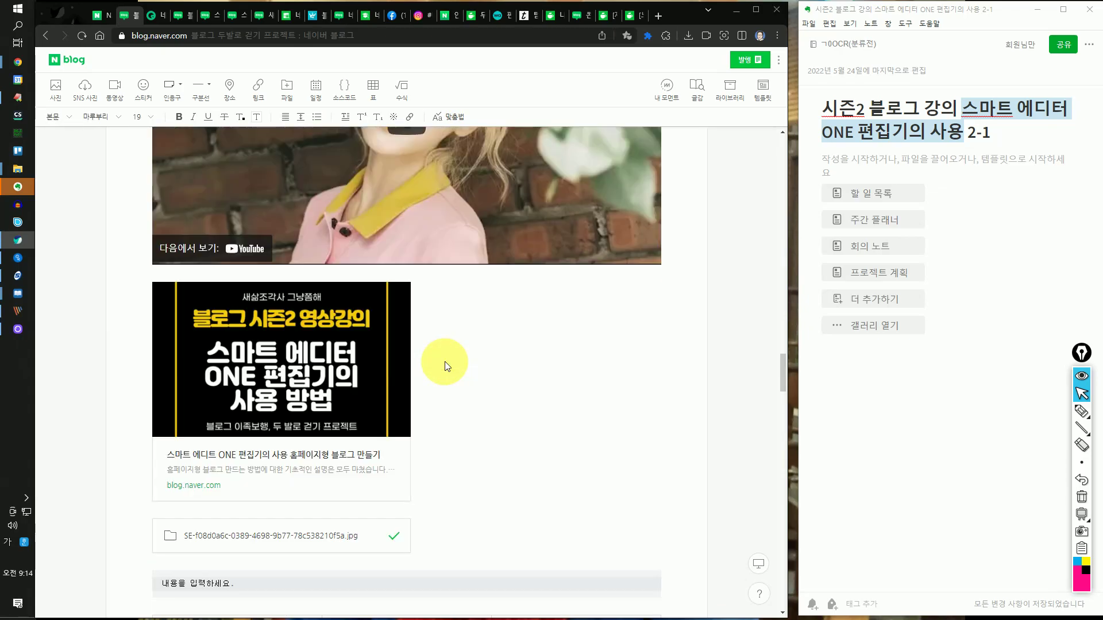
{"action": "scroll", "coordinate": [444, 358], "scroll_direction": "up", "scroll_amount": 15}
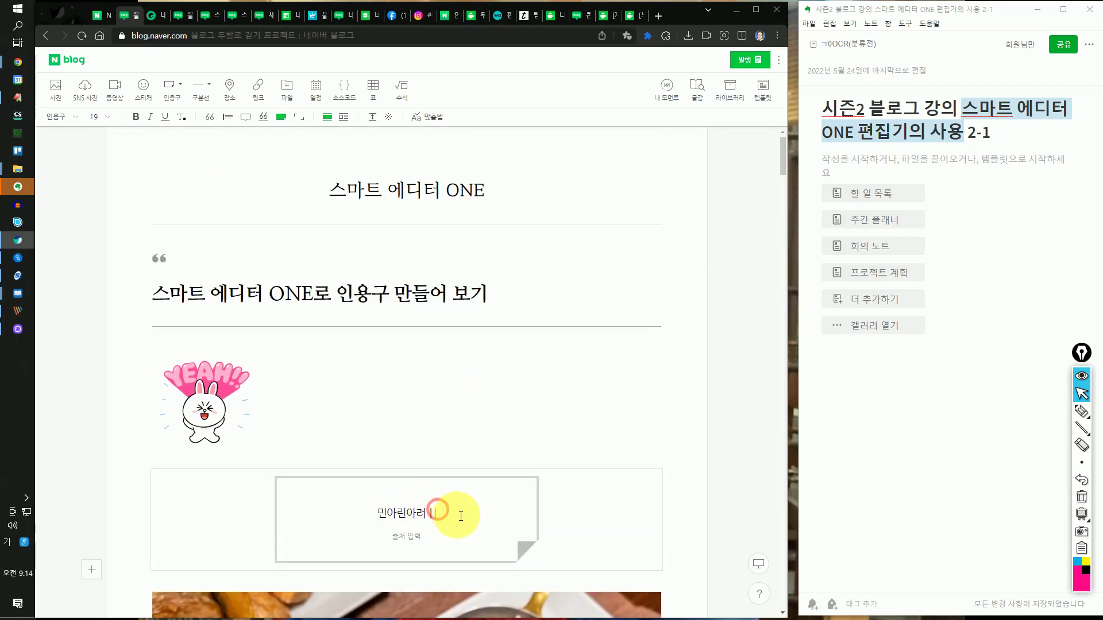
{"action": "type", "text": "| 베스트셀러 하면 판매 부"}
Circle the quotation's 출처 입력 line and the 인용구 tool with the pen.
{"action": "left_click", "coordinate": [1082, 411]}
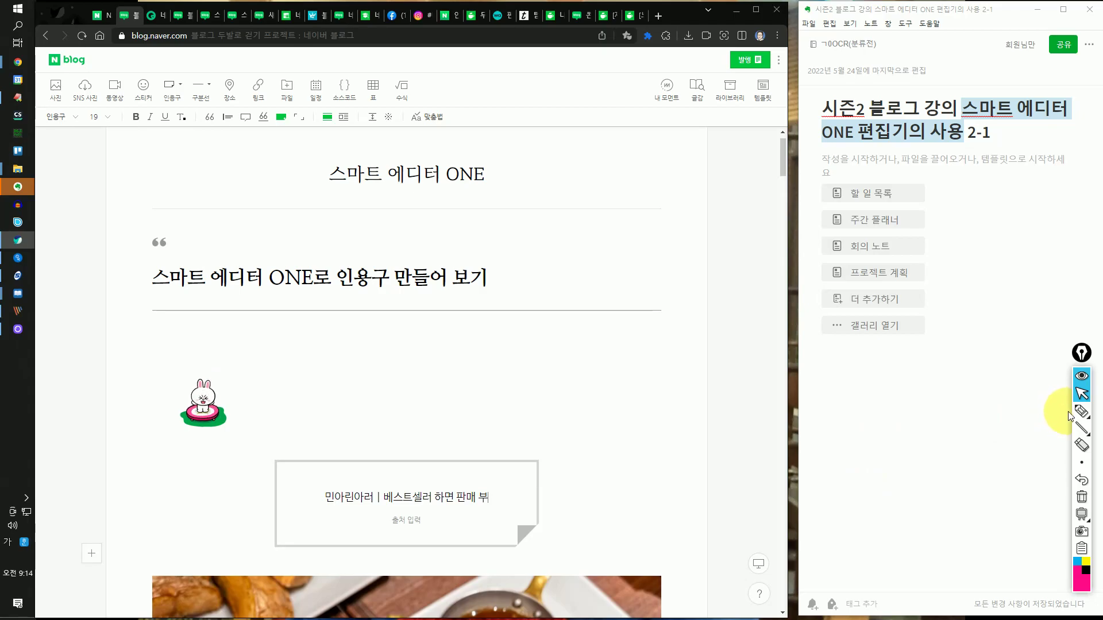
{"action": "mouse_move", "coordinate": [442, 520]}
{"action": "left_mouse_down"}
{"action": "mouse_move", "coordinate": [372, 520]}
{"action": "mouse_move", "coordinate": [439, 524]}
{"action": "left_mouse_up"}
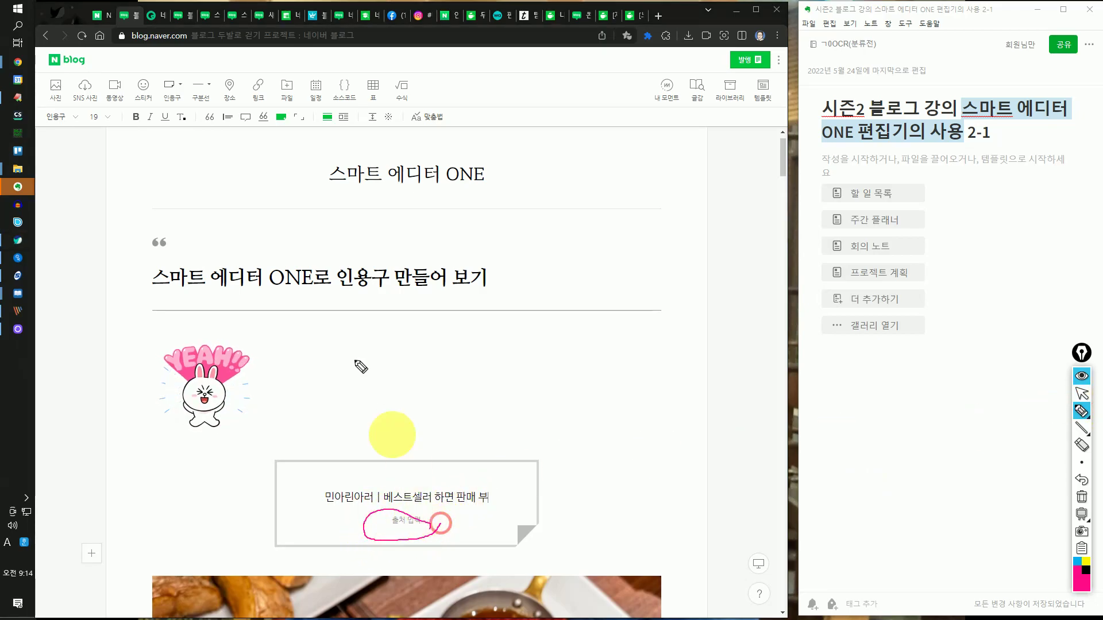
{"action": "mouse_move", "coordinate": [174, 73]}
{"action": "left_mouse_down"}
{"action": "mouse_move", "coordinate": [152, 102]}
{"action": "mouse_move", "coordinate": [179, 85]}
{"action": "left_mouse_up"}
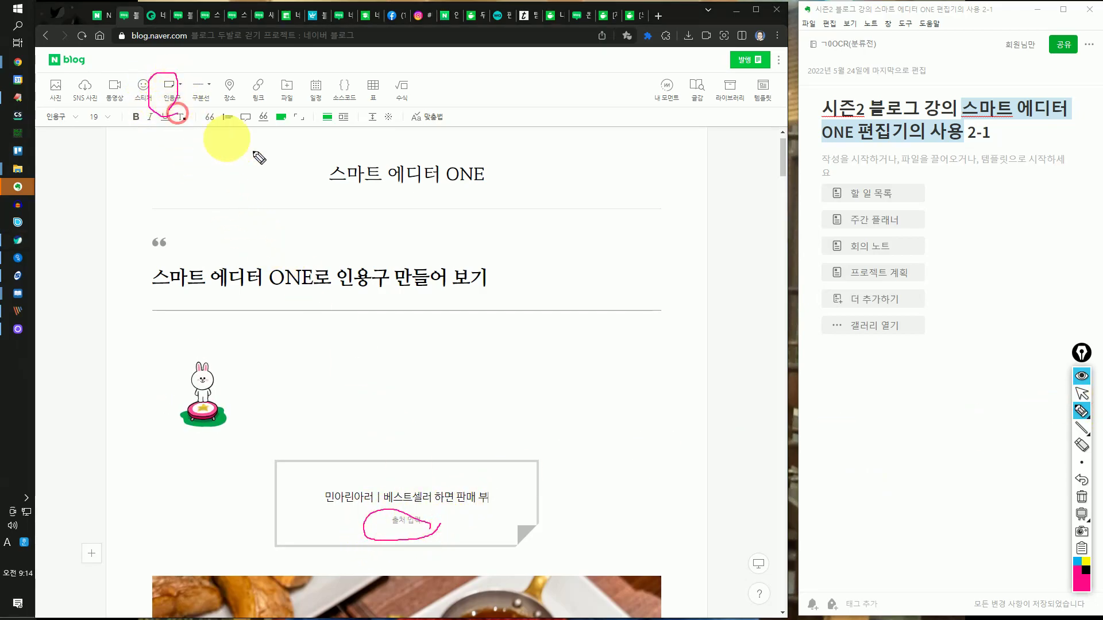
Draw three curved arrows down toward the 포스트잇 quotation, circle 출처 입력 again and clear all pen marks.
{"action": "mouse_move", "coordinate": [574, 184]}
{"action": "left_mouse_down"}
{"action": "mouse_move", "coordinate": [380, 286]}
{"action": "mouse_move", "coordinate": [353, 353]}
{"action": "mouse_move", "coordinate": [375, 345]}
{"action": "left_mouse_up"}
{"action": "mouse_move", "coordinate": [632, 284]}
{"action": "left_mouse_down"}
{"action": "mouse_move", "coordinate": [428, 362]}
{"action": "mouse_move", "coordinate": [425, 414]}
{"action": "left_mouse_up"}
{"action": "left_click_drag", "start_coordinate": [410, 382], "coordinate": [466, 401]}
{"action": "mouse_move", "coordinate": [689, 398]}
{"action": "left_mouse_down"}
{"action": "mouse_move", "coordinate": [505, 438]}
{"action": "mouse_move", "coordinate": [457, 478]}
{"action": "left_mouse_up"}
{"action": "mouse_move", "coordinate": [445, 451]}
{"action": "left_mouse_down"}
{"action": "mouse_move", "coordinate": [443, 467]}
{"action": "mouse_move", "coordinate": [493, 471]}
{"action": "left_mouse_up"}
{"action": "left_click_drag", "start_coordinate": [441, 529], "coordinate": [423, 512]}
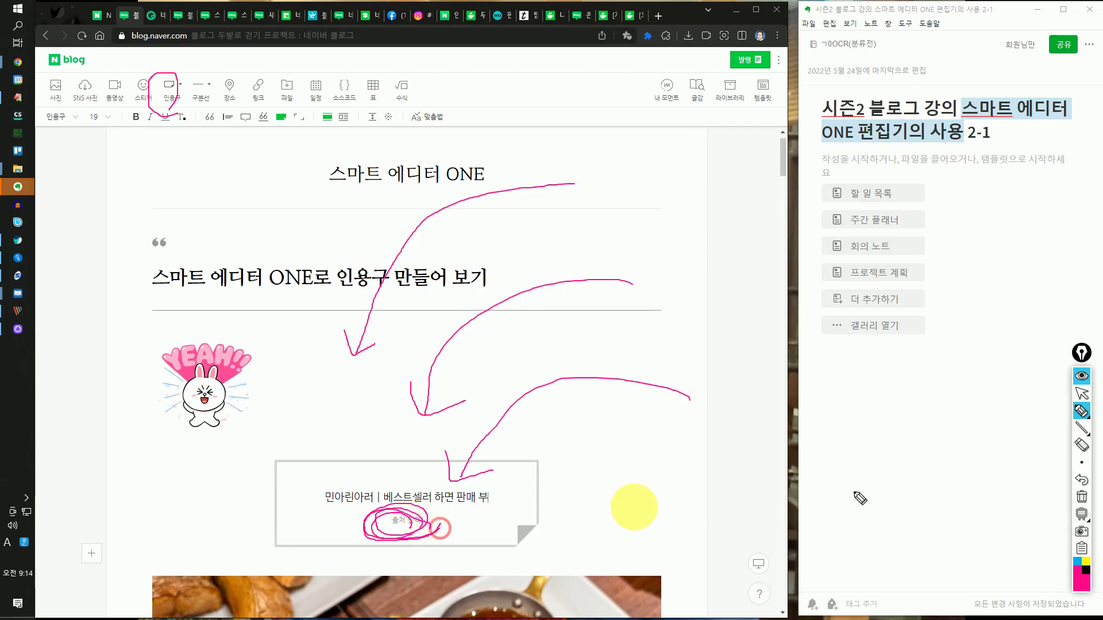
{"action": "left_click", "coordinate": [1082, 498]}
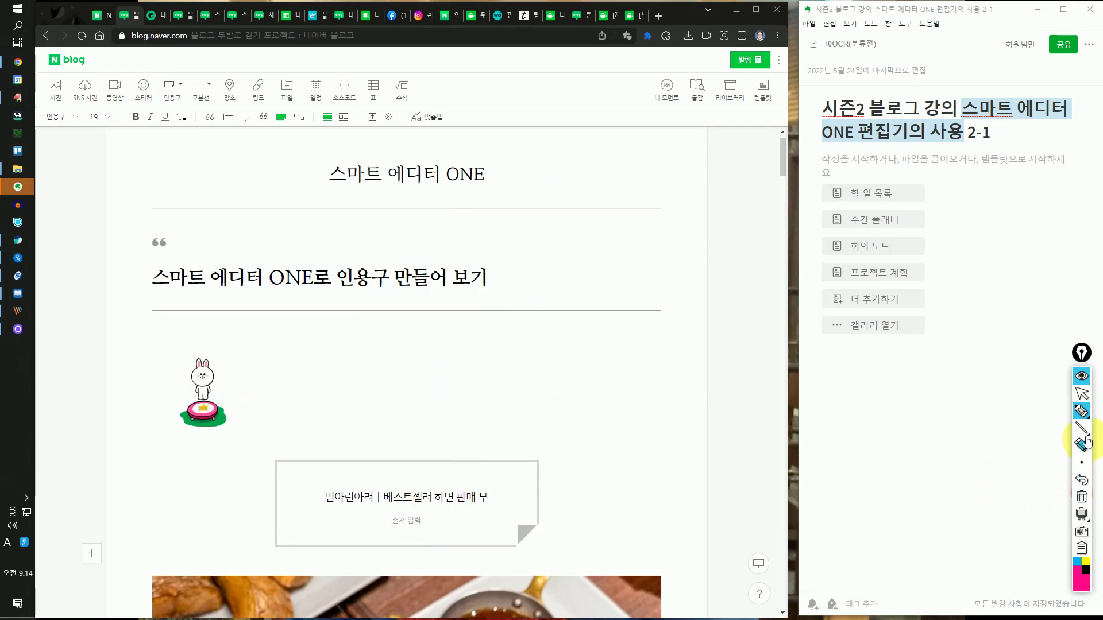
{"action": "left_click", "coordinate": [1084, 395]}
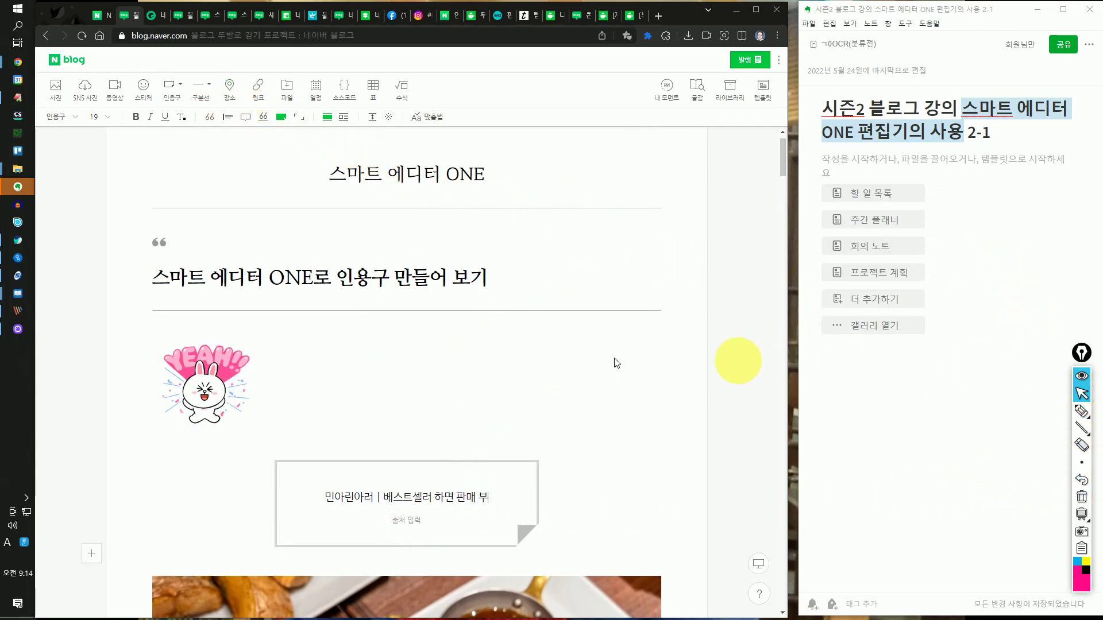
Insert a 버티컬 라인 quotation between the shopping mall photo and the video below it.
{"action": "scroll", "coordinate": [456, 357], "scroll_direction": "down", "scroll_amount": 20}
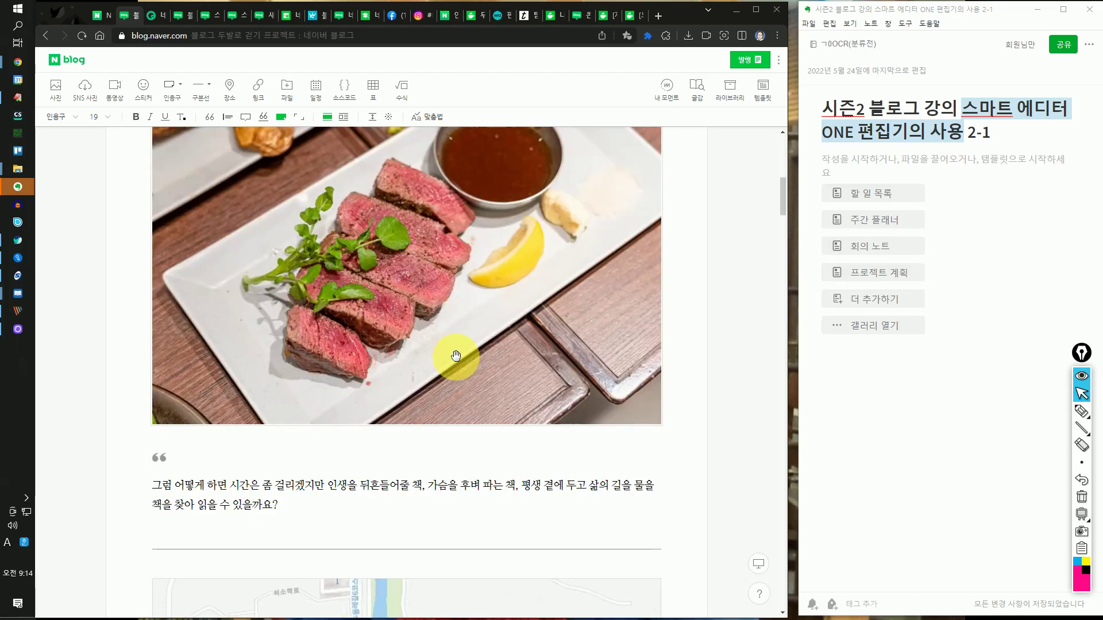
{"action": "scroll", "coordinate": [463, 352], "scroll_direction": "up", "scroll_amount": 4}
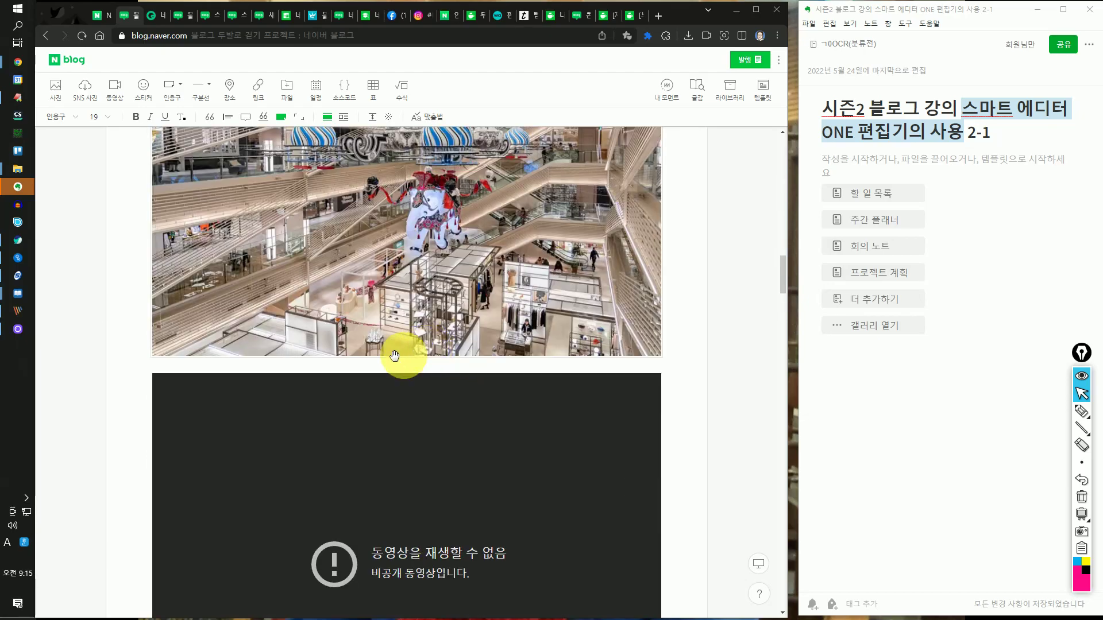
{"action": "left_click", "coordinate": [325, 368]}
{"action": "left_click", "coordinate": [183, 92]}
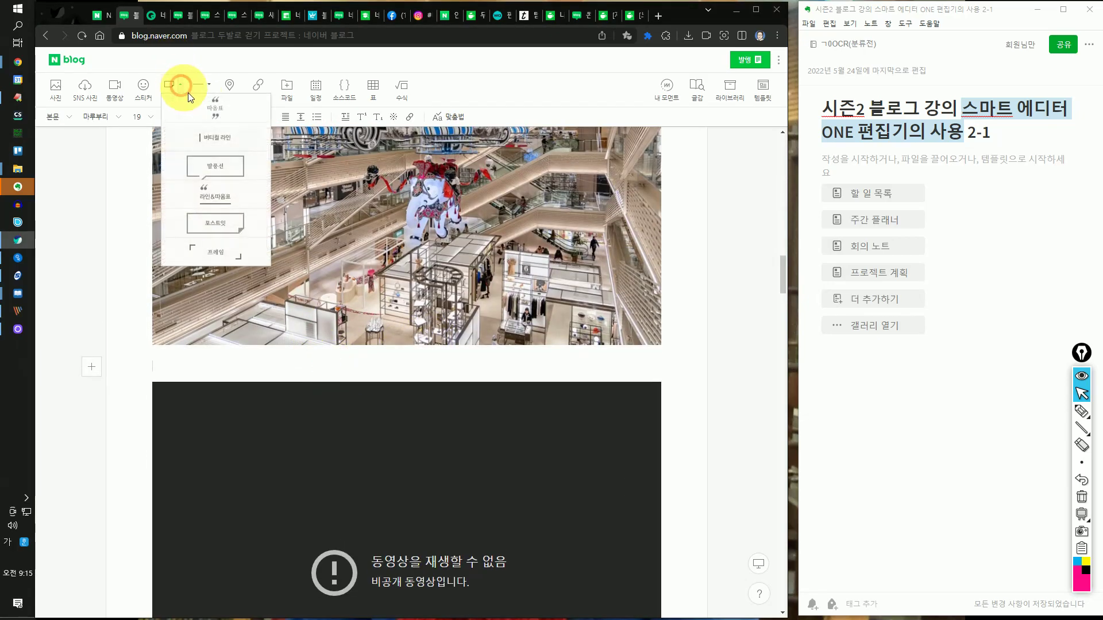
{"action": "left_click", "coordinate": [195, 126]}
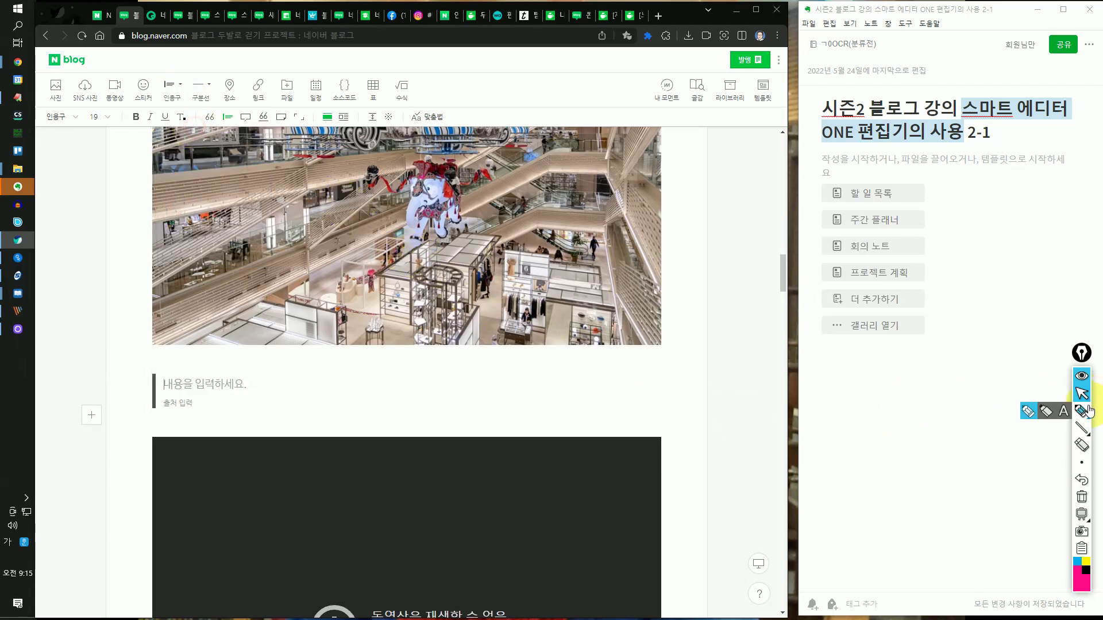
Insert a dotted divider line after the 버티컬 라인 quotation.
{"action": "scroll", "coordinate": [325, 329], "scroll_direction": "up", "scroll_amount": 20}
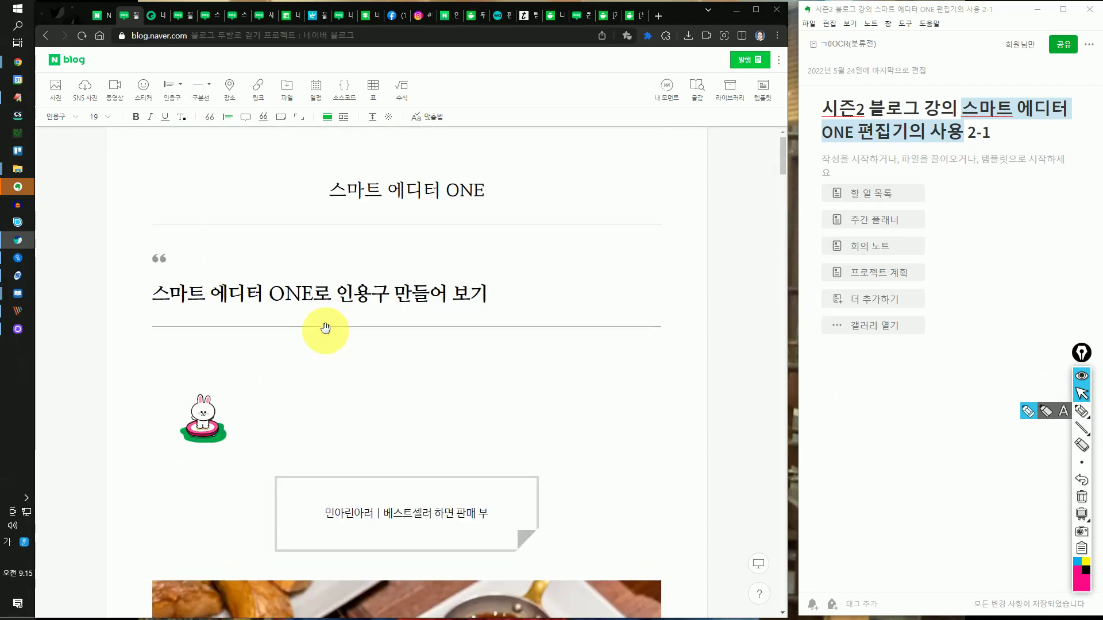
{"action": "left_click", "coordinate": [210, 89]}
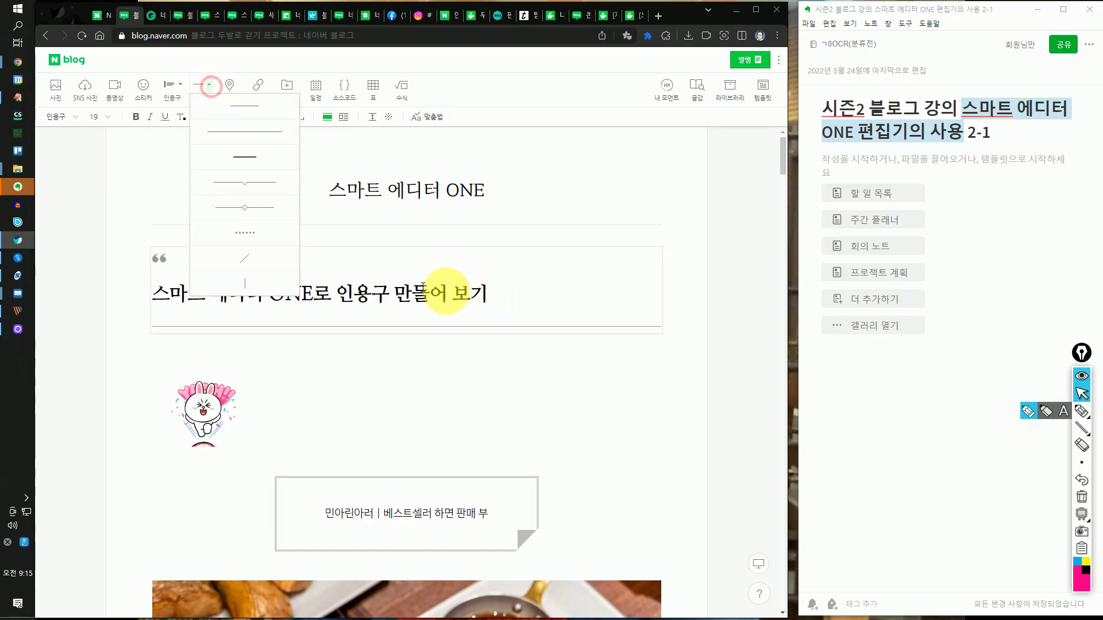
{"action": "left_click", "coordinate": [256, 228]}
Insert a short thick divider line after the body paragraph ending in "책을 찾아 읽을 수 있을까요?".
{"action": "scroll", "coordinate": [396, 460], "scroll_direction": "down", "scroll_amount": 4}
{"action": "scroll", "coordinate": [396, 459], "scroll_direction": "up", "scroll_amount": 4}
{"action": "scroll", "coordinate": [398, 368], "scroll_direction": "down", "scroll_amount": 12}
{"action": "scroll", "coordinate": [397, 362], "scroll_direction": "down", "scroll_amount": 8}
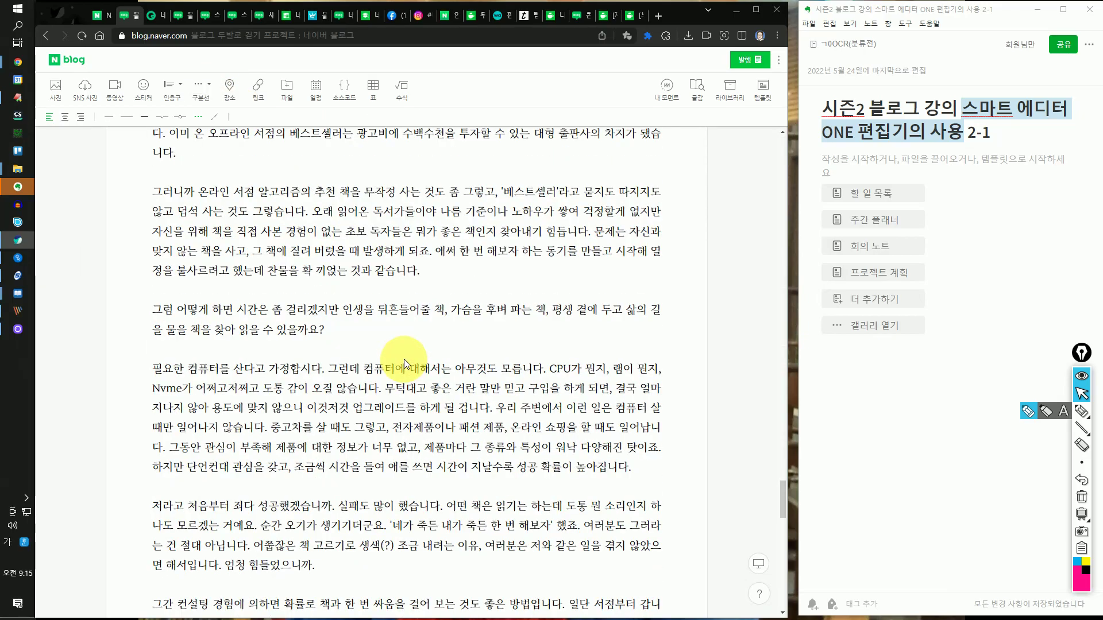
{"action": "left_click", "coordinate": [310, 355]}
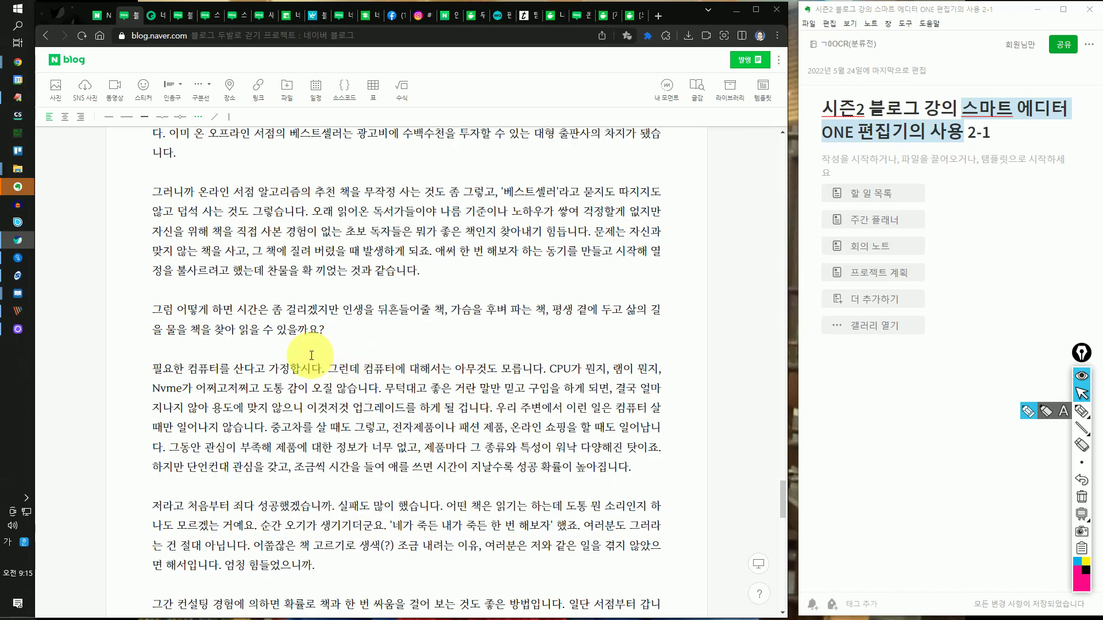
{"action": "left_click", "coordinate": [209, 87]}
{"action": "left_click", "coordinate": [266, 164]}
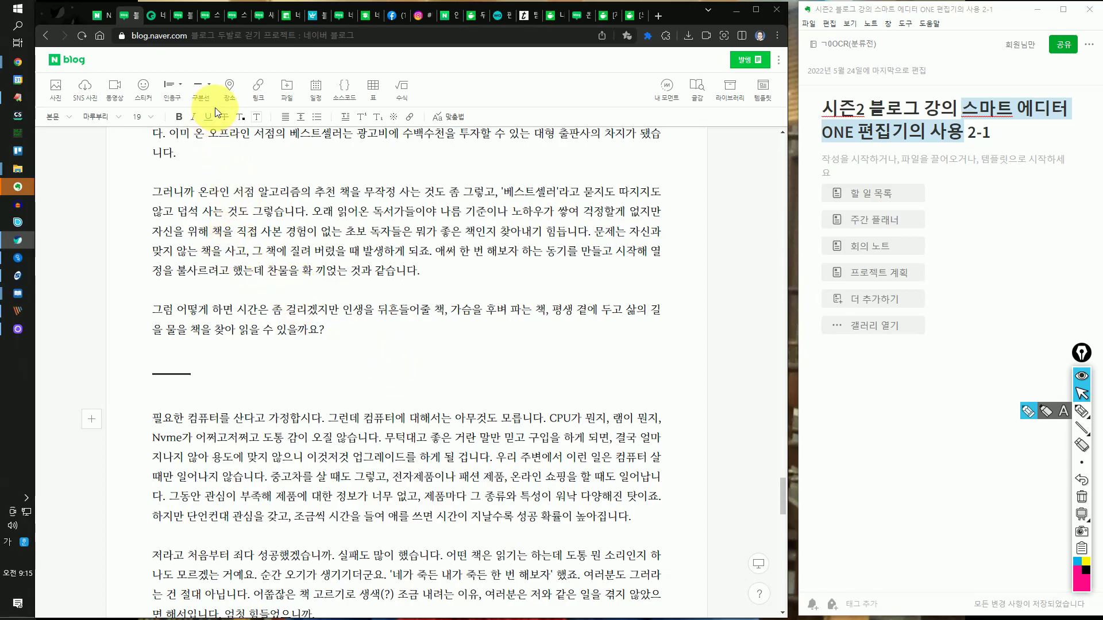
Start a place insertion between the 라인&따옴표 quotation and the map, and search the domestic places for 쇠소깍.
{"action": "scroll", "coordinate": [392, 354], "scroll_direction": "up", "scroll_amount": 15}
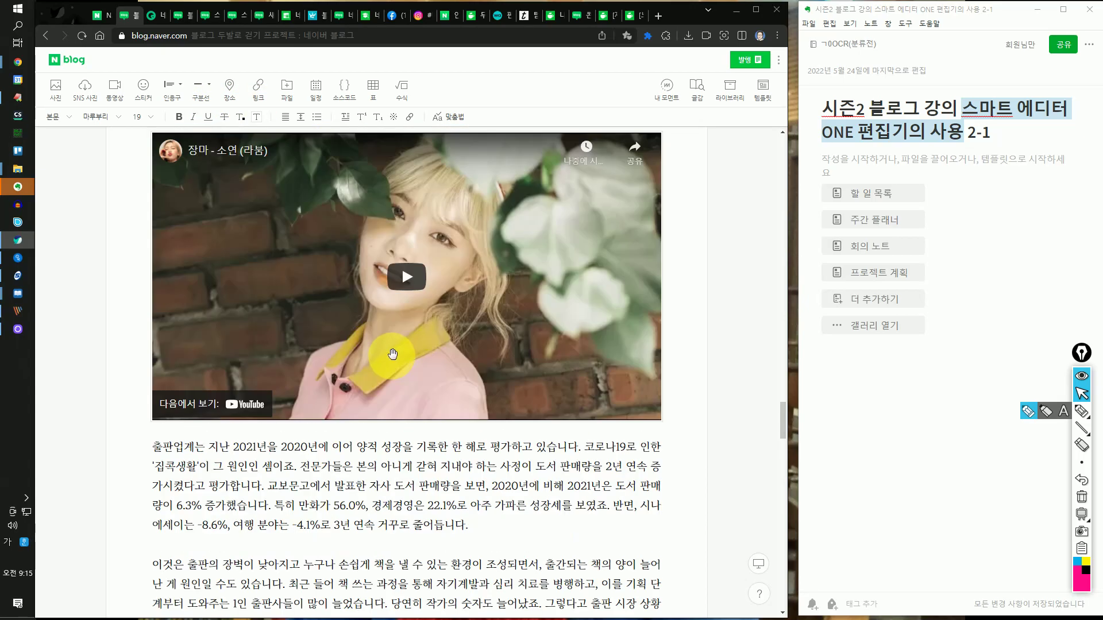
{"action": "scroll", "coordinate": [392, 354], "scroll_direction": "up", "scroll_amount": 5}
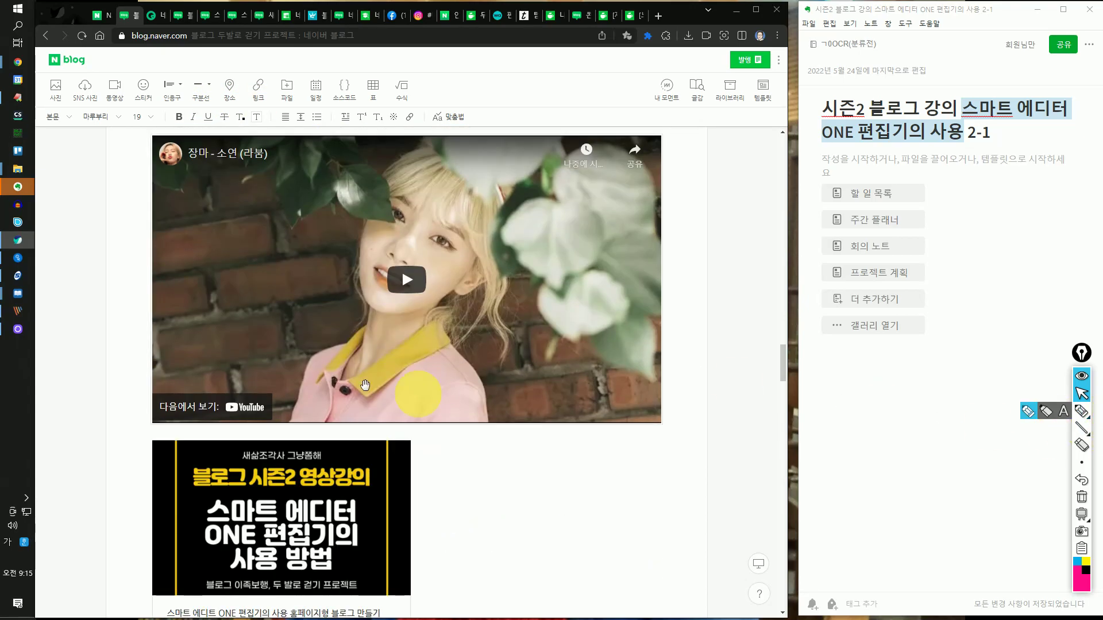
{"action": "scroll", "coordinate": [307, 366], "scroll_direction": "down", "scroll_amount": 15}
{"action": "scroll", "coordinate": [307, 365], "scroll_direction": "down", "scroll_amount": 4}
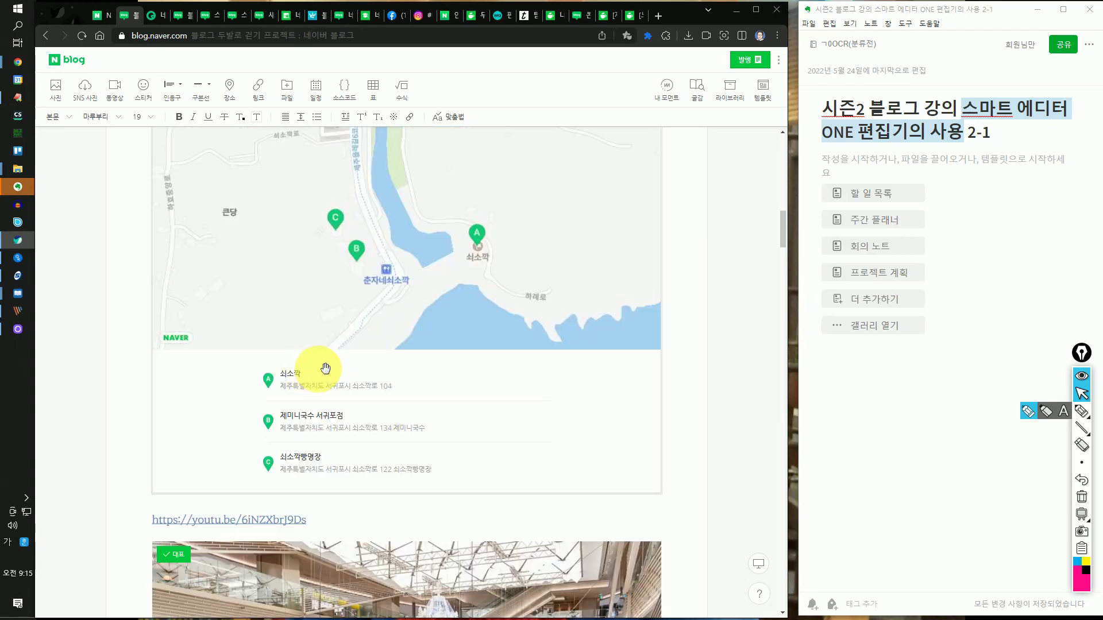
{"action": "scroll", "coordinate": [312, 364], "scroll_direction": "up", "scroll_amount": 4}
{"action": "left_click", "coordinate": [270, 348]}
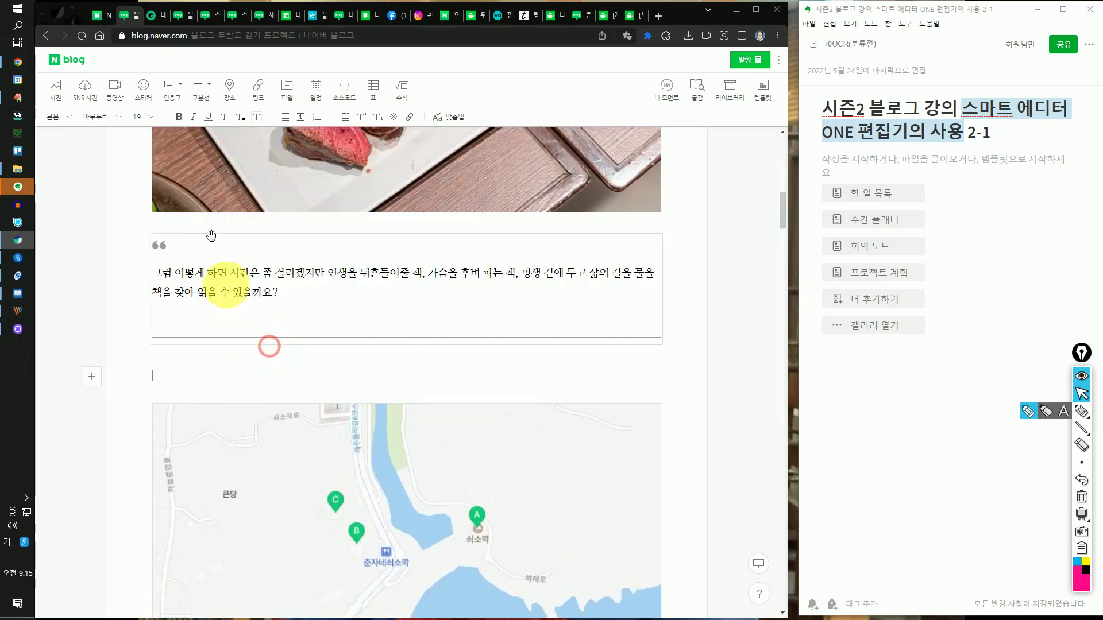
{"action": "left_click", "coordinate": [229, 88]}
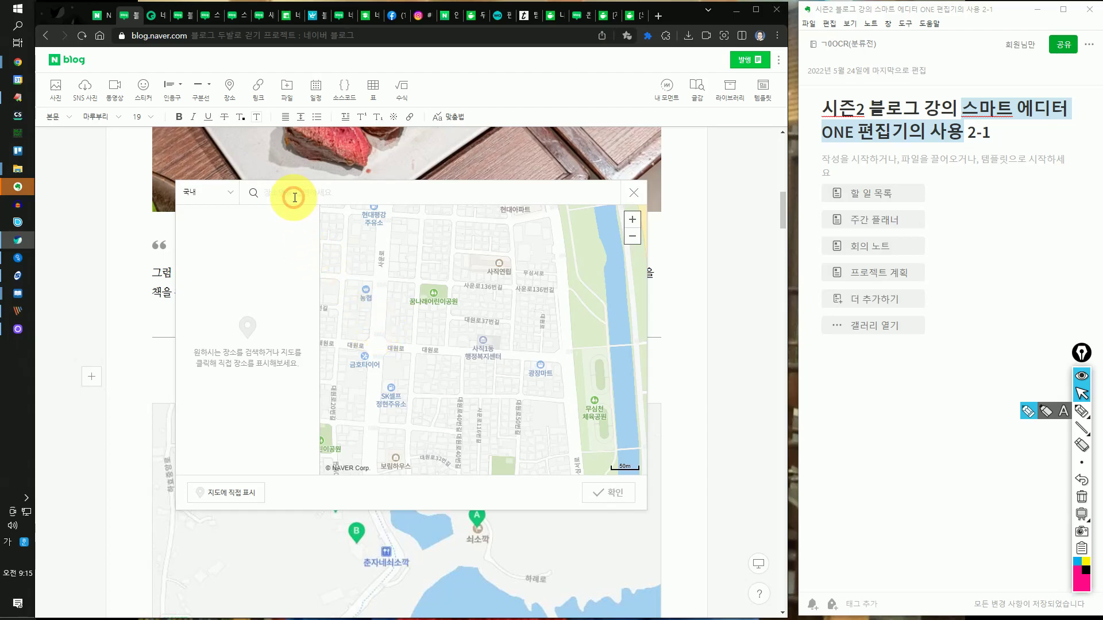
{"action": "type", "text": "쇠"}
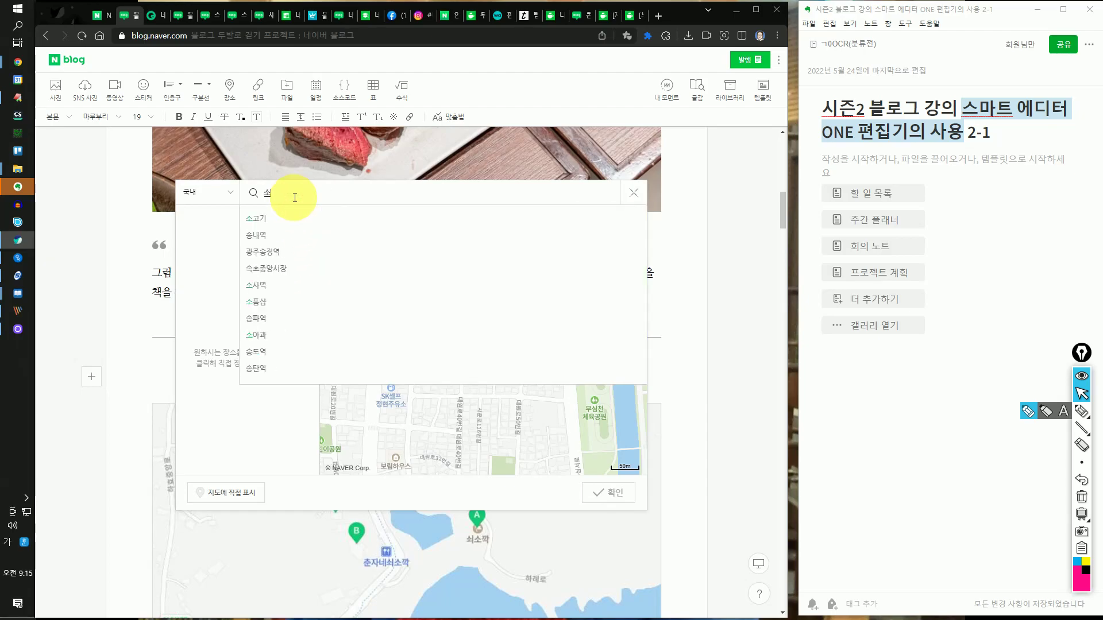
{"action": "type", "text": "소"}
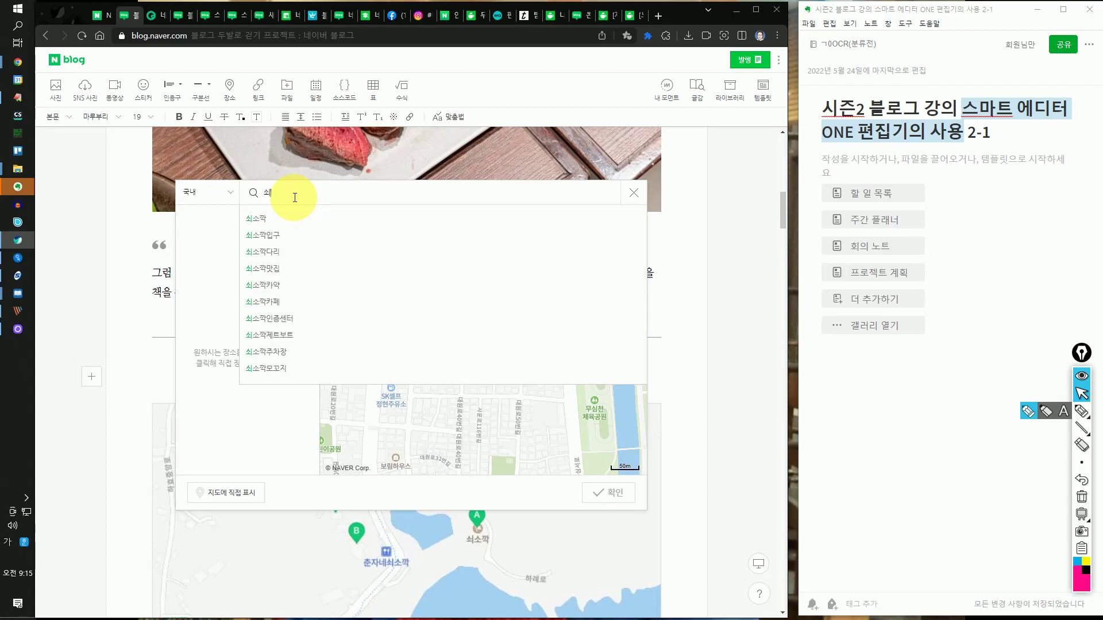
{"action": "type", "text": "깍"}
{"action": "key", "text": "Return"}
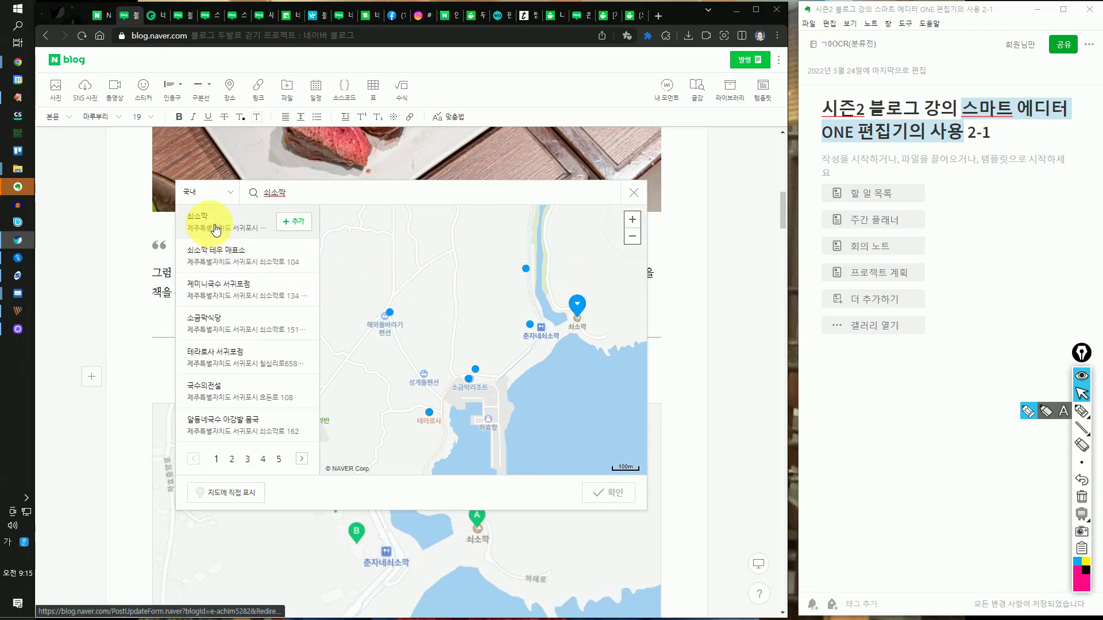
Add 쇠소깍, 소금막식당 and 국수의전설 to the place selection and insert them as one map.
{"action": "left_click", "coordinate": [294, 223]}
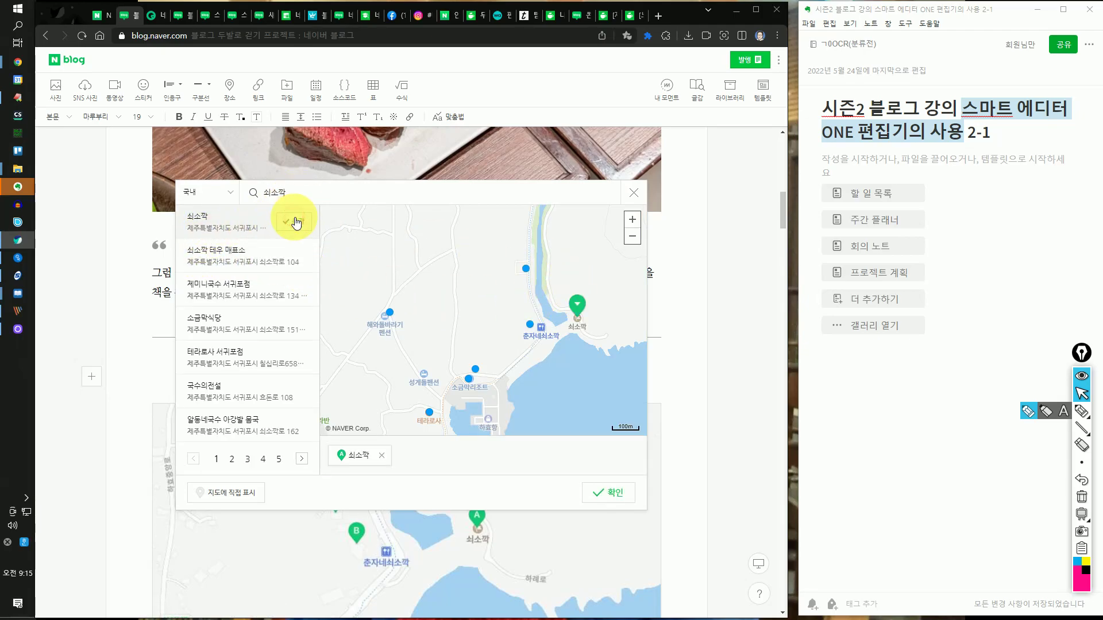
{"action": "mouse_move", "coordinate": [297, 327]}
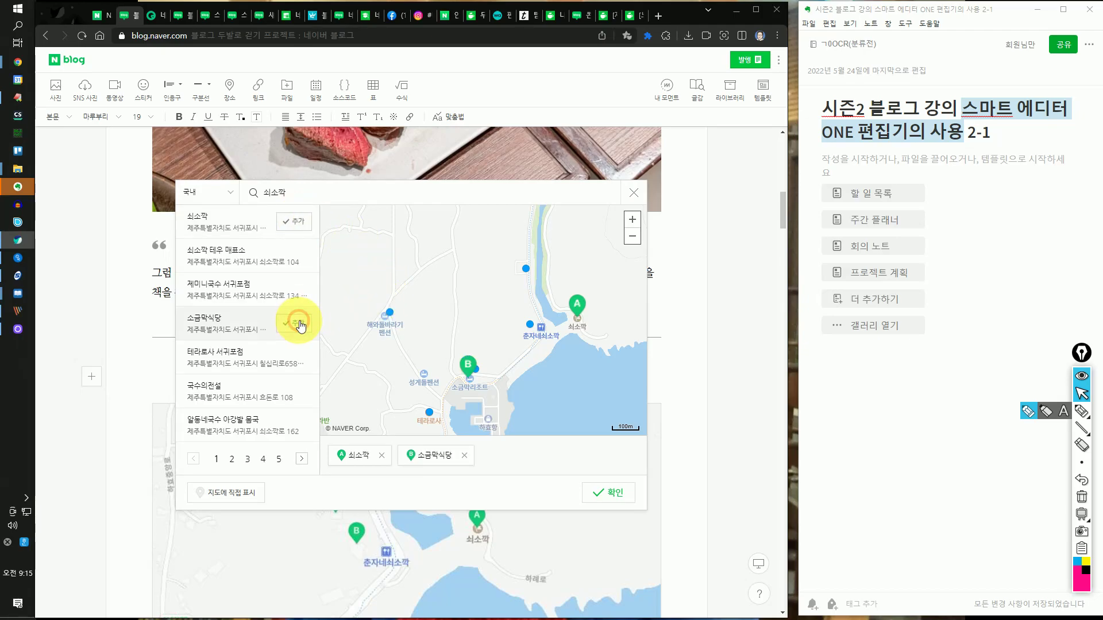
{"action": "left_click", "coordinate": [294, 392]}
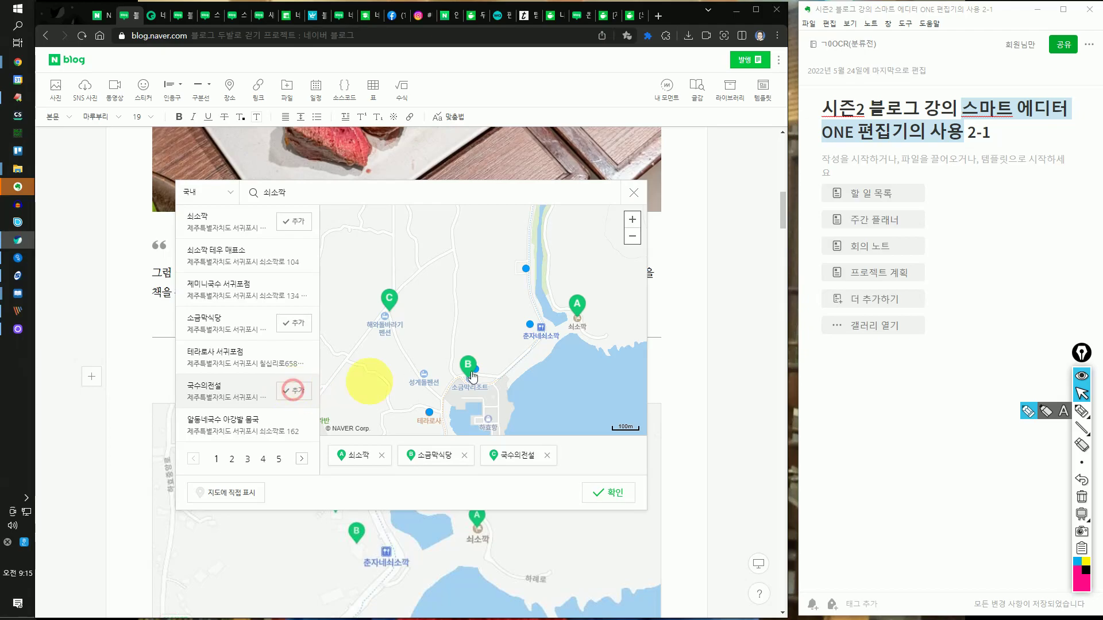
{"action": "left_click", "coordinate": [598, 493]}
{"action": "scroll", "coordinate": [422, 368], "scroll_direction": "down", "scroll_amount": 5}
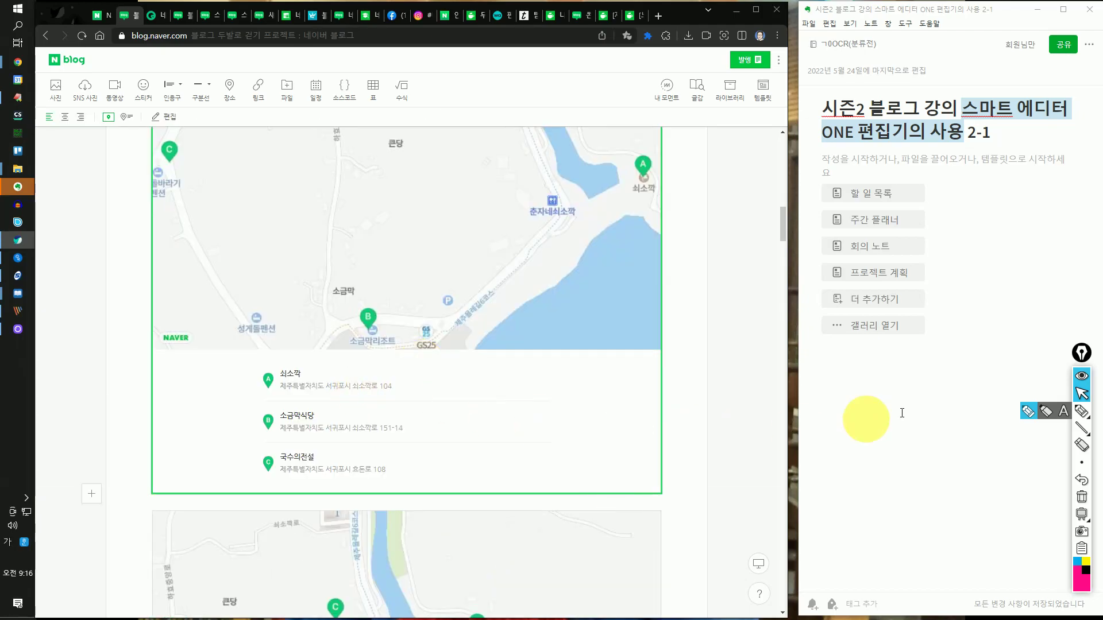
Mark the three place entries under the new map with pen strokes, and clear the drawing.
{"action": "left_click", "coordinate": [1082, 412]}
{"action": "mouse_move", "coordinate": [415, 325]}
{"action": "left_mouse_down"}
{"action": "mouse_move", "coordinate": [423, 451]}
{"action": "mouse_move", "coordinate": [324, 448]}
{"action": "mouse_move", "coordinate": [384, 447]}
{"action": "mouse_move", "coordinate": [389, 419]}
{"action": "mouse_move", "coordinate": [374, 408]}
{"action": "mouse_move", "coordinate": [393, 411]}
{"action": "left_mouse_up"}
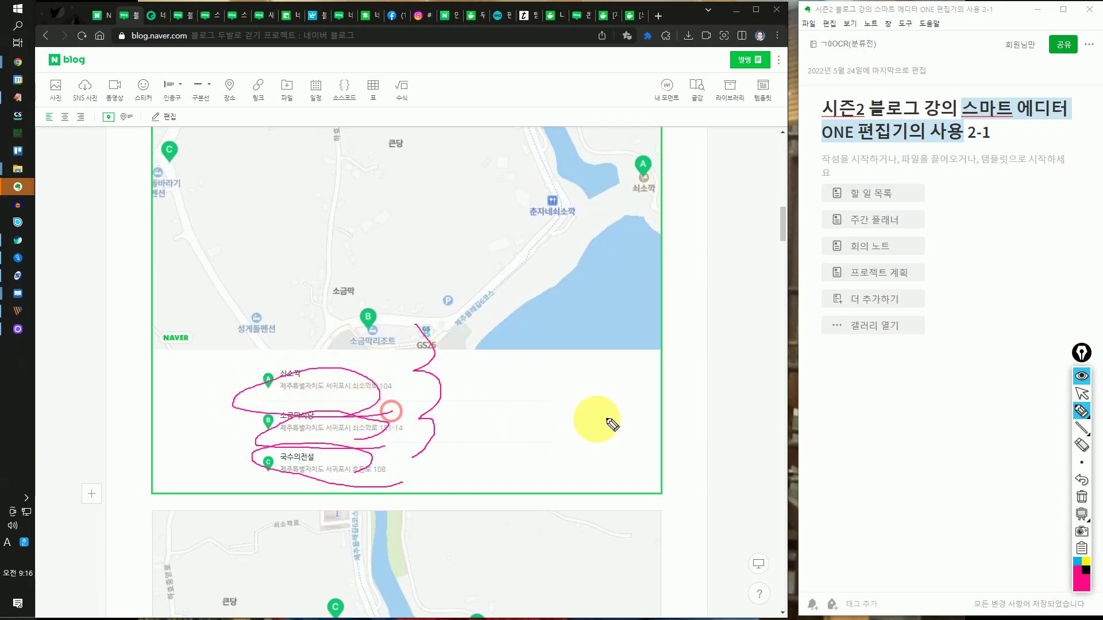
{"action": "left_click", "coordinate": [1076, 498]}
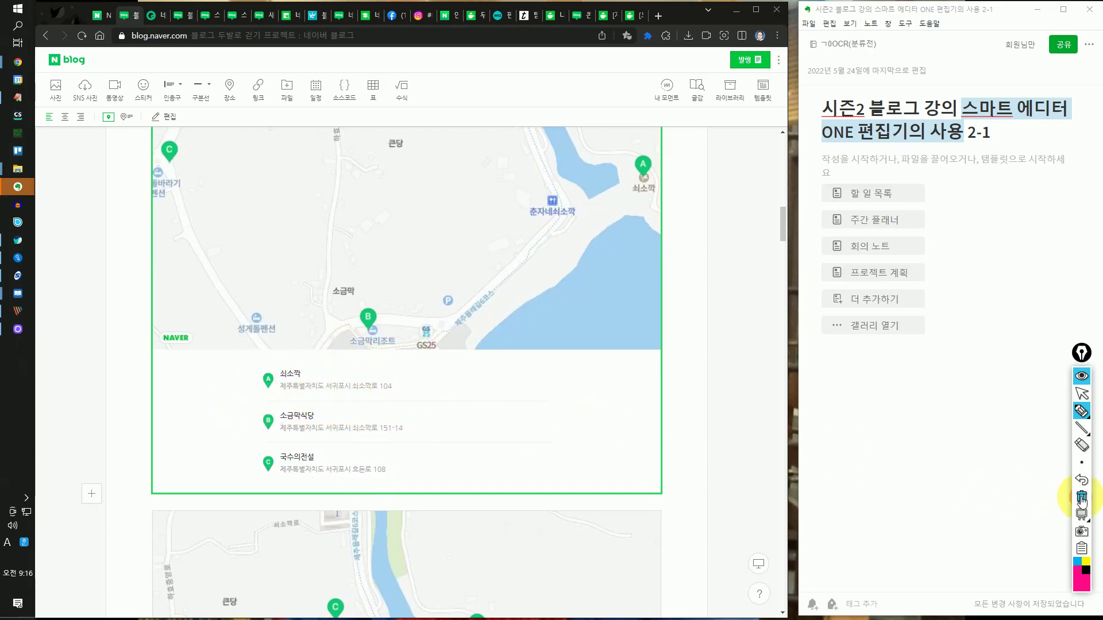
{"action": "left_click", "coordinate": [1082, 396]}
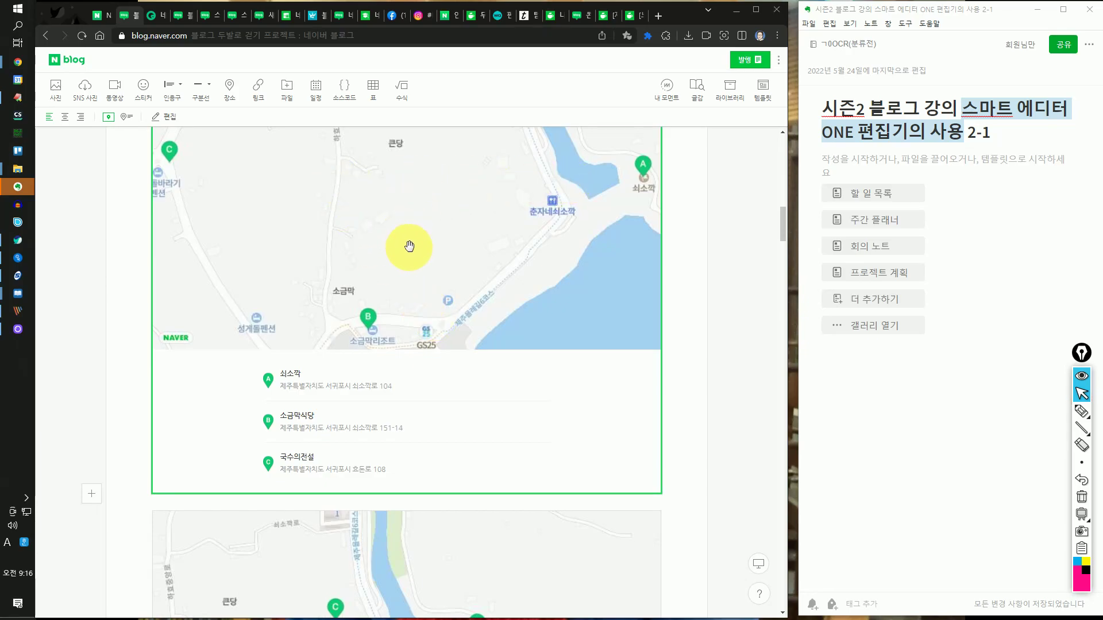
Open the library, circle its first place item and the empty slot with the pen, and clear the marks.
{"action": "scroll", "coordinate": [409, 246], "scroll_direction": "up", "scroll_amount": 4}
{"action": "left_click", "coordinate": [731, 107]}
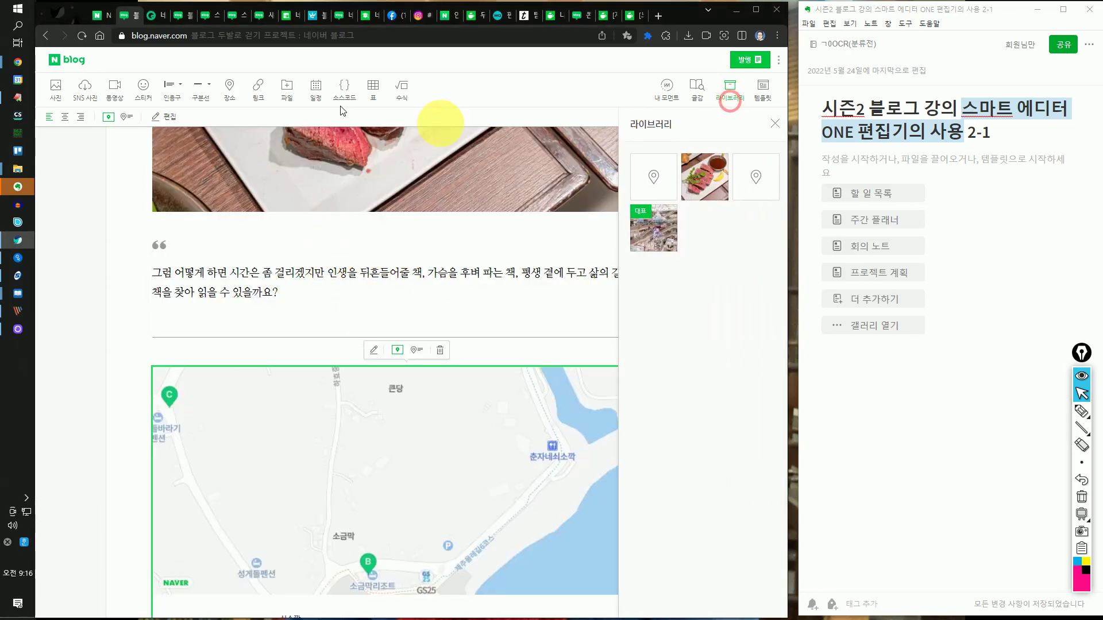
{"action": "left_click", "coordinate": [1080, 412]}
{"action": "mouse_move", "coordinate": [669, 192]}
{"action": "left_mouse_down"}
{"action": "mouse_move", "coordinate": [626, 164]}
{"action": "mouse_move", "coordinate": [673, 198]}
{"action": "left_mouse_up"}
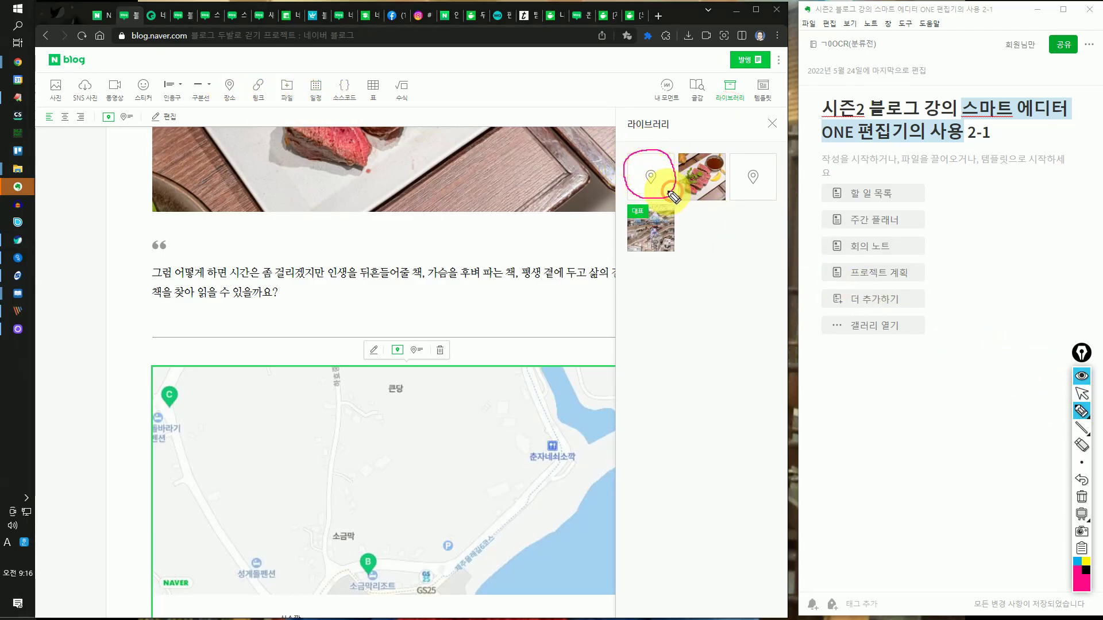
{"action": "left_click_drag", "start_coordinate": [659, 143], "coordinate": [670, 140]}
{"action": "left_click_drag", "start_coordinate": [713, 212], "coordinate": [719, 222]}
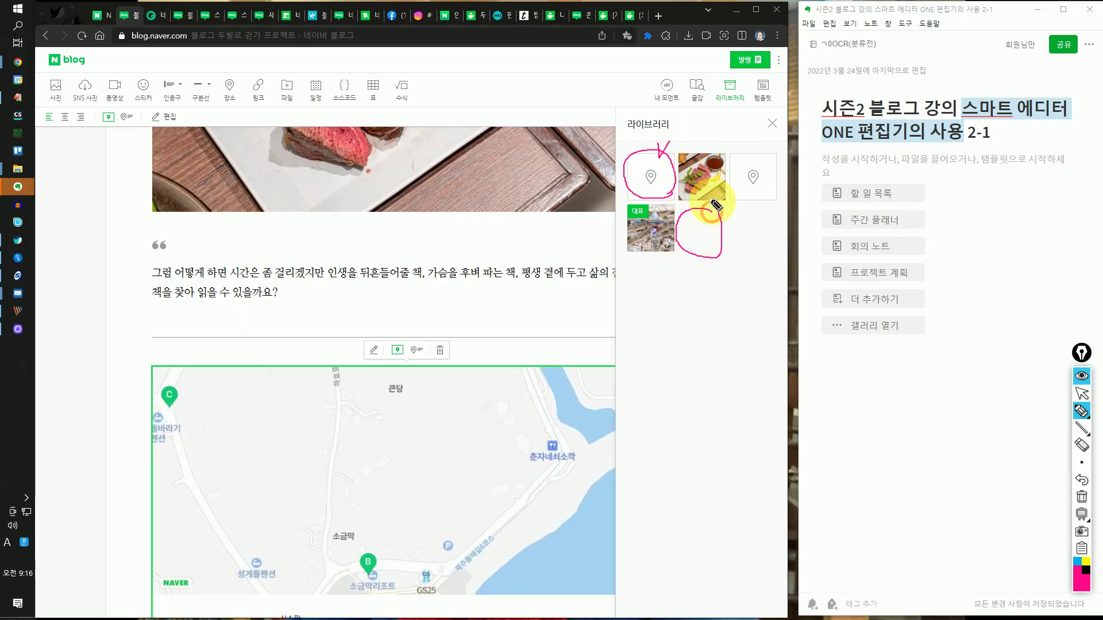
{"action": "left_click", "coordinate": [1082, 496]}
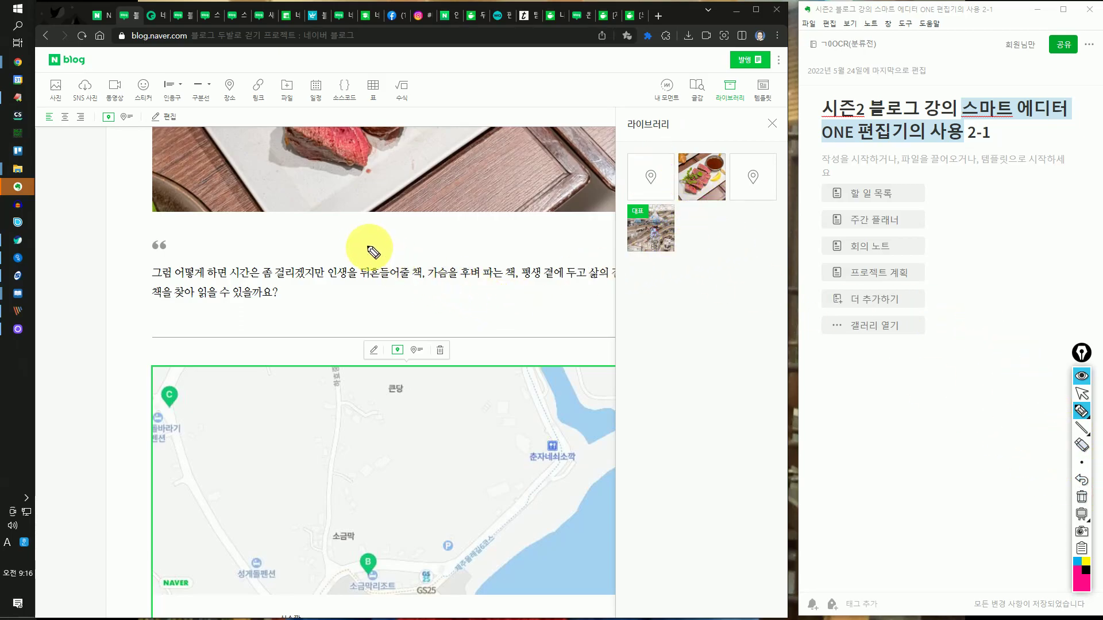
Handwrite and circle a pen note over the quotation above the map, and erase it.
{"action": "left_click_drag", "start_coordinate": [410, 221], "coordinate": [374, 268]}
{"action": "mouse_move", "coordinate": [303, 265]}
{"action": "left_mouse_down"}
{"action": "mouse_move", "coordinate": [357, 300]}
{"action": "mouse_move", "coordinate": [424, 291]}
{"action": "left_mouse_up"}
{"action": "mouse_move", "coordinate": [386, 330]}
{"action": "left_mouse_down"}
{"action": "mouse_move", "coordinate": [357, 246]}
{"action": "mouse_move", "coordinate": [315, 308]}
{"action": "mouse_move", "coordinate": [402, 304]}
{"action": "left_mouse_up"}
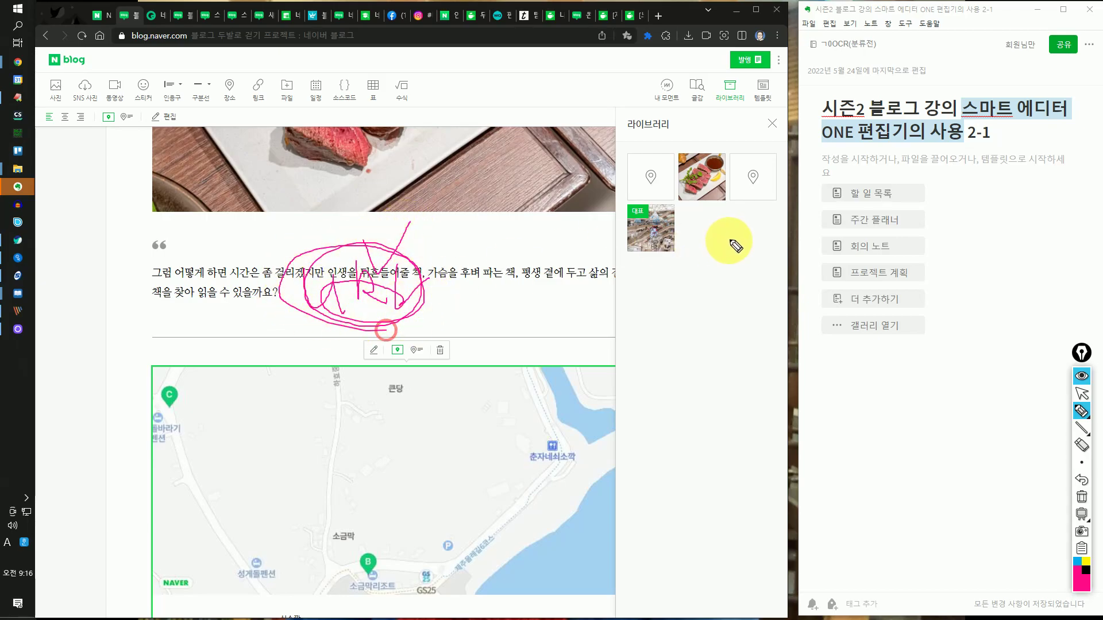
{"action": "left_click", "coordinate": [1081, 498]}
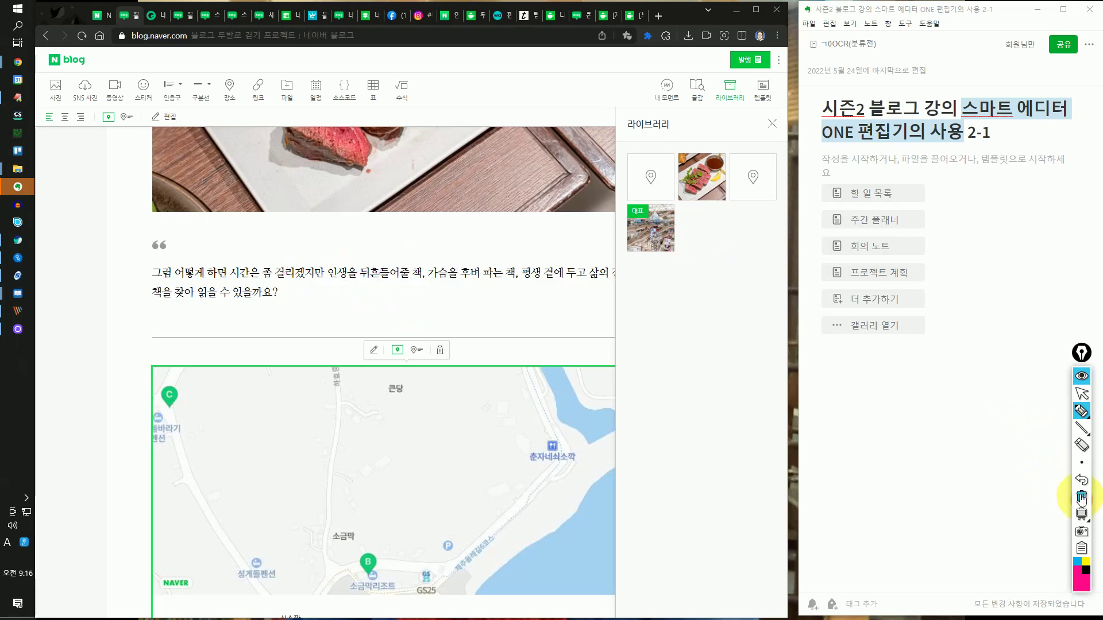
{"action": "left_click", "coordinate": [1081, 393]}
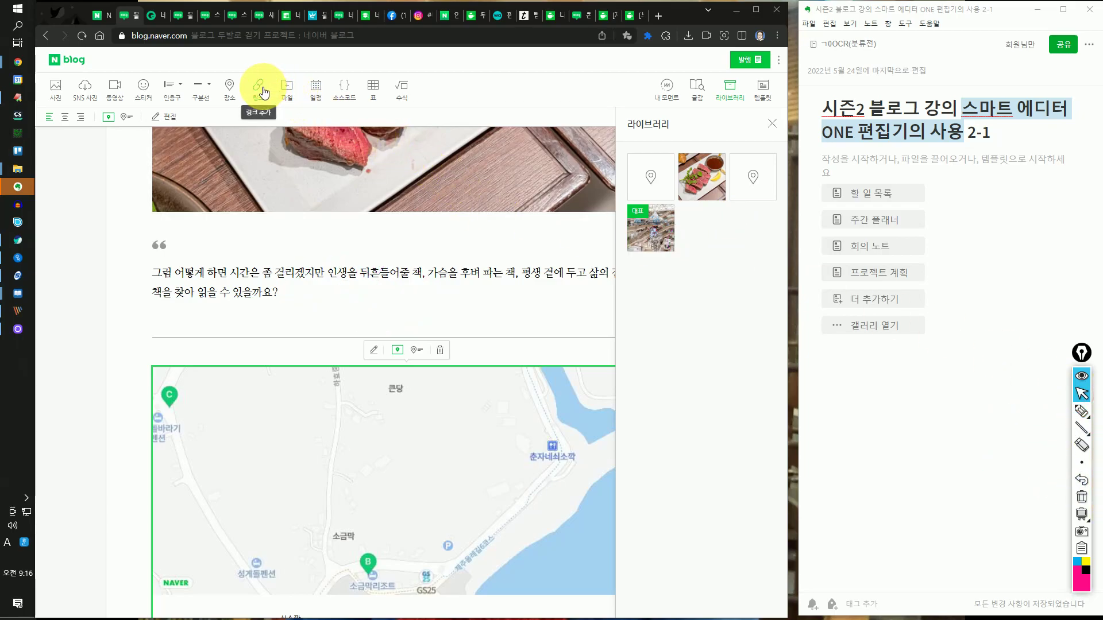
Find the YouTube link above the shopping mall photo and select its whole text.
{"action": "scroll", "coordinate": [302, 295], "scroll_direction": "down", "scroll_amount": 10}
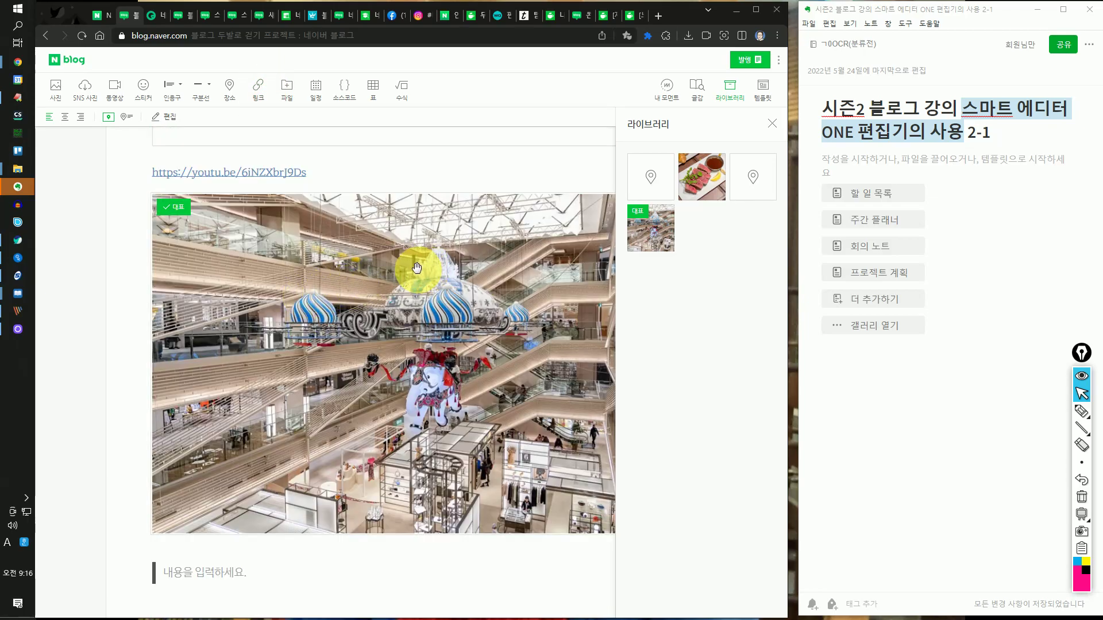
{"action": "left_click", "coordinate": [279, 173]}
{"action": "left_click", "coordinate": [197, 173]}
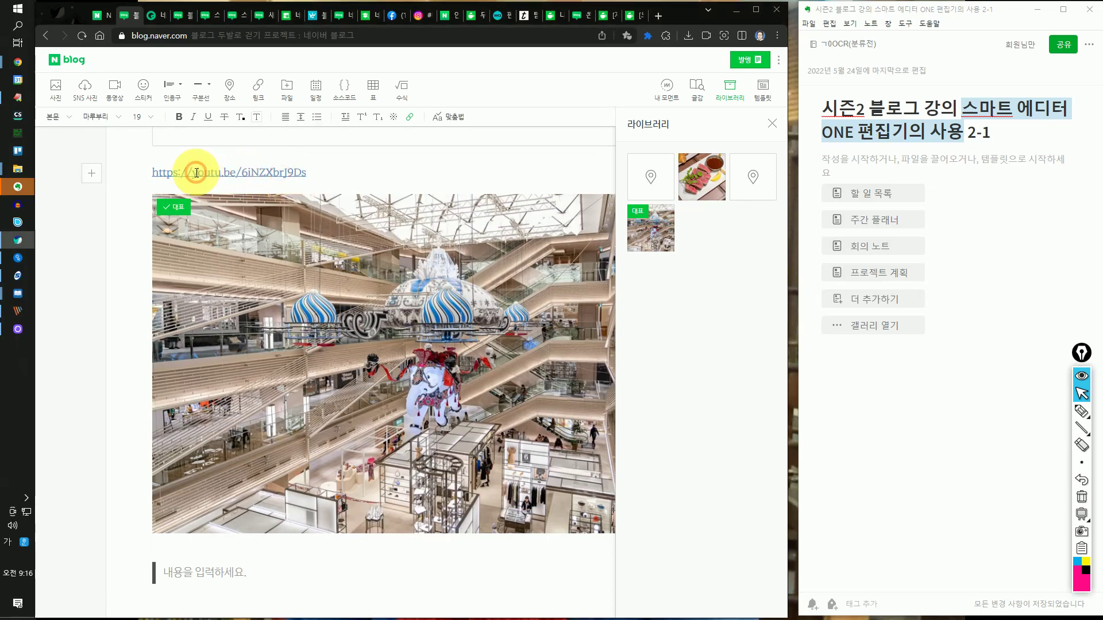
{"action": "left_click_drag", "start_coordinate": [152, 174], "coordinate": [359, 184]}
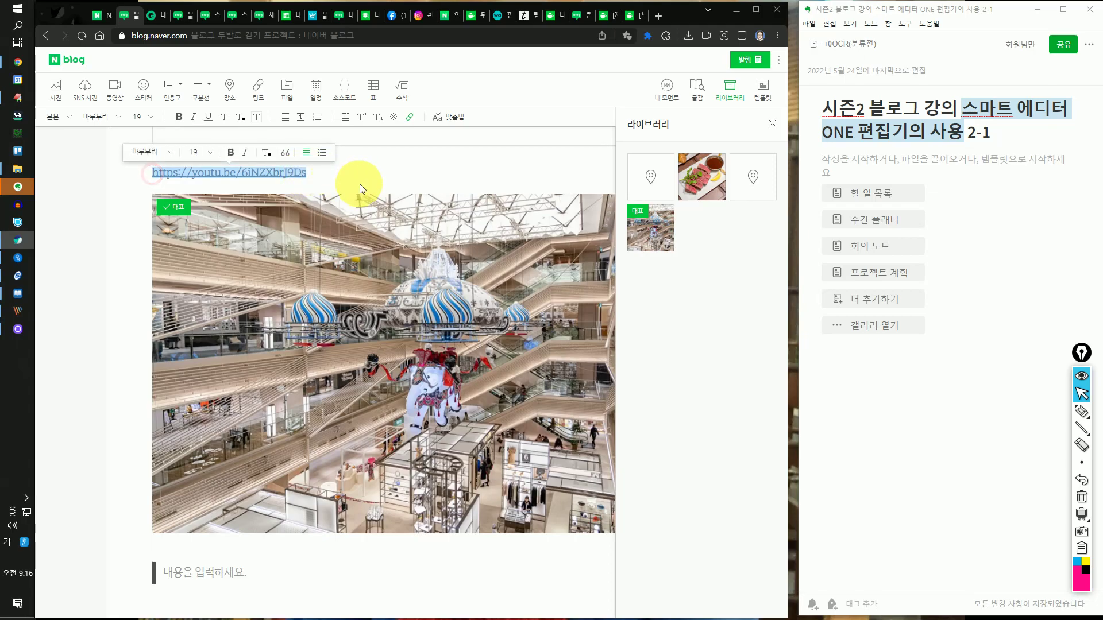
{"action": "scroll", "coordinate": [368, 229], "scroll_direction": "down", "scroll_amount": 10}
{"action": "left_click", "coordinate": [350, 249]}
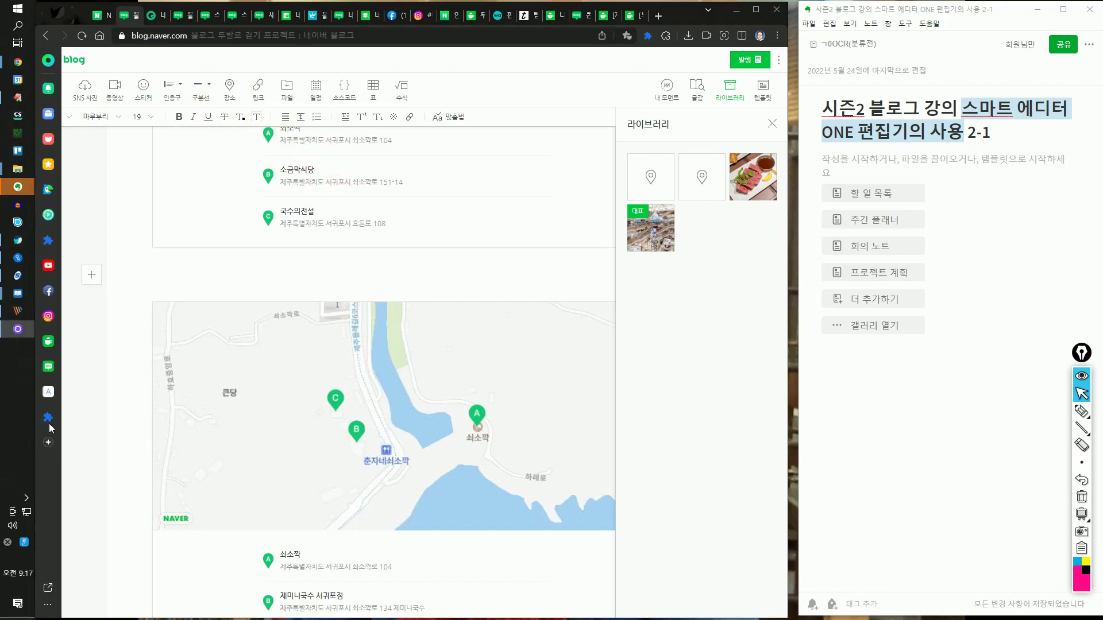
{"action": "left_click", "coordinate": [250, 269]}
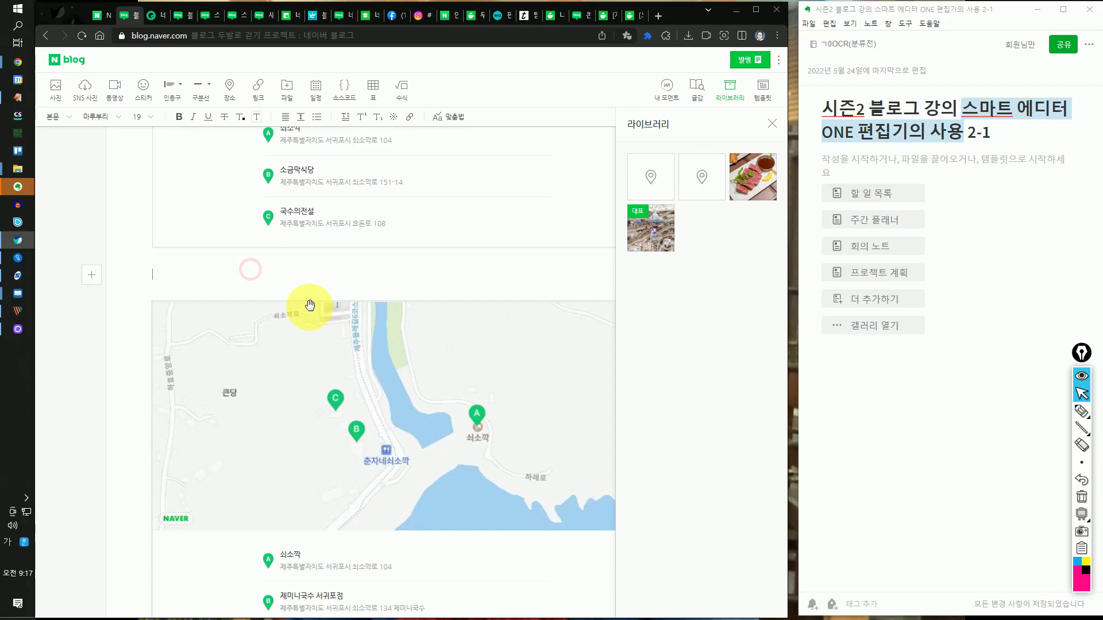
{"action": "type", "text": "https://youtu.be/gmbBWX8D4gU"}
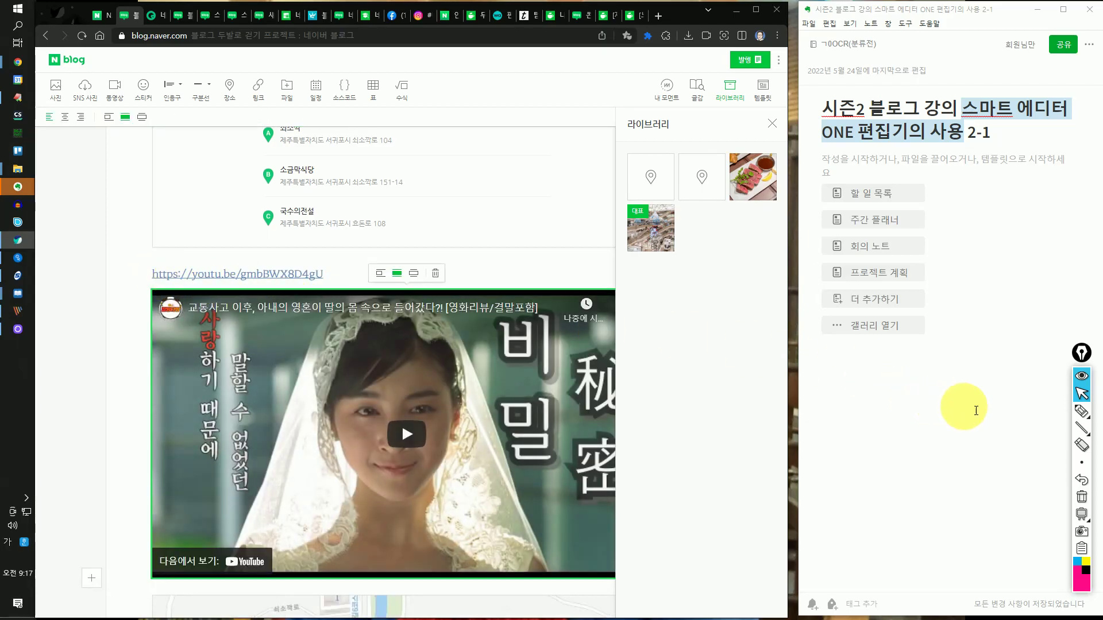
Circle the new YouTube link with the pen and mark the embedded video below it.
{"action": "left_click", "coordinate": [1082, 411]}
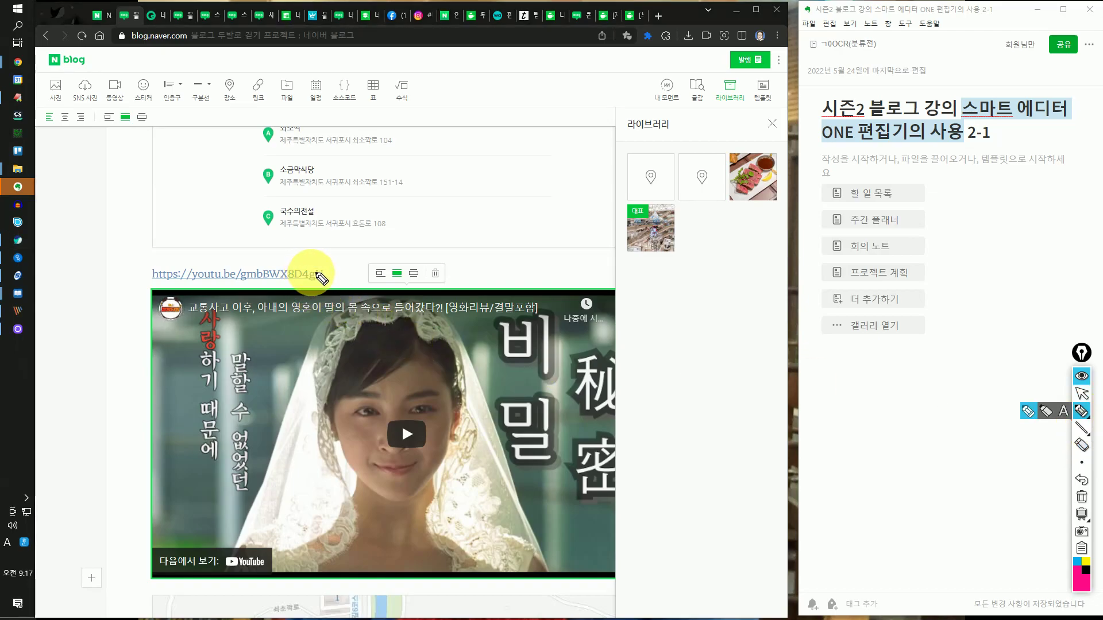
{"action": "mouse_move", "coordinate": [333, 283]}
{"action": "left_mouse_down"}
{"action": "mouse_move", "coordinate": [216, 289]}
{"action": "mouse_move", "coordinate": [153, 277]}
{"action": "mouse_move", "coordinate": [161, 253]}
{"action": "mouse_move", "coordinate": [325, 270]}
{"action": "mouse_move", "coordinate": [315, 264]}
{"action": "mouse_move", "coordinate": [339, 234]}
{"action": "left_mouse_up"}
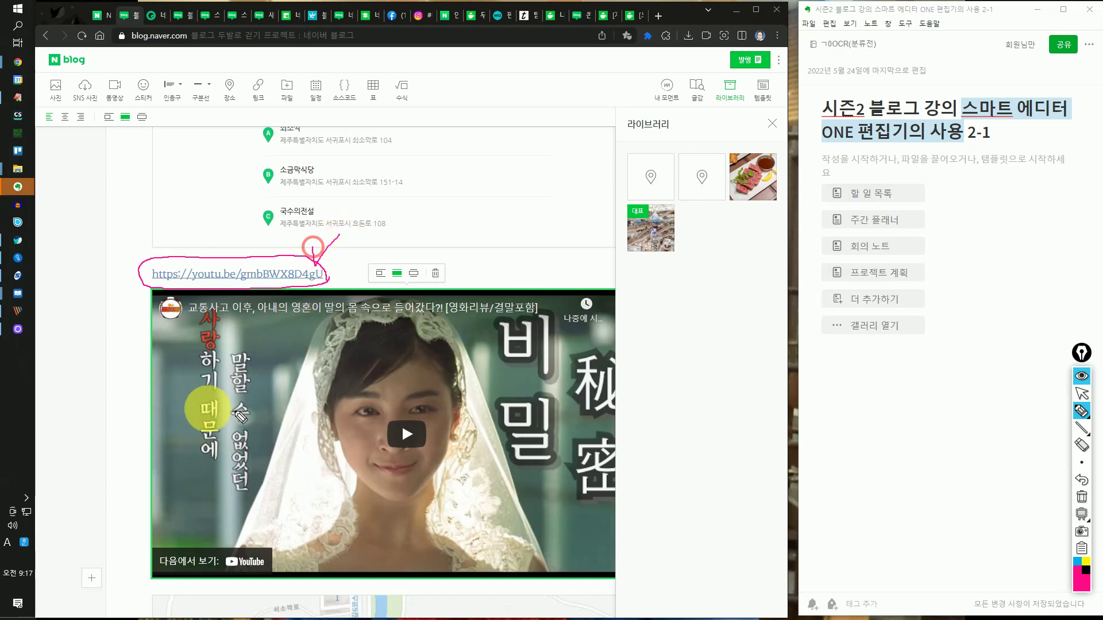
{"action": "mouse_move", "coordinate": [348, 328]}
{"action": "left_mouse_down"}
{"action": "mouse_move", "coordinate": [388, 436]}
{"action": "mouse_move", "coordinate": [376, 400]}
{"action": "mouse_move", "coordinate": [435, 451]}
{"action": "mouse_move", "coordinate": [403, 448]}
{"action": "mouse_move", "coordinate": [408, 425]}
{"action": "left_mouse_up"}
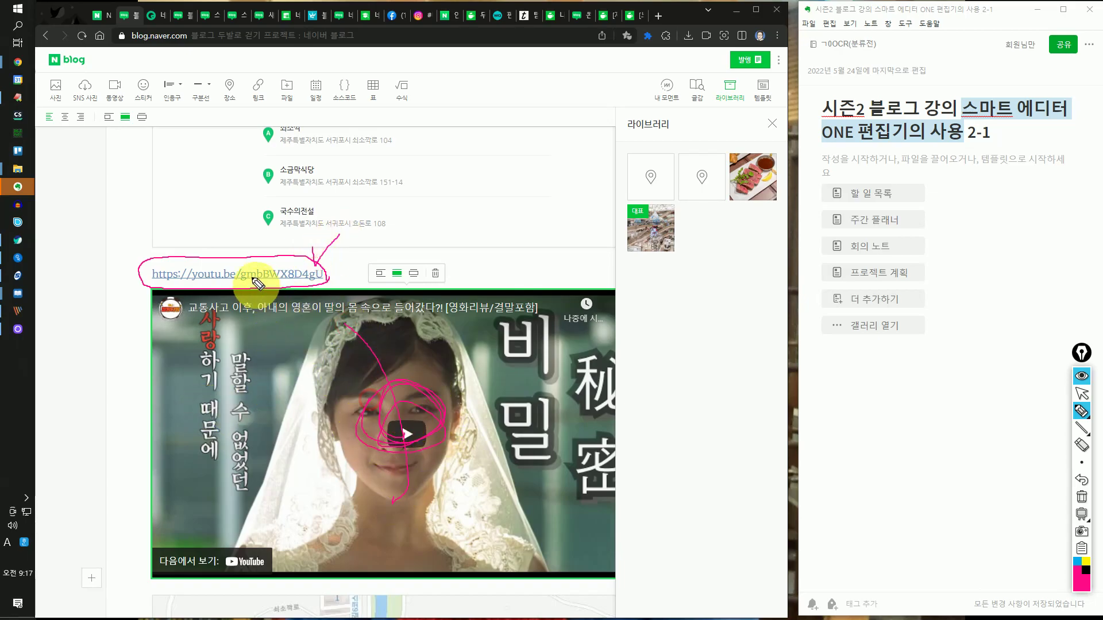
{"action": "left_click", "coordinate": [1082, 393]}
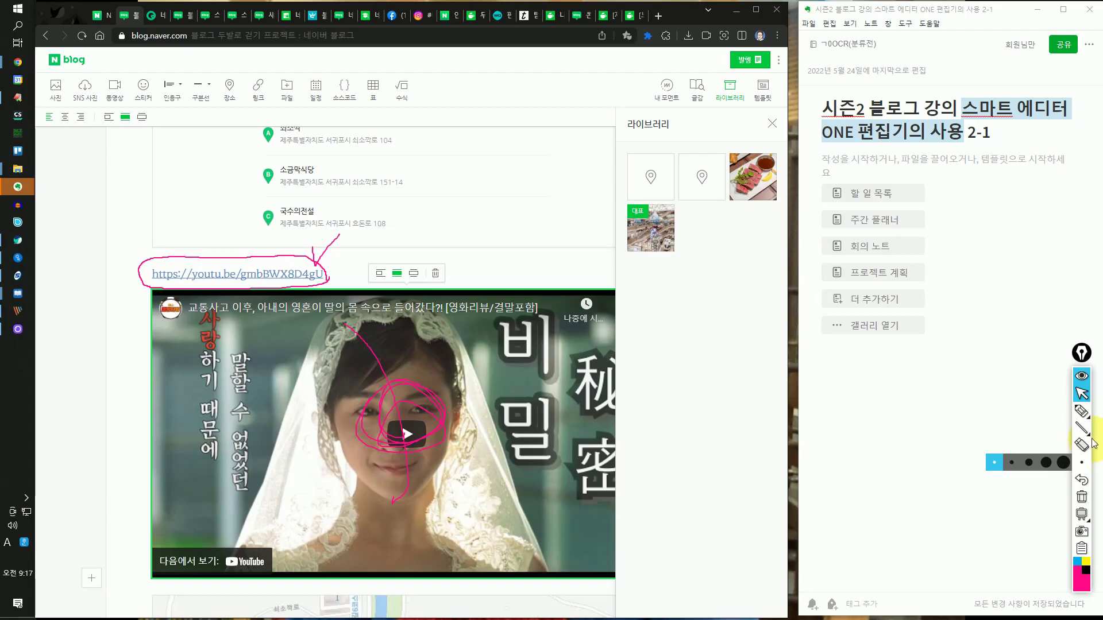
Handwrite 클립보드 with the pen above the embedded video and circle the word.
{"action": "left_click", "coordinate": [1082, 410]}
{"action": "left_click_drag", "start_coordinate": [481, 154], "coordinate": [537, 172]}
{"action": "mouse_move", "coordinate": [489, 184]}
{"action": "left_mouse_down"}
{"action": "mouse_move", "coordinate": [511, 213]}
{"action": "mouse_move", "coordinate": [647, 172]}
{"action": "left_mouse_up"}
{"action": "mouse_move", "coordinate": [590, 247]}
{"action": "left_mouse_down"}
{"action": "mouse_move", "coordinate": [451, 197]}
{"action": "mouse_move", "coordinate": [550, 235]}
{"action": "left_mouse_up"}
{"action": "left_click", "coordinate": [1082, 411]}
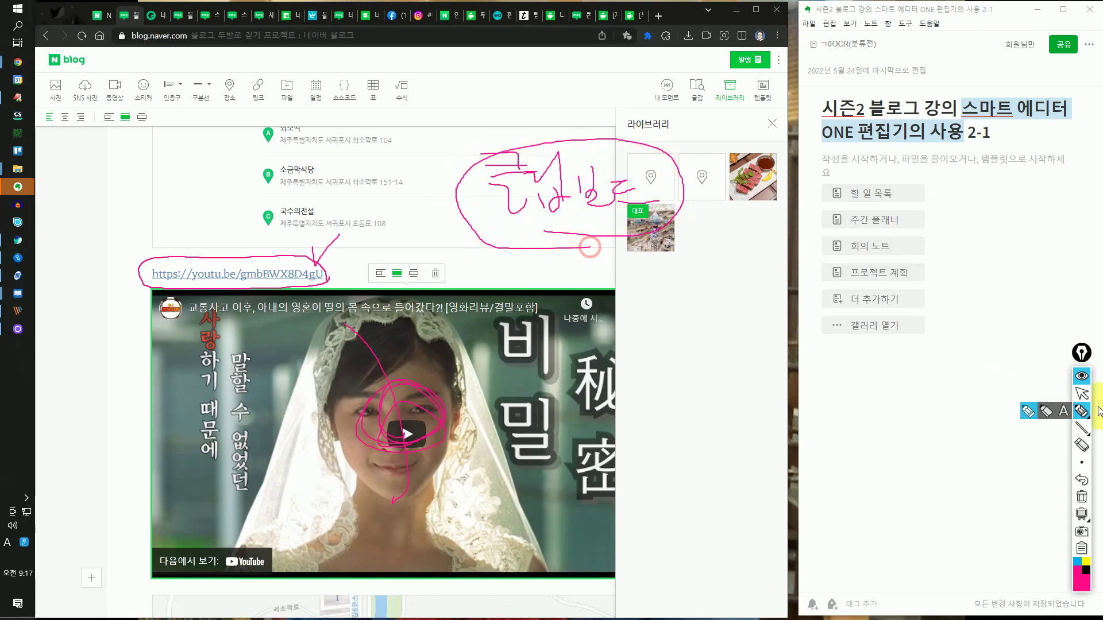
{"action": "left_click", "coordinate": [1083, 394]}
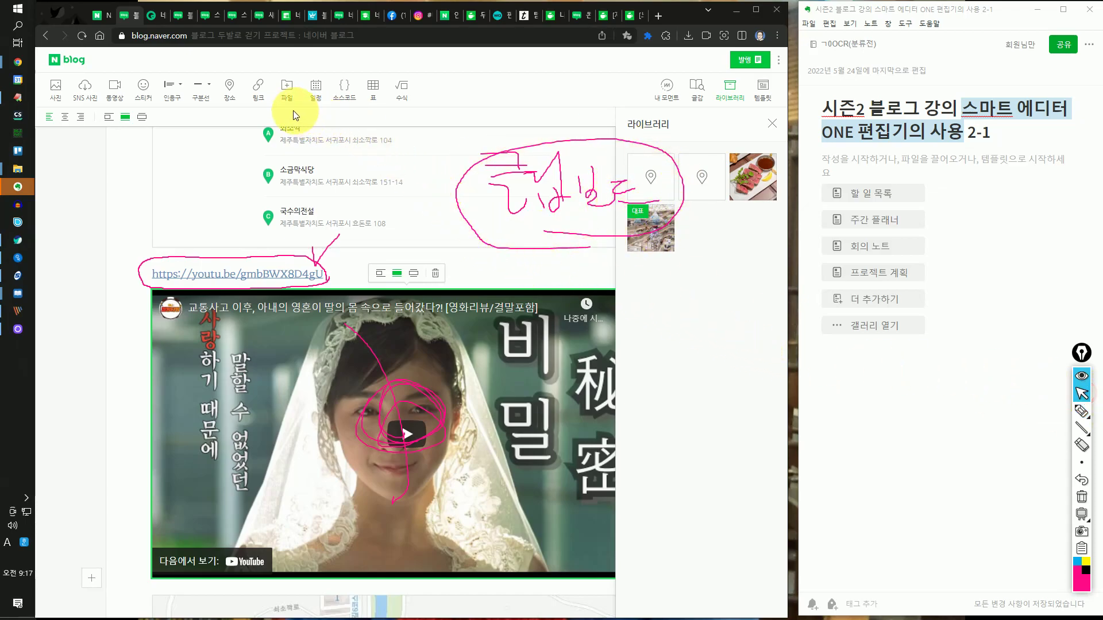
Insert the copied YouTube URL again below the first video as a link, and clear all pen marks.
{"action": "left_click", "coordinate": [260, 92]}
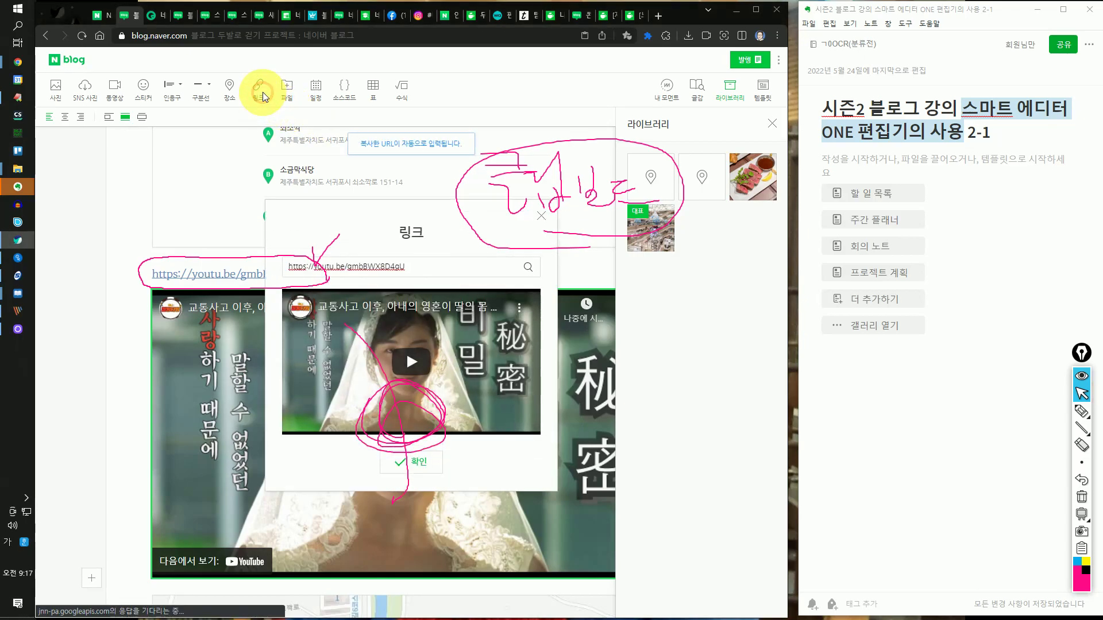
{"action": "left_click", "coordinate": [1082, 412]}
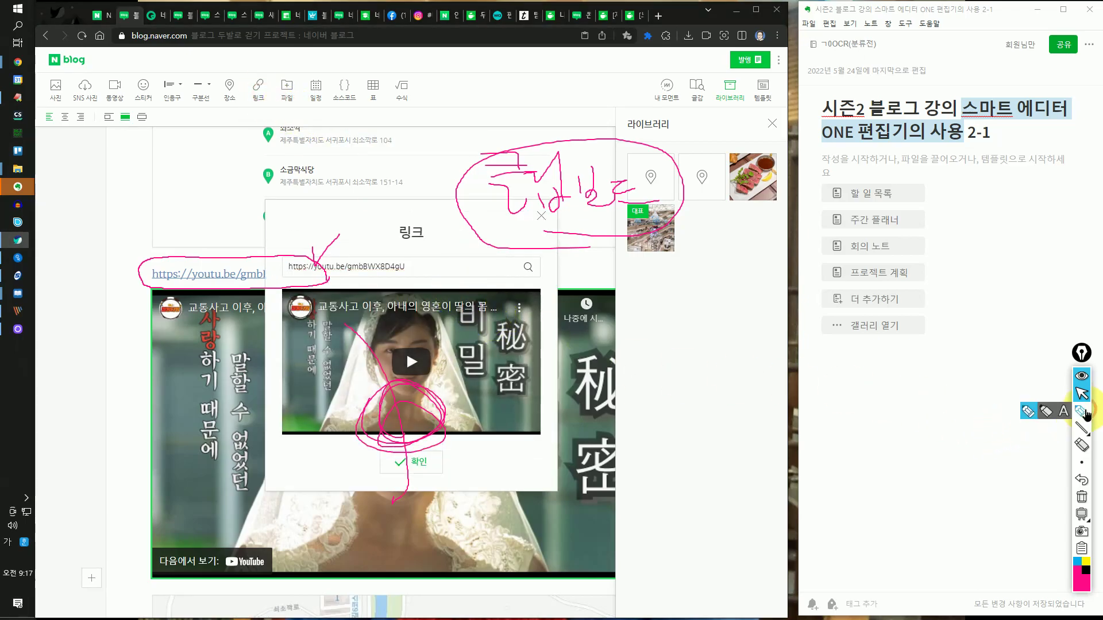
{"action": "mouse_move", "coordinate": [495, 362]}
{"action": "left_mouse_down"}
{"action": "mouse_move", "coordinate": [414, 353]}
{"action": "mouse_move", "coordinate": [493, 371]}
{"action": "left_mouse_up"}
{"action": "left_click", "coordinate": [1082, 394]}
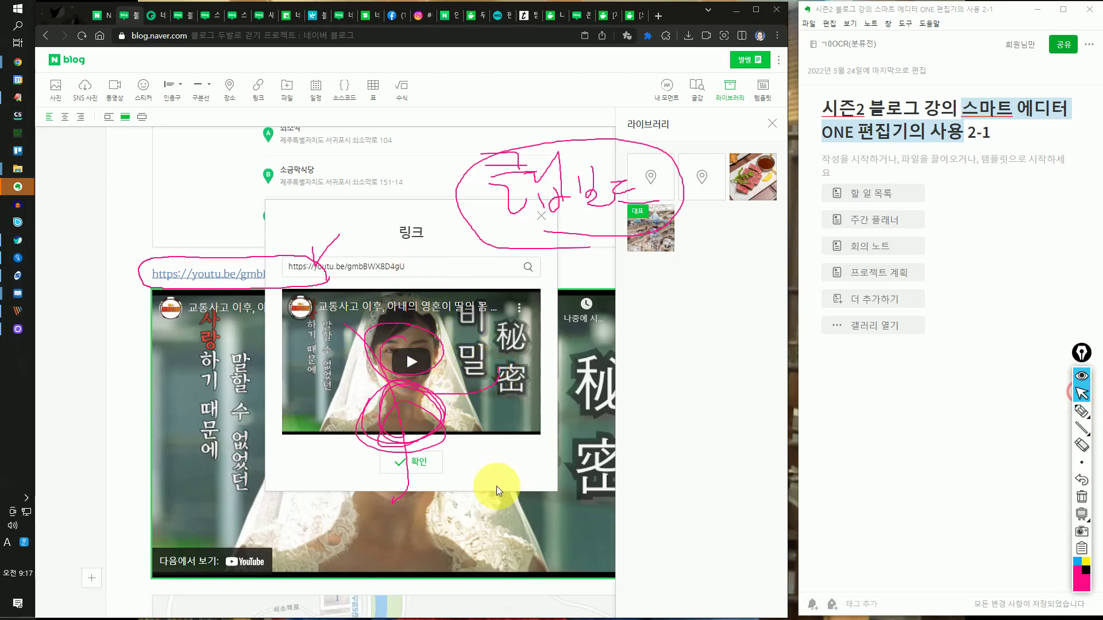
{"action": "left_click", "coordinate": [431, 471]}
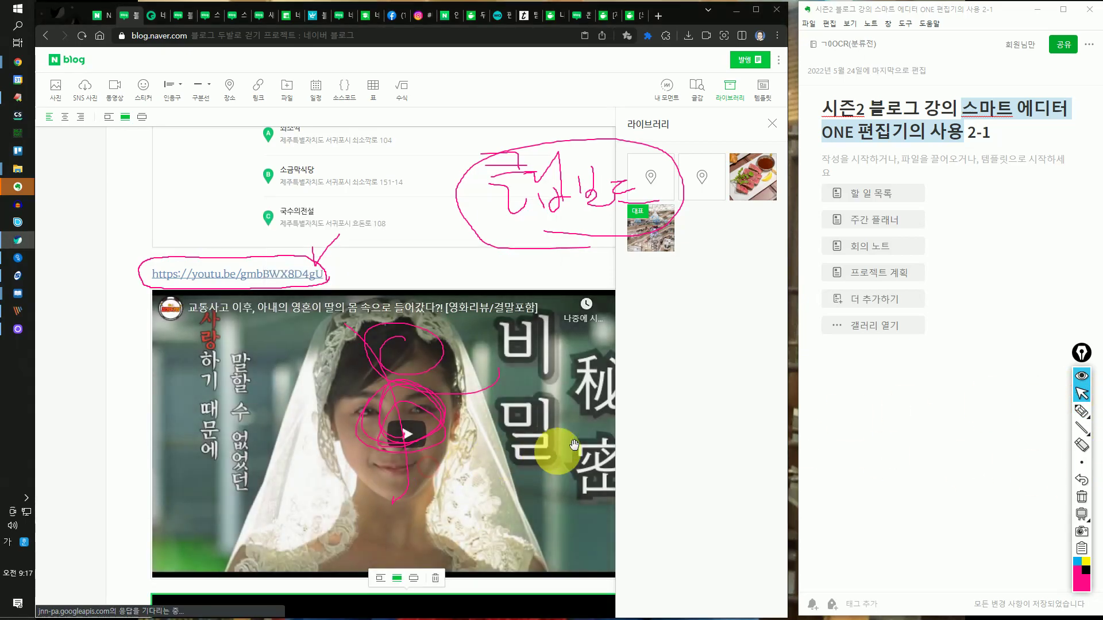
{"action": "left_click", "coordinate": [1082, 497]}
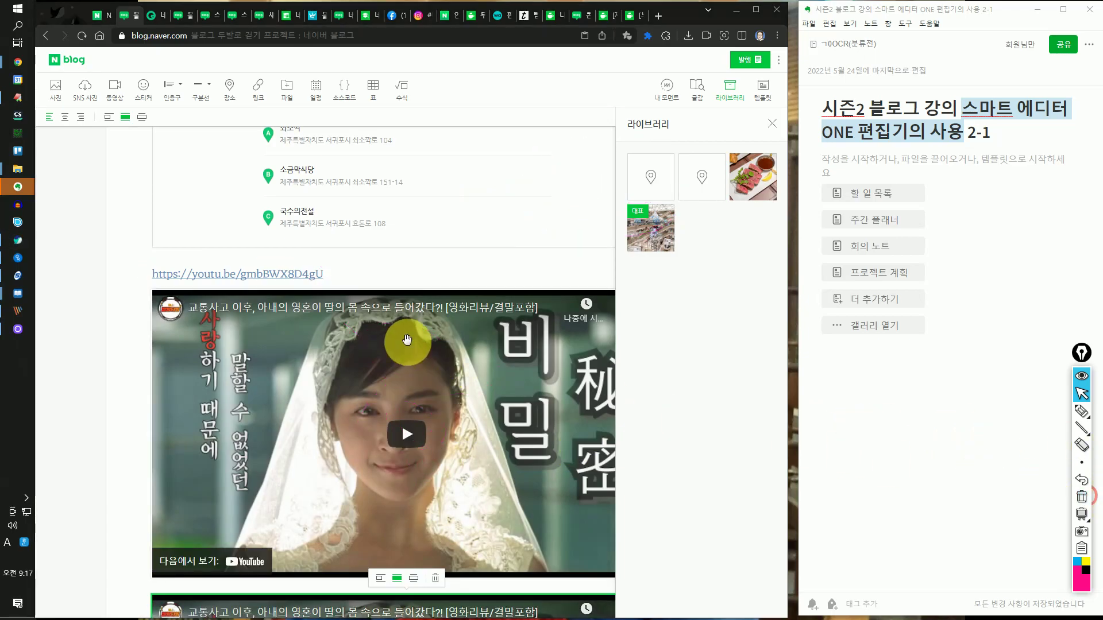
Compare the two embedded YouTube videos, and circle the library items with the pen and draw a cross beneath them.
{"action": "scroll", "coordinate": [344, 397], "scroll_direction": "down", "scroll_amount": 4}
{"action": "scroll", "coordinate": [288, 412], "scroll_direction": "up", "scroll_amount": 8}
{"action": "scroll", "coordinate": [338, 389], "scroll_direction": "up", "scroll_amount": 4}
{"action": "scroll", "coordinate": [352, 406], "scroll_direction": "down", "scroll_amount": 4}
{"action": "scroll", "coordinate": [389, 435], "scroll_direction": "down", "scroll_amount": 4}
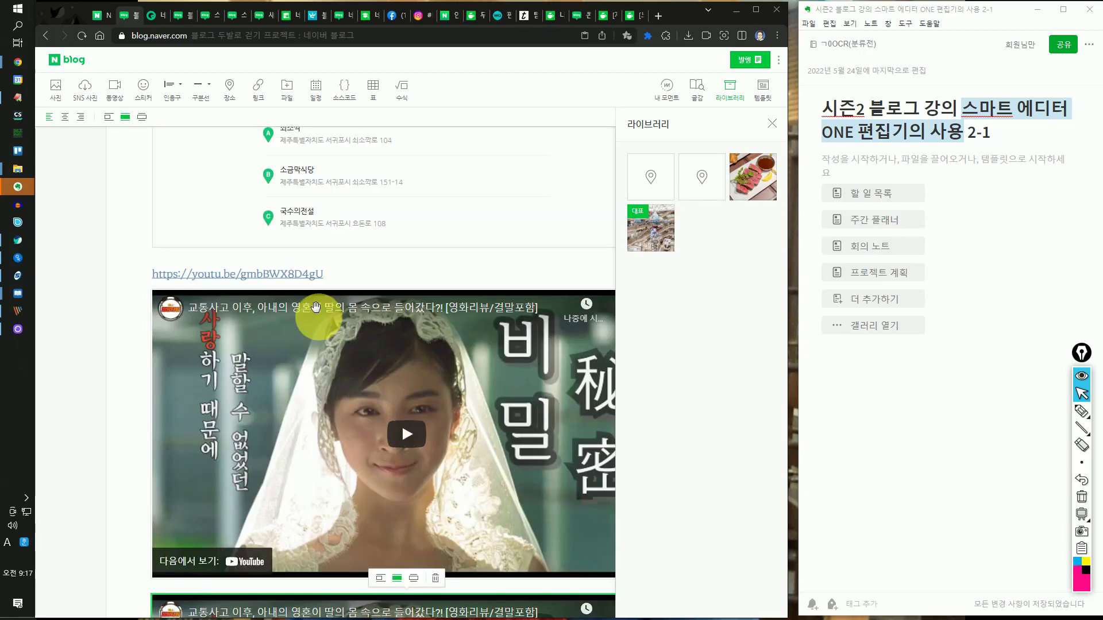
{"action": "scroll", "coordinate": [376, 382], "scroll_direction": "down", "scroll_amount": 4}
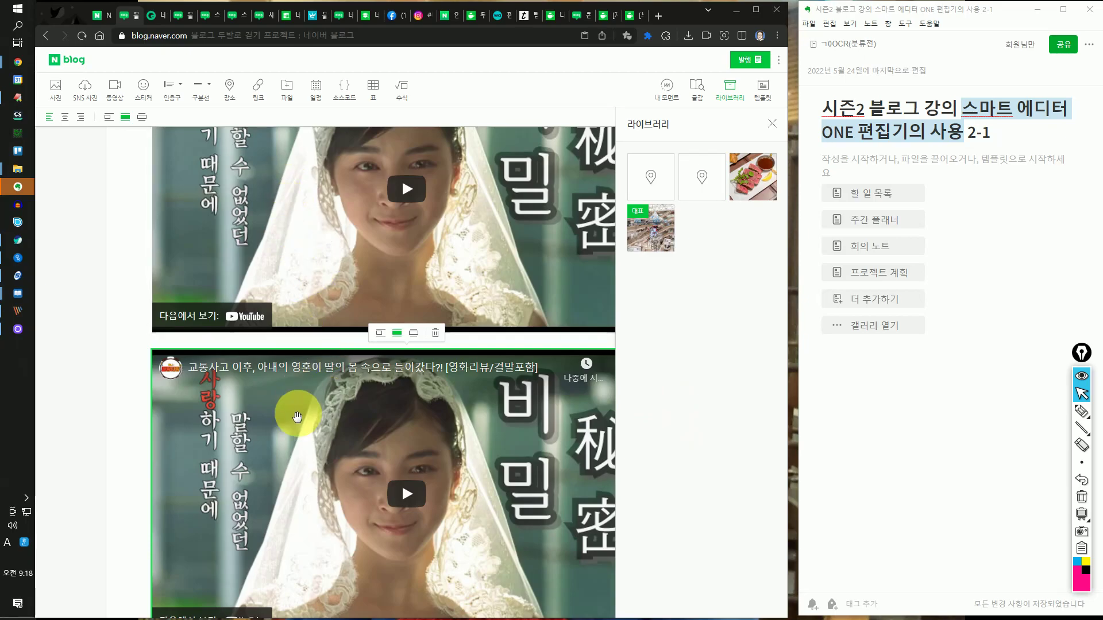
{"action": "left_click", "coordinate": [1082, 412]}
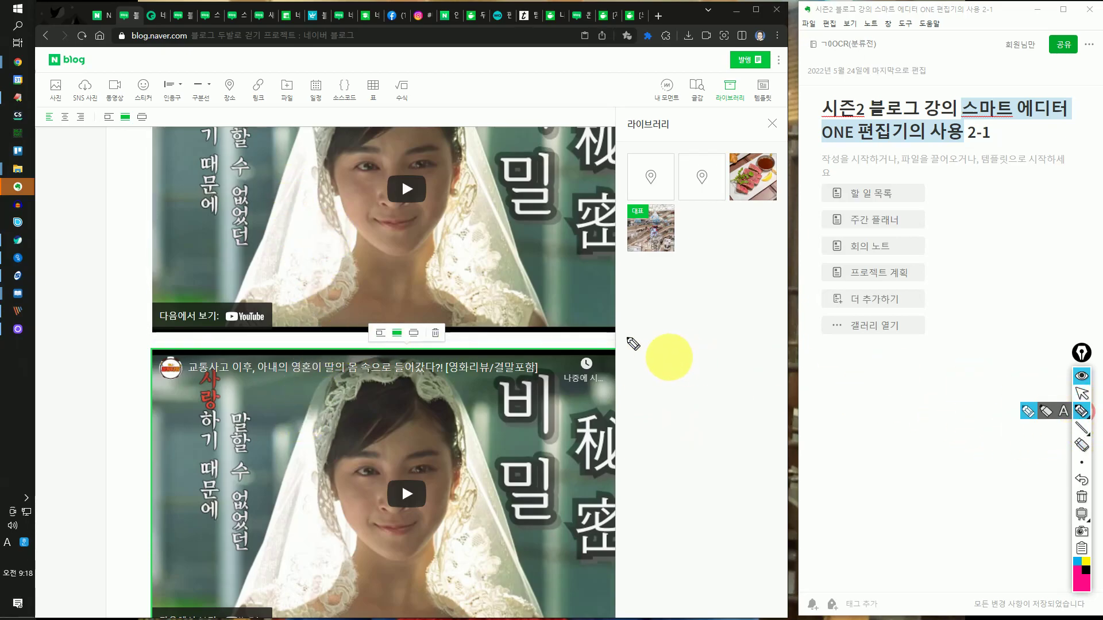
{"action": "mouse_move", "coordinate": [695, 275]}
{"action": "left_mouse_down"}
{"action": "mouse_move", "coordinate": [636, 271]}
{"action": "mouse_move", "coordinate": [701, 115]}
{"action": "mouse_move", "coordinate": [696, 278]}
{"action": "mouse_move", "coordinate": [665, 313]}
{"action": "left_mouse_up"}
{"action": "left_click_drag", "start_coordinate": [664, 263], "coordinate": [732, 339]}
{"action": "left_click", "coordinate": [1081, 394]}
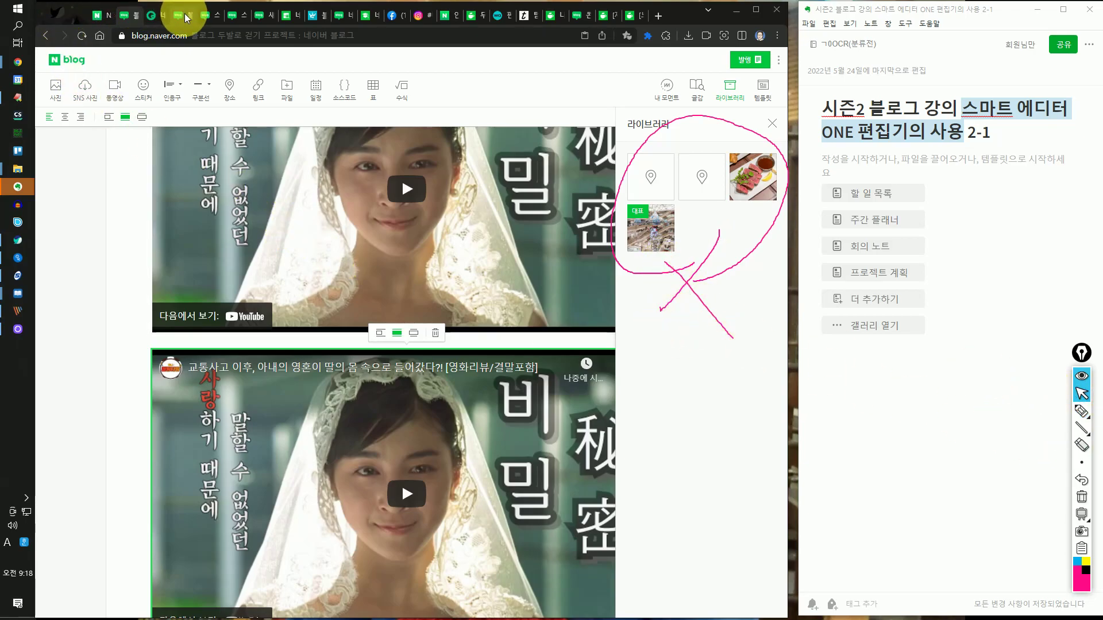
{"action": "left_click", "coordinate": [207, 15]}
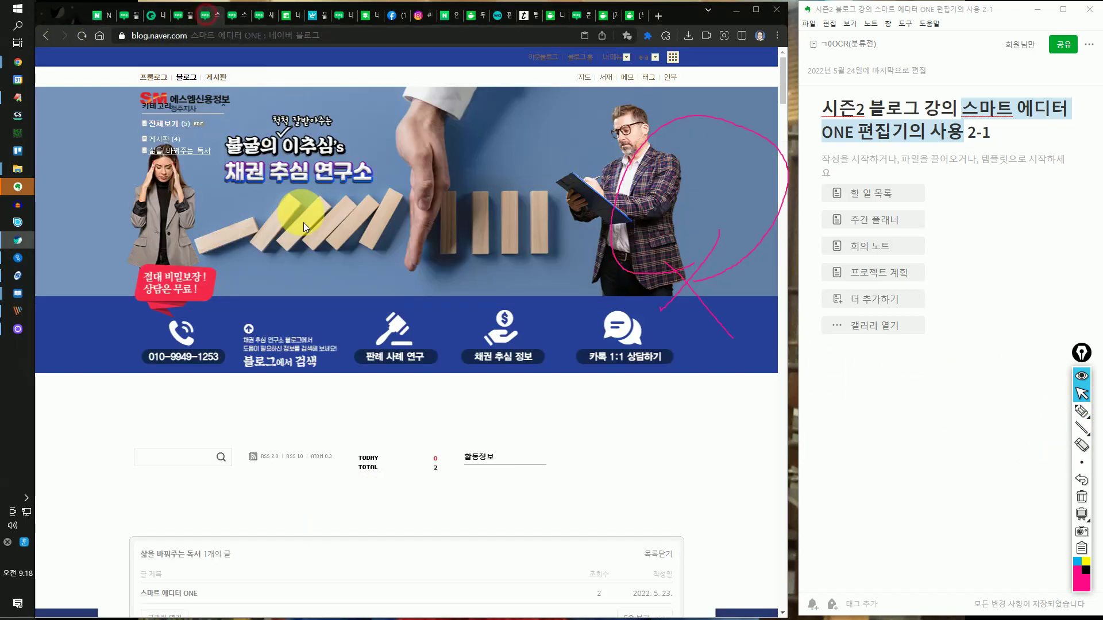
{"action": "left_click", "coordinate": [235, 10]}
{"action": "left_click", "coordinate": [258, 16]}
{"action": "scroll", "coordinate": [322, 262], "scroll_direction": "up", "scroll_amount": 5}
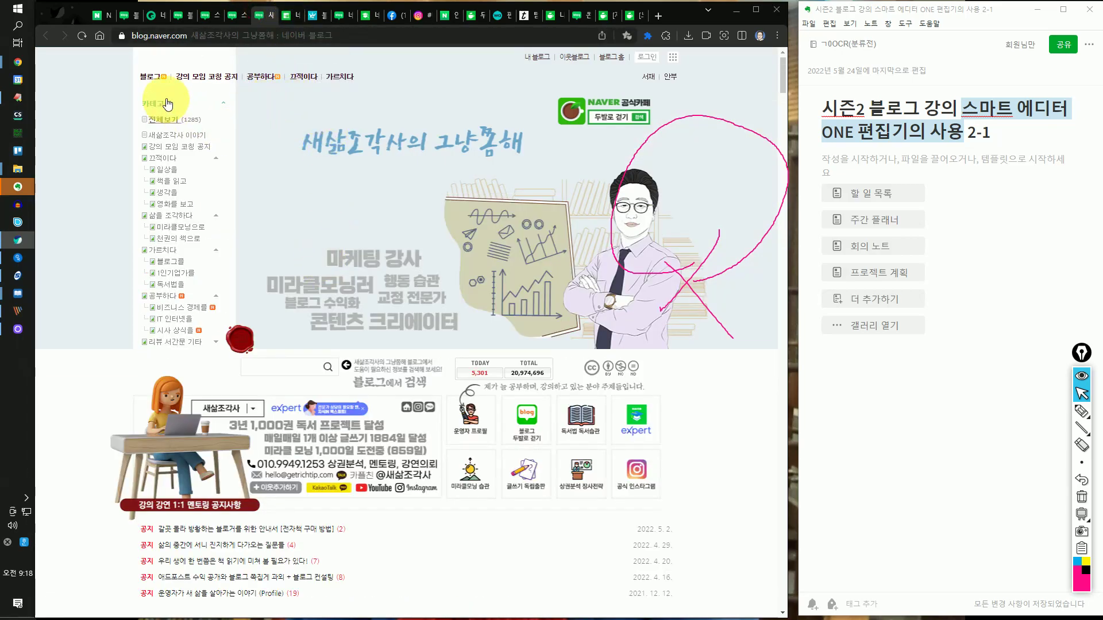
{"action": "left_click", "coordinate": [338, 18]}
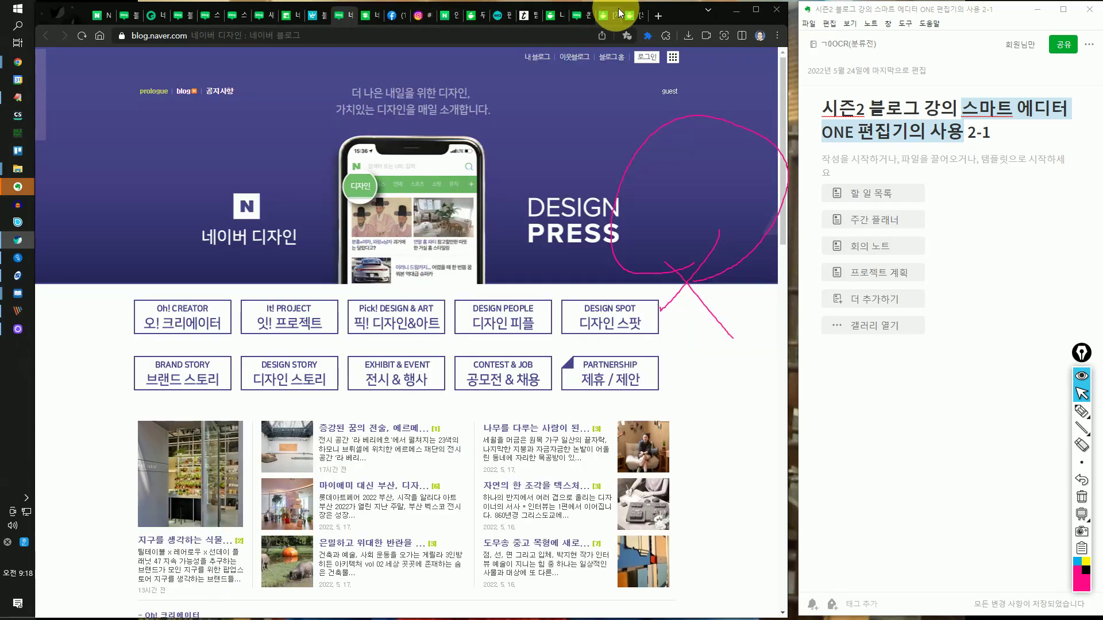
Open the Naver news article on the Samsung SDI–Stellantis battery plant in a new browser tab and copy its group photo's image address.
{"action": "left_click", "coordinate": [659, 17]}
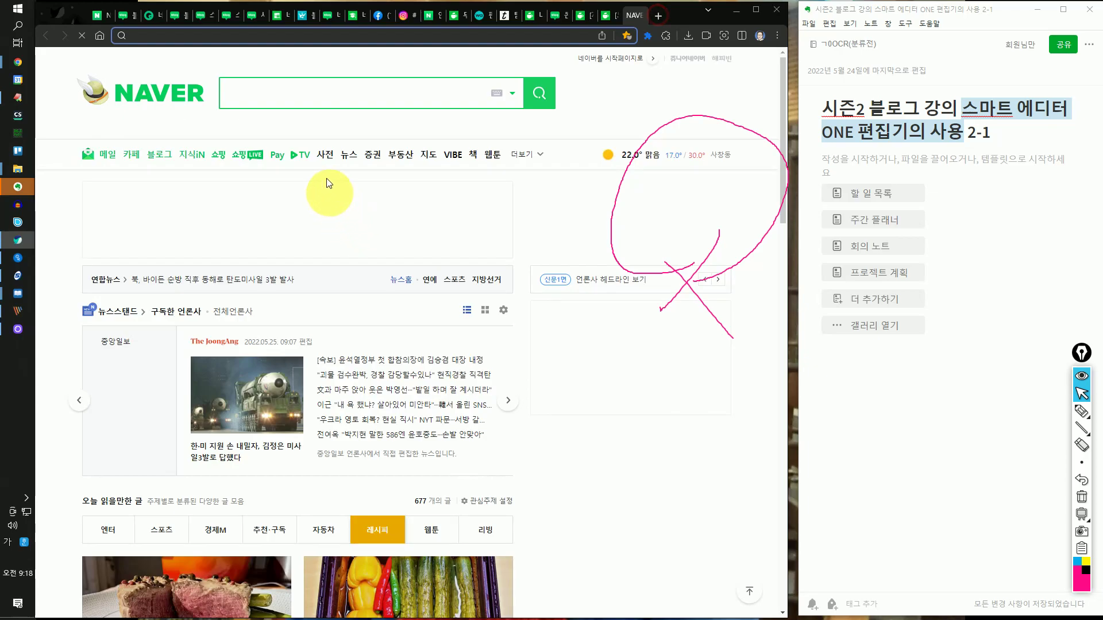
{"action": "left_click", "coordinate": [348, 155]}
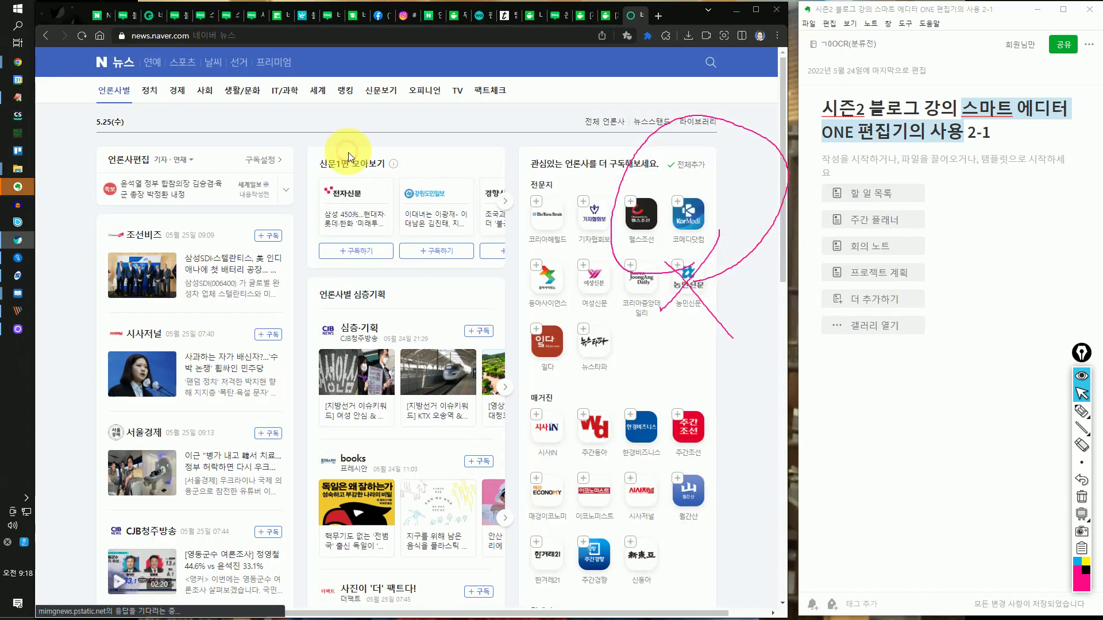
{"action": "left_click", "coordinate": [134, 266]}
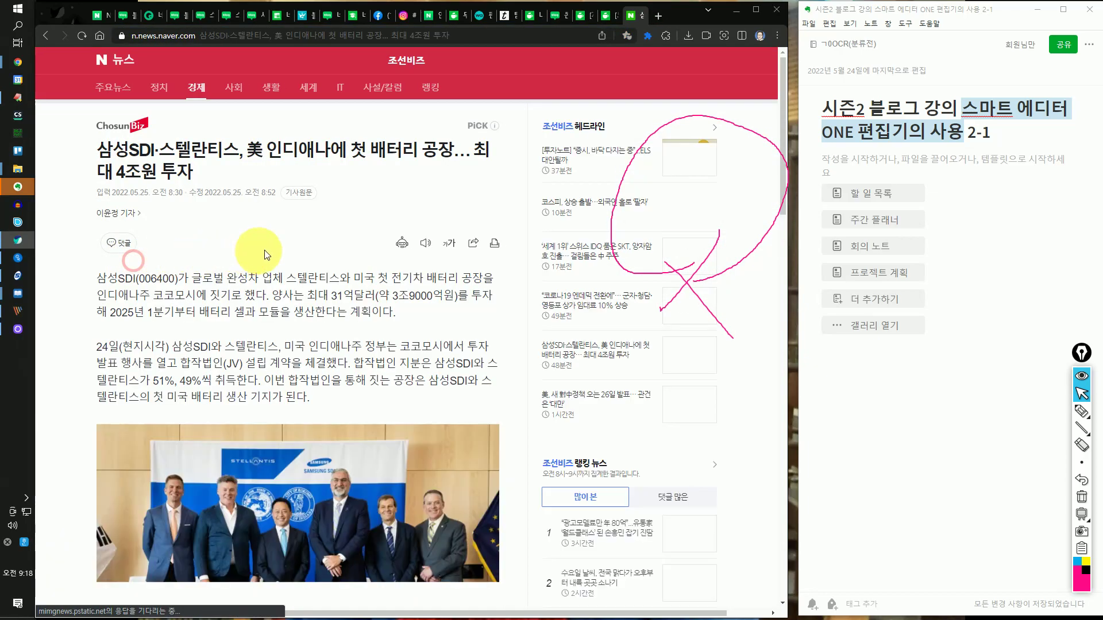
{"action": "scroll", "coordinate": [247, 247], "scroll_direction": "down", "scroll_amount": 5}
{"action": "right_click", "coordinate": [196, 236]}
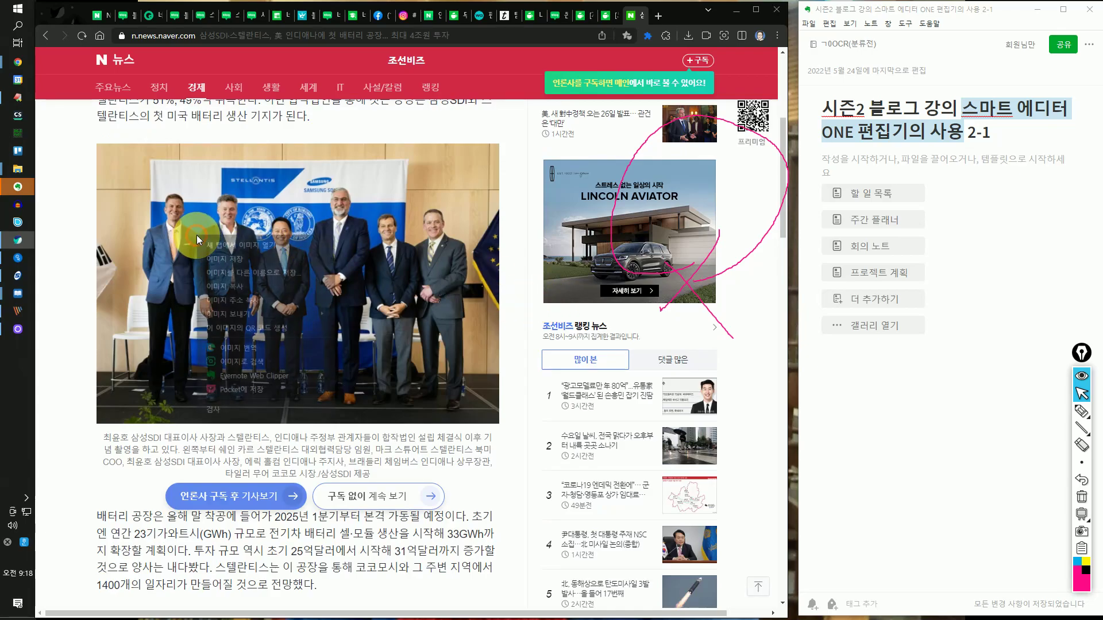
{"action": "left_click", "coordinate": [295, 303]}
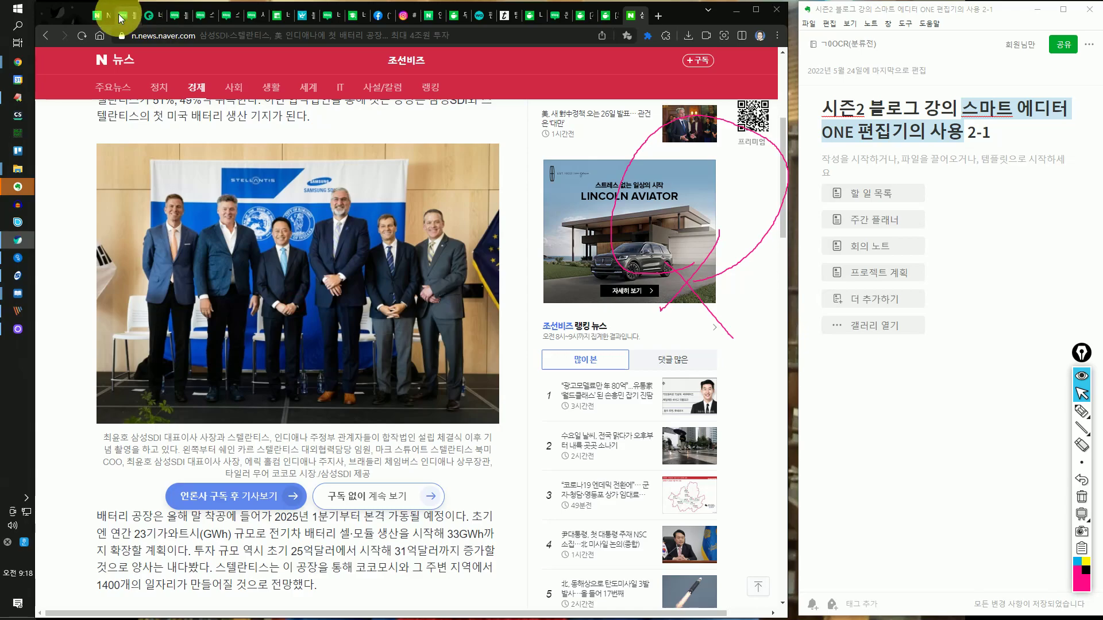
Paste the copied image address into the blog post on a new line below the second YouTube video.
{"action": "left_click", "coordinate": [122, 15]}
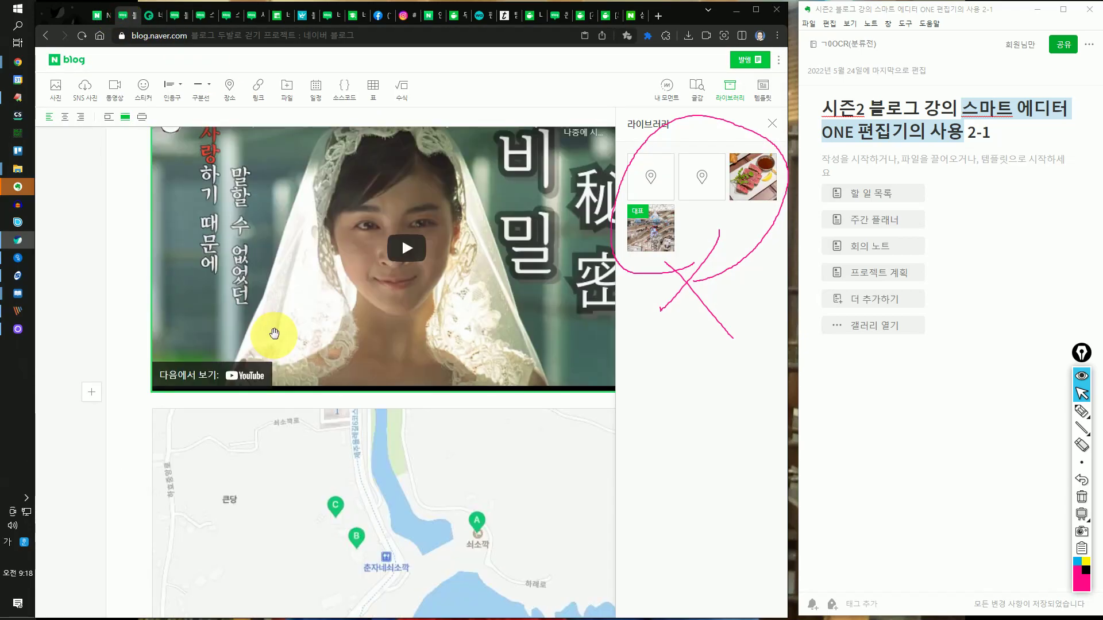
{"action": "left_click", "coordinate": [248, 398]}
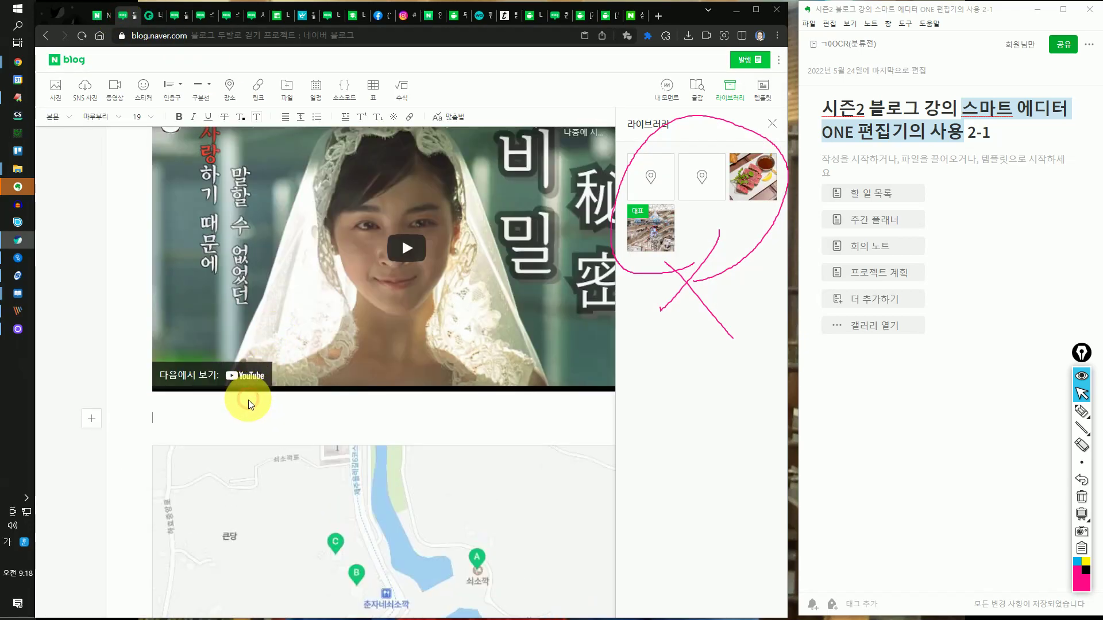
{"action": "key", "text": "ctrl+v"}
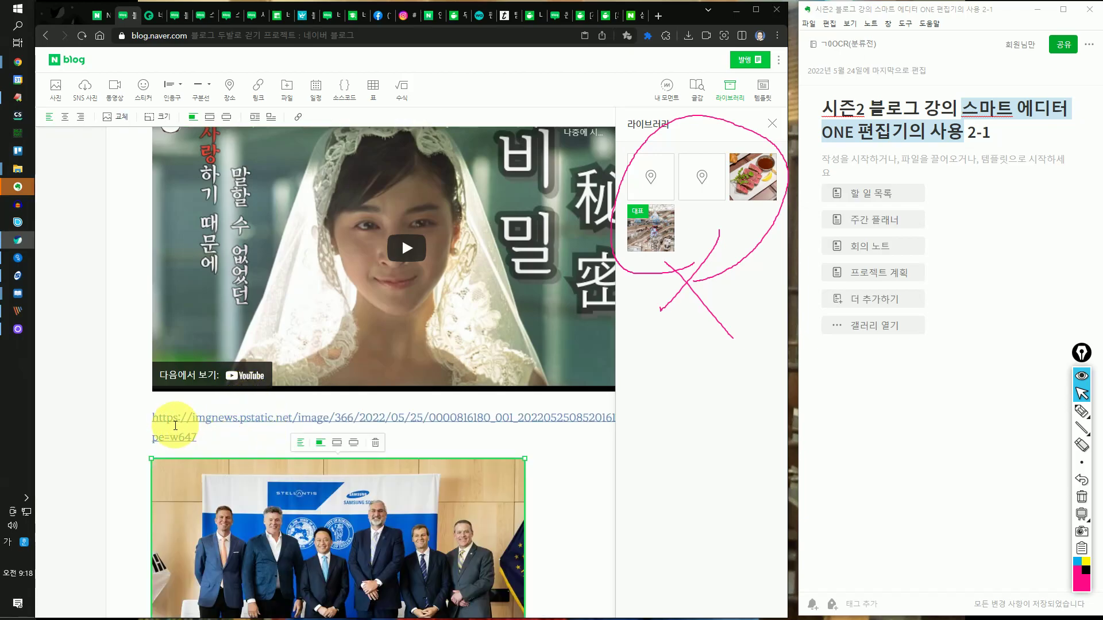
{"action": "scroll", "coordinate": [332, 421], "scroll_direction": "down", "scroll_amount": 4}
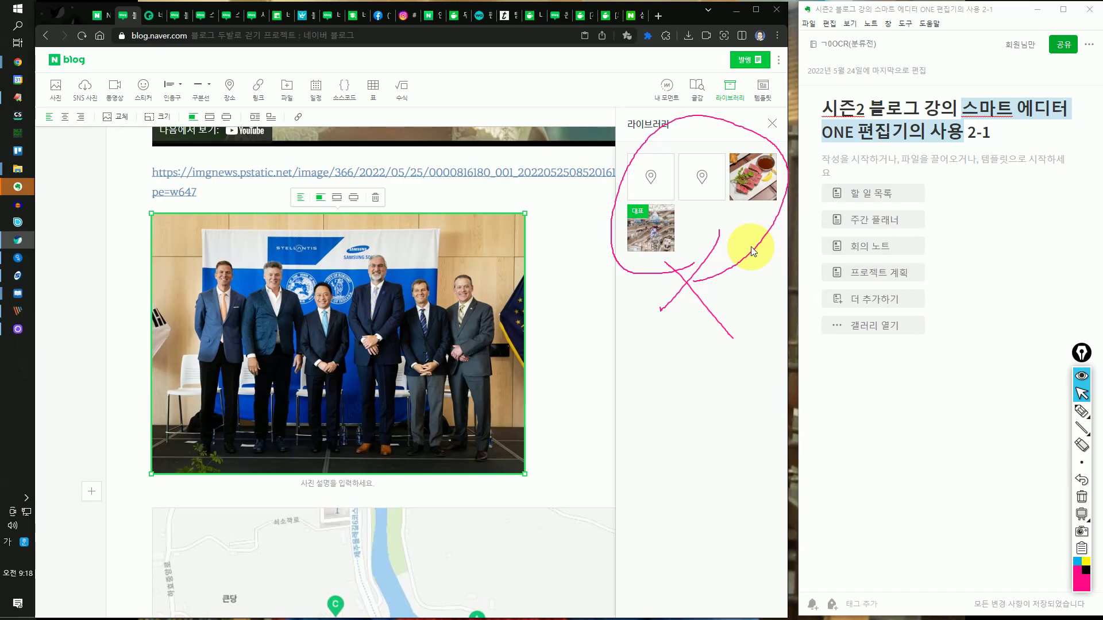
Insert the copied image address again as a link below the embedded news photo.
{"action": "left_click", "coordinate": [247, 490]}
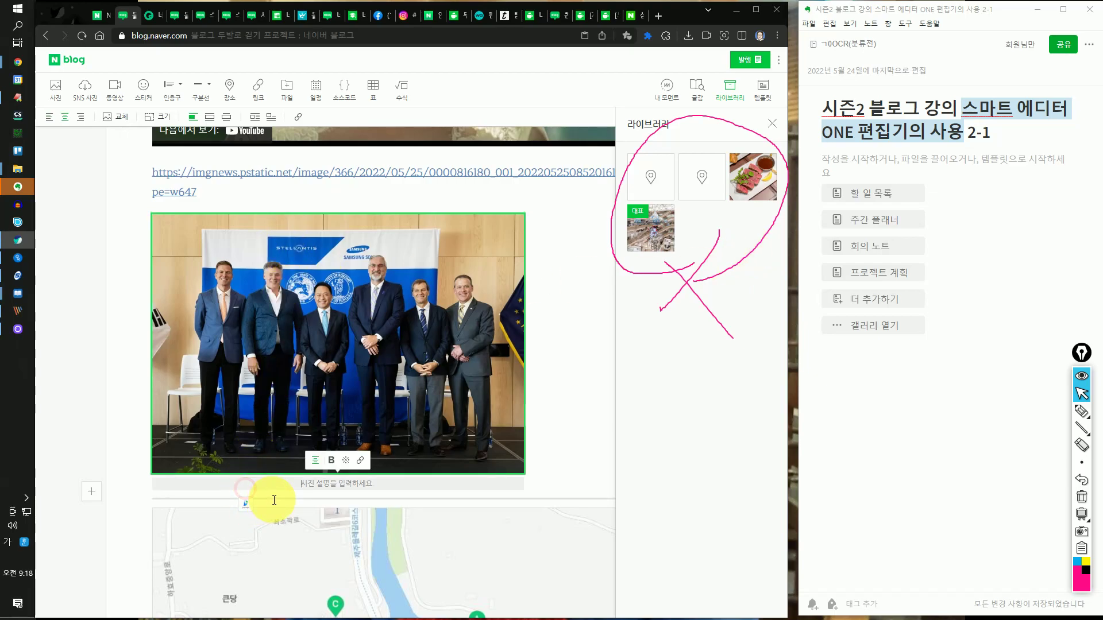
{"action": "left_click", "coordinate": [268, 500]}
{"action": "left_click", "coordinate": [260, 90]}
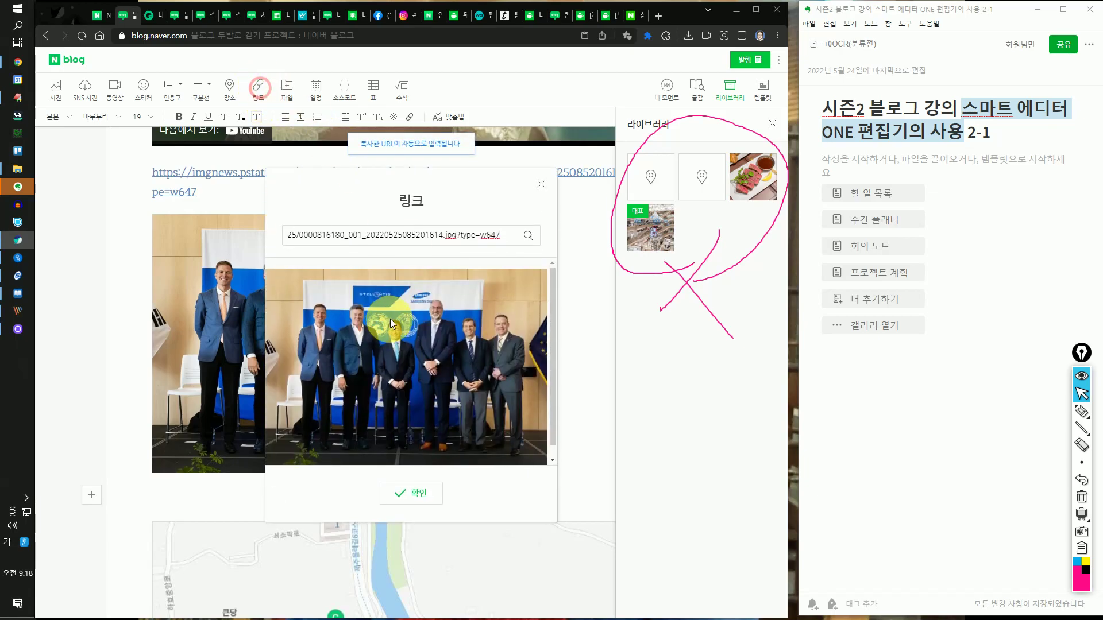
{"action": "left_click", "coordinate": [412, 496]}
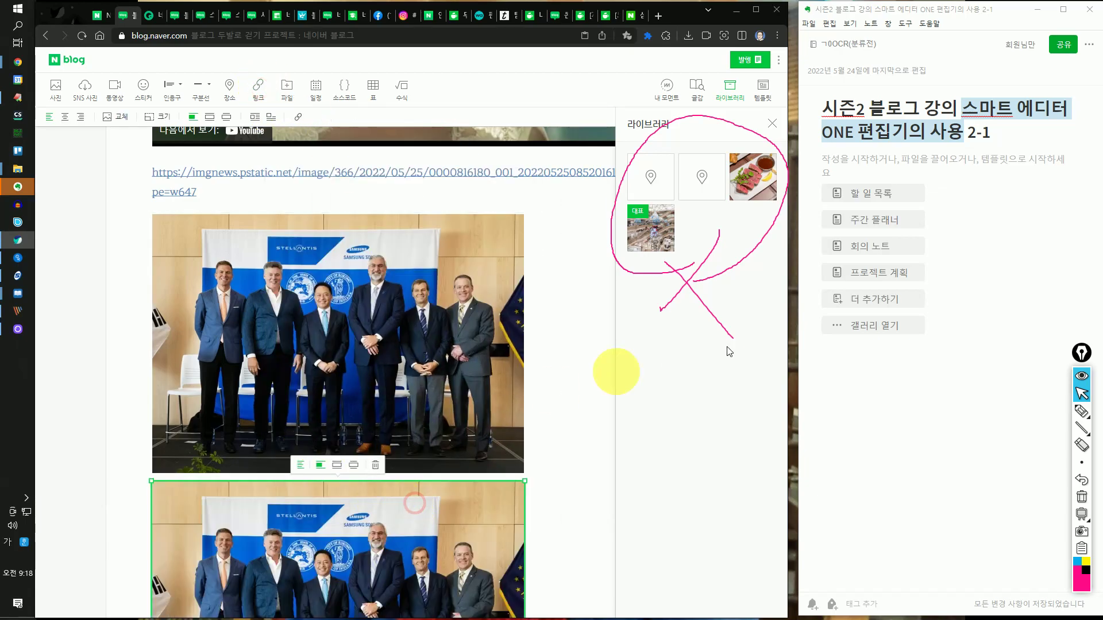
Draw pen marks over and beneath the library items, and clear all pen marks from the screen.
{"action": "mouse_move", "coordinate": [797, 339]}
{"action": "left_mouse_down"}
{"action": "mouse_move", "coordinate": [702, 222]}
{"action": "mouse_move", "coordinate": [645, 227]}
{"action": "mouse_move", "coordinate": [722, 192]}
{"action": "left_mouse_up"}
{"action": "left_click_drag", "start_coordinate": [663, 443], "coordinate": [711, 445]}
{"action": "mouse_move", "coordinate": [620, 410]}
{"action": "left_mouse_down"}
{"action": "mouse_move", "coordinate": [655, 379]}
{"action": "mouse_move", "coordinate": [707, 421]}
{"action": "left_mouse_up"}
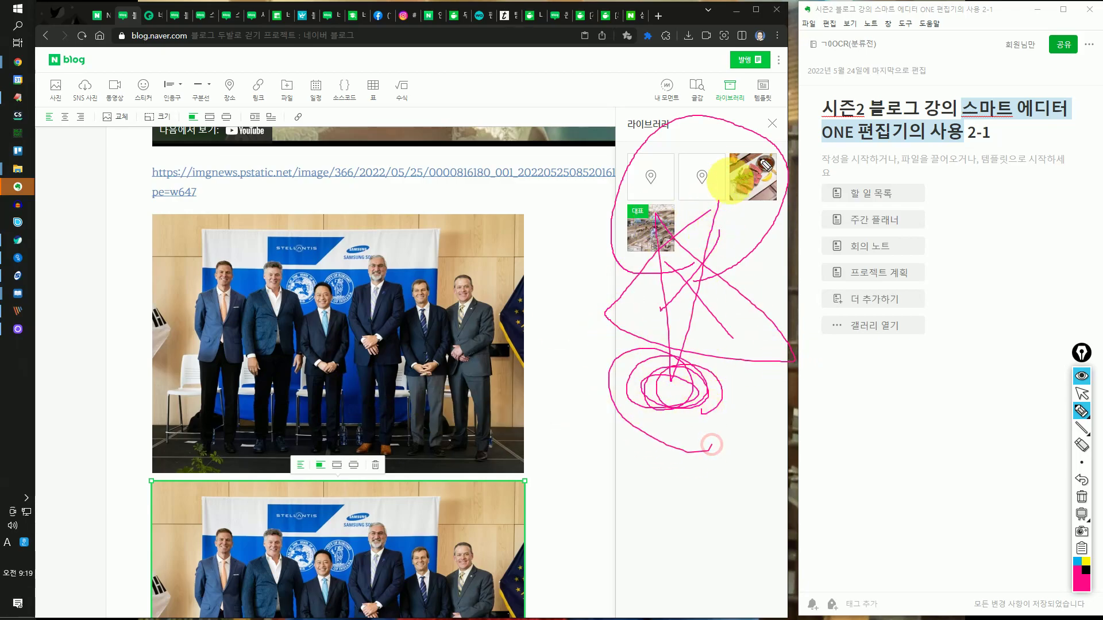
{"action": "left_click", "coordinate": [1082, 497]}
{"action": "left_click", "coordinate": [1083, 394]}
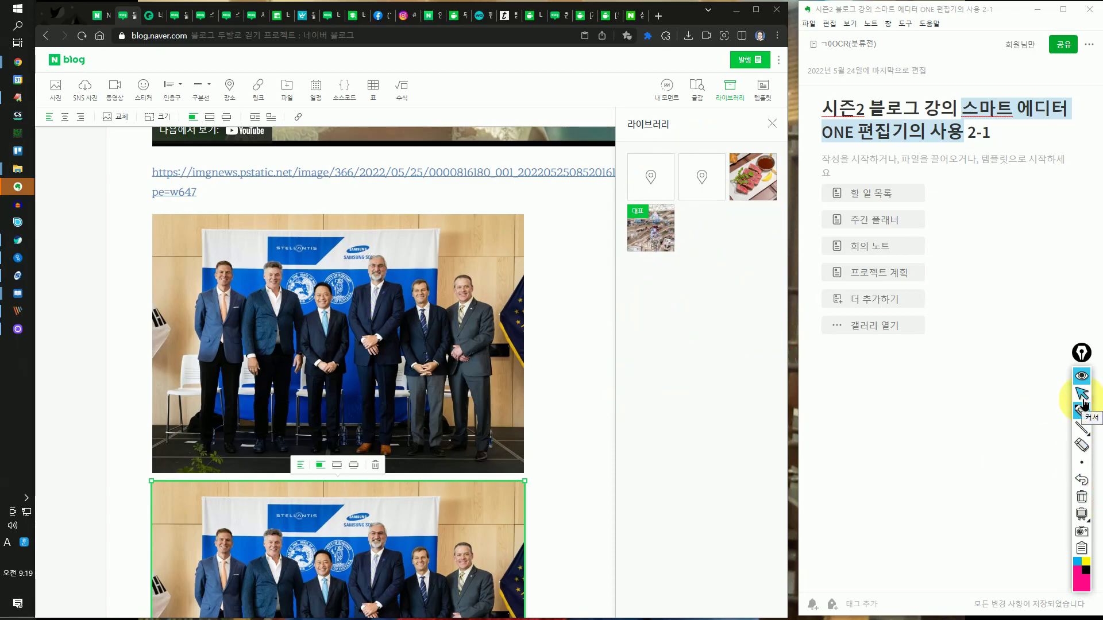
Insert the photo SE-f08d0a6c-0389-4698-9b77-78c538210f5a from the computer between the two news photos.
{"action": "left_click", "coordinate": [225, 481]}
{"action": "left_click", "coordinate": [56, 89]}
{"action": "left_click", "coordinate": [239, 120]}
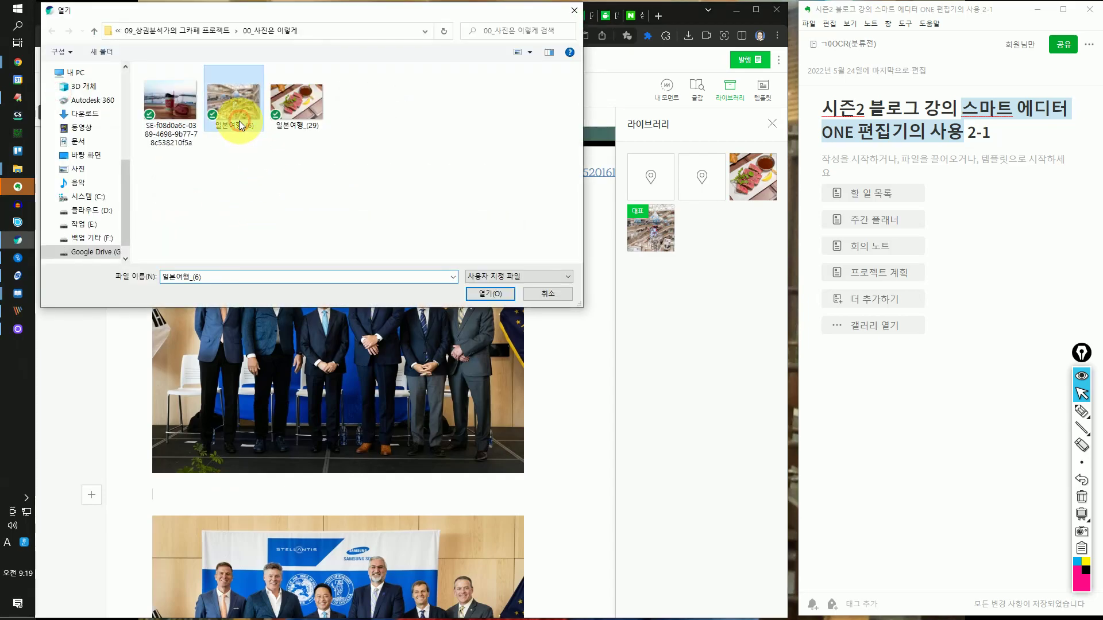
{"action": "left_click", "coordinate": [164, 122]}
{"action": "left_click", "coordinate": [499, 299]}
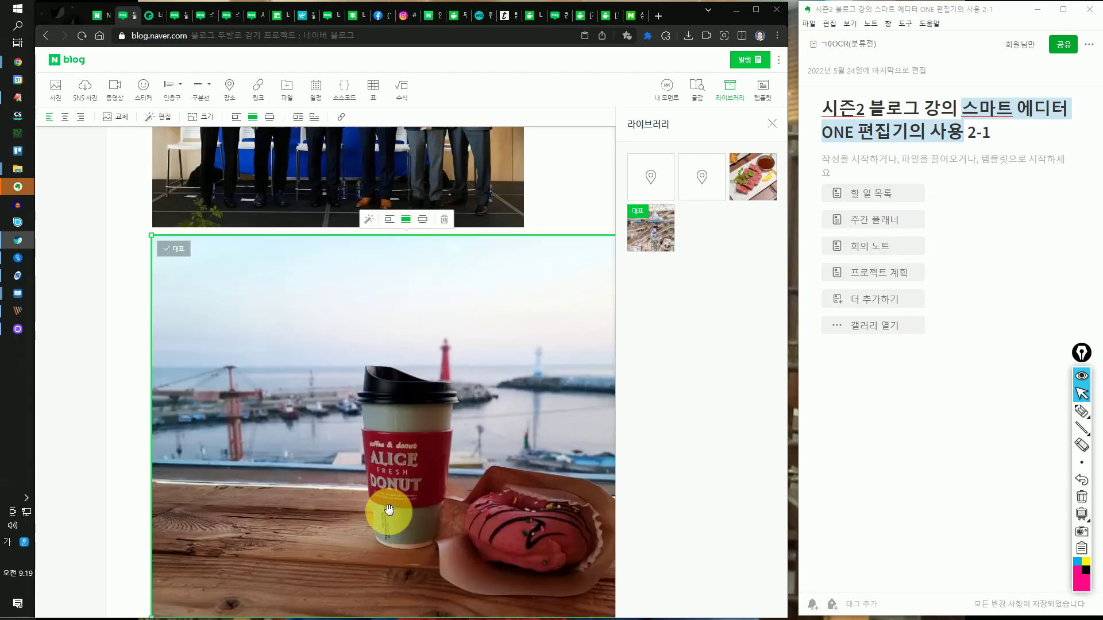
Circle the coffee photo's library thumbnail with the pen, connect it to the inserted photo with a line, and clear the marks.
{"action": "mouse_move", "coordinate": [1080, 462]}
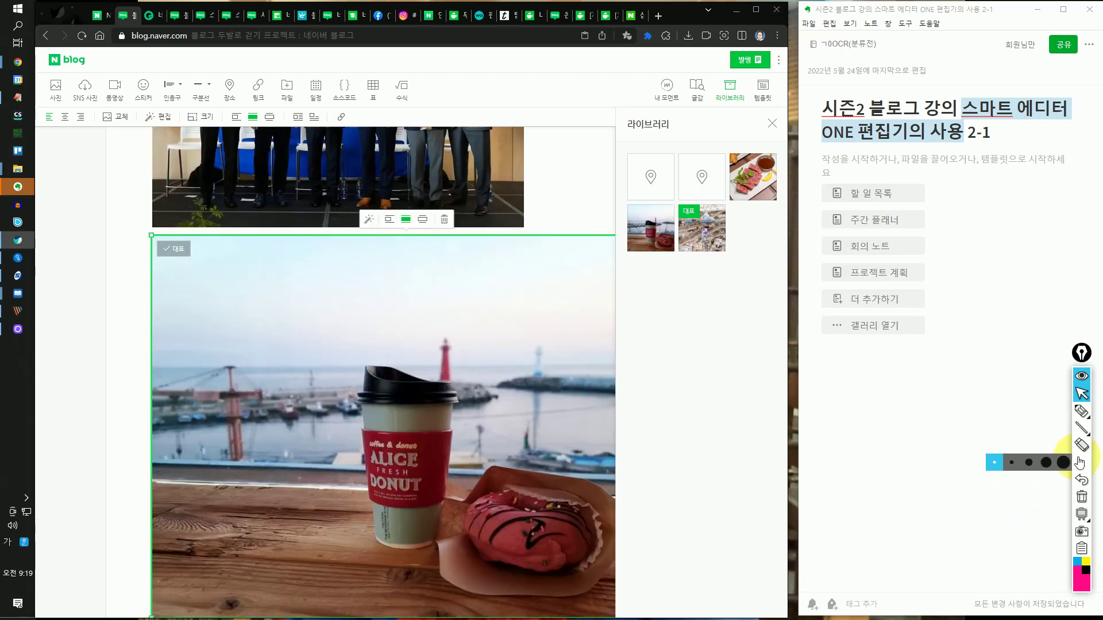
{"action": "left_click", "coordinate": [1082, 410]}
{"action": "mouse_move", "coordinate": [679, 263]}
{"action": "left_mouse_down"}
{"action": "mouse_move", "coordinate": [631, 231]}
{"action": "mouse_move", "coordinate": [686, 210]}
{"action": "mouse_move", "coordinate": [680, 263]}
{"action": "left_mouse_up"}
{"action": "left_click_drag", "start_coordinate": [480, 331], "coordinate": [635, 258]}
{"action": "mouse_move", "coordinate": [1080, 513]}
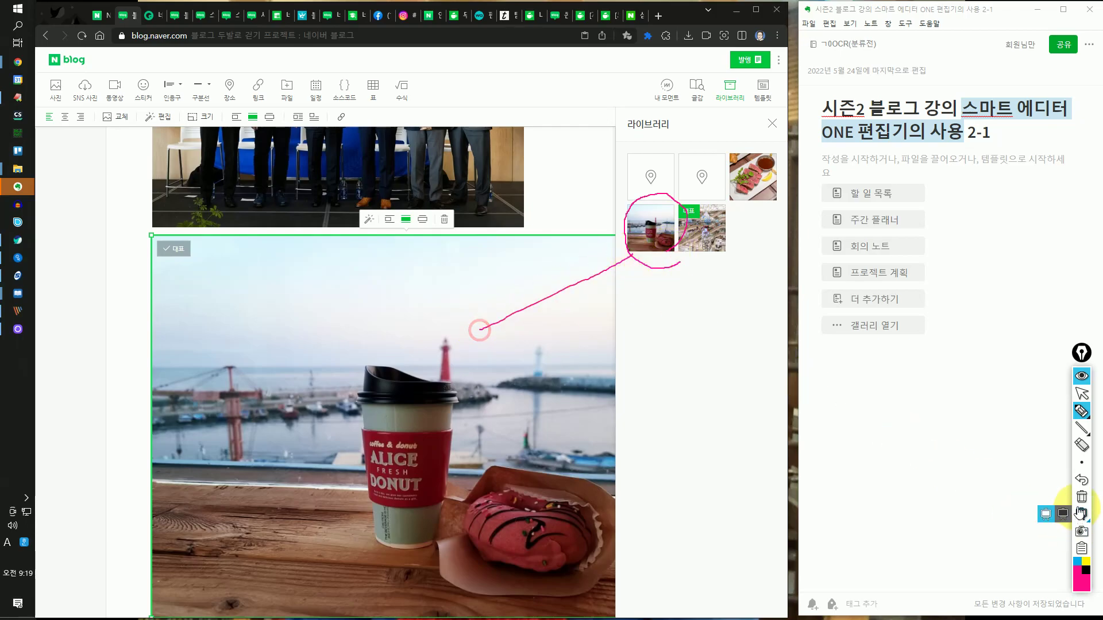
{"action": "left_click", "coordinate": [1088, 395]}
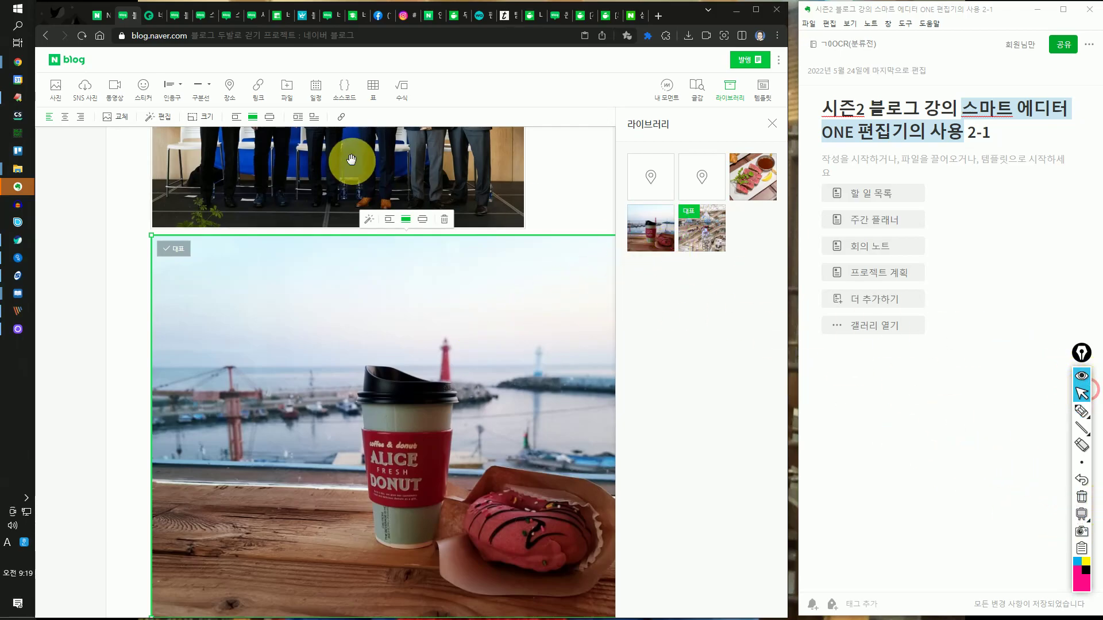
Attach SE-f08d0a6c-0389-4698-9b77-78c538210f5a from the computer as a file below the coffee photo.
{"action": "left_click", "coordinate": [286, 87]}
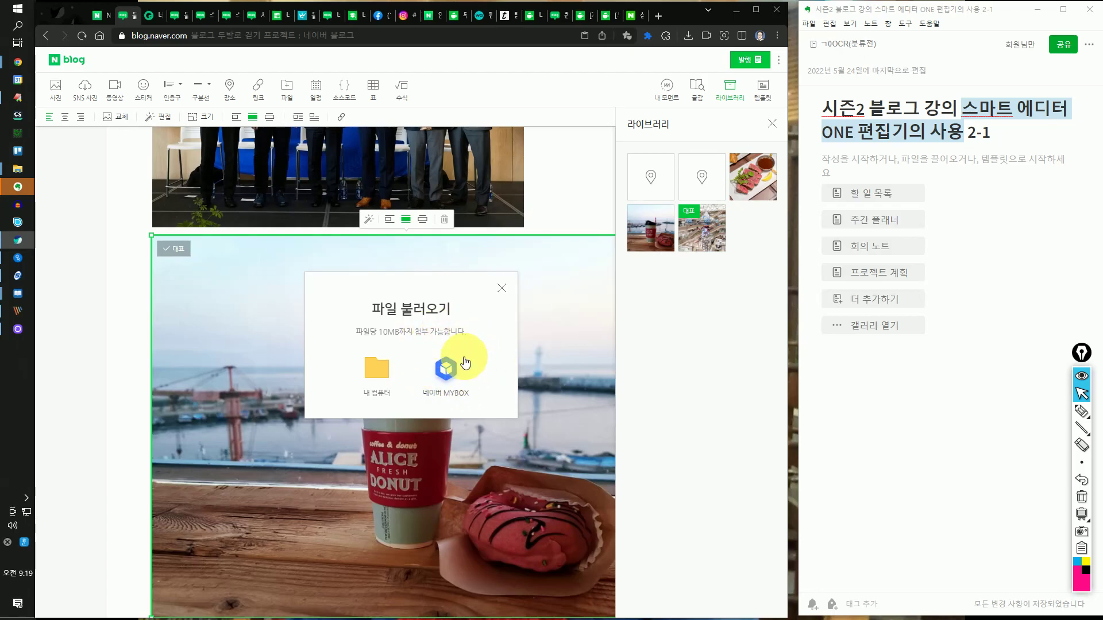
{"action": "left_click", "coordinate": [378, 365]}
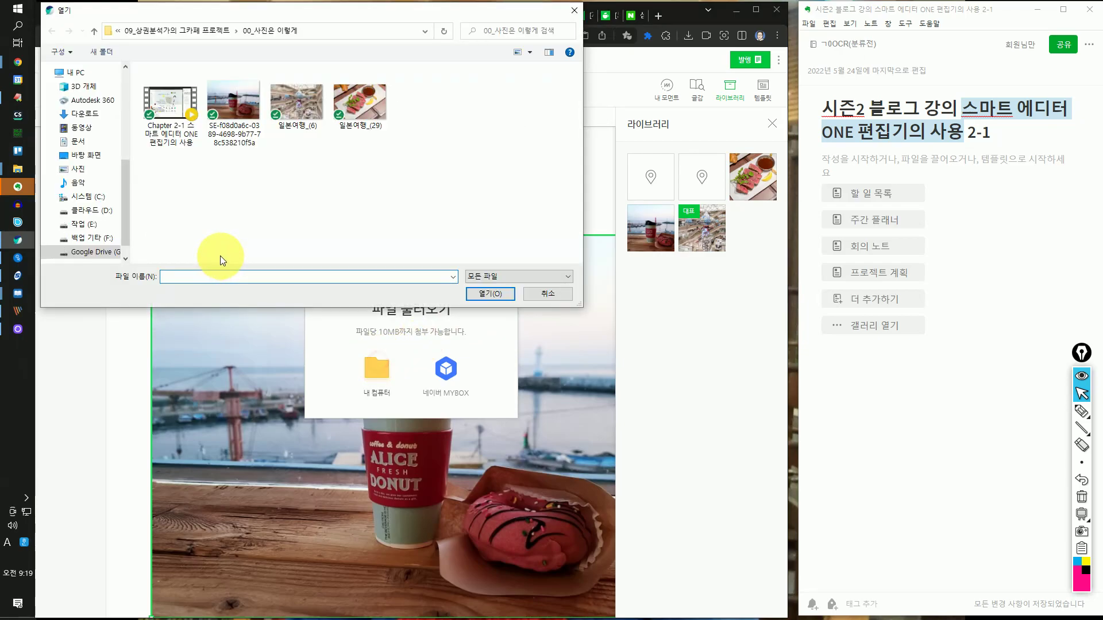
{"action": "left_click", "coordinate": [244, 126]}
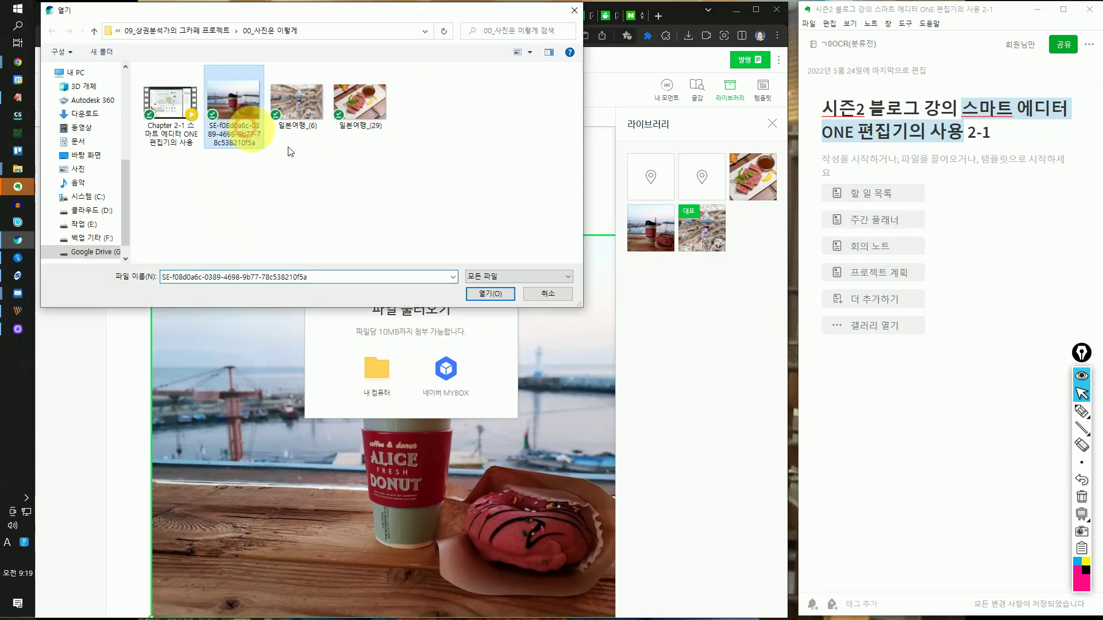
{"action": "left_click", "coordinate": [494, 294]}
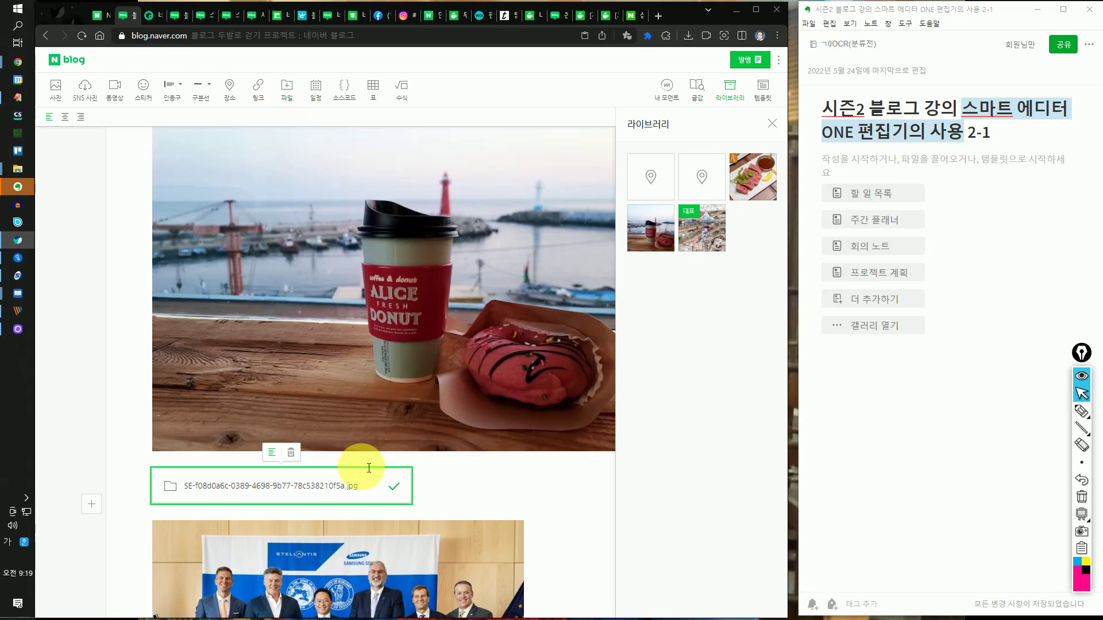
Circle the attached image file with the pen and draw a check-like arrow pointing at it.
{"action": "left_click", "coordinate": [1082, 411]}
{"action": "mouse_move", "coordinate": [434, 509]}
{"action": "left_mouse_down"}
{"action": "mouse_move", "coordinate": [129, 495]}
{"action": "mouse_move", "coordinate": [450, 483]}
{"action": "mouse_move", "coordinate": [432, 510]}
{"action": "left_mouse_up"}
{"action": "left_click_drag", "start_coordinate": [436, 453], "coordinate": [473, 418]}
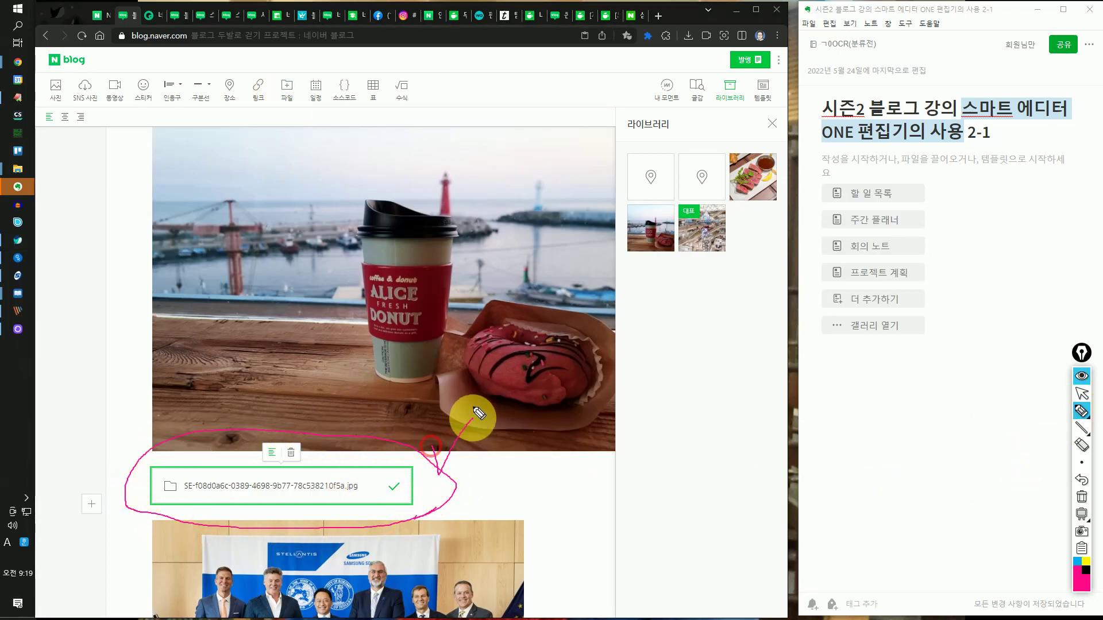
{"action": "left_click", "coordinate": [1082, 394]}
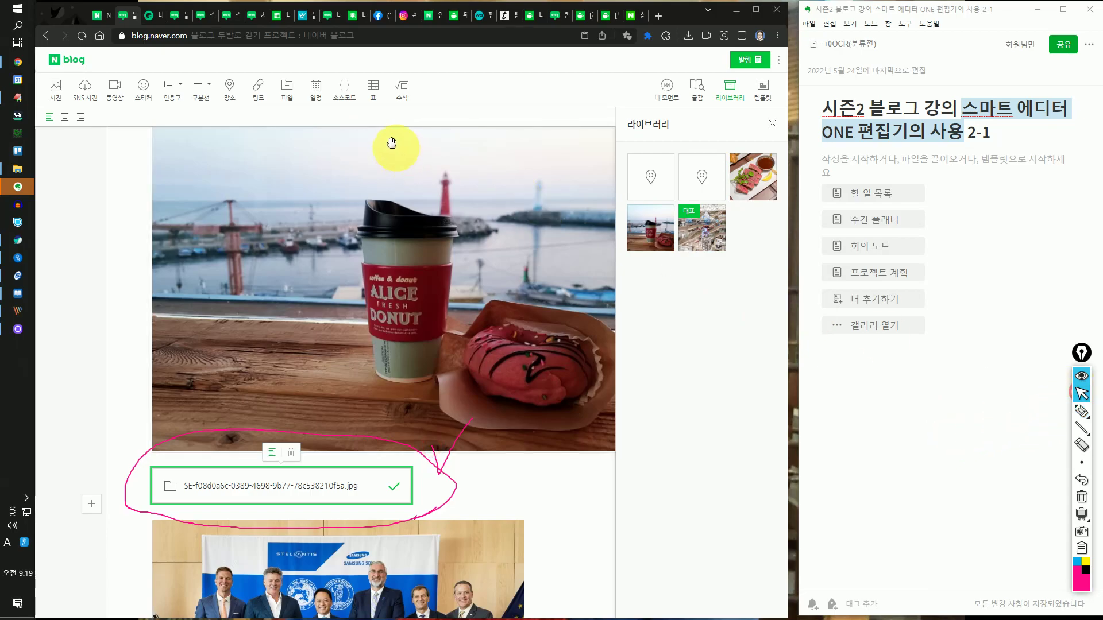
Examine the file attachment sources and the schedule registration form with its place search, leaving both without adding anything.
{"action": "left_click", "coordinate": [281, 89]}
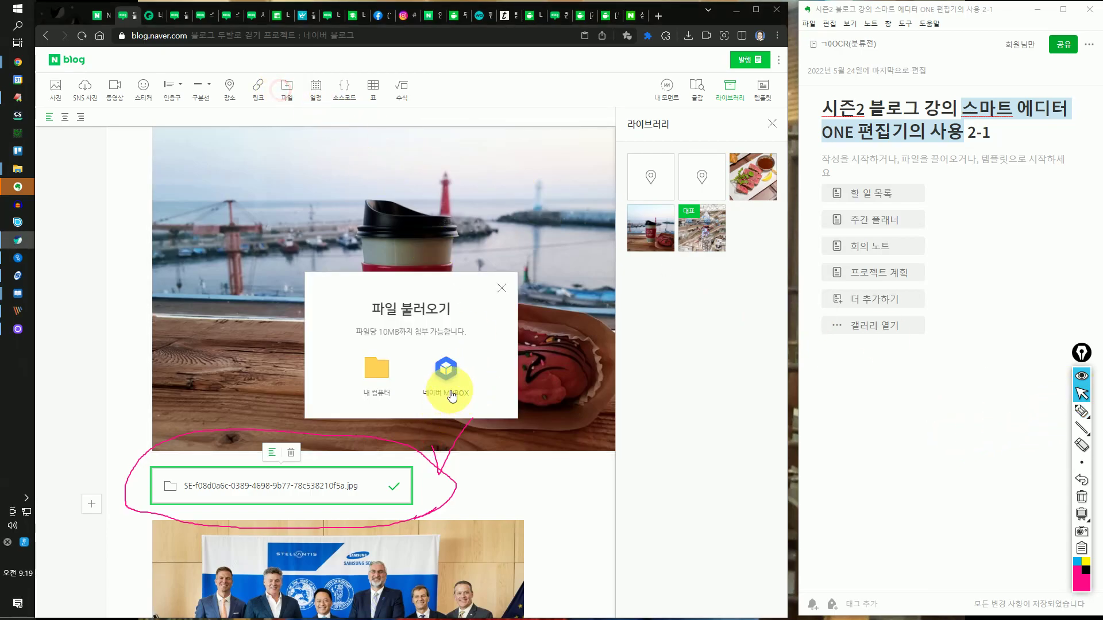
{"action": "left_click", "coordinate": [501, 287]}
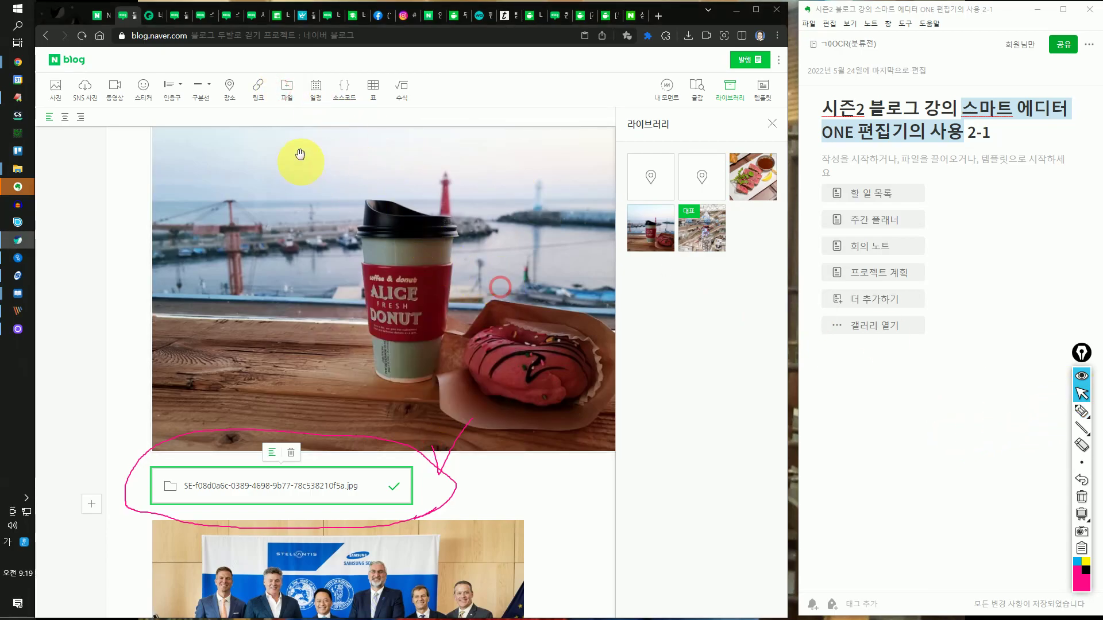
{"action": "left_click", "coordinate": [313, 105]}
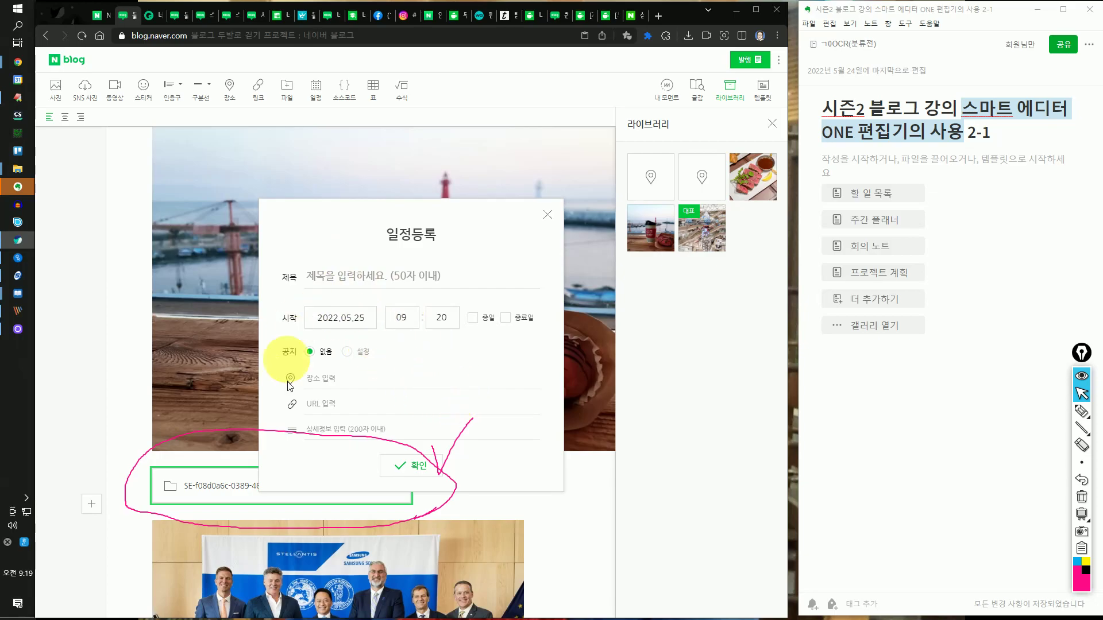
{"action": "left_click", "coordinate": [335, 381]}
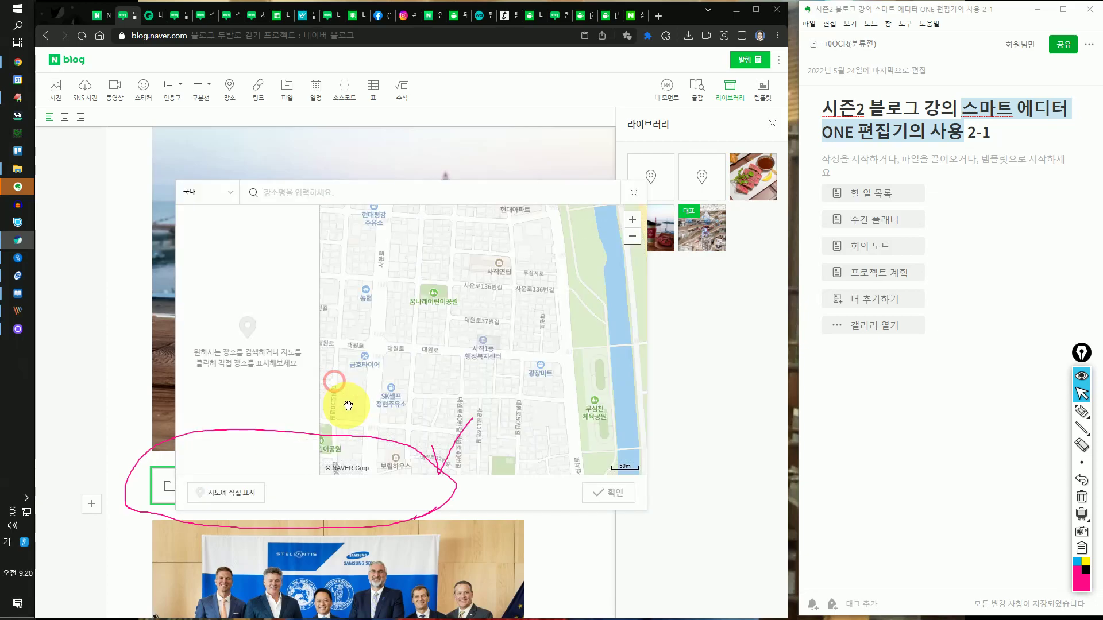
{"action": "left_click", "coordinate": [634, 195]}
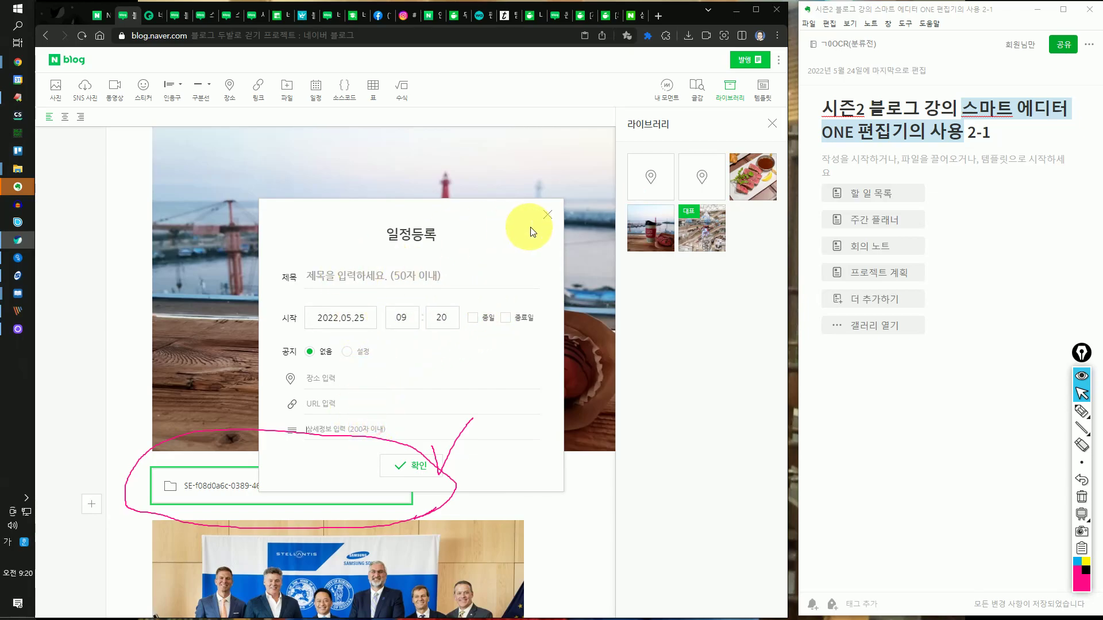
{"action": "left_click", "coordinate": [542, 216]}
Insert a source code block below the attached file and give it the dark style.
{"action": "left_click", "coordinate": [345, 94]}
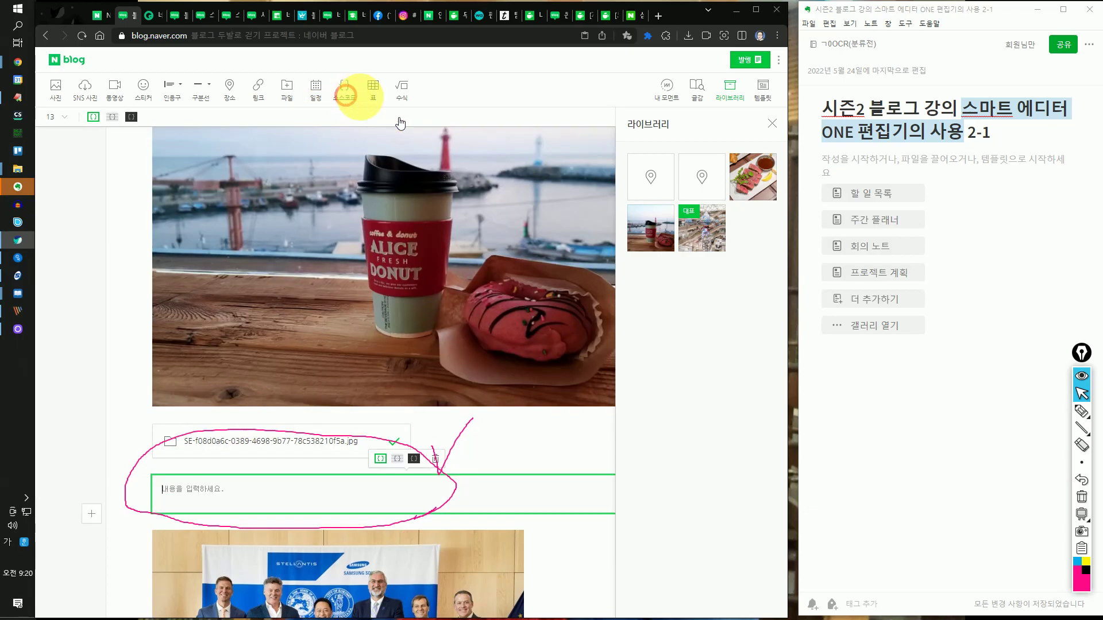
{"action": "left_click", "coordinate": [398, 460]}
{"action": "left_click", "coordinate": [413, 461]}
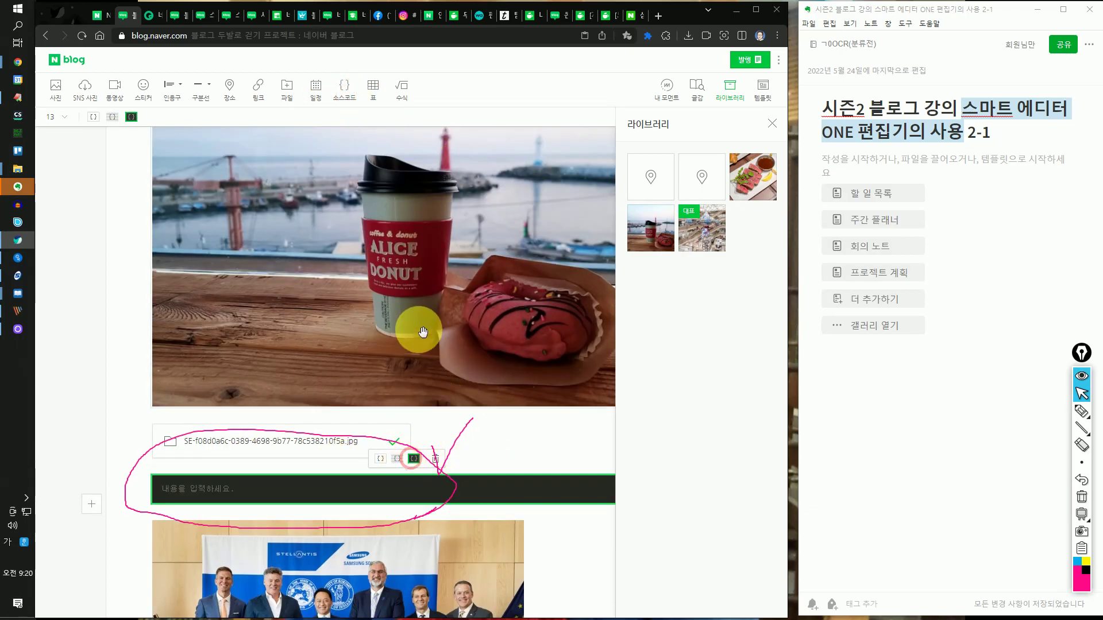
Insert a table below the source code block and check the formula editor without adding a formula.
{"action": "left_click", "coordinate": [372, 89]}
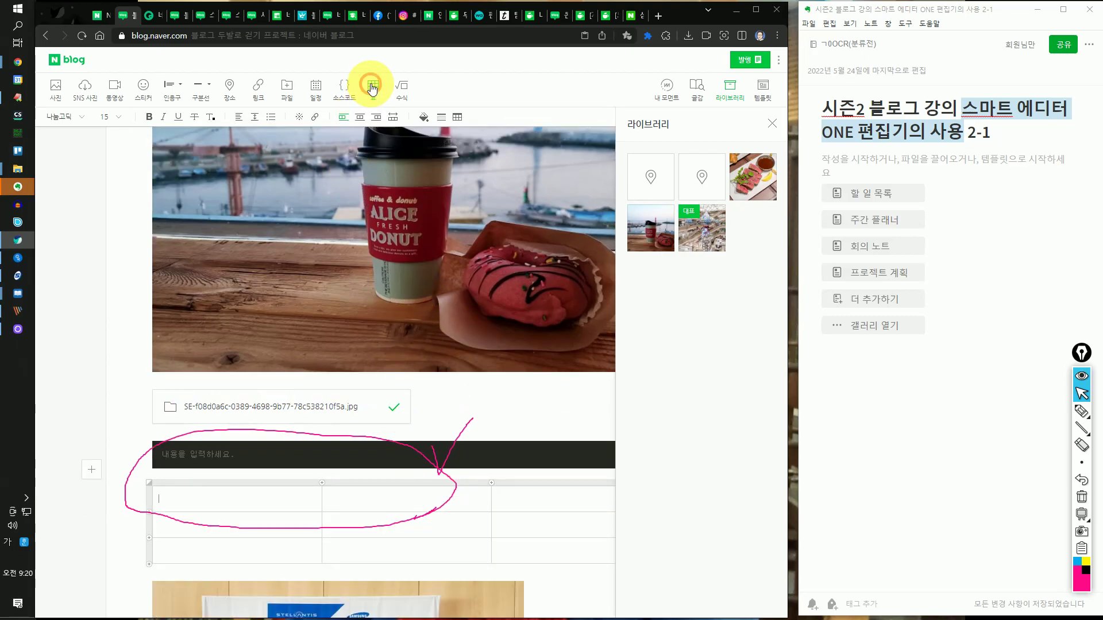
{"action": "left_click", "coordinate": [405, 92]}
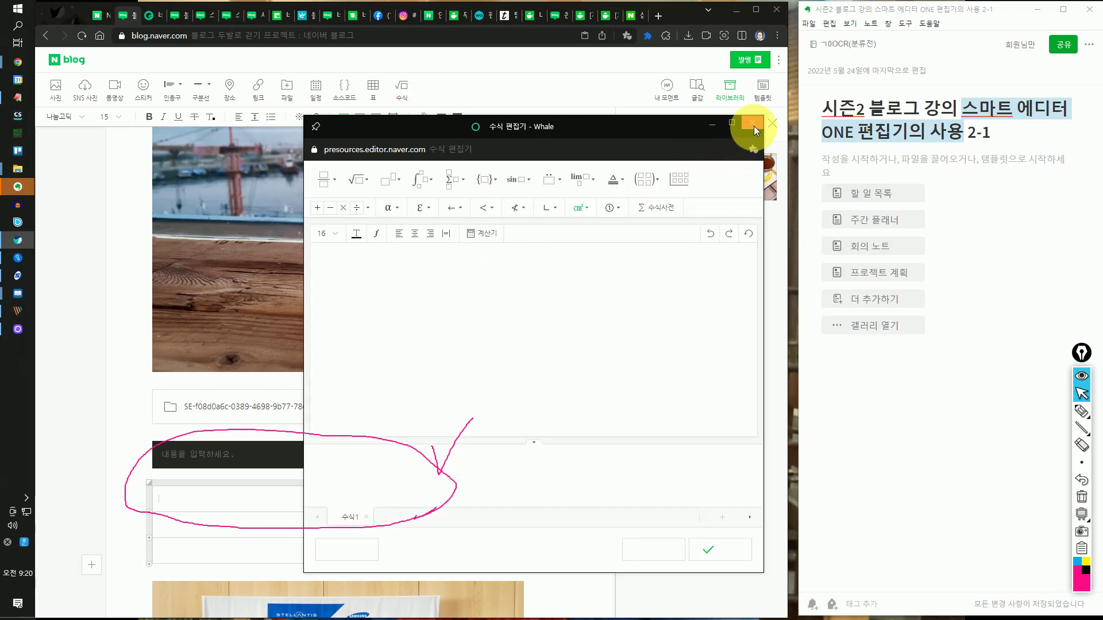
{"action": "left_click", "coordinate": [753, 124]}
{"action": "left_click", "coordinate": [1081, 498]}
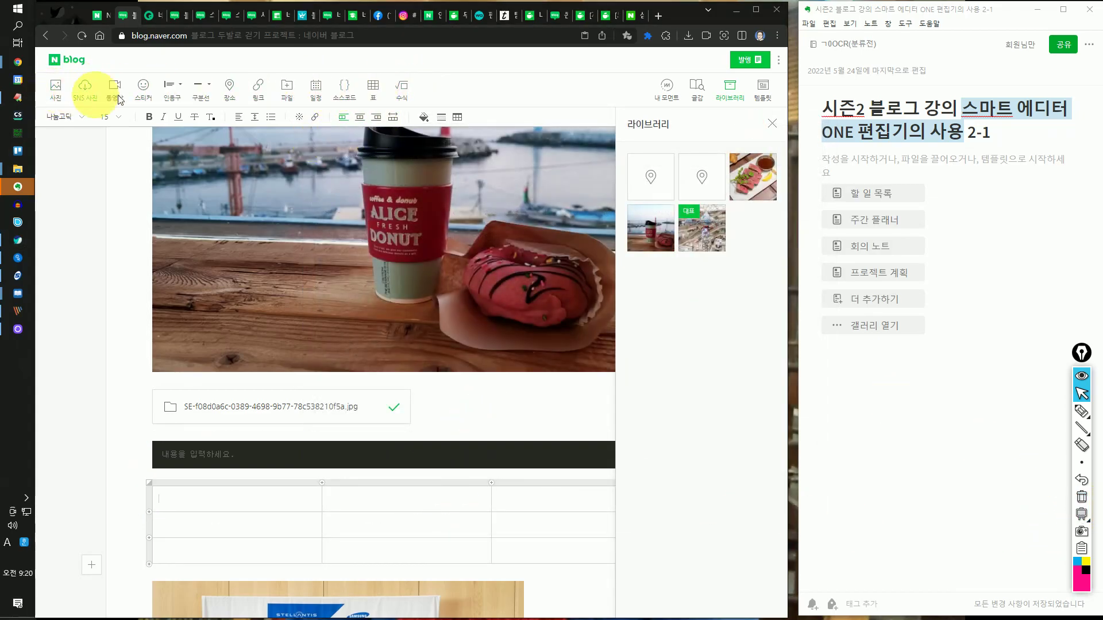
Format the phrase "베스트셀러 하면 판매 부수" as bold, underlined and struck through, at size 28 in the 다시시작해 font.
{"action": "scroll", "coordinate": [343, 321], "scroll_direction": "down", "scroll_amount": 10}
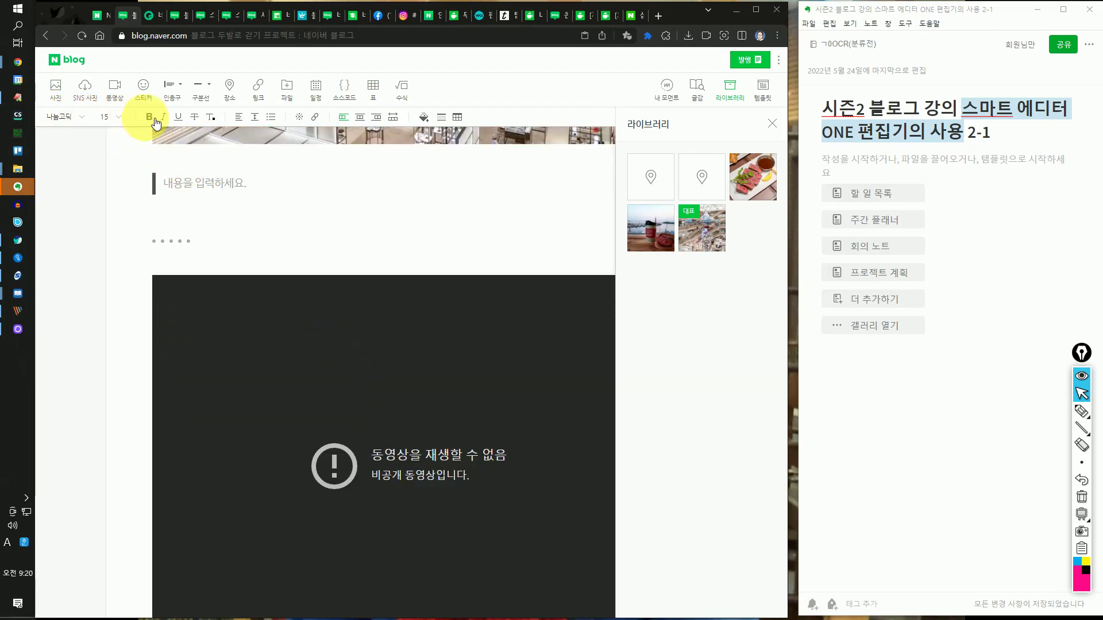
{"action": "scroll", "coordinate": [396, 262], "scroll_direction": "down", "scroll_amount": 10}
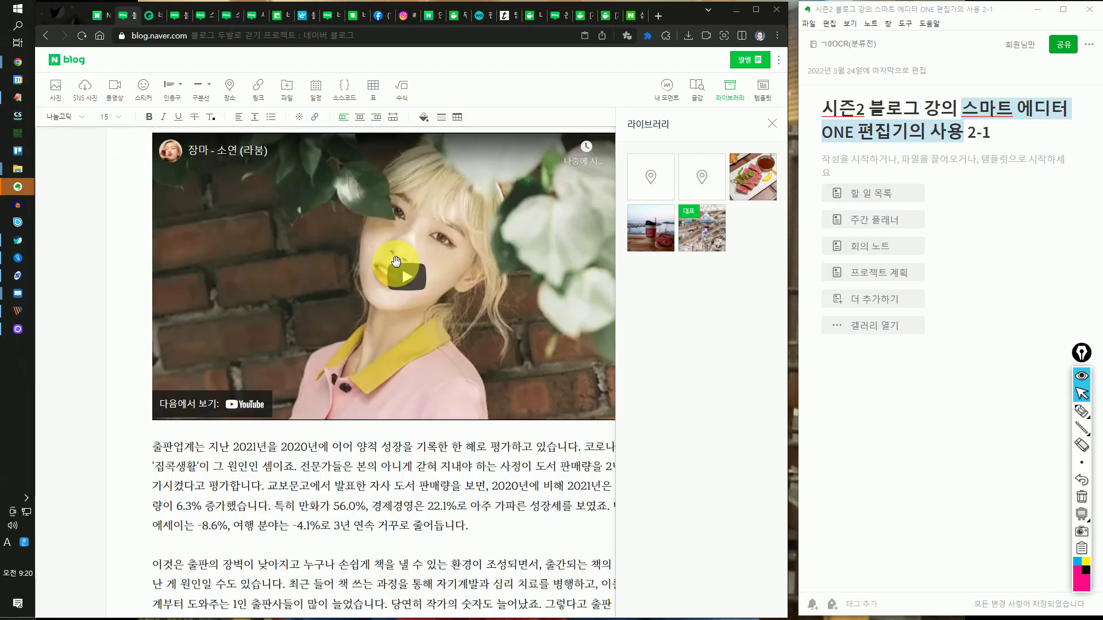
{"action": "scroll", "coordinate": [396, 262], "scroll_direction": "down", "scroll_amount": 10}
{"action": "left_click_drag", "start_coordinate": [417, 258], "coordinate": [299, 260]}
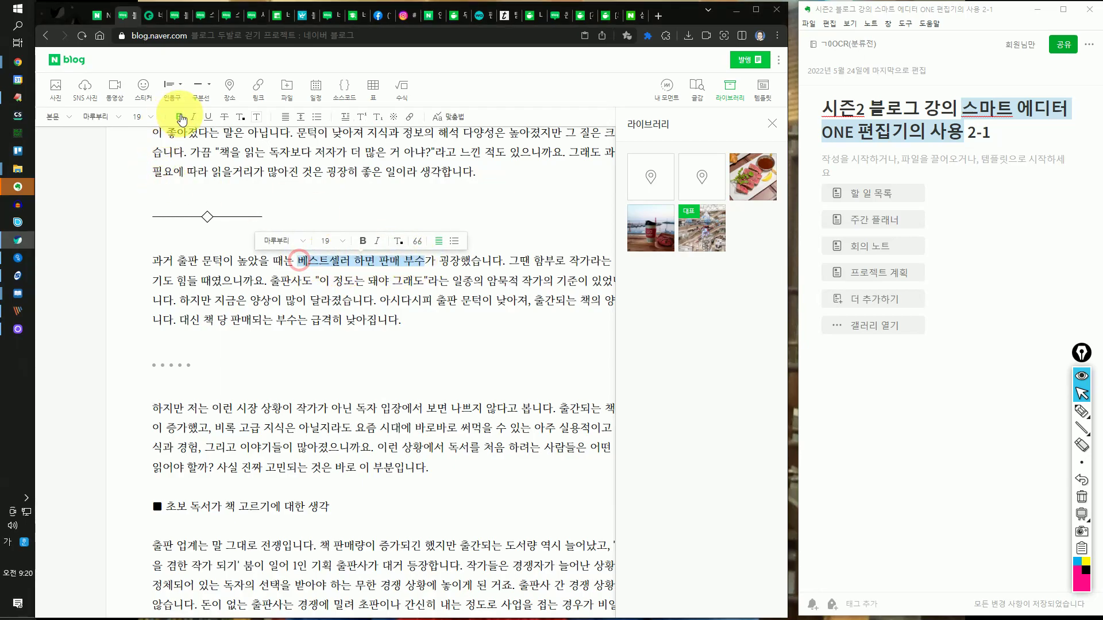
{"action": "left_click", "coordinate": [143, 121]}
{"action": "left_click", "coordinate": [146, 236]}
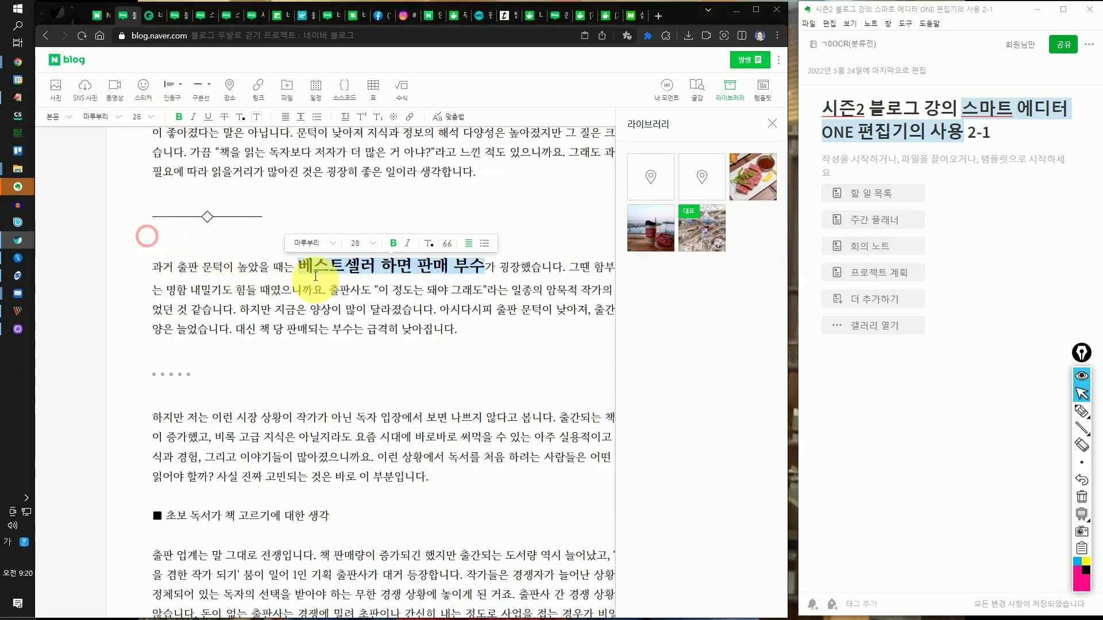
{"action": "left_click", "coordinate": [88, 121]}
{"action": "left_click", "coordinate": [96, 253]}
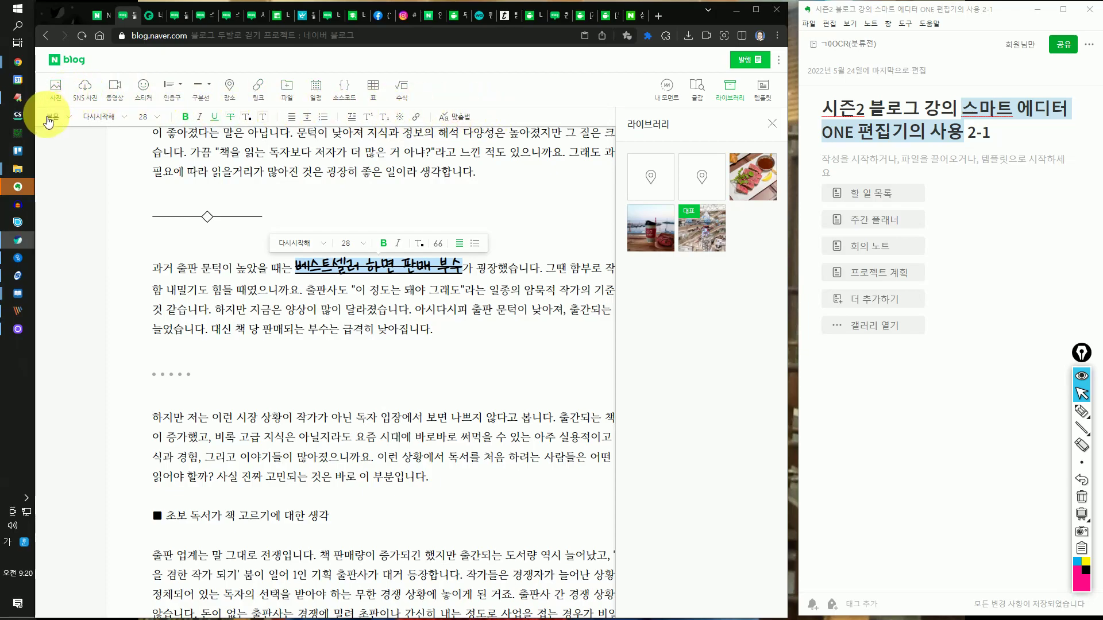
Close the library and circle the empty spot beside the publish option, comparing it with the save option in the blank new post.
{"action": "left_click", "coordinate": [772, 123]}
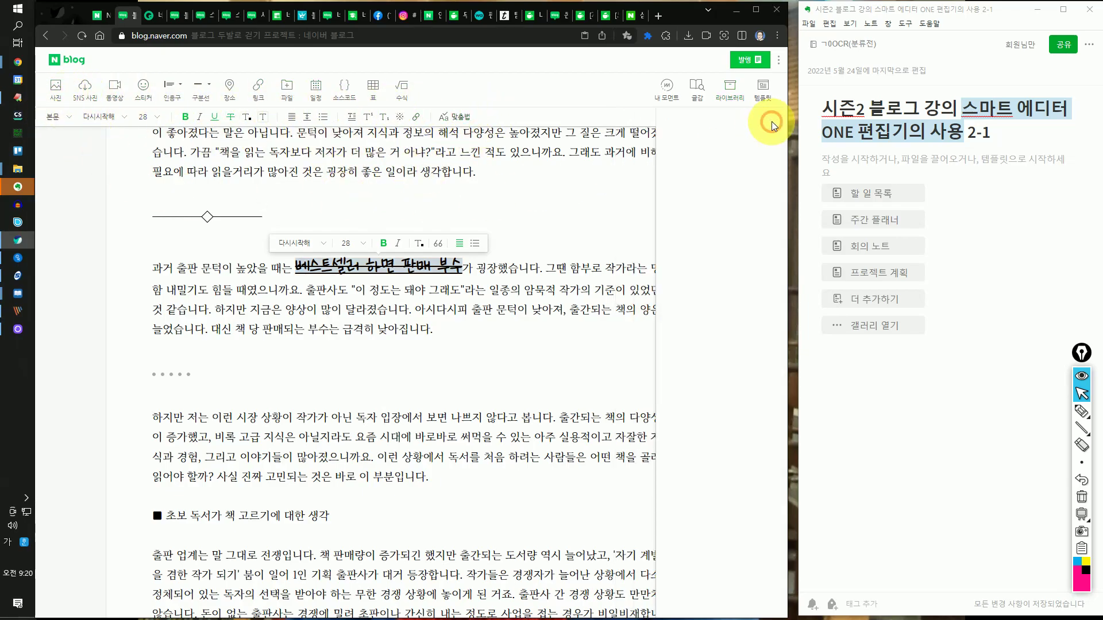
{"action": "left_click", "coordinate": [1082, 411]}
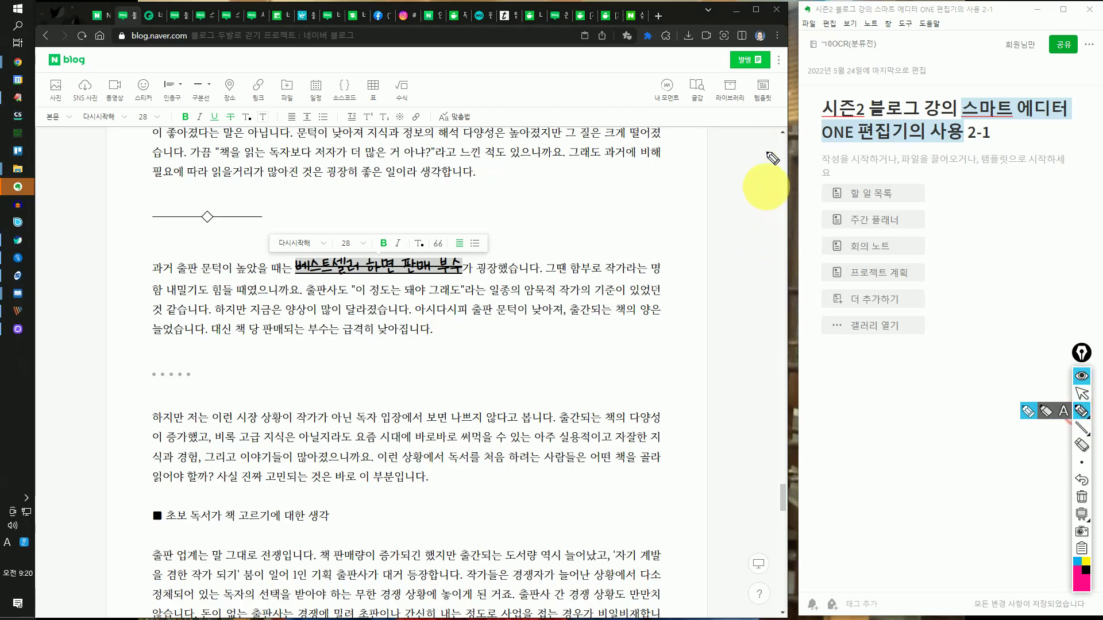
{"action": "left_click_drag", "start_coordinate": [718, 50], "coordinate": [723, 70]}
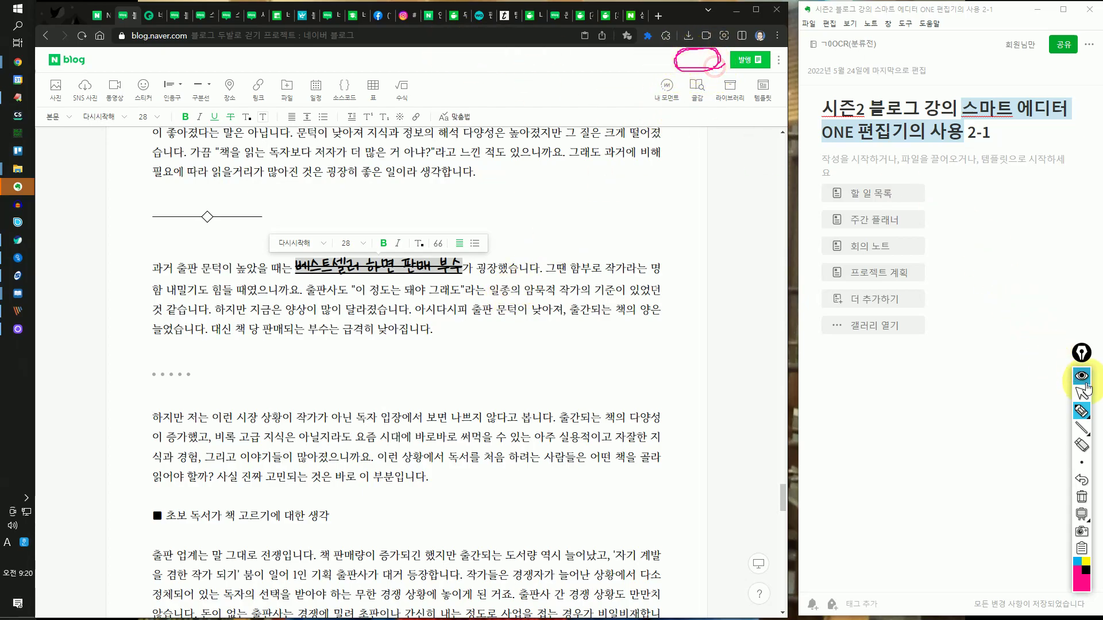
{"action": "left_click", "coordinate": [1083, 392]}
{"action": "left_click", "coordinate": [174, 16]}
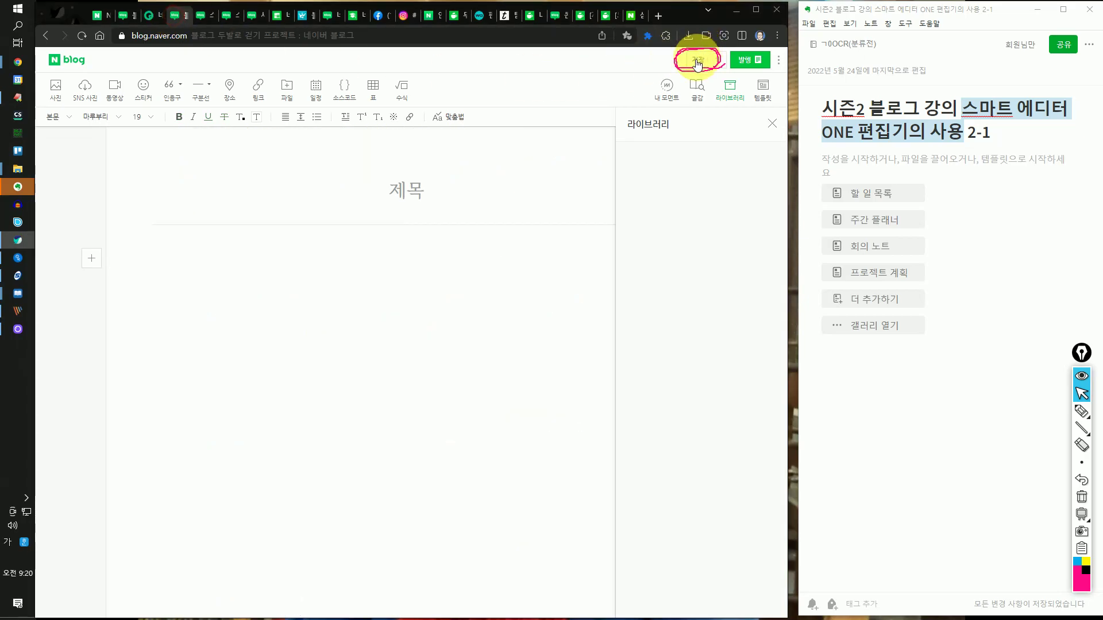
{"action": "left_click", "coordinate": [153, 15]}
{"action": "left_click", "coordinate": [138, 15]}
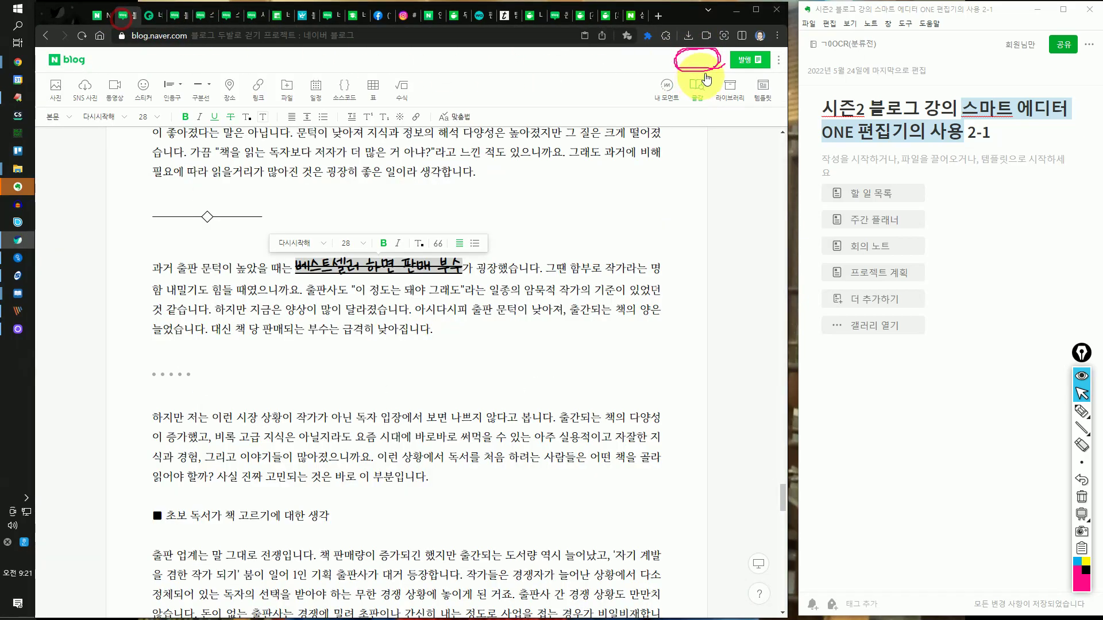
Open the publishing settings and mark the topic, visibility, publish options and keep-as-default setting with the pen.
{"action": "left_click", "coordinate": [742, 60]}
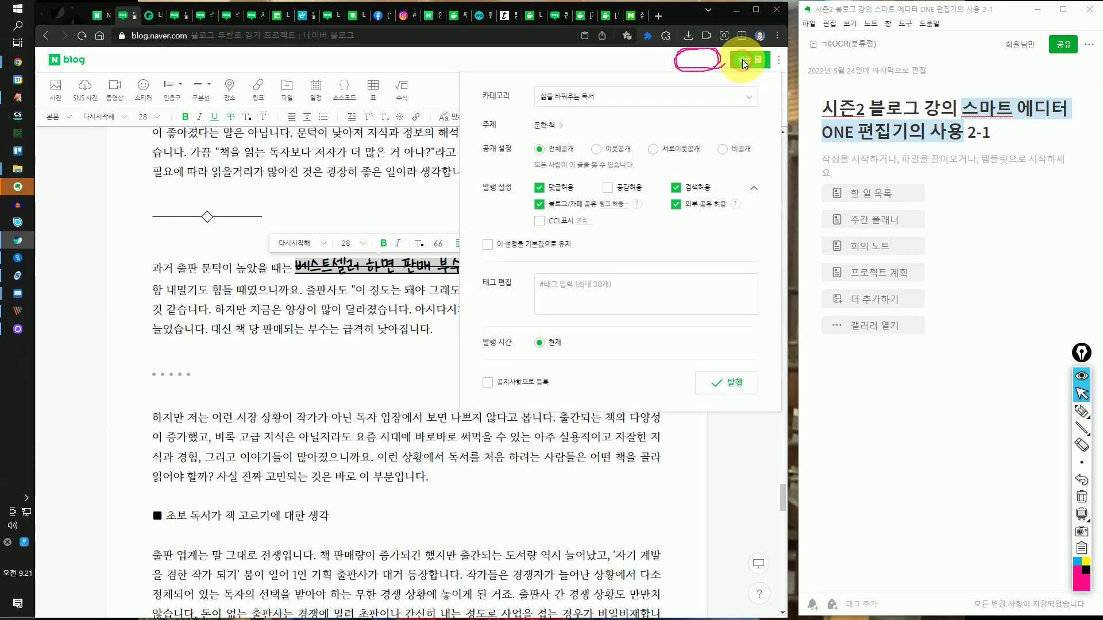
{"action": "left_click", "coordinate": [1082, 411]}
{"action": "mouse_move", "coordinate": [504, 109]}
{"action": "left_mouse_down"}
{"action": "mouse_move", "coordinate": [468, 119]}
{"action": "mouse_move", "coordinate": [508, 133]}
{"action": "mouse_move", "coordinate": [500, 151]}
{"action": "mouse_move", "coordinate": [505, 138]}
{"action": "left_mouse_up"}
{"action": "mouse_move", "coordinate": [509, 181]}
{"action": "left_mouse_down"}
{"action": "mouse_move", "coordinate": [495, 207]}
{"action": "mouse_move", "coordinate": [516, 200]}
{"action": "left_mouse_up"}
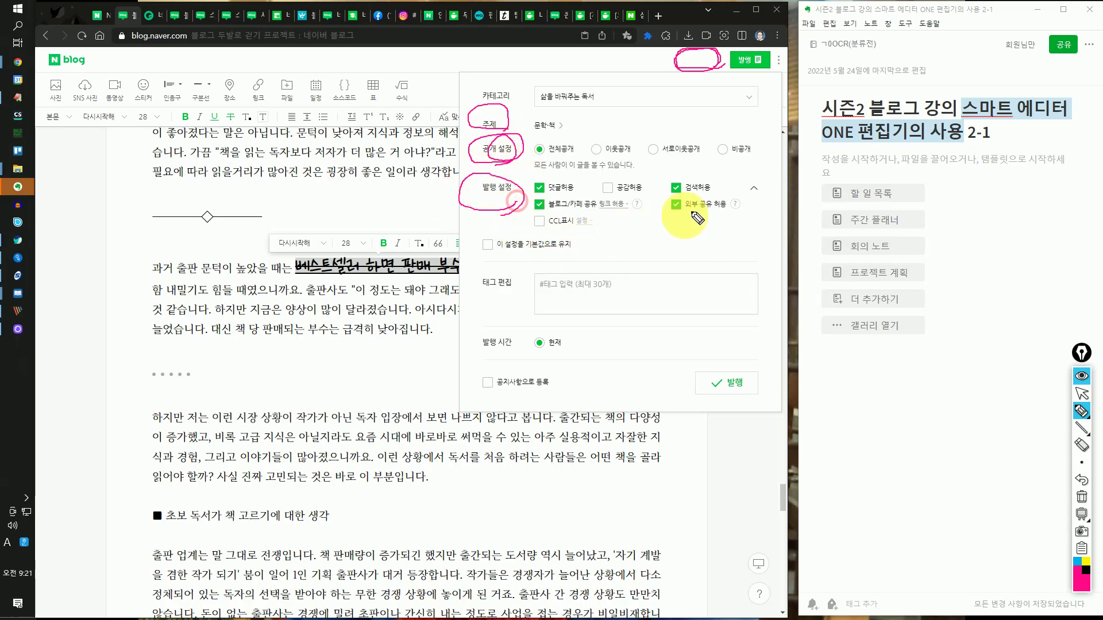
{"action": "left_click_drag", "start_coordinate": [653, 227], "coordinate": [736, 224]}
{"action": "mouse_move", "coordinate": [575, 256]}
{"action": "left_mouse_down"}
{"action": "mouse_move", "coordinate": [467, 230]}
{"action": "mouse_move", "coordinate": [572, 254]}
{"action": "left_mouse_up"}
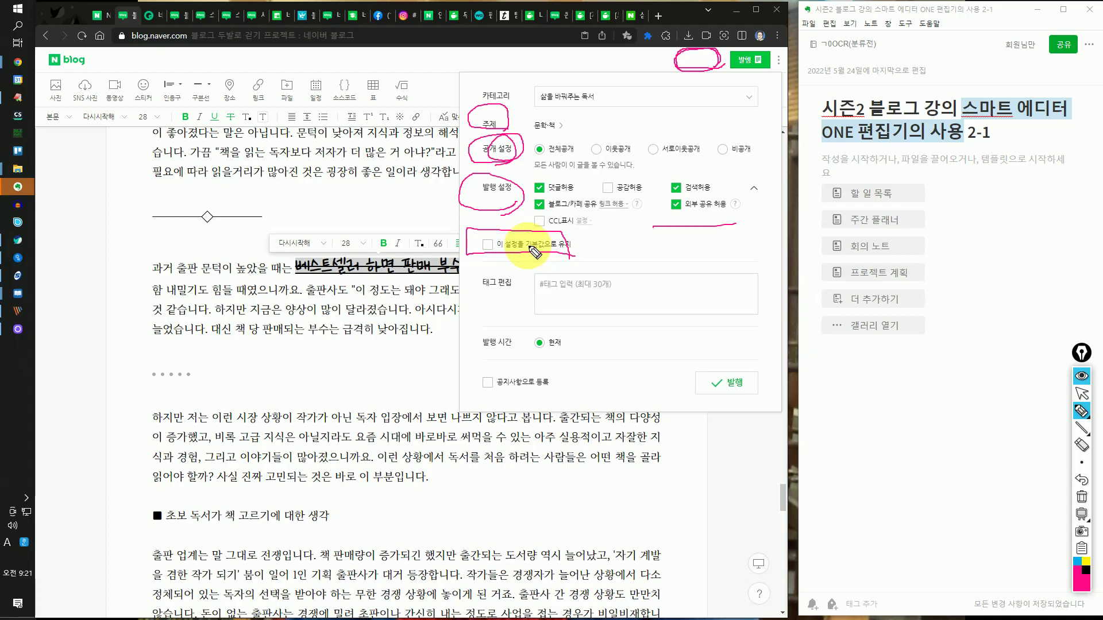
Mark the tag, publish time and notice registration settings with the pen, then erase all marks and leave the publishing settings.
{"action": "mouse_move", "coordinate": [511, 278]}
{"action": "left_mouse_down"}
{"action": "mouse_move", "coordinate": [471, 290]}
{"action": "mouse_move", "coordinate": [516, 287]}
{"action": "left_mouse_up"}
{"action": "mouse_move", "coordinate": [523, 354]}
{"action": "left_mouse_down"}
{"action": "mouse_move", "coordinate": [509, 365]}
{"action": "mouse_move", "coordinate": [614, 324]}
{"action": "mouse_move", "coordinate": [636, 349]}
{"action": "mouse_move", "coordinate": [569, 345]}
{"action": "left_mouse_up"}
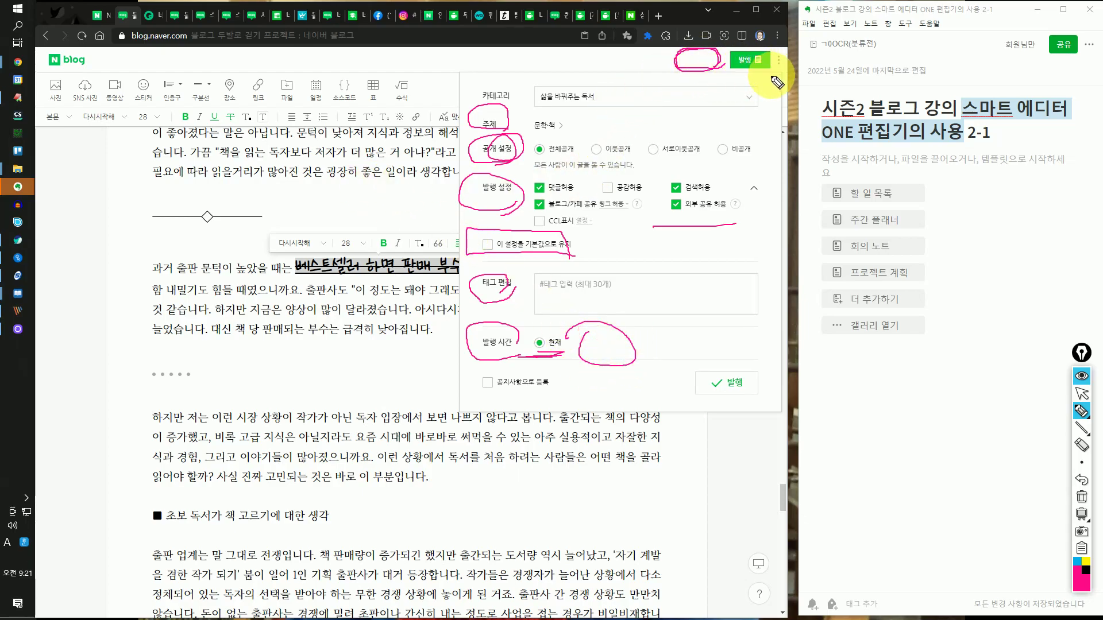
{"action": "mouse_move", "coordinate": [561, 342]}
{"action": "left_mouse_down"}
{"action": "mouse_move", "coordinate": [652, 291]}
{"action": "mouse_move", "coordinate": [632, 359]}
{"action": "left_mouse_up"}
{"action": "left_click_drag", "start_coordinate": [560, 382], "coordinate": [557, 389]}
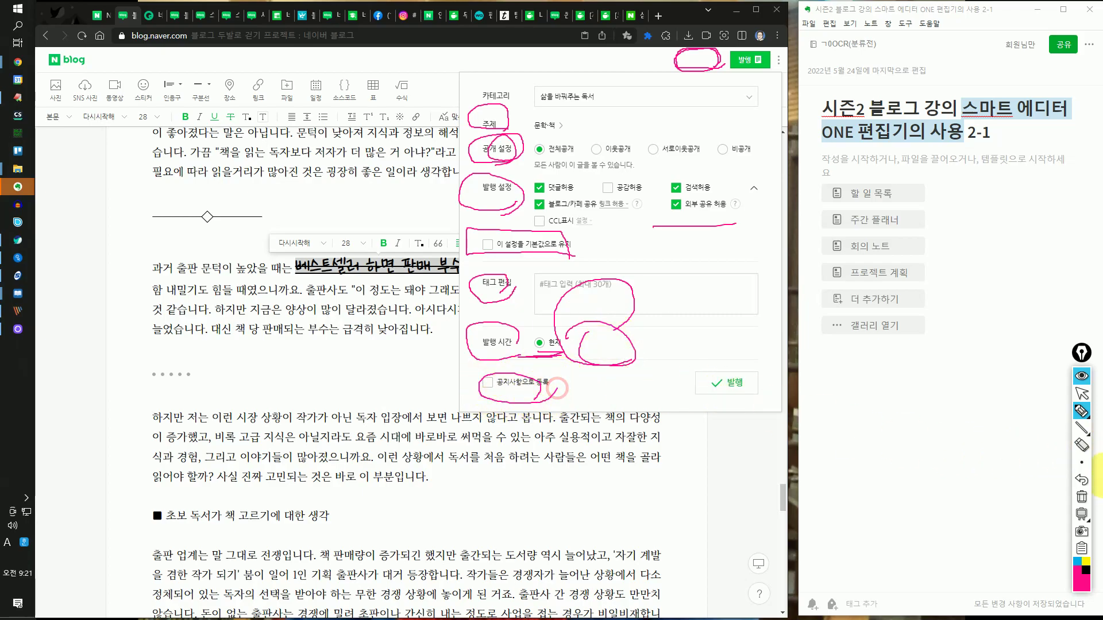
{"action": "left_click", "coordinate": [1083, 497]}
{"action": "left_click", "coordinate": [1082, 394]}
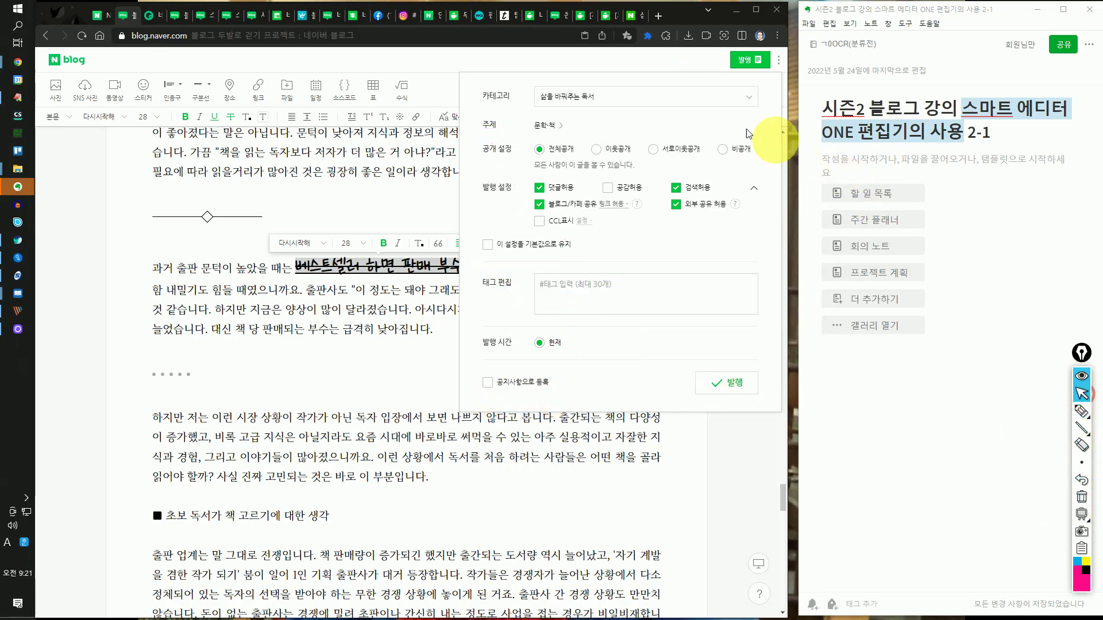
{"action": "left_click", "coordinate": [396, 61]}
Replace the selected phrase with the book 작별인사 and add the movie 범죄도시2 below it from the 글감 materials.
{"action": "left_click", "coordinate": [672, 94]}
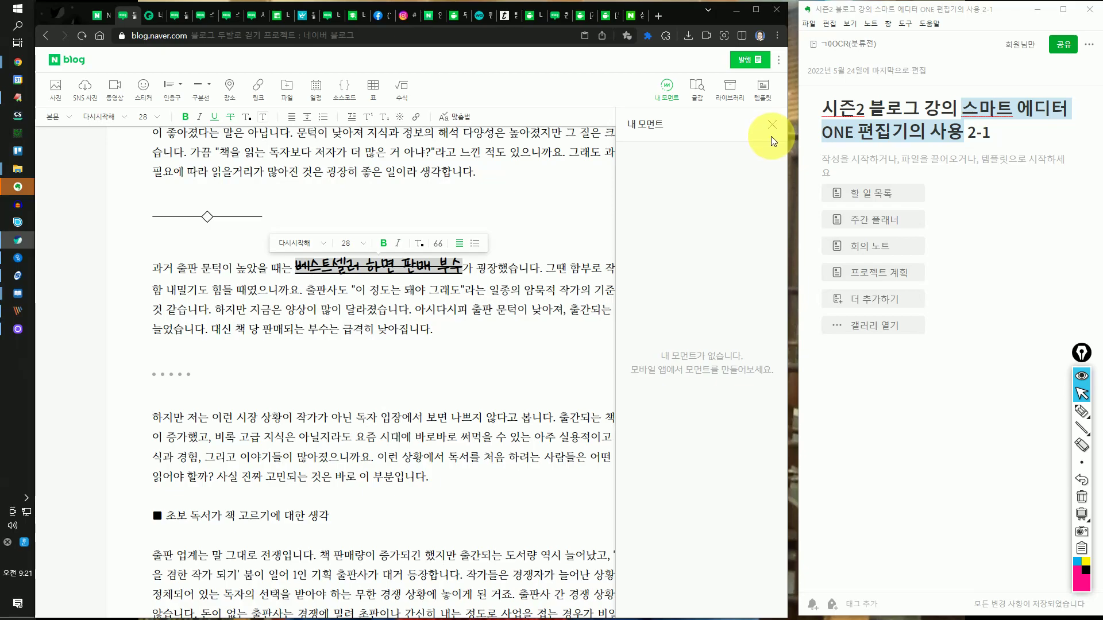
{"action": "left_click", "coordinate": [692, 101]}
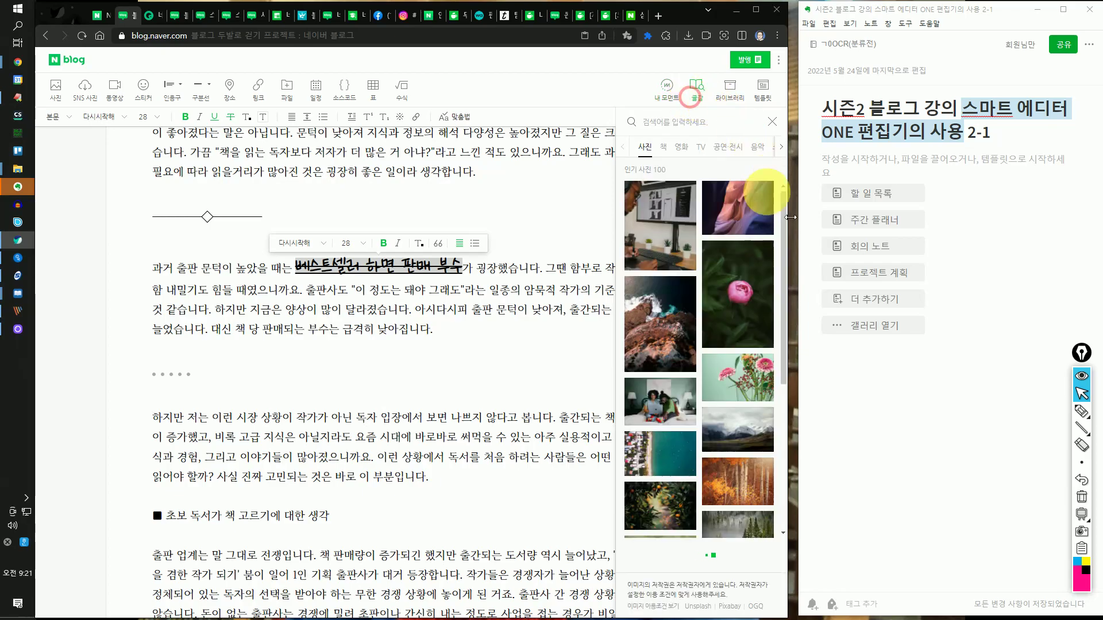
{"action": "left_click", "coordinate": [663, 146]}
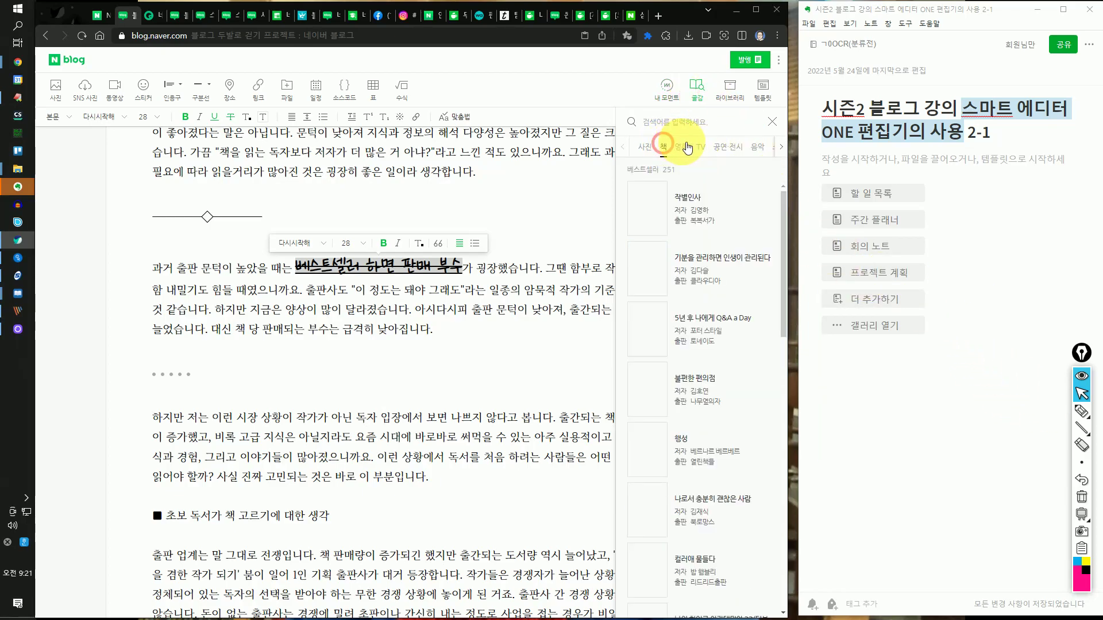
{"action": "left_click", "coordinate": [699, 215]}
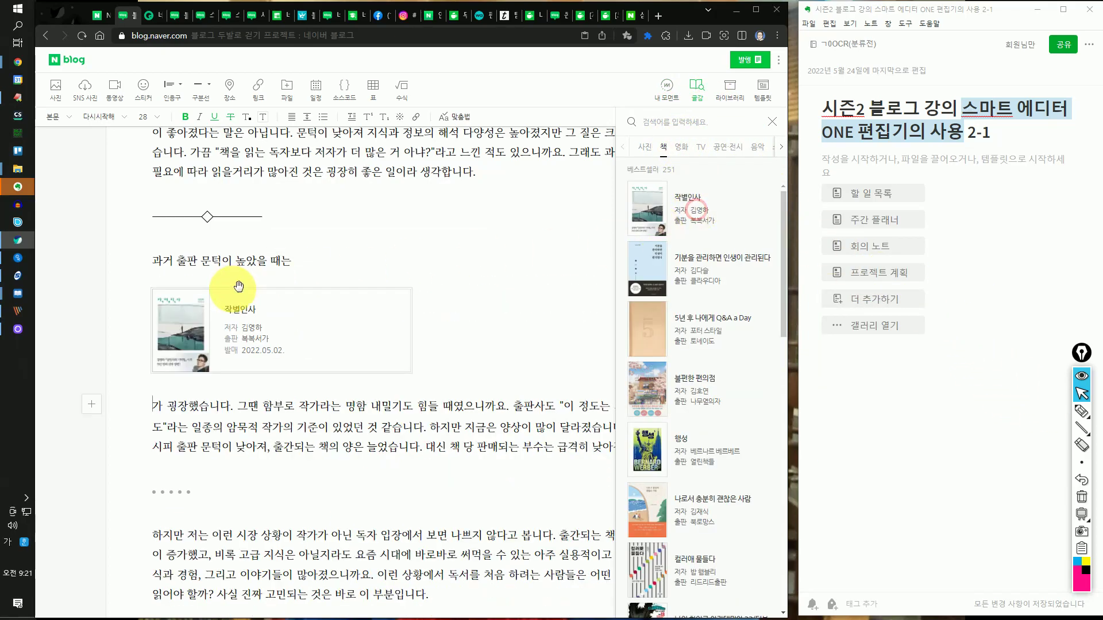
{"action": "left_click", "coordinate": [686, 148]}
{"action": "left_click", "coordinate": [702, 199]}
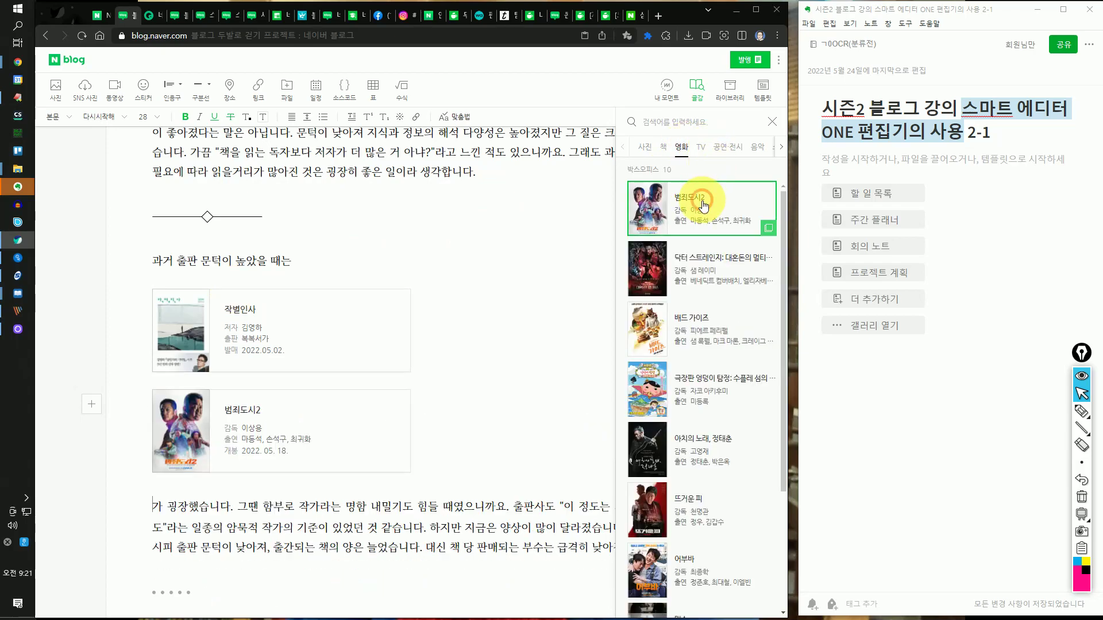
Search the shopping materials for "노트북 램" and insert the product 삼성전자 삼성 노트북 DDR4 PC4-25600 below the movie.
{"action": "left_click", "coordinate": [701, 148]}
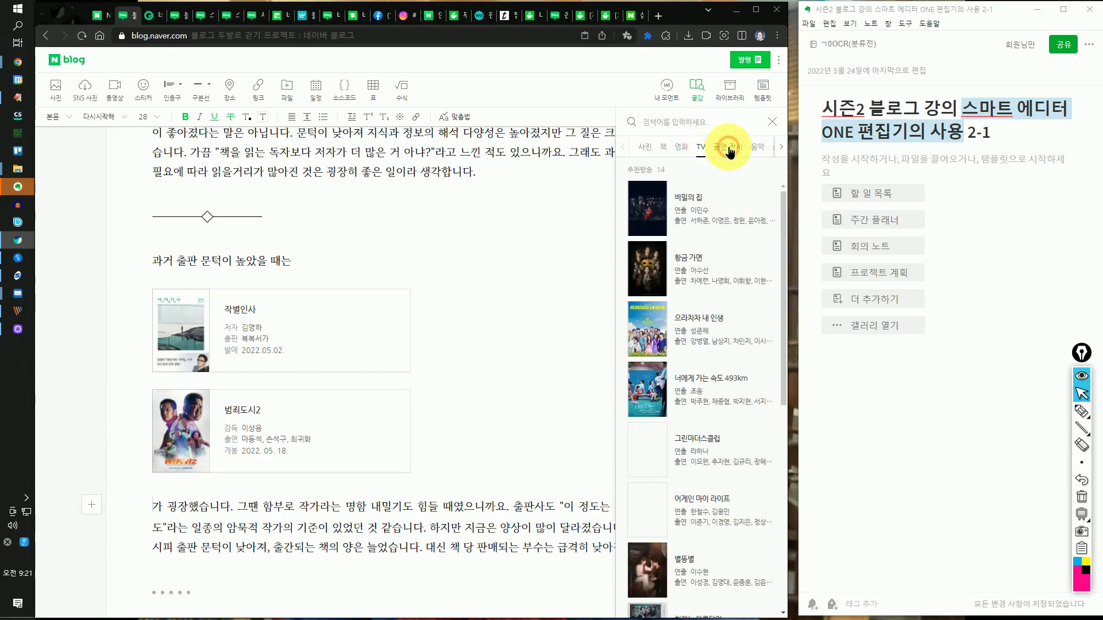
{"action": "left_click", "coordinate": [728, 148]}
{"action": "left_click", "coordinate": [750, 147]}
{"action": "left_click", "coordinate": [778, 146]}
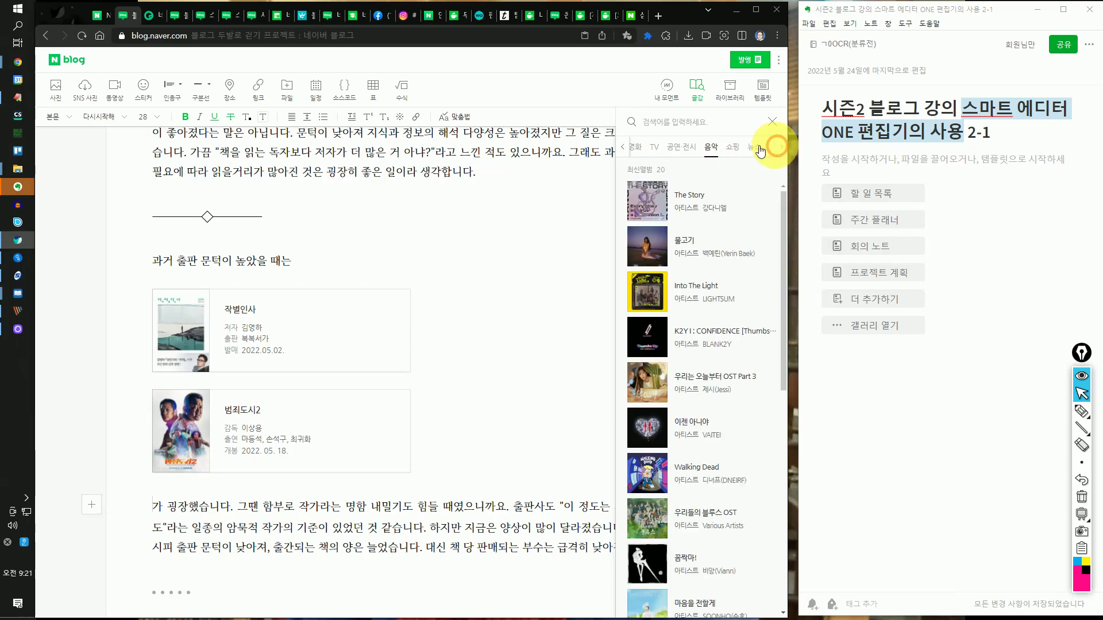
{"action": "left_click", "coordinate": [733, 146]}
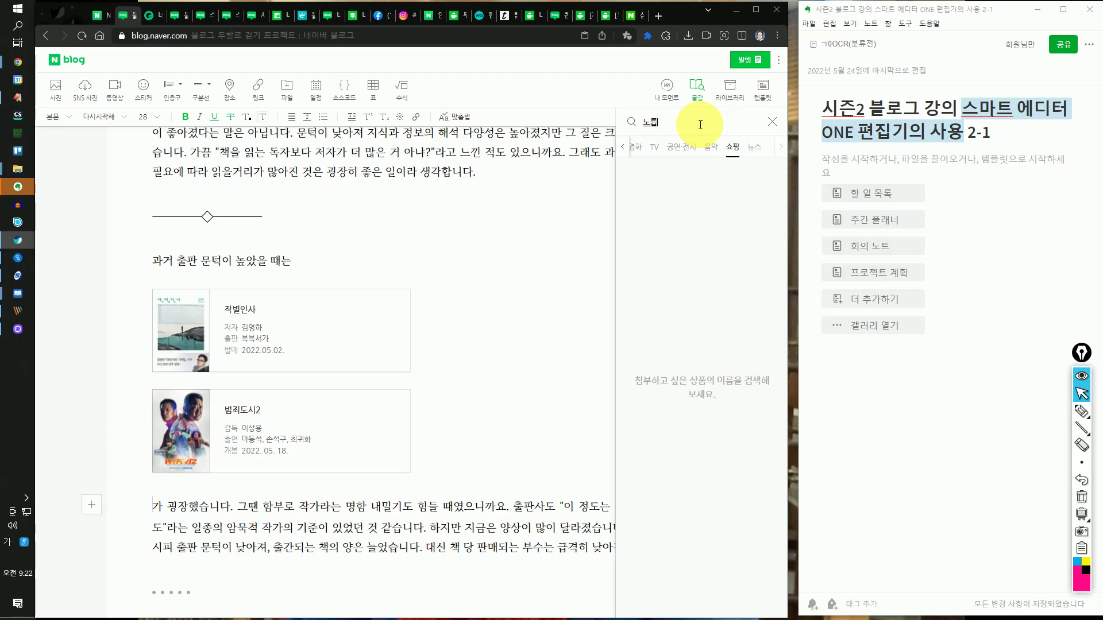
{"action": "key", "text": "Return"}
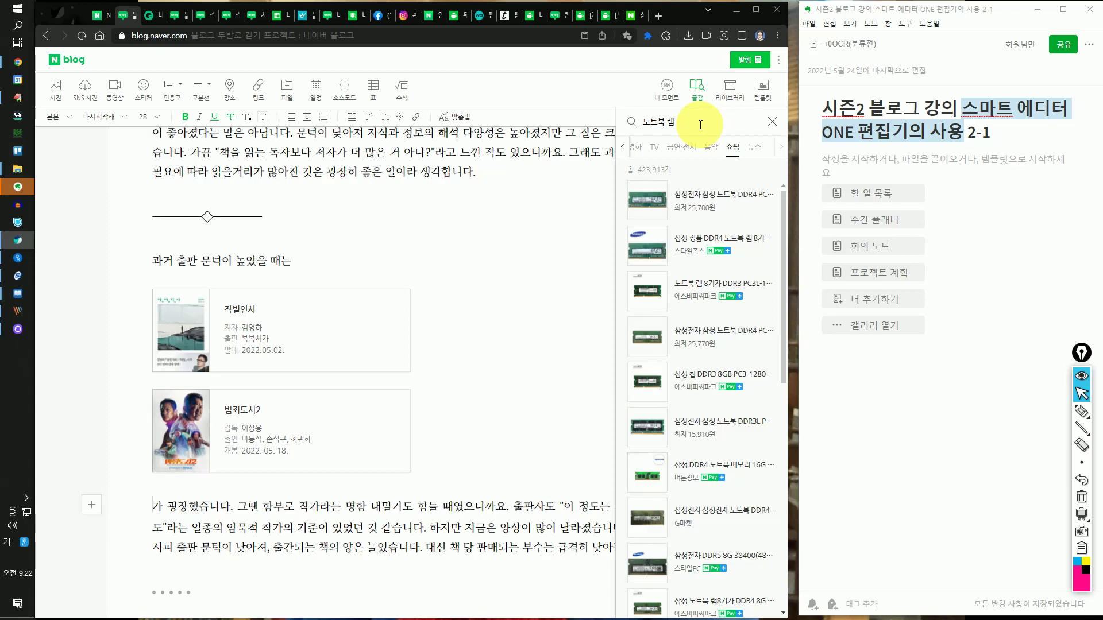
{"action": "left_click", "coordinate": [740, 219]}
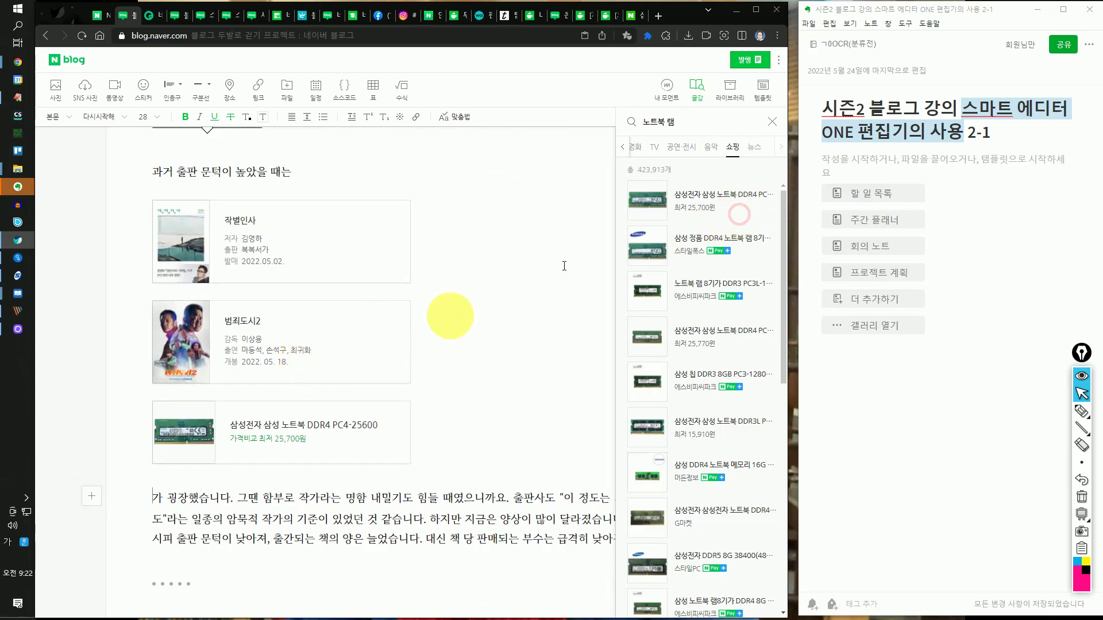
Insert the 레노버 리전 gaming laptop news article below the RAM product and close the 글감 materials.
{"action": "left_click", "coordinate": [762, 150]}
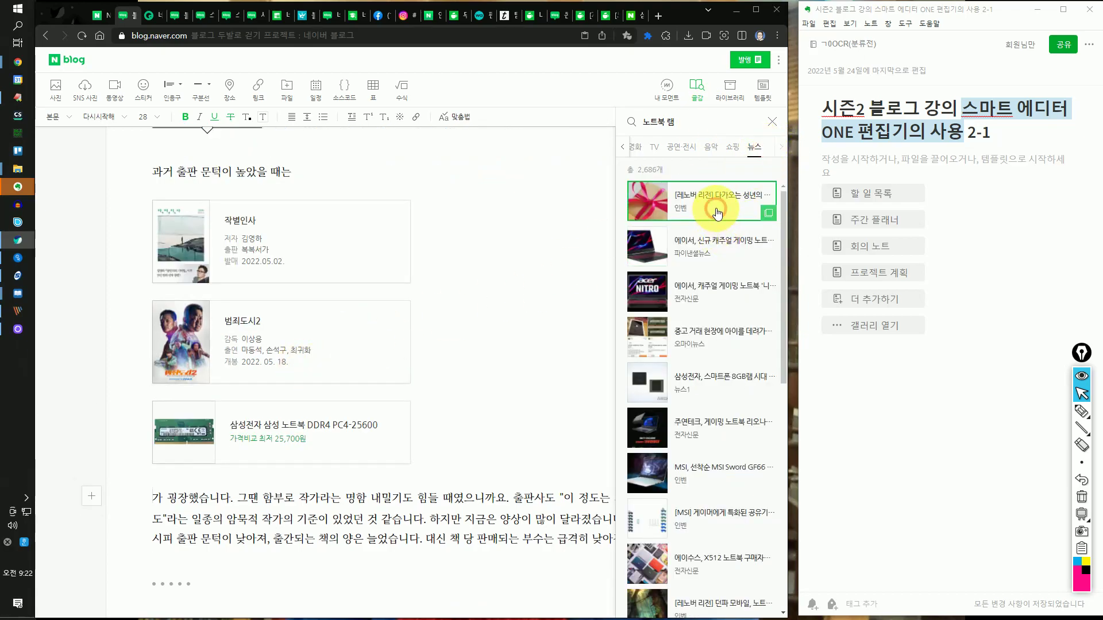
{"action": "left_click", "coordinate": [716, 209]}
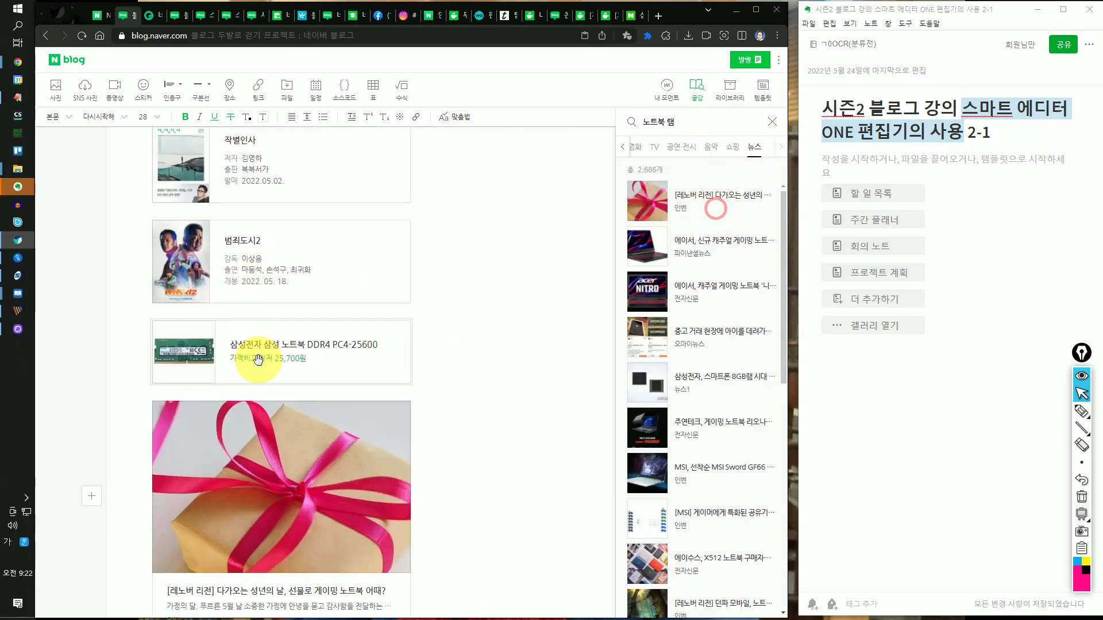
{"action": "left_click", "coordinate": [775, 122]}
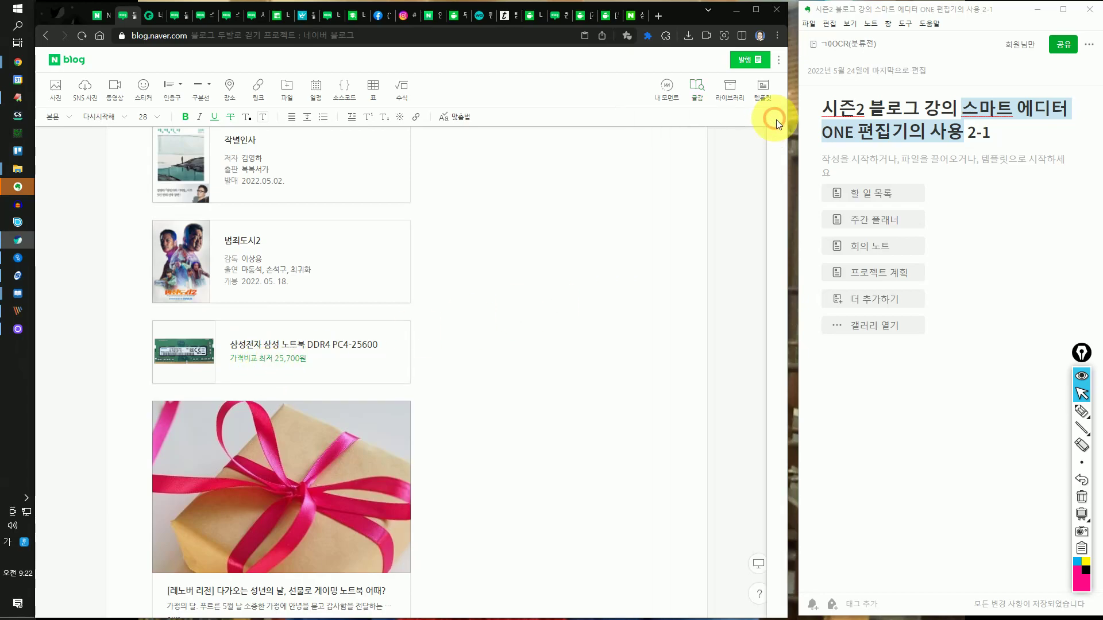
Browse the recommended templates and their previews.
{"action": "left_click", "coordinate": [697, 92]}
{"action": "left_click", "coordinate": [697, 92]}
{"action": "left_click", "coordinate": [729, 93]}
{"action": "left_click", "coordinate": [728, 92]}
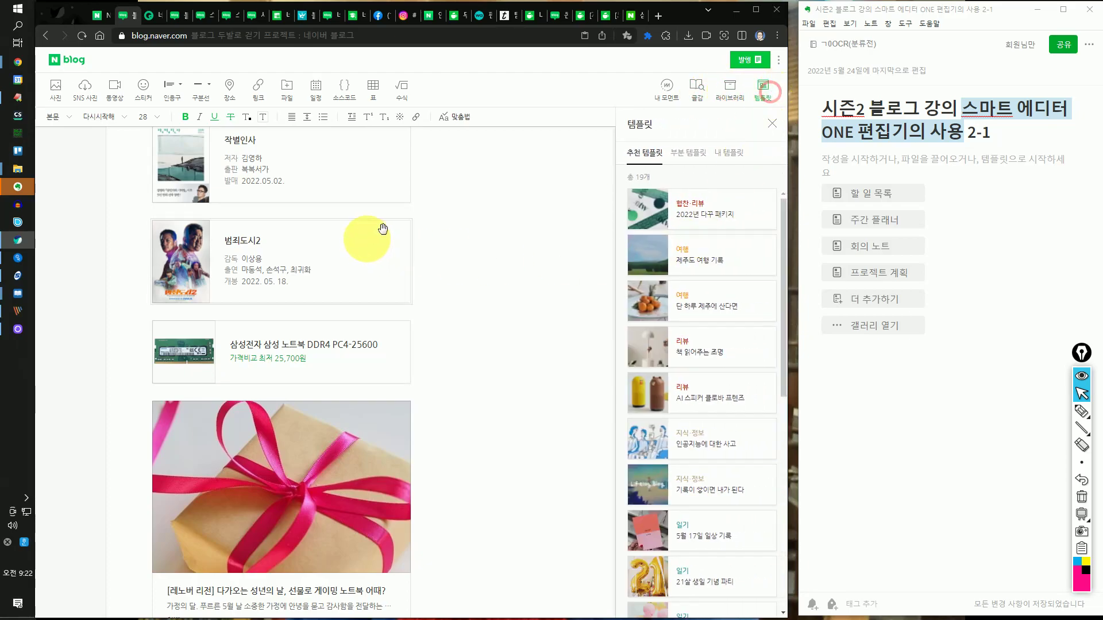
{"action": "mouse_move", "coordinate": [702, 209]}
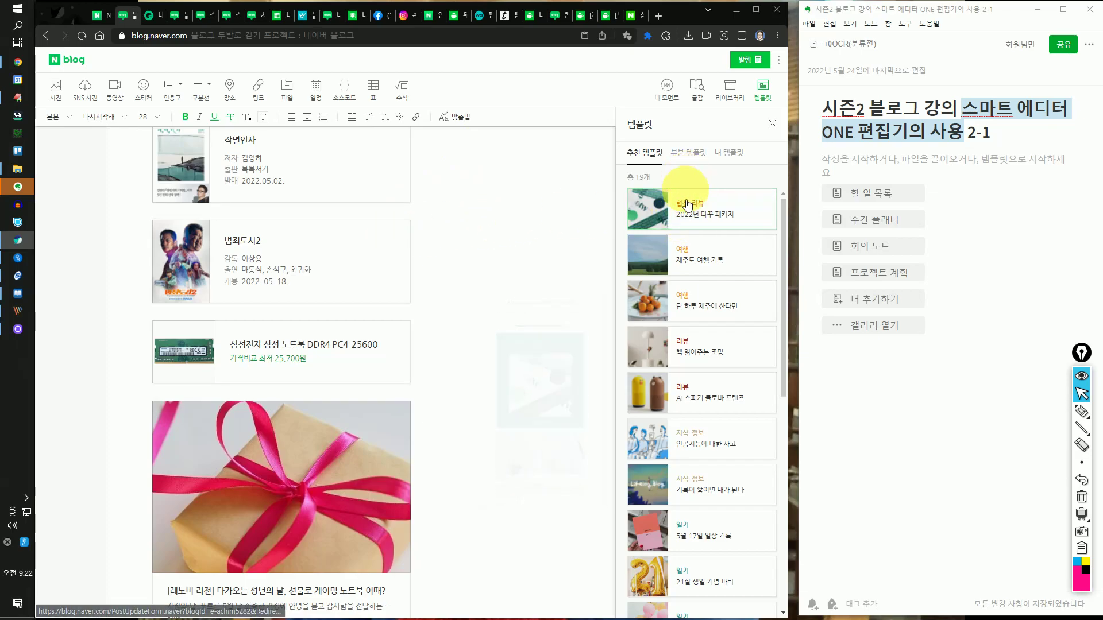
{"action": "scroll", "coordinate": [744, 409], "scroll_direction": "down", "scroll_amount": 5}
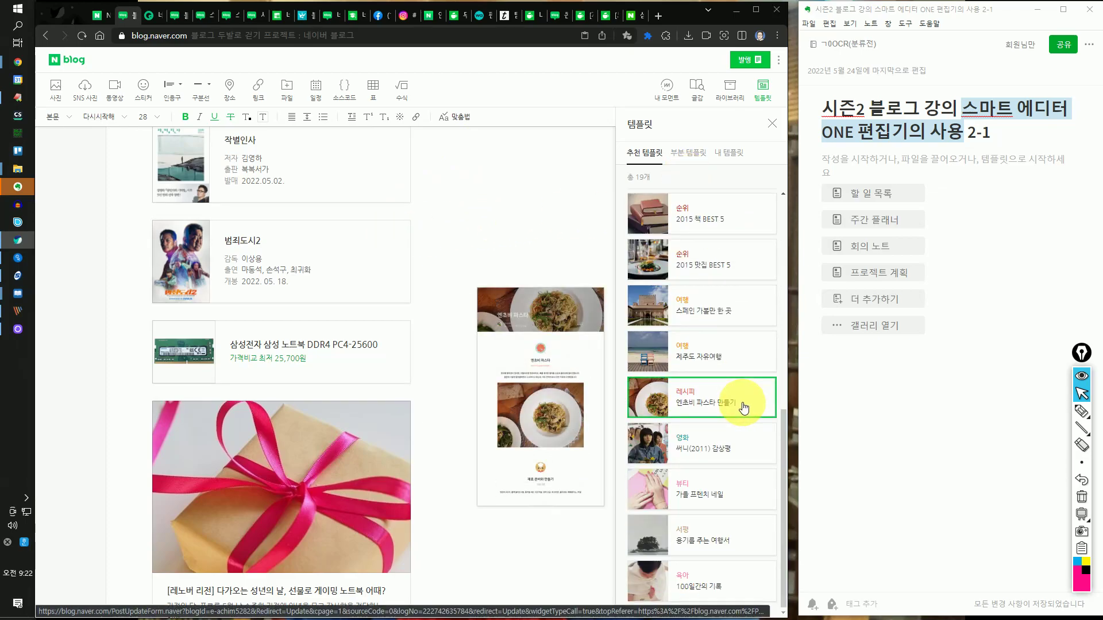
View the partial templates, add the current post to 내 템플릿, and close the templates.
{"action": "left_click", "coordinate": [691, 163]}
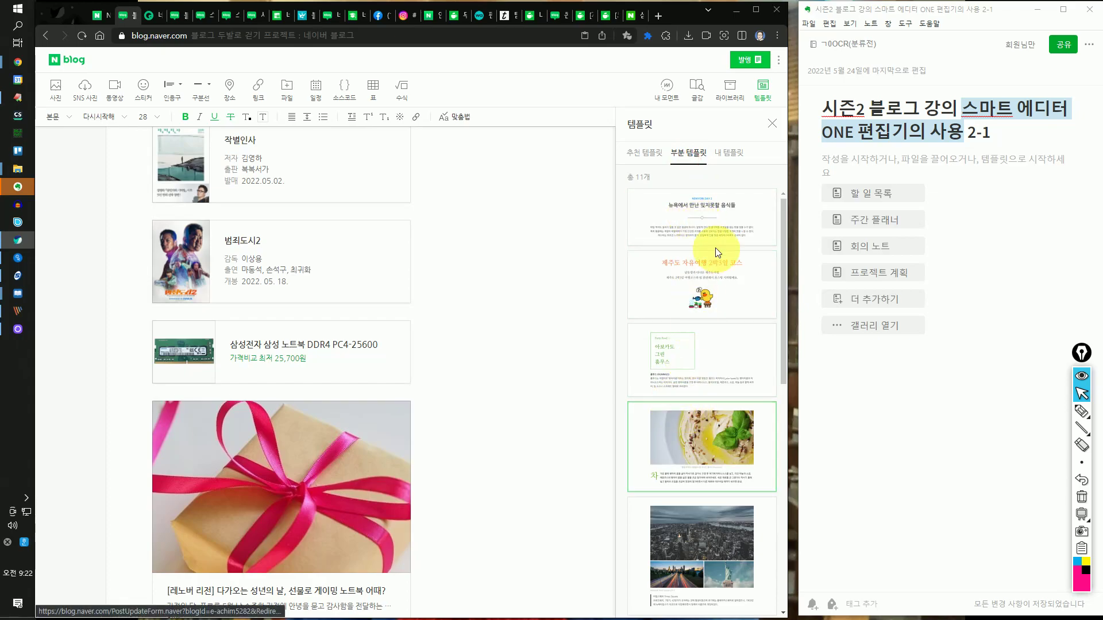
{"action": "left_click", "coordinate": [719, 153]}
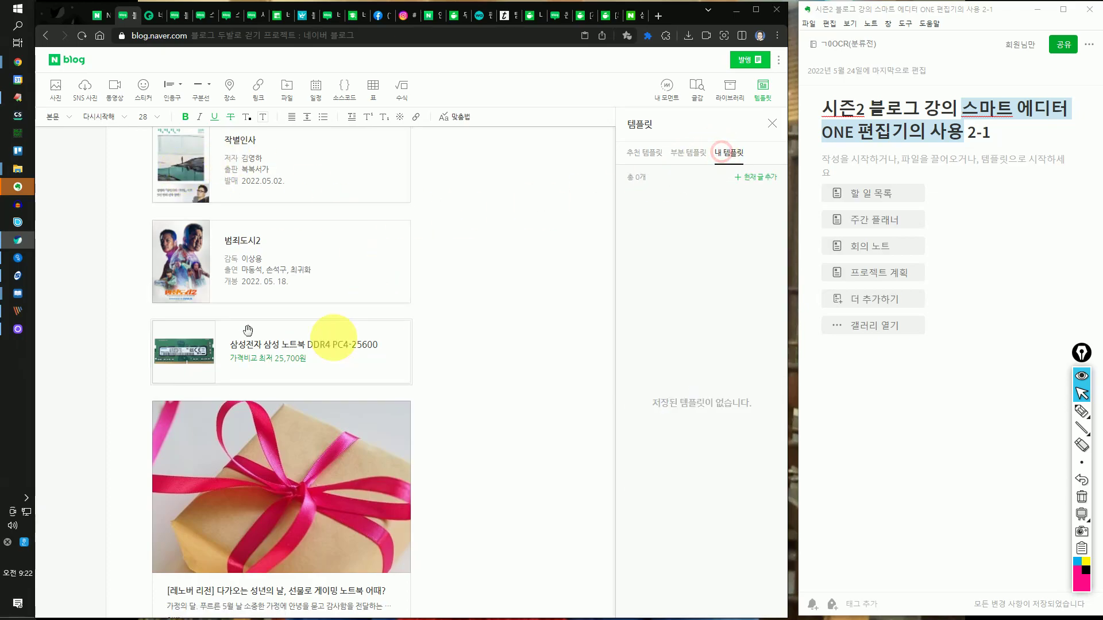
{"action": "scroll", "coordinate": [362, 320], "scroll_direction": "down", "scroll_amount": 10}
{"action": "left_click", "coordinate": [763, 180]}
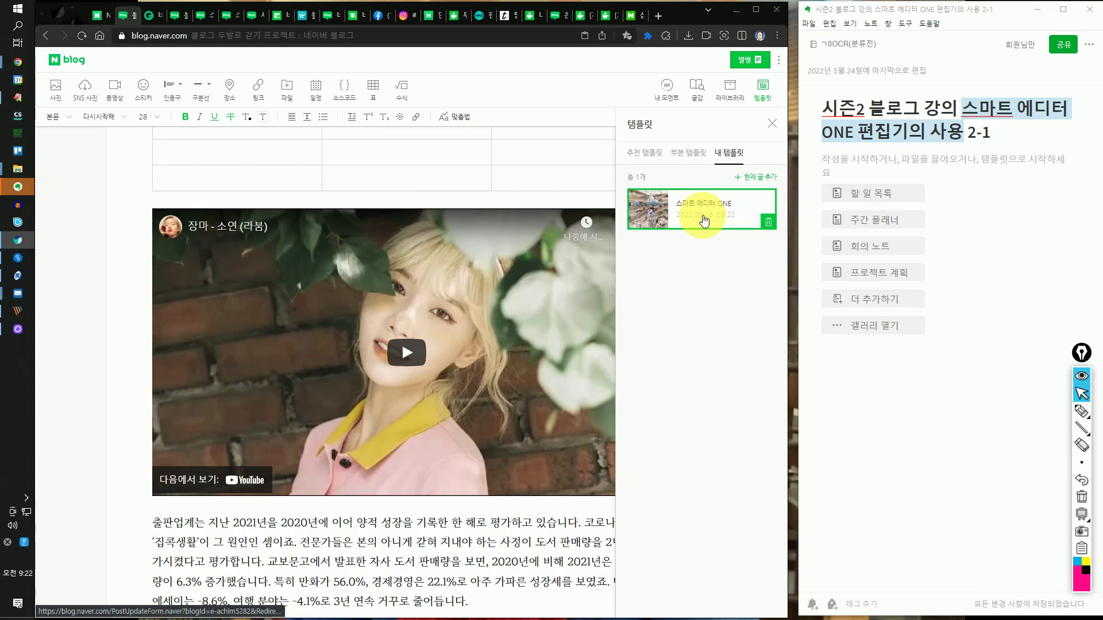
{"action": "left_click", "coordinate": [771, 124]}
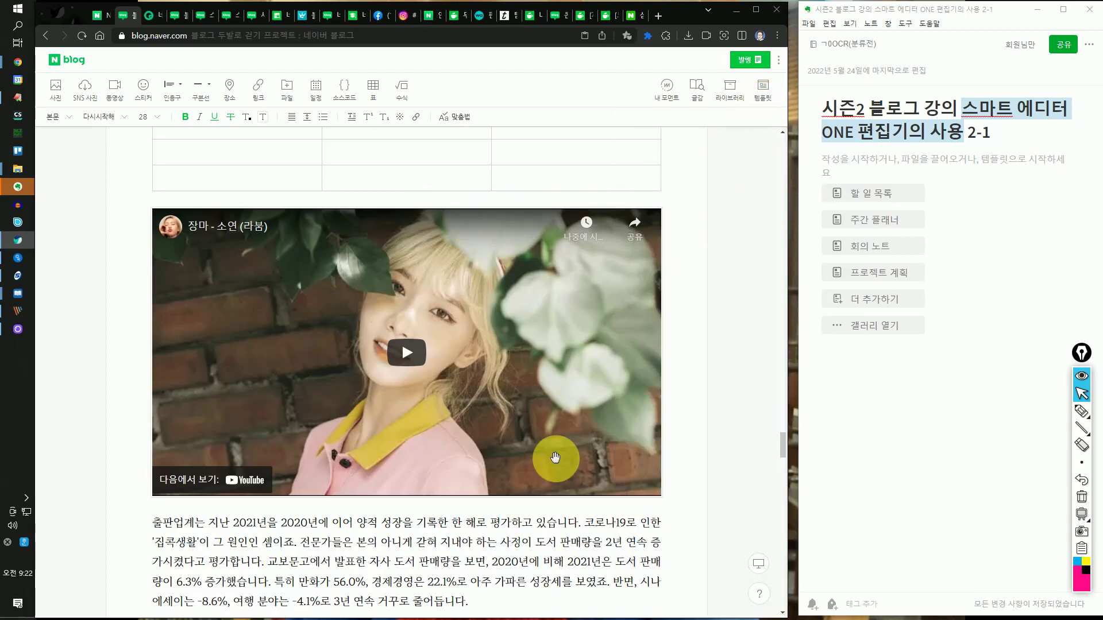
Circle the editor's screen-size view switch with the pink annotation pen and return to the normal pointer.
{"action": "scroll", "coordinate": [557, 458], "scroll_direction": "down", "scroll_amount": 4}
{"action": "left_click", "coordinate": [1082, 412]}
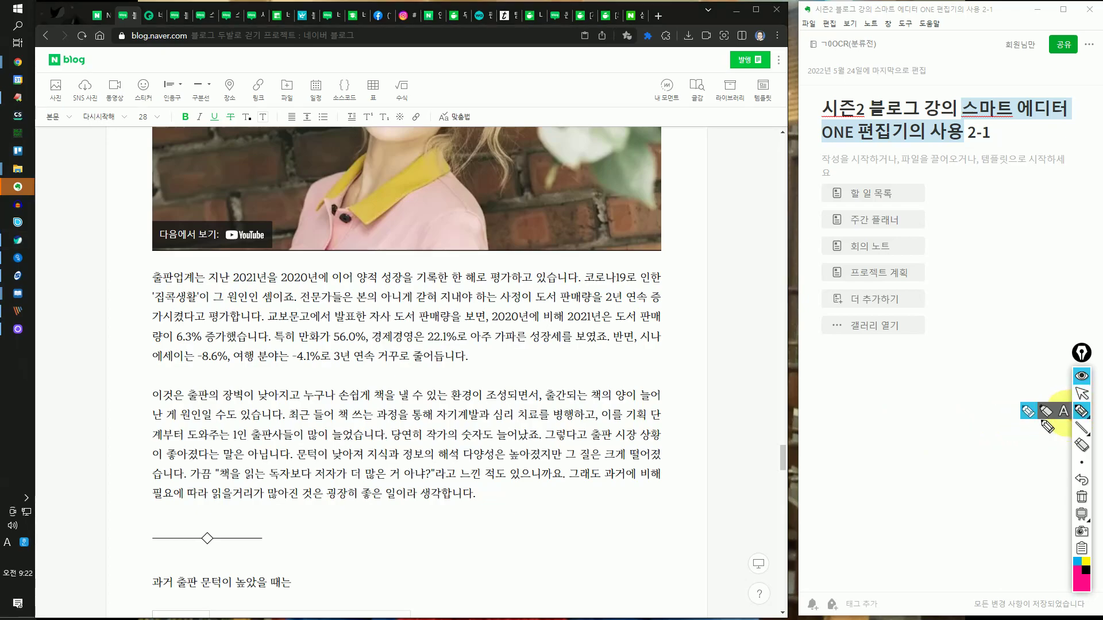
{"action": "mouse_move", "coordinate": [773, 586]}
{"action": "left_mouse_down"}
{"action": "mouse_move", "coordinate": [773, 543]}
{"action": "mouse_move", "coordinate": [786, 566]}
{"action": "left_mouse_up"}
{"action": "left_click", "coordinate": [1082, 393]}
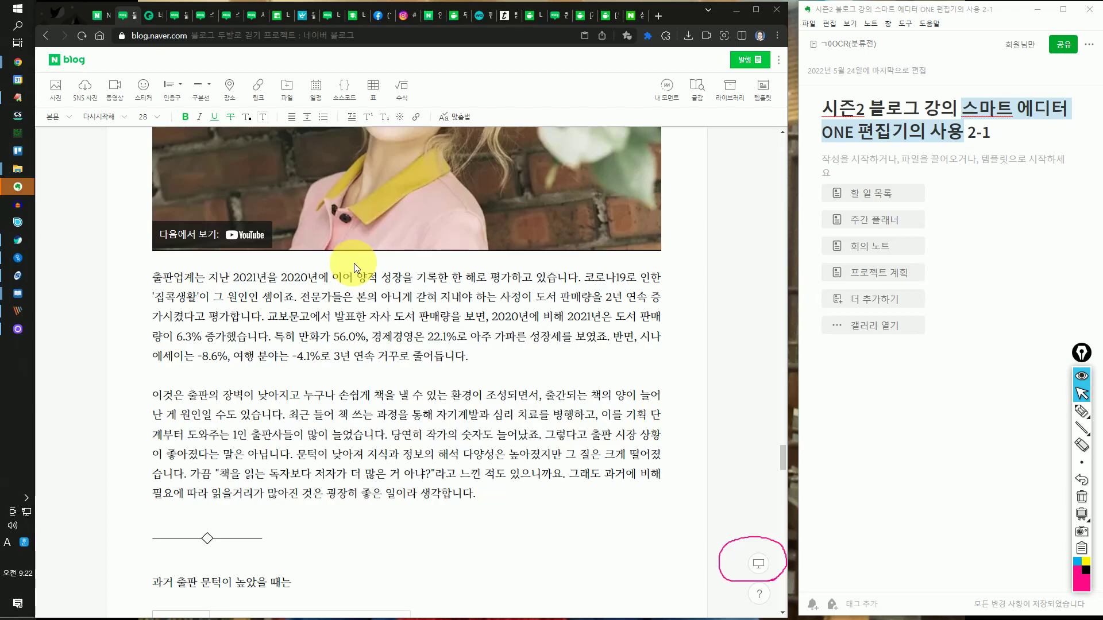
Cycle the post through the mobile, tablet and PC screen views, ending in the tablet view.
{"action": "left_click", "coordinate": [759, 564]}
{"action": "scroll", "coordinate": [759, 570], "scroll_direction": "up", "scroll_amount": 10}
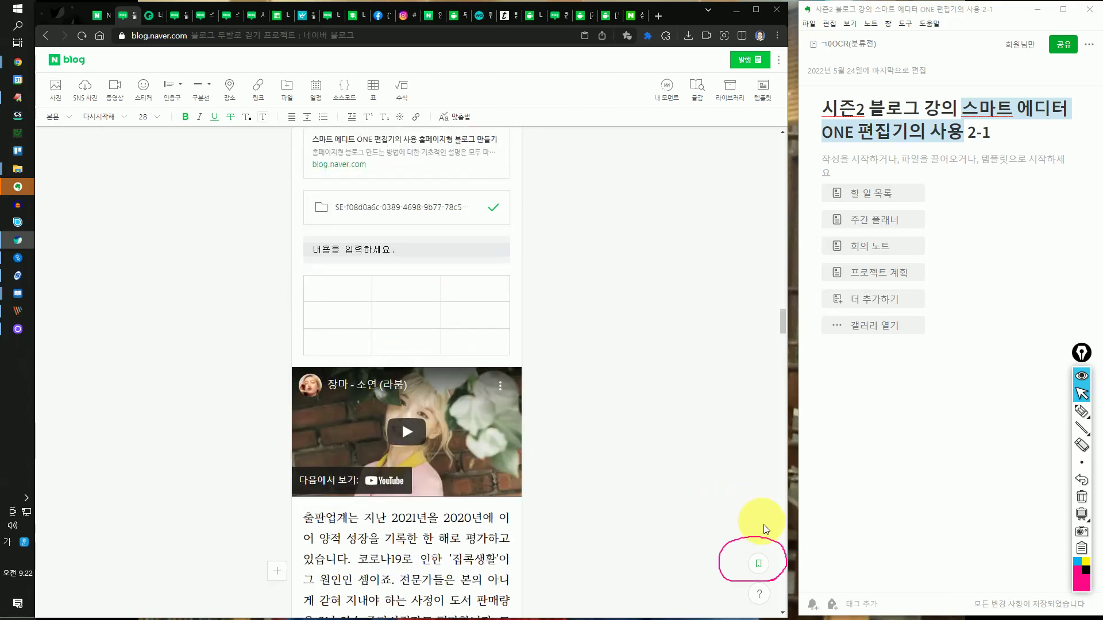
{"action": "left_click", "coordinate": [760, 566]}
{"action": "scroll", "coordinate": [520, 433], "scroll_direction": "up", "scroll_amount": 5}
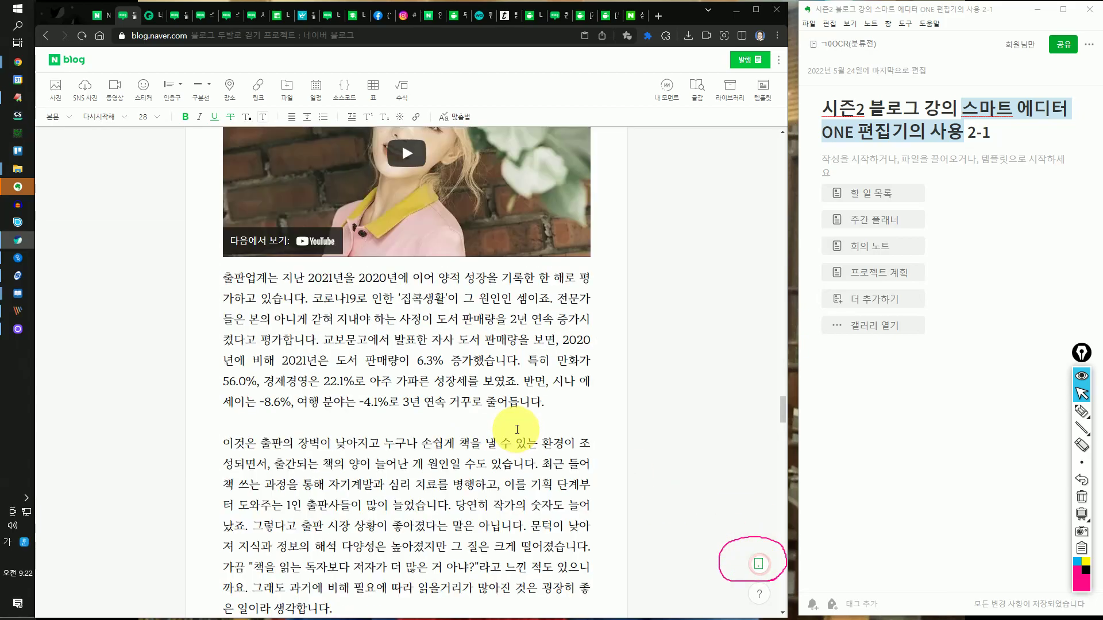
{"action": "left_click", "coordinate": [759, 566]}
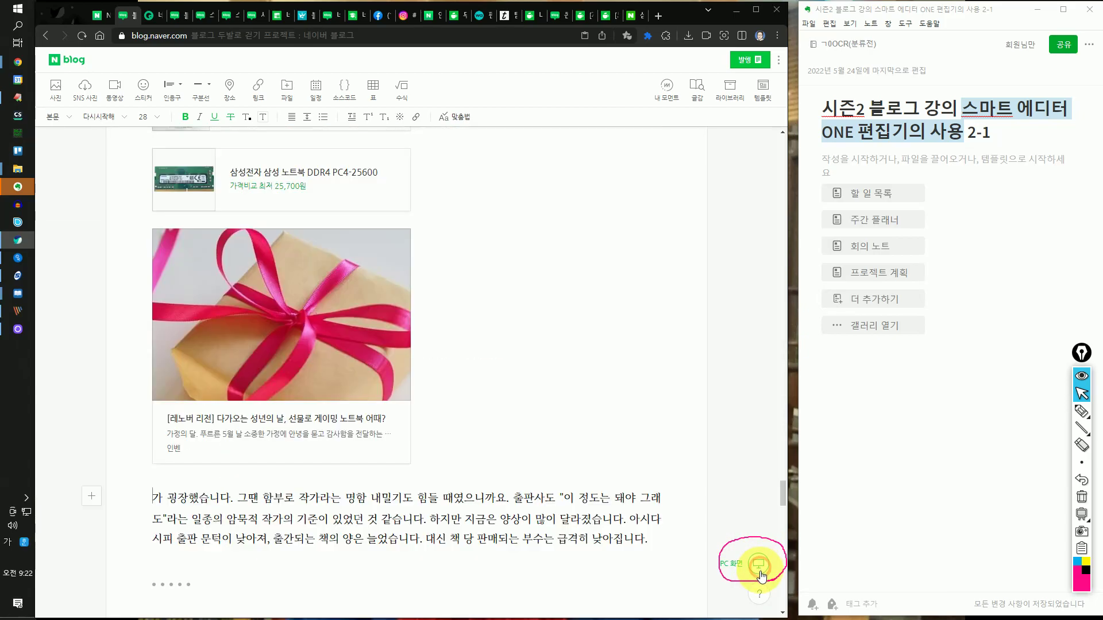
{"action": "left_click", "coordinate": [760, 570]}
{"action": "left_click", "coordinate": [760, 570]}
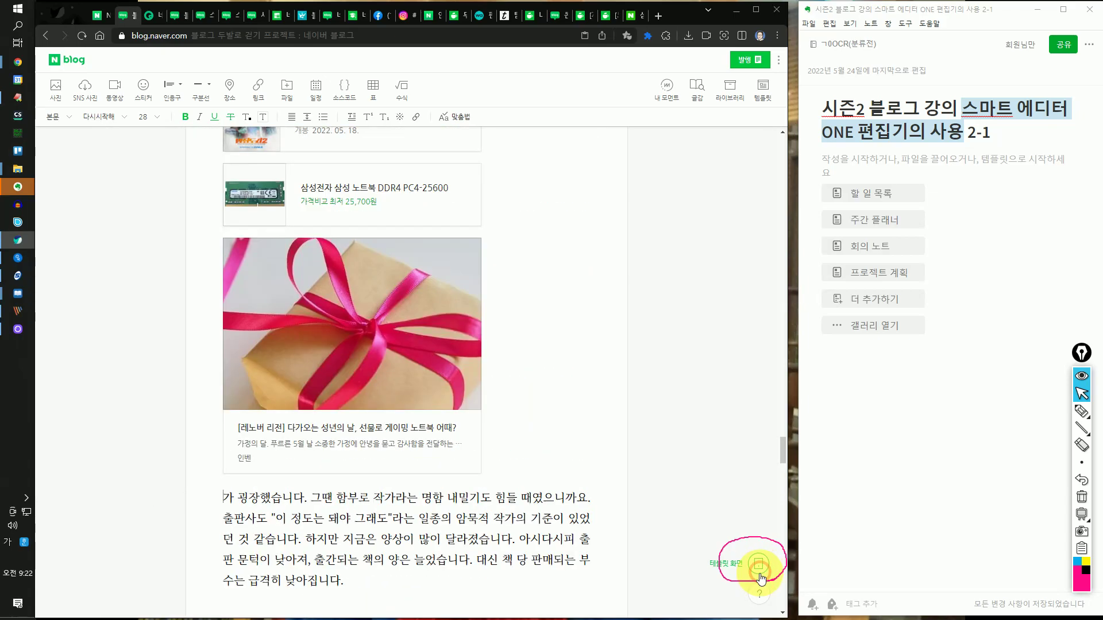
{"action": "left_click", "coordinate": [760, 570]}
{"action": "left_click", "coordinate": [759, 570]}
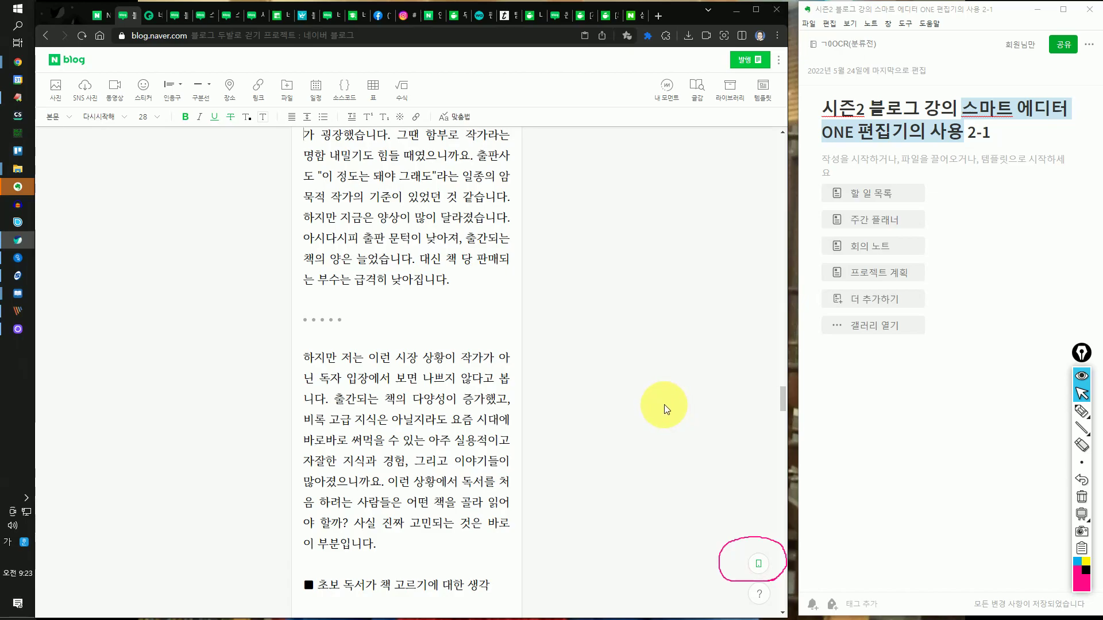
{"action": "left_click", "coordinate": [756, 563]}
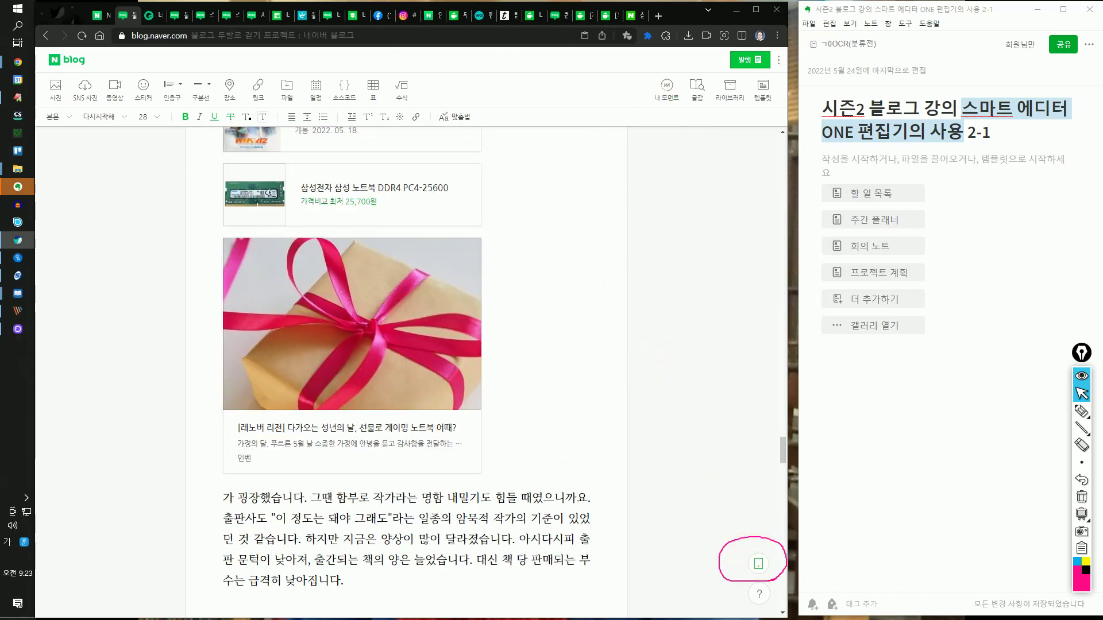
Briefly reopen and close the 글감 materials, and look over the post's content in the tablet view.
{"action": "key", "text": "alt+Tab"}
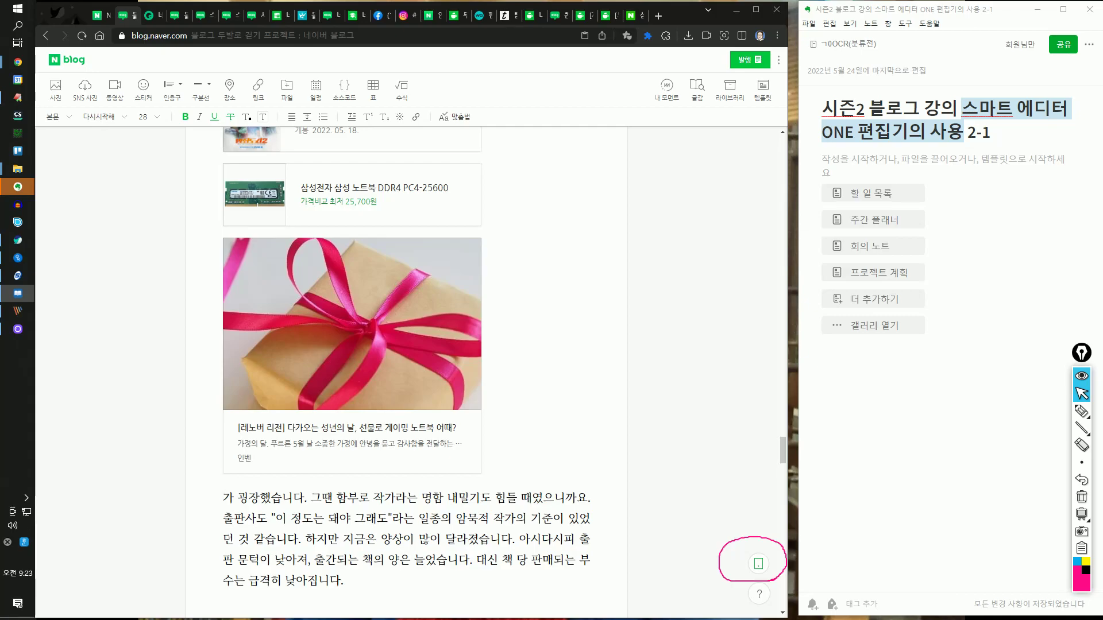
{"action": "left_click", "coordinate": [696, 104]}
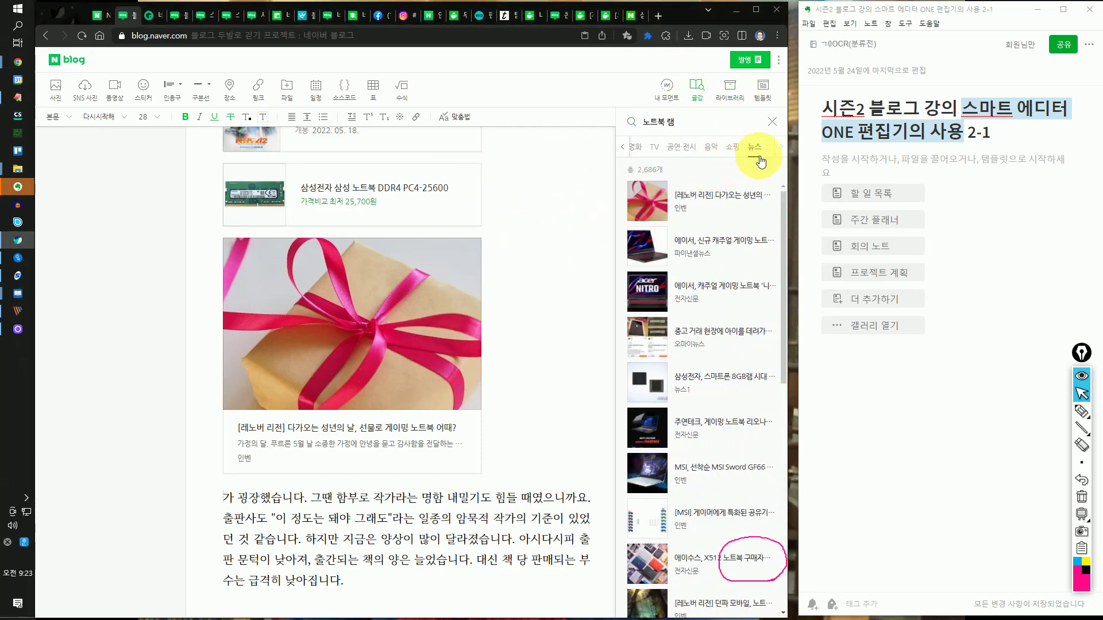
{"action": "left_click", "coordinate": [772, 121]}
{"action": "scroll", "coordinate": [420, 443], "scroll_direction": "down", "scroll_amount": 10}
{"action": "scroll", "coordinate": [421, 442], "scroll_direction": "up", "scroll_amount": 20}
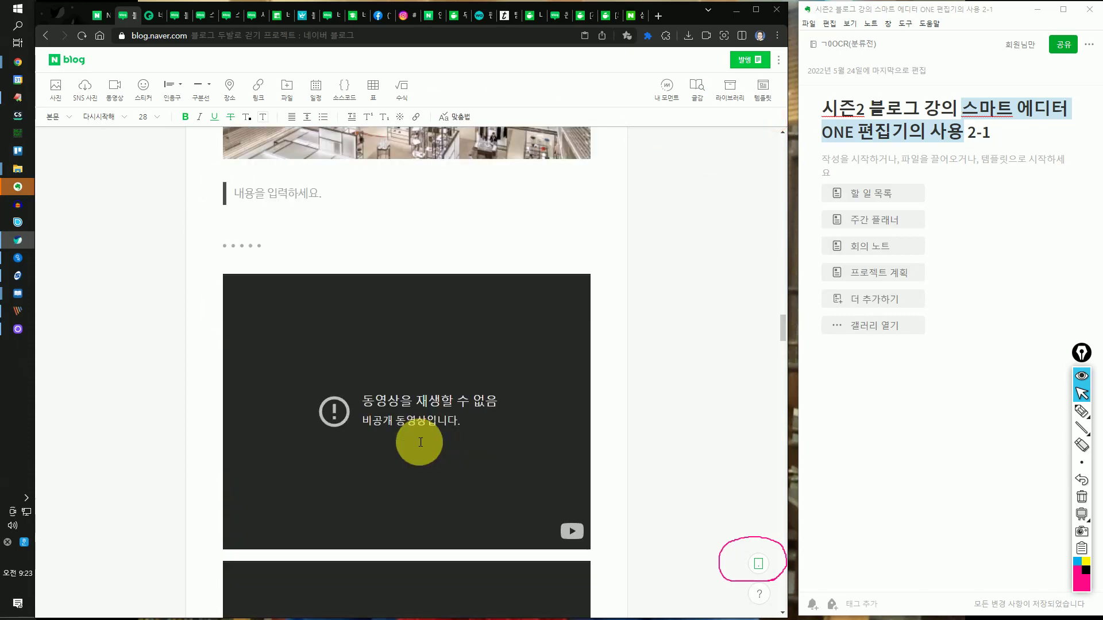
{"action": "scroll", "coordinate": [421, 442], "scroll_direction": "down", "scroll_amount": 20}
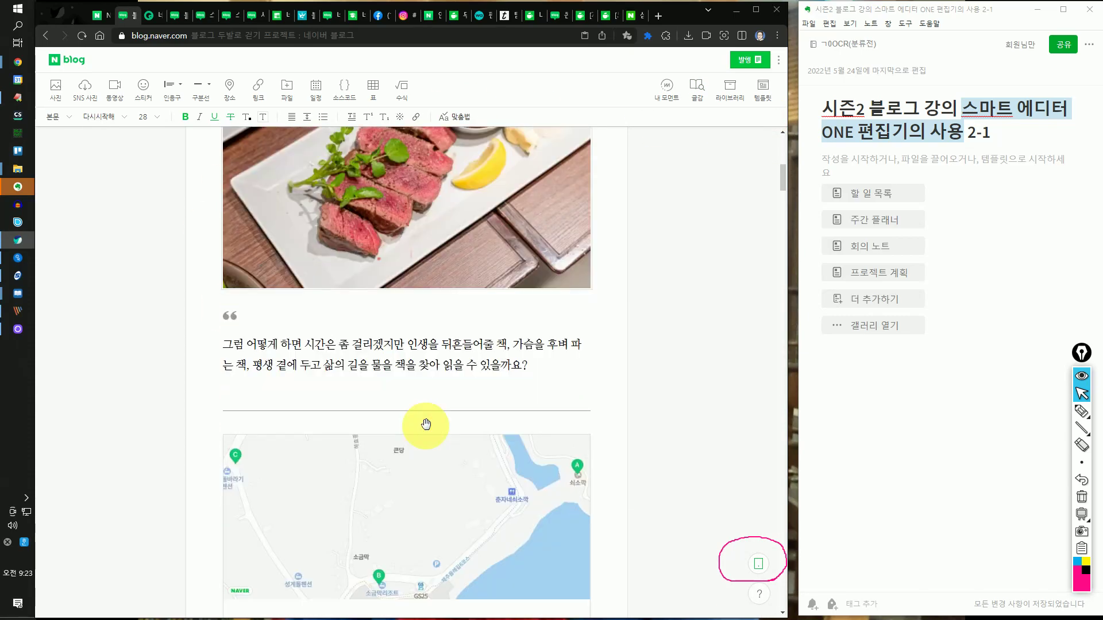